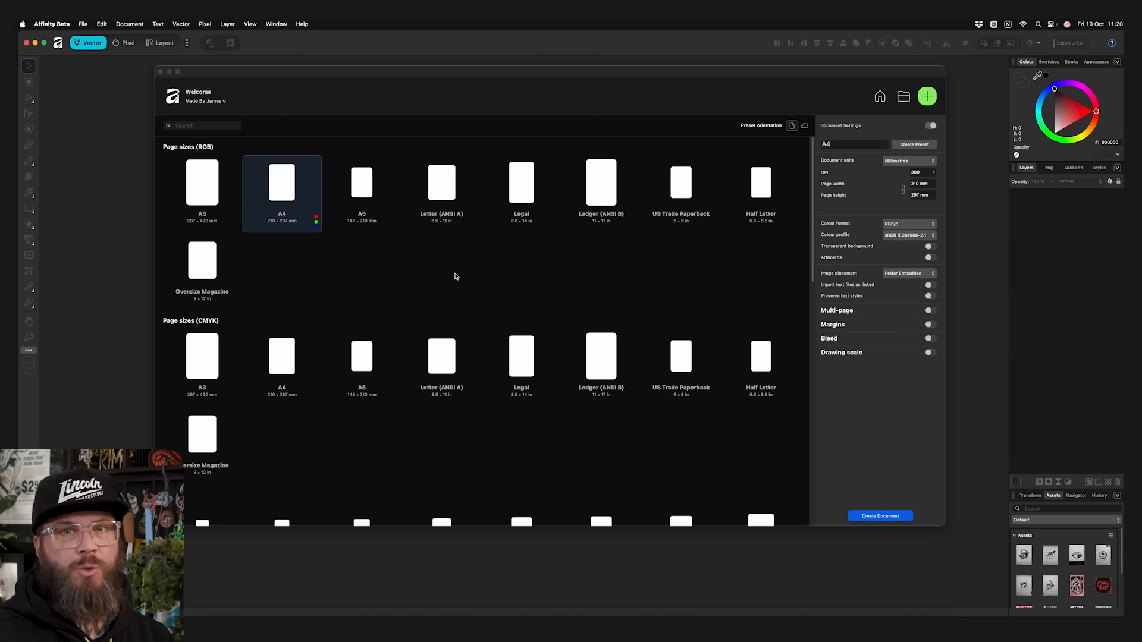
Browse the page size presets and compare their portrait and landscape orientations
{"action": "scroll", "coordinate": [455, 276], "scroll_direction": "down", "scroll_amount": 3}
{"action": "scroll", "coordinate": [457, 280], "scroll_direction": "down", "scroll_amount": 5}
{"action": "scroll", "coordinate": [456, 280], "scroll_direction": "up", "scroll_amount": 6}
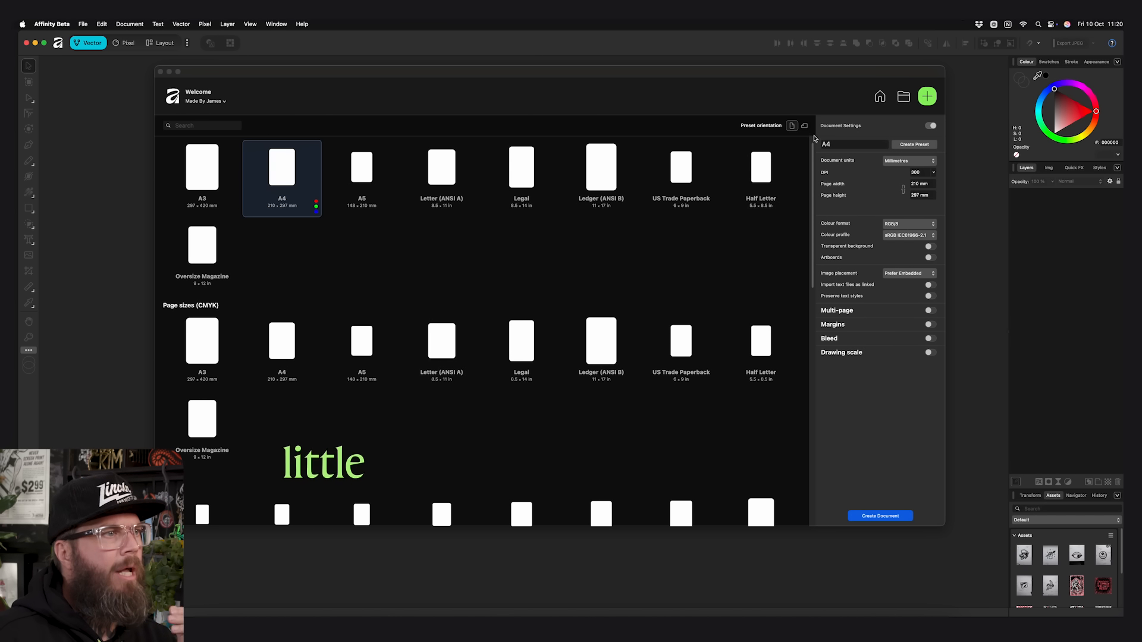
{"action": "left_click", "coordinate": [804, 125]}
{"action": "left_click", "coordinate": [792, 126]}
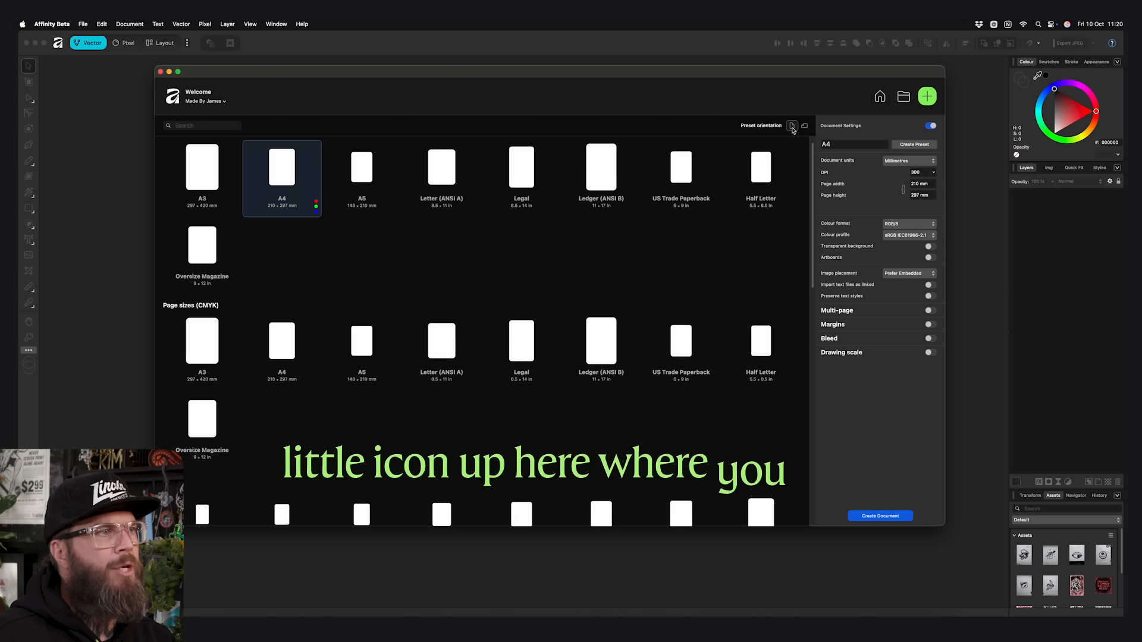
{"action": "left_click", "coordinate": [804, 126]}
{"action": "left_click", "coordinate": [791, 126]}
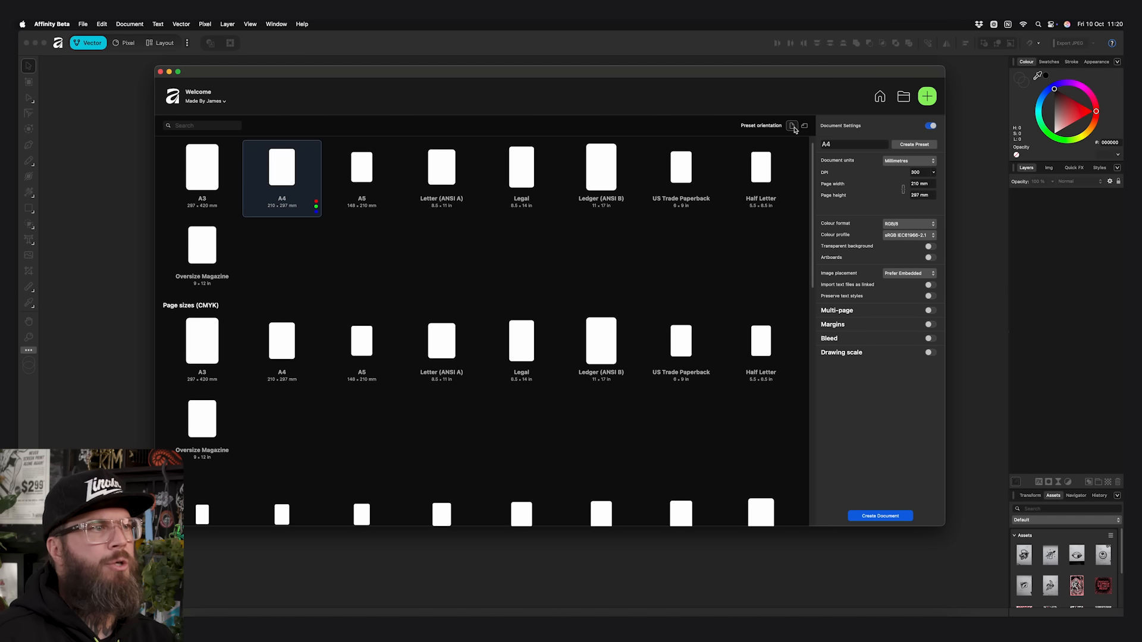
Search the presets for "video" and create a landscape 1920 × 1080 px document from the Vertical Video (9:16) preset
{"action": "left_click", "coordinate": [202, 125]}
{"action": "type", "text": "video"}
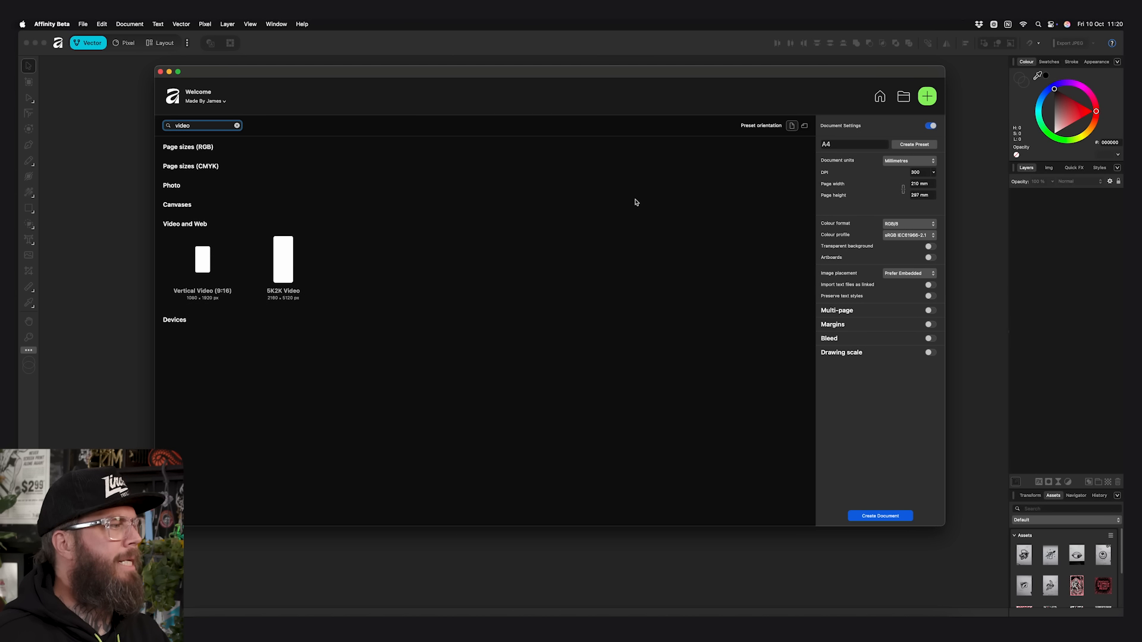
{"action": "left_click", "coordinate": [805, 126]}
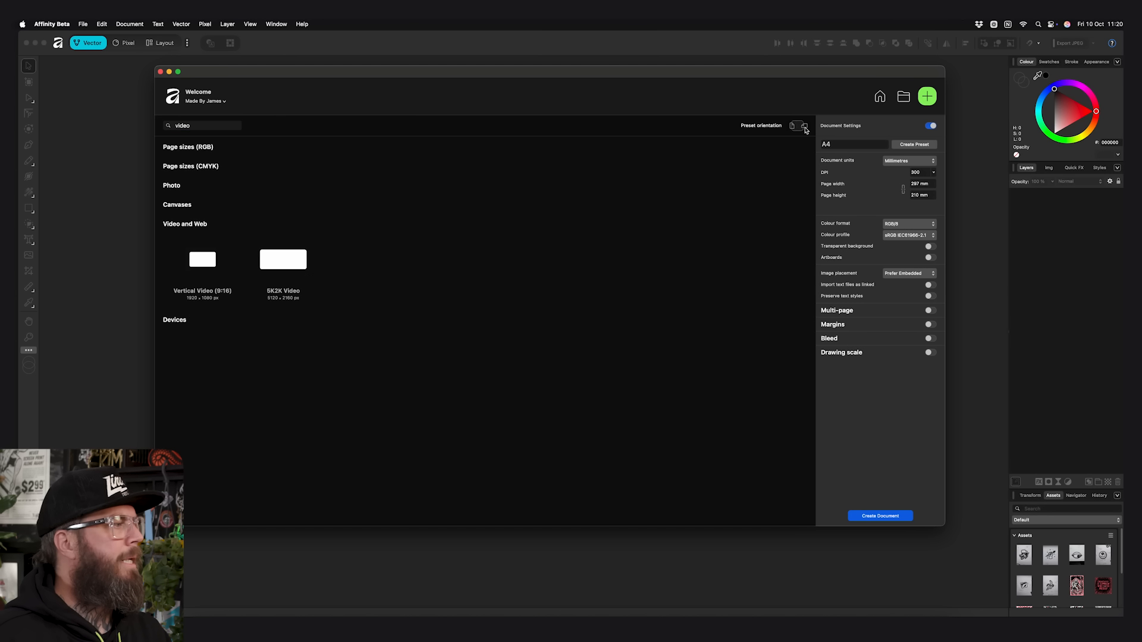
{"action": "left_click", "coordinate": [209, 268]}
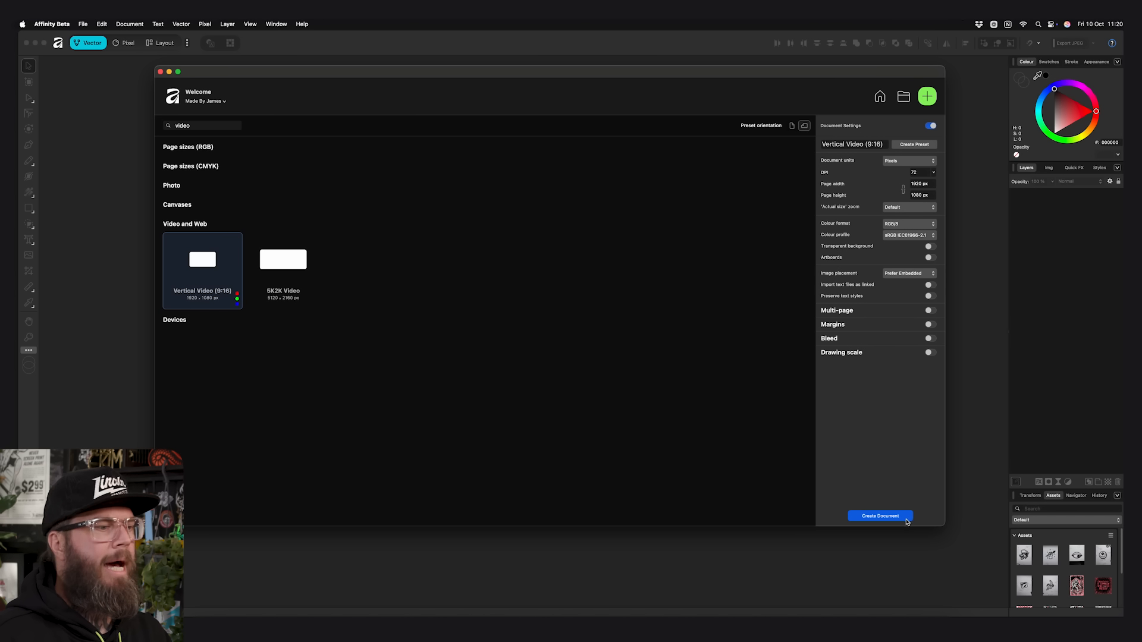
{"action": "left_click", "coordinate": [884, 516]}
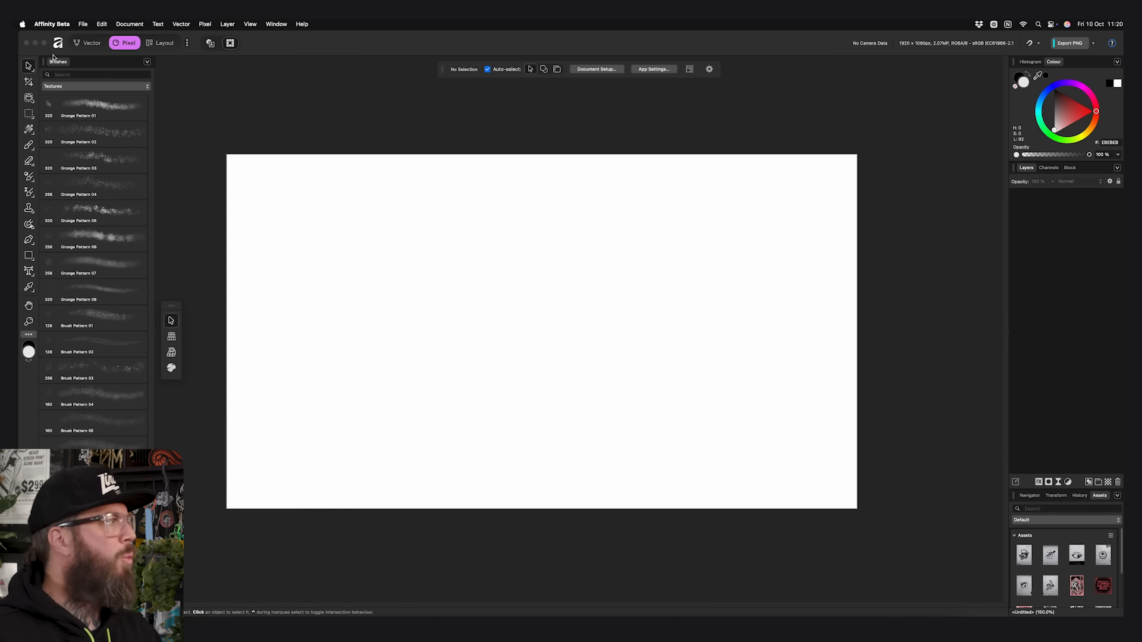
Compare the tools and panels of the Vector, Pixel and Layout studios, ending in the Vector studio
{"action": "left_click", "coordinate": [91, 43]}
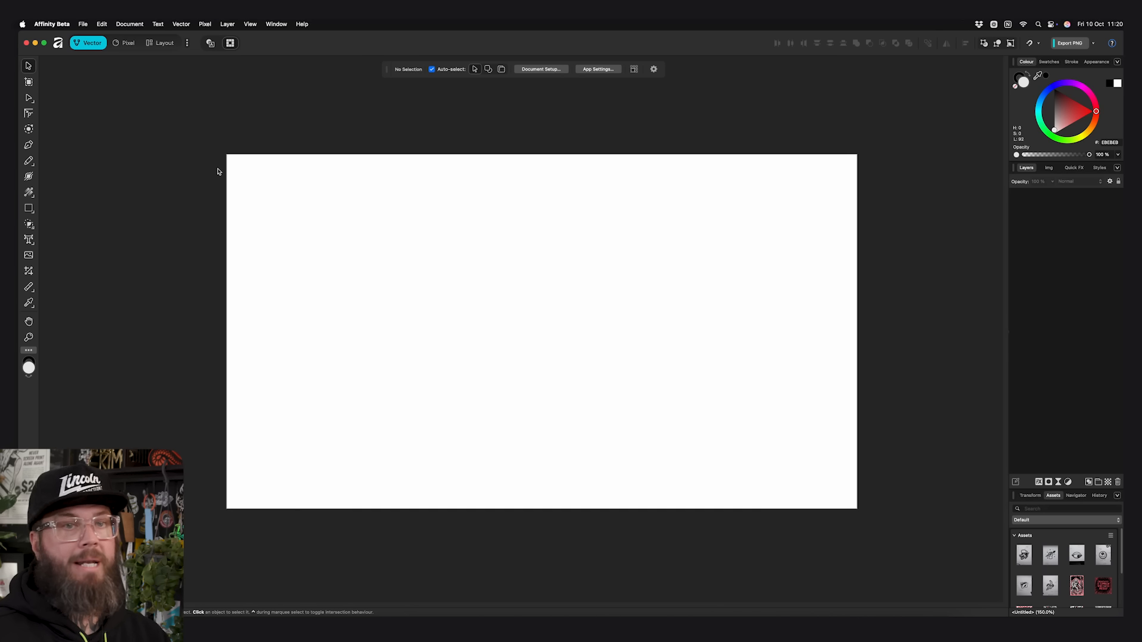
{"action": "left_click", "coordinate": [128, 44]}
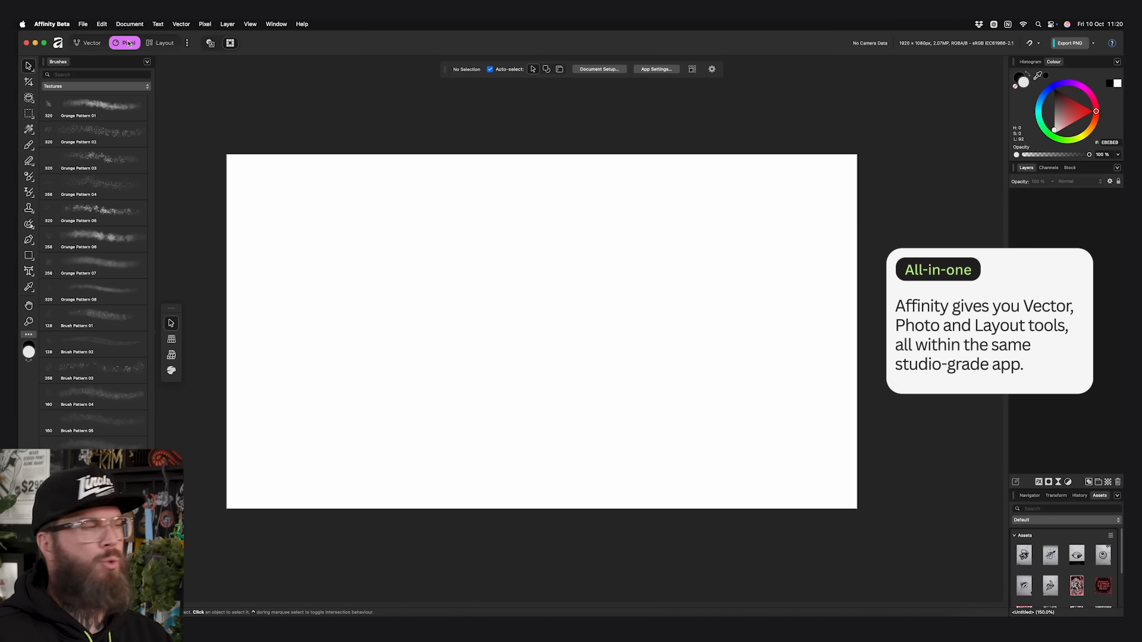
{"action": "left_click", "coordinate": [157, 42]}
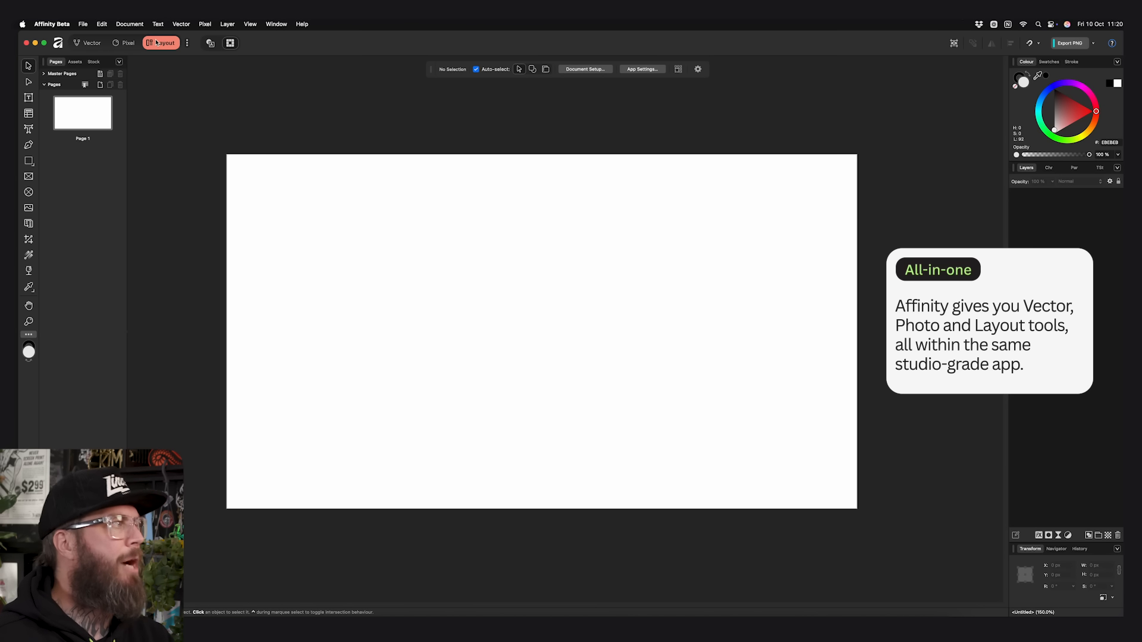
{"action": "left_click", "coordinate": [93, 44]}
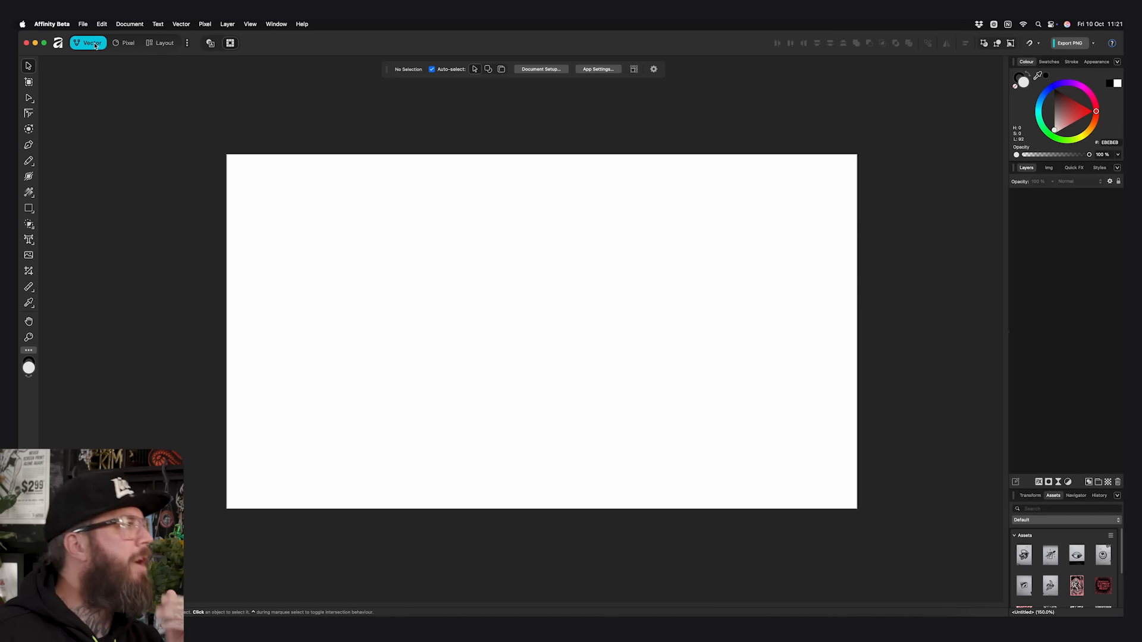
{"action": "left_click", "coordinate": [126, 44]}
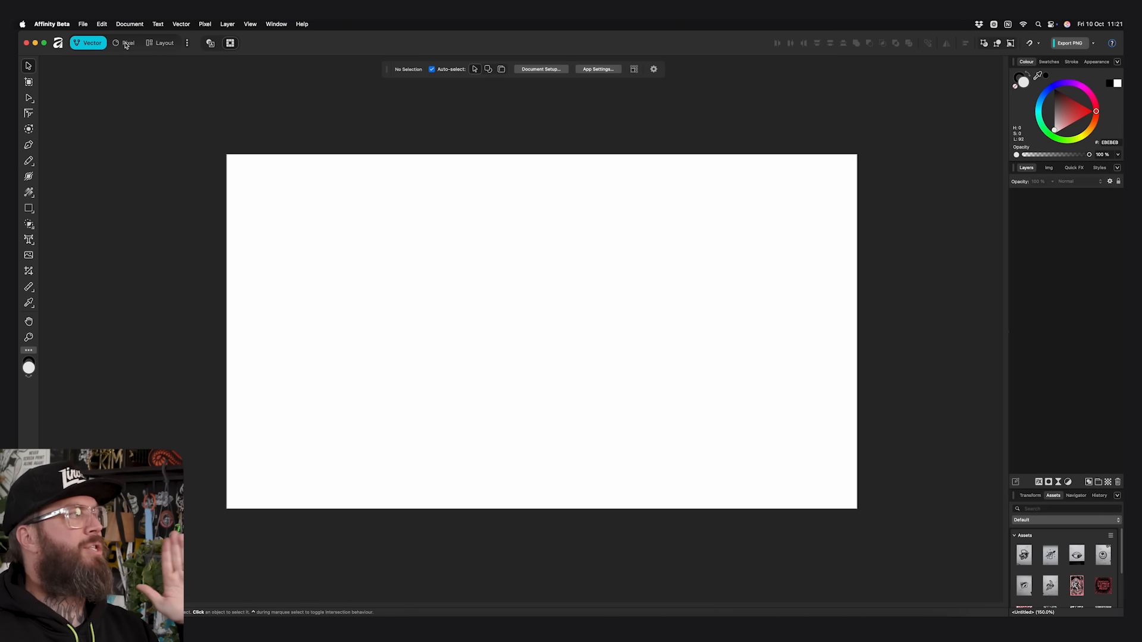
{"action": "left_click", "coordinate": [162, 43]}
{"action": "left_click", "coordinate": [96, 44]}
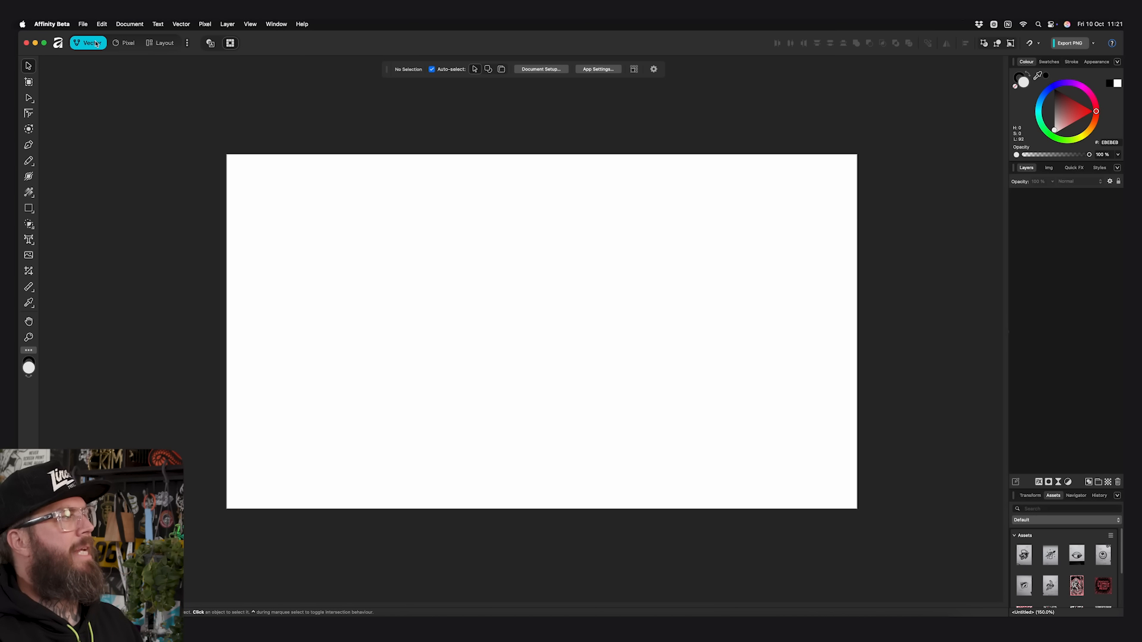
{"action": "left_click", "coordinate": [131, 44]}
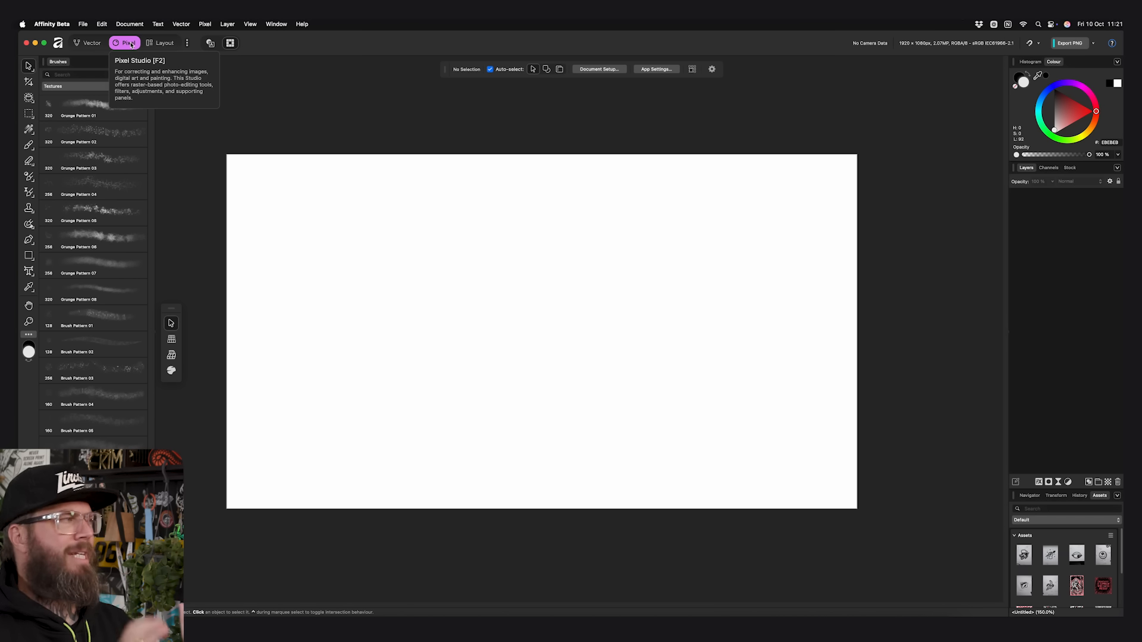
{"action": "left_click", "coordinate": [167, 46]}
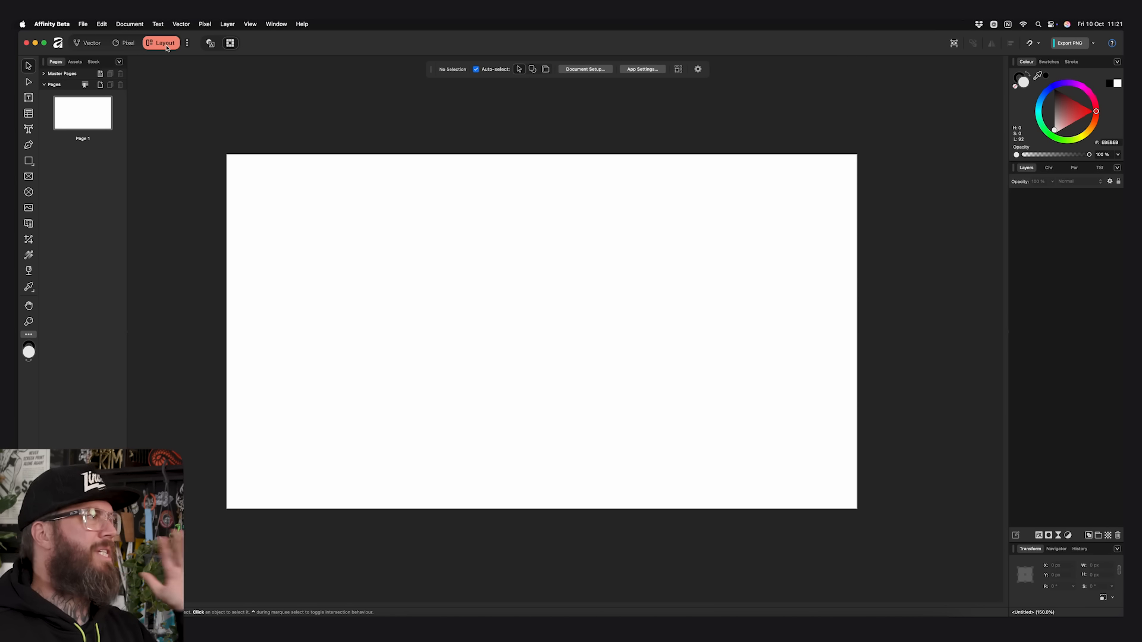
{"action": "left_click", "coordinate": [125, 43]}
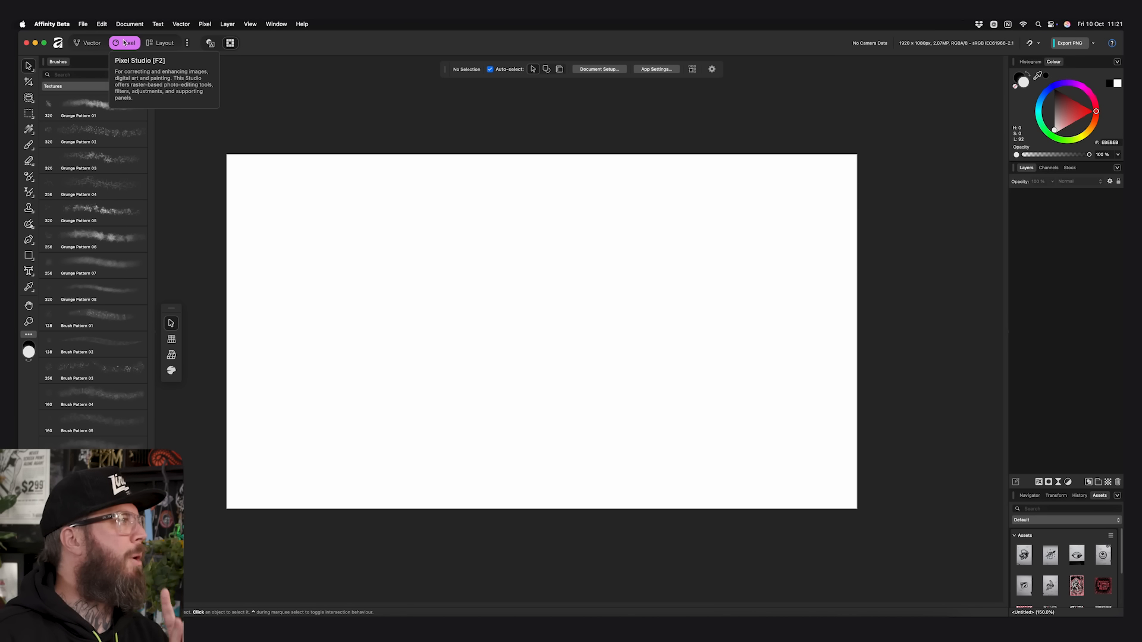
{"action": "left_click", "coordinate": [100, 42]}
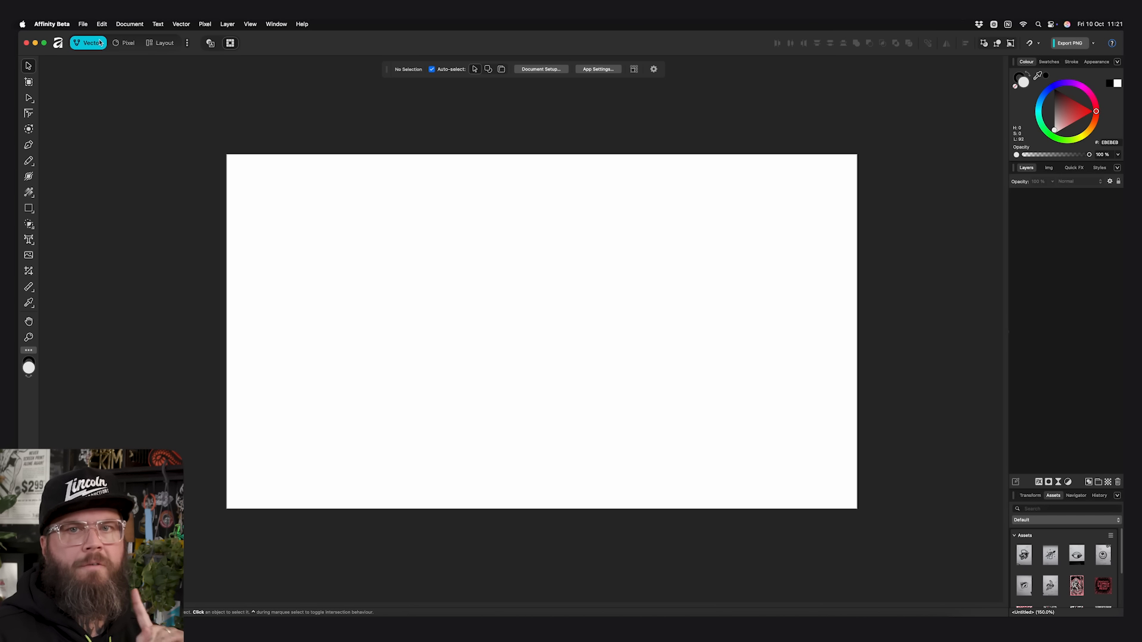
Create a custom studio named MBJ cloned from Vector, with a light yellow colour and the half-filled circle icon
{"action": "left_click", "coordinate": [187, 44]}
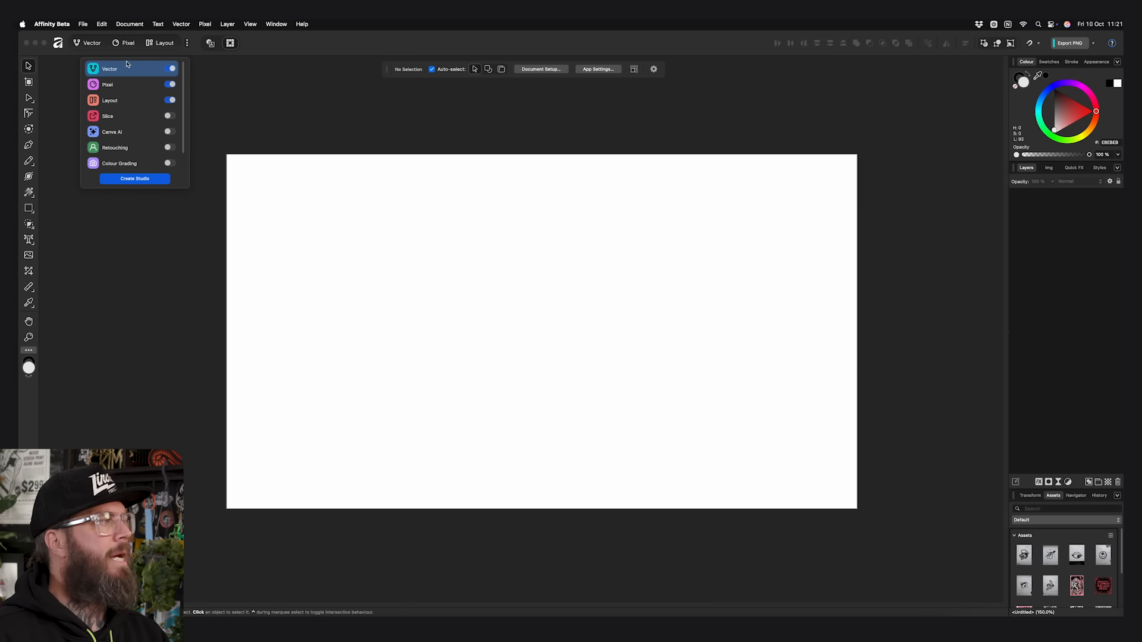
{"action": "left_click", "coordinate": [134, 178]}
{"action": "type", "text": "M"}
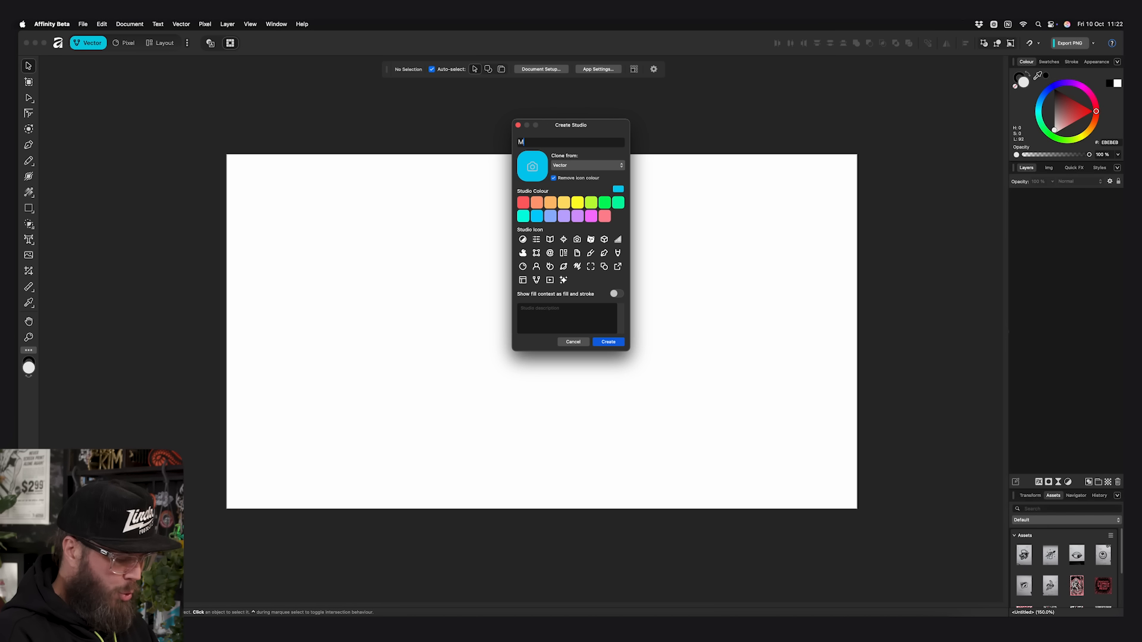
{"action": "type", "text": "BJ"}
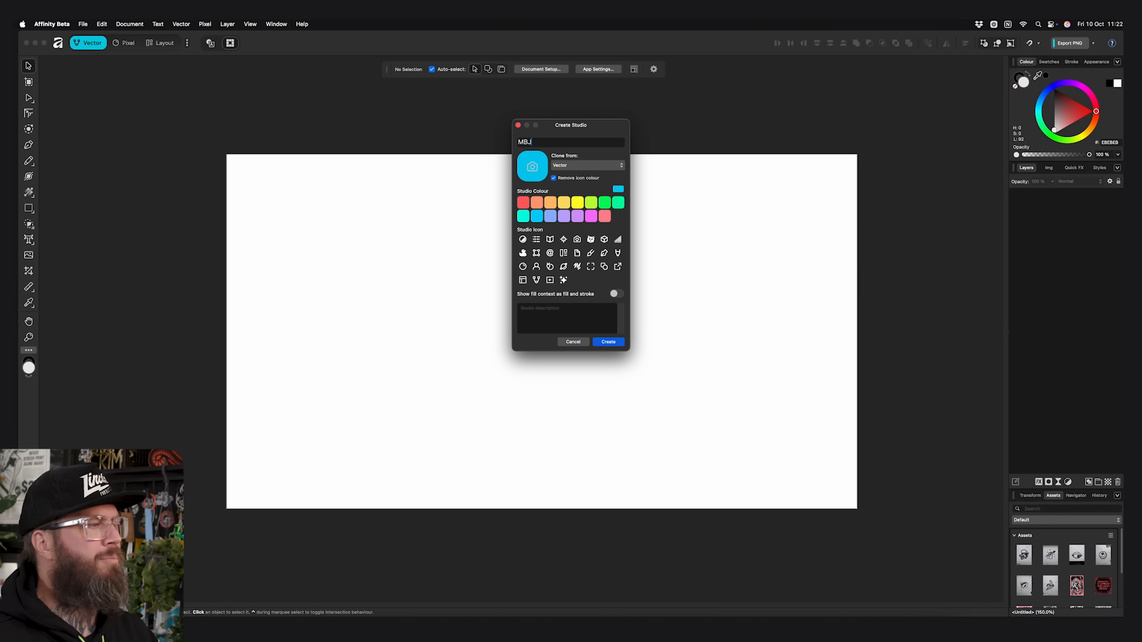
{"action": "left_click", "coordinate": [563, 203]}
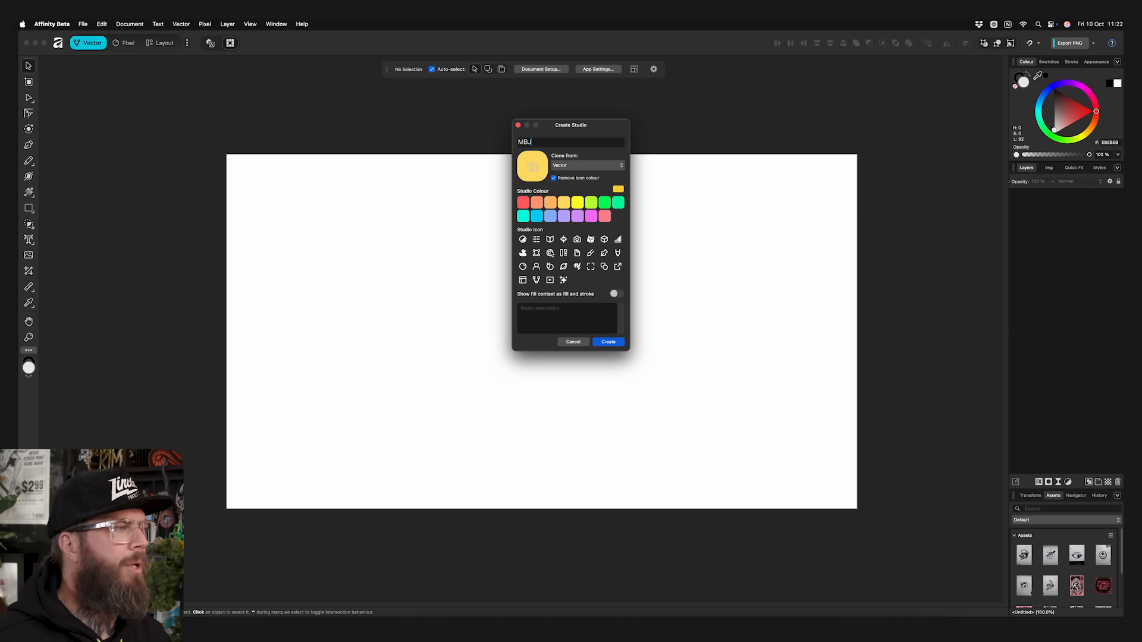
{"action": "left_click", "coordinate": [522, 240]}
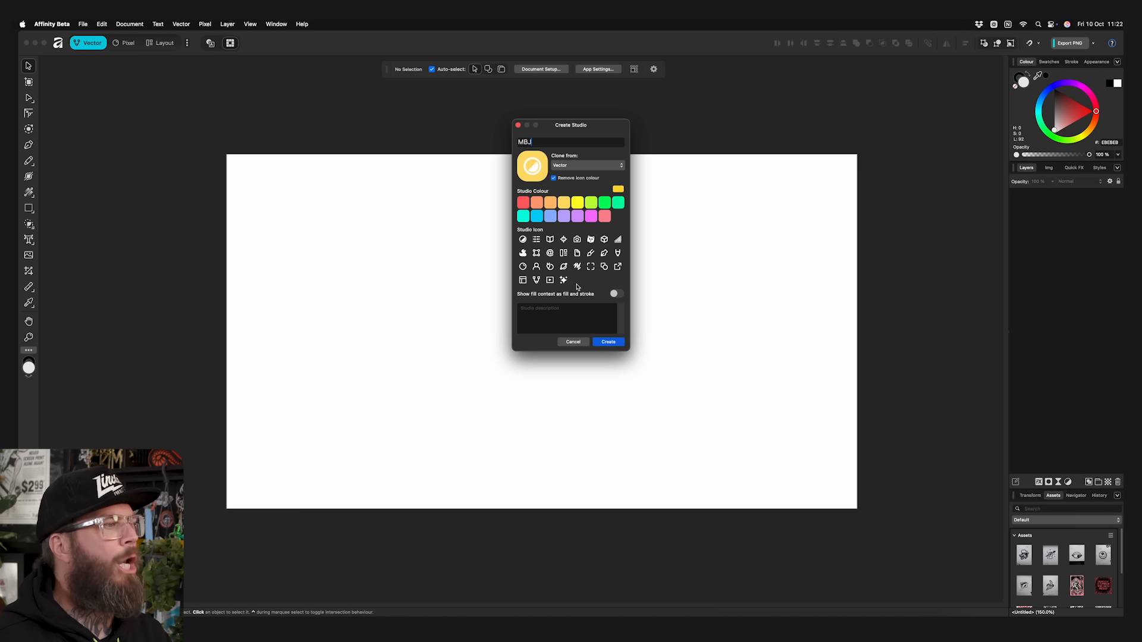
{"action": "left_click", "coordinate": [604, 342]}
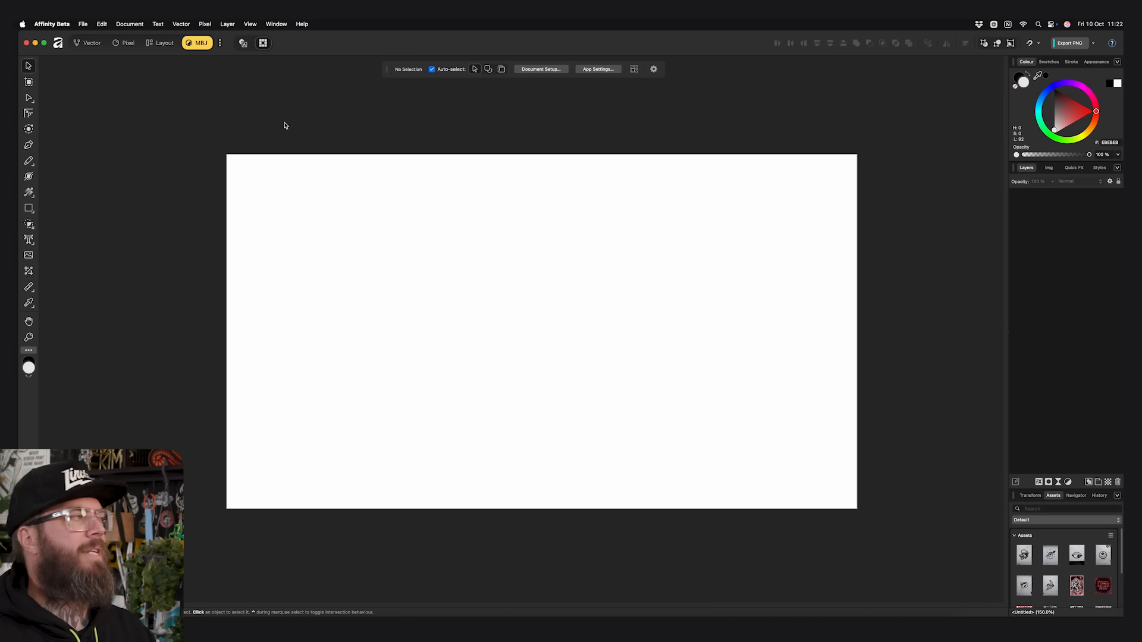
Cycle through the Vector, Pixel and Layout studios and return to the custom MBJ studio
{"action": "left_click", "coordinate": [97, 45]}
{"action": "left_click", "coordinate": [125, 42]}
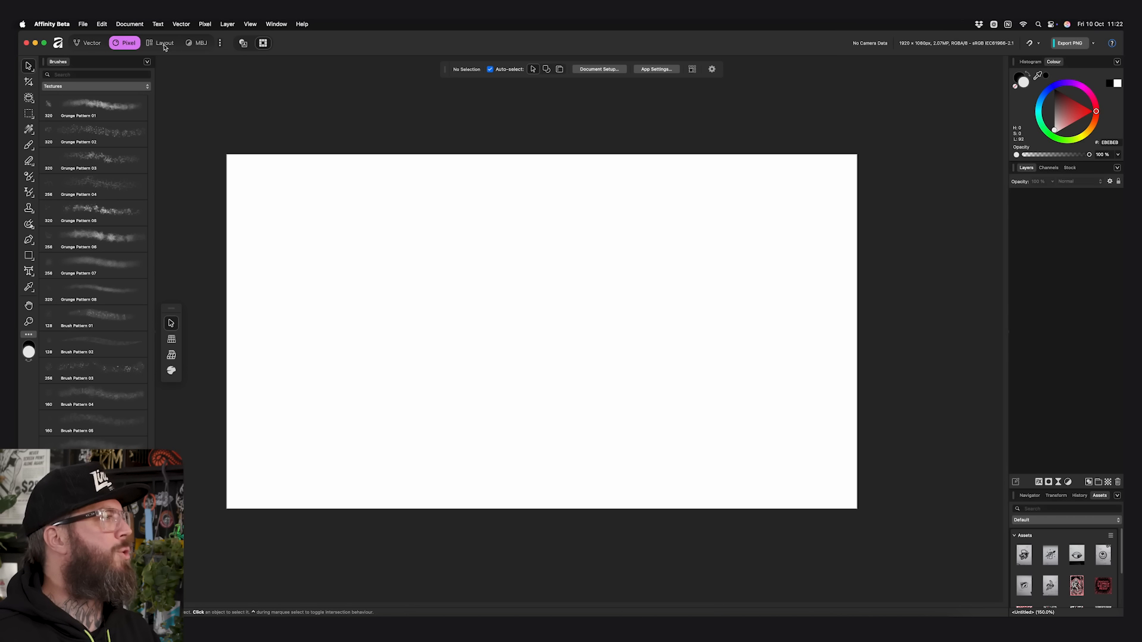
{"action": "left_click", "coordinate": [161, 43]}
{"action": "left_click", "coordinate": [200, 43]}
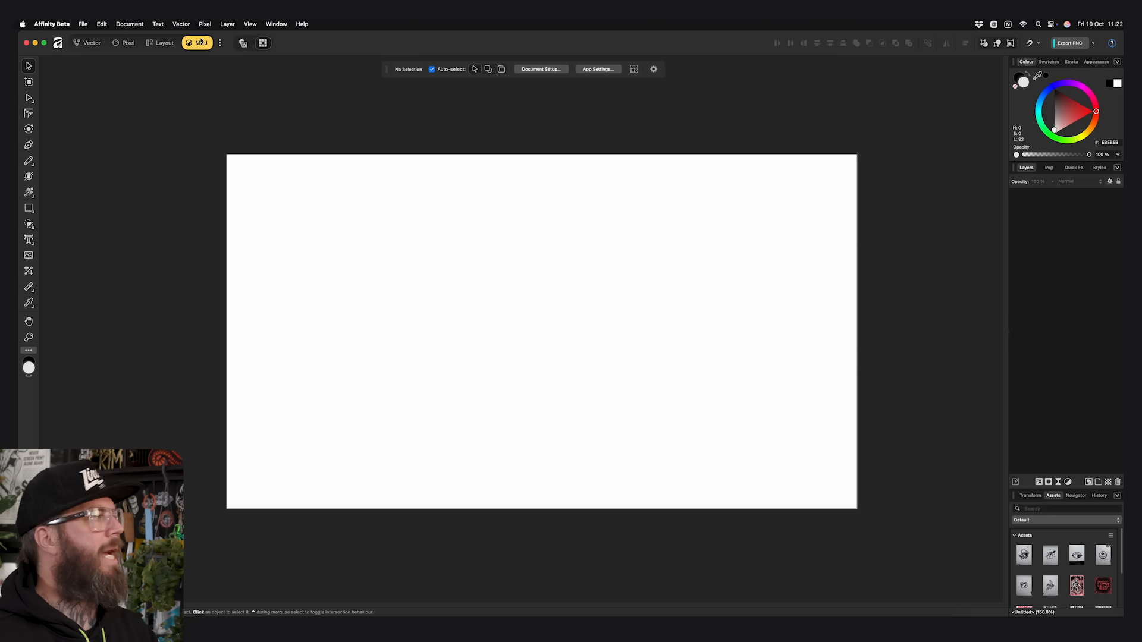
Examine the tools available for customising the MBJ studio's tool list, including the Text and Shape groups, and close the list
{"action": "left_click", "coordinate": [33, 350]}
{"action": "scroll", "coordinate": [642, 362], "scroll_direction": "down", "scroll_amount": 5}
{"action": "scroll", "coordinate": [643, 361], "scroll_direction": "down", "scroll_amount": 4}
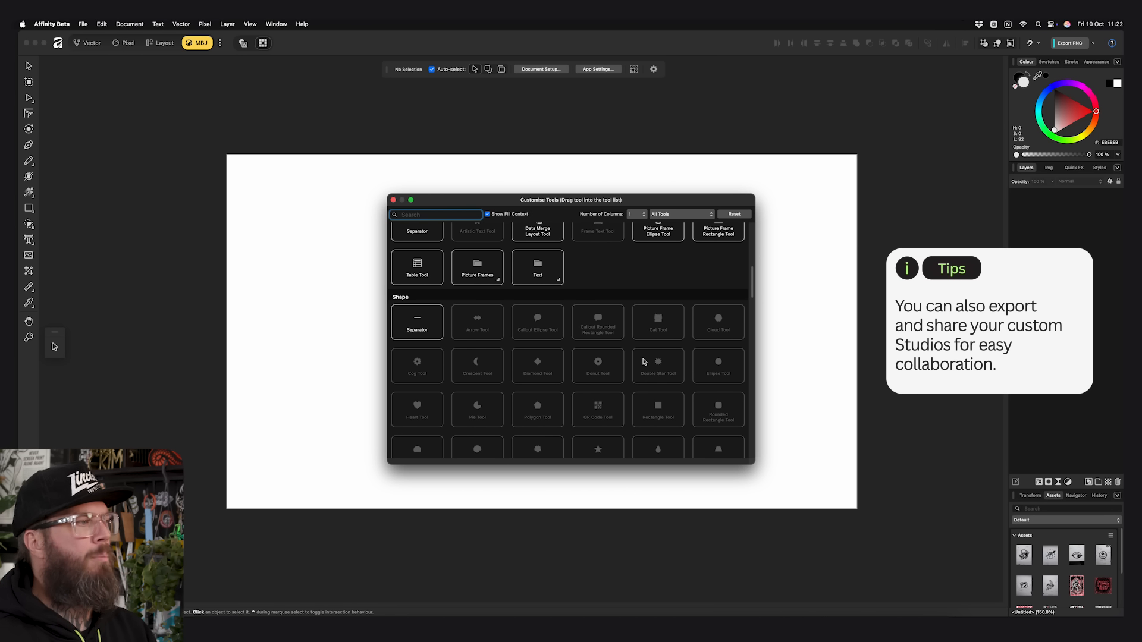
{"action": "scroll", "coordinate": [643, 362], "scroll_direction": "down", "scroll_amount": 2}
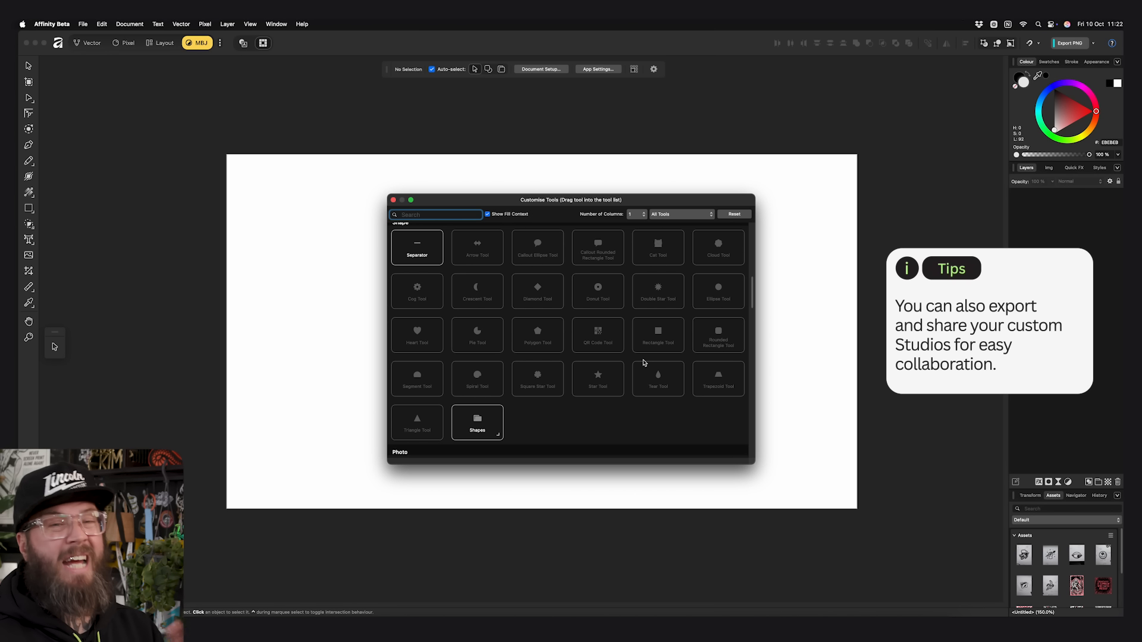
{"action": "scroll", "coordinate": [644, 362], "scroll_direction": "up", "scroll_amount": 5}
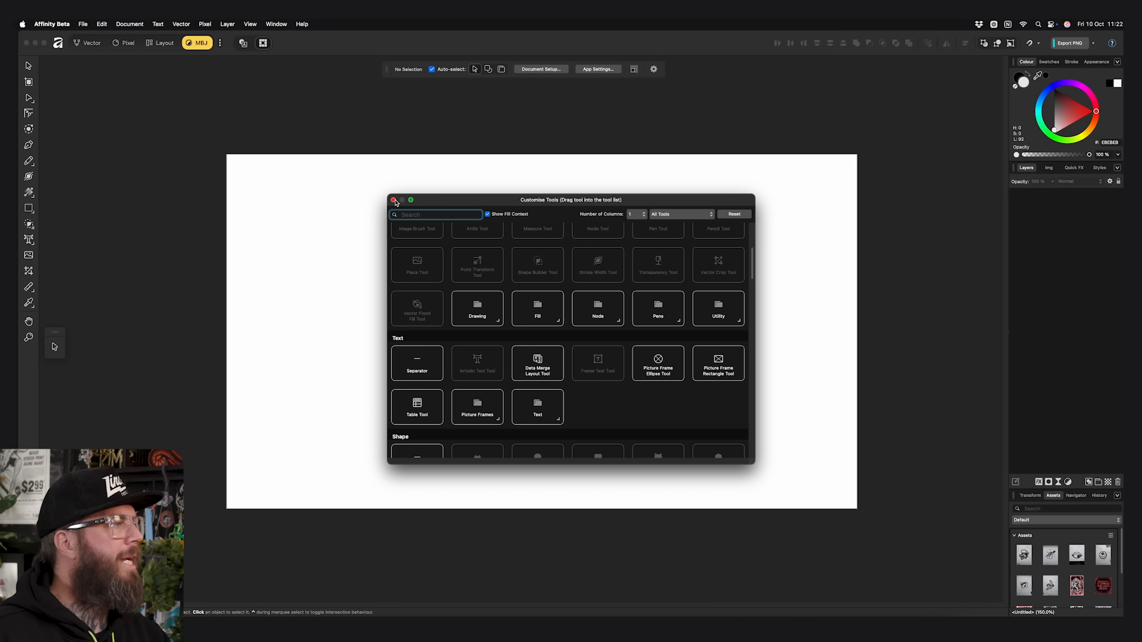
{"action": "left_click", "coordinate": [393, 200]}
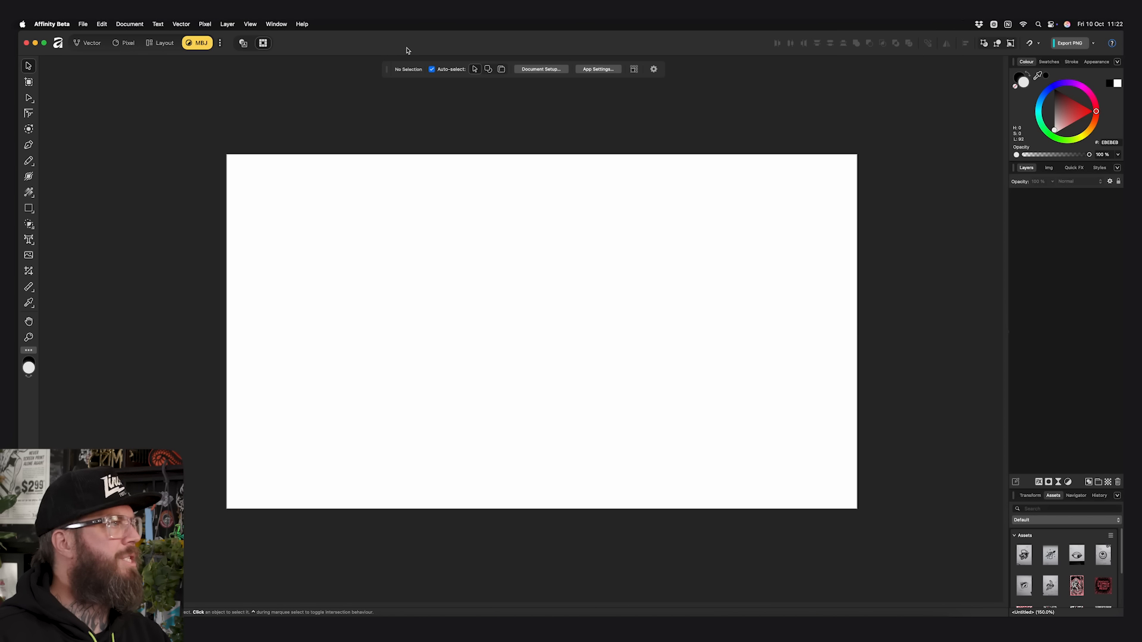
Customise the MBJ studio's toolbar by adding the Boolean Operations, Rotate Clockwise and Flip Vertical items
{"action": "right_click", "coordinate": [584, 48]}
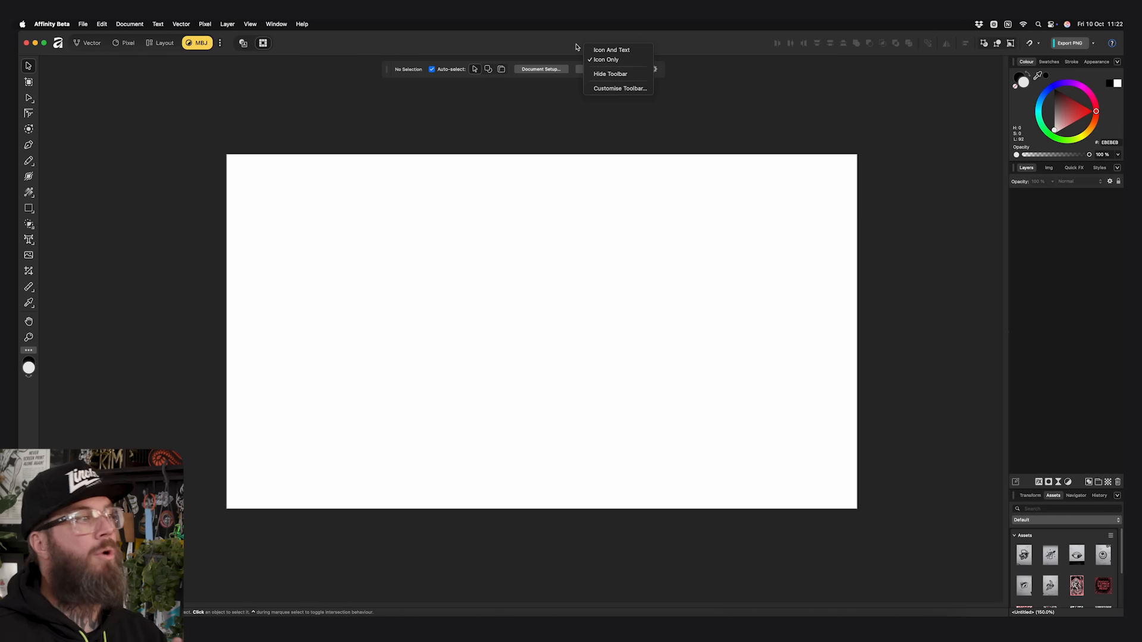
{"action": "left_click", "coordinate": [601, 88]}
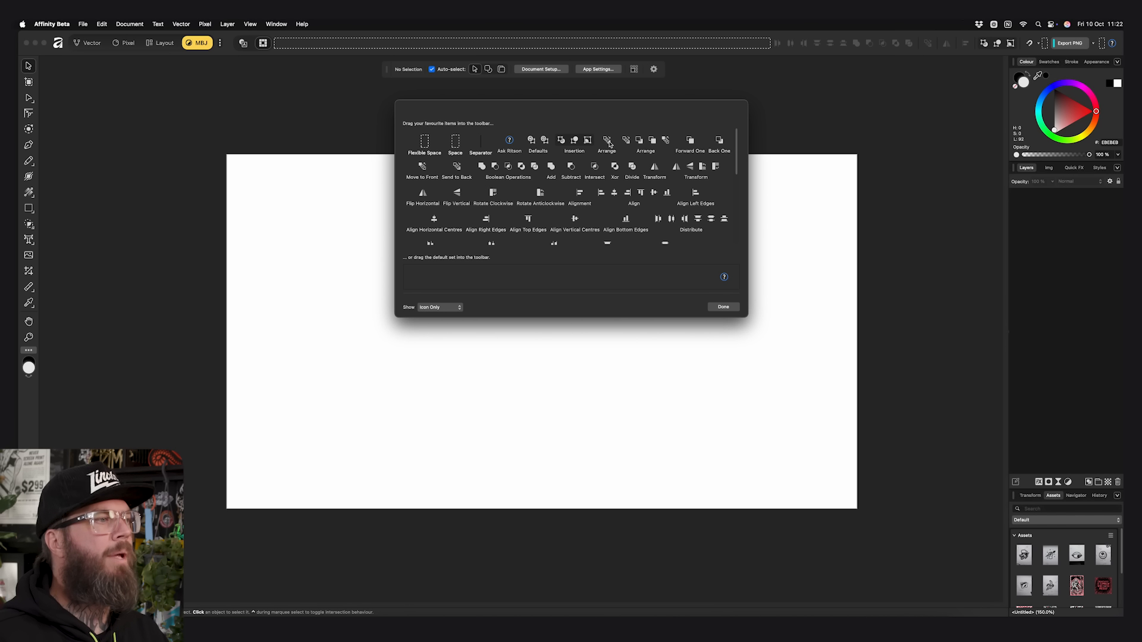
{"action": "left_click_drag", "start_coordinate": [512, 168], "coordinate": [582, 42]}
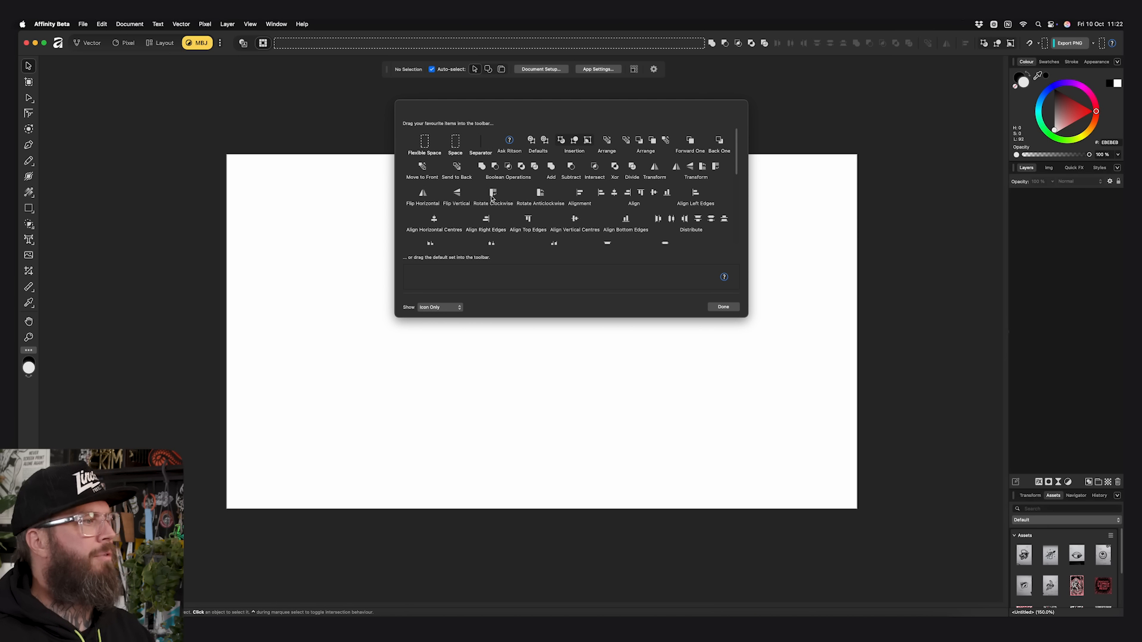
{"action": "left_click_drag", "start_coordinate": [492, 198], "coordinate": [589, 44]}
{"action": "left_click_drag", "start_coordinate": [487, 199], "coordinate": [610, 46]}
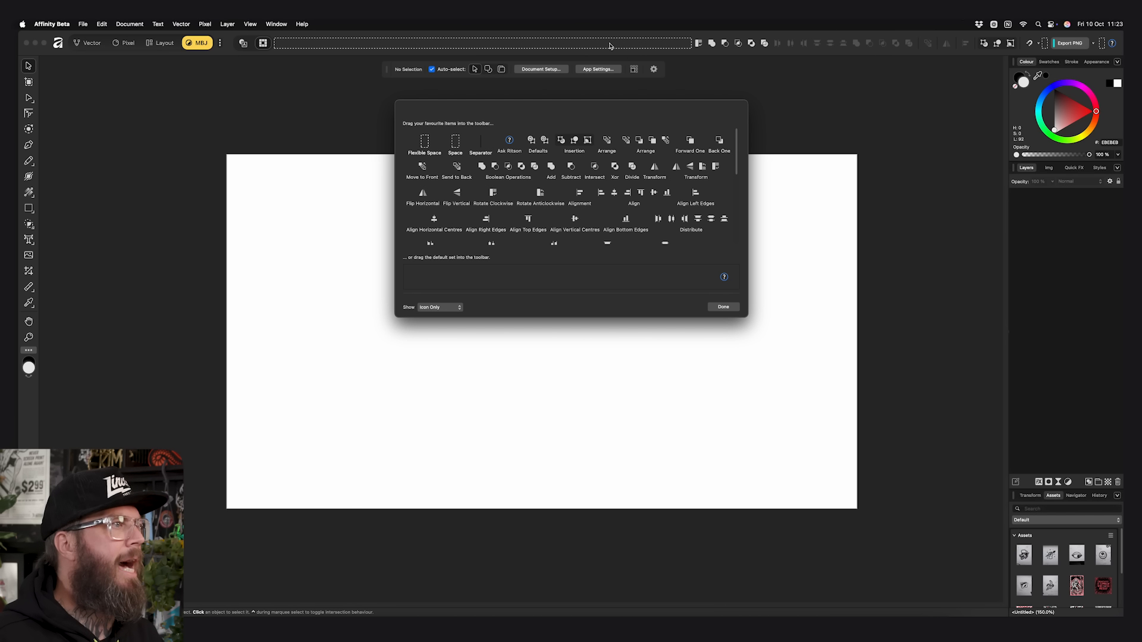
{"action": "left_click_drag", "start_coordinate": [457, 193], "coordinate": [664, 43]}
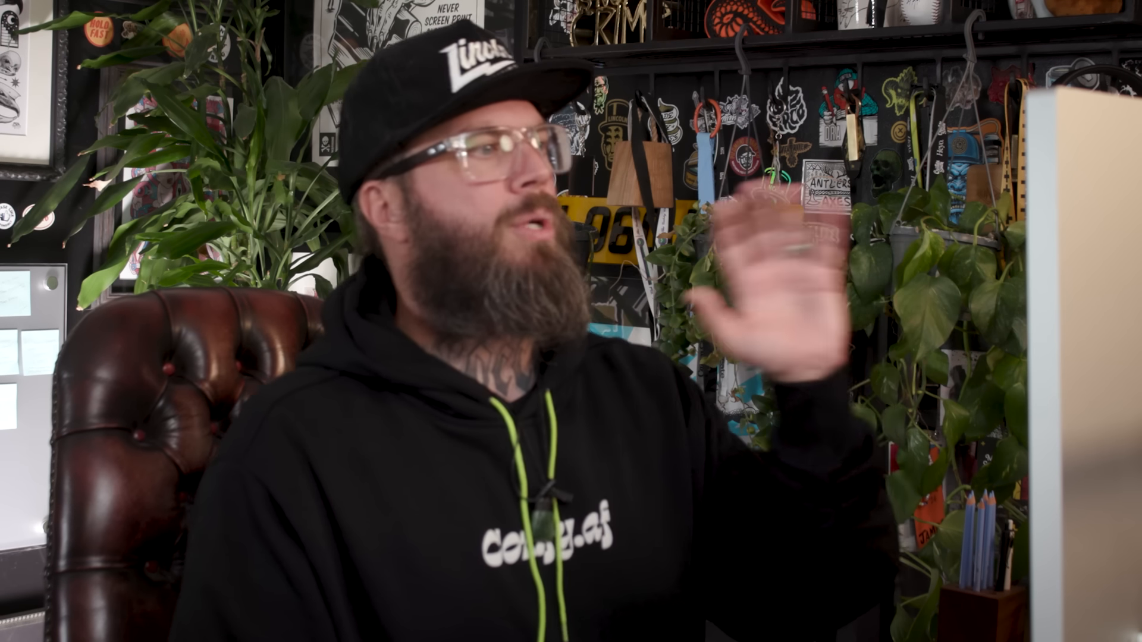
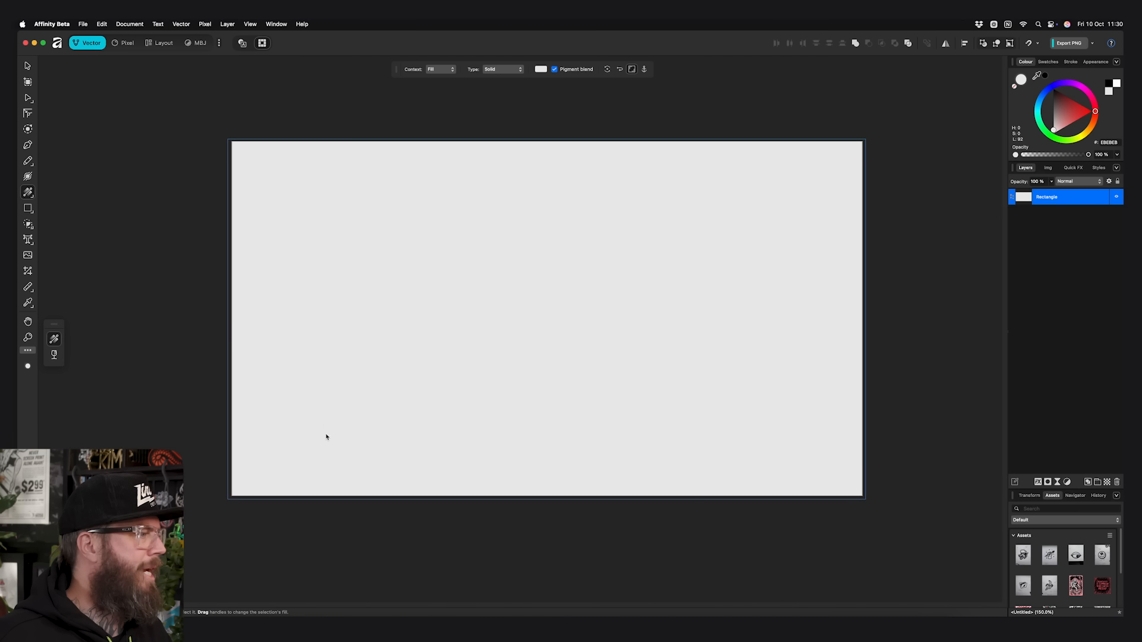
Fill the rectangle with a diagonal linear gradient running from pinkish red at the lower left to blue at the upper right
{"action": "left_click_drag", "start_coordinate": [301, 458], "coordinate": [802, 203]}
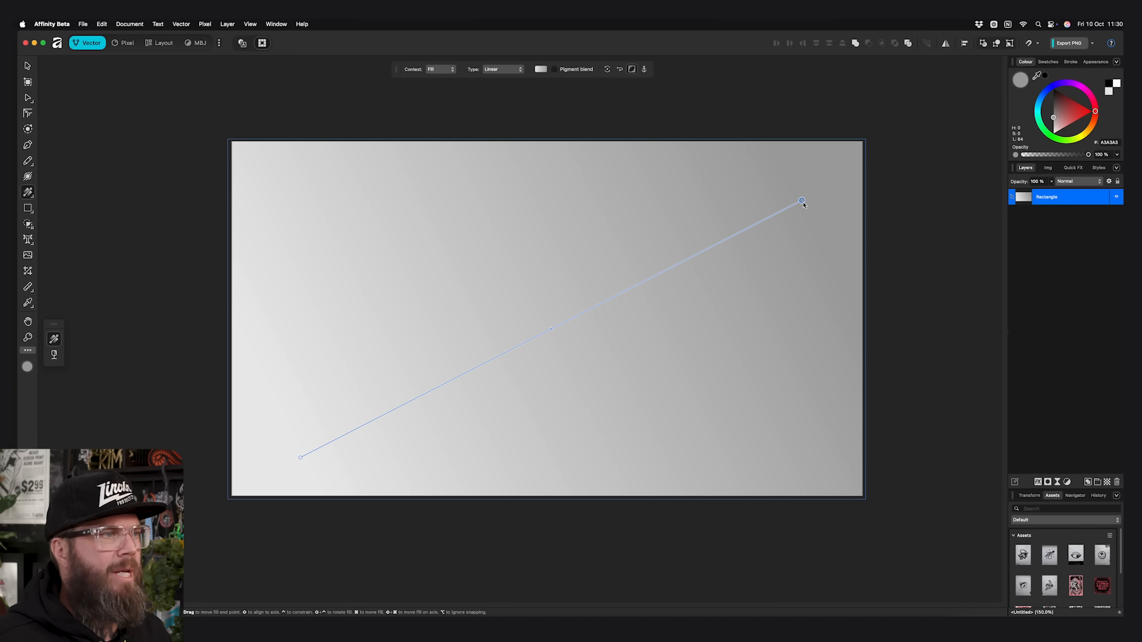
{"action": "left_click", "coordinate": [1093, 113]}
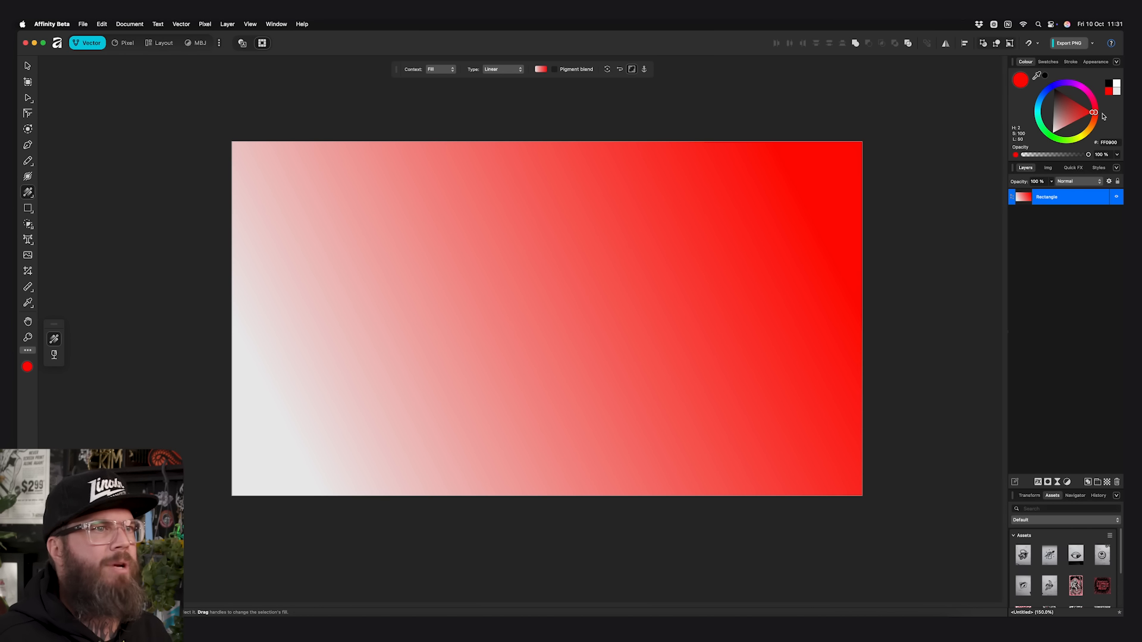
{"action": "mouse_move", "coordinate": [1096, 115]}
{"action": "left_mouse_down"}
{"action": "mouse_move", "coordinate": [1091, 94]}
{"action": "mouse_move", "coordinate": [1102, 104]}
{"action": "left_mouse_up"}
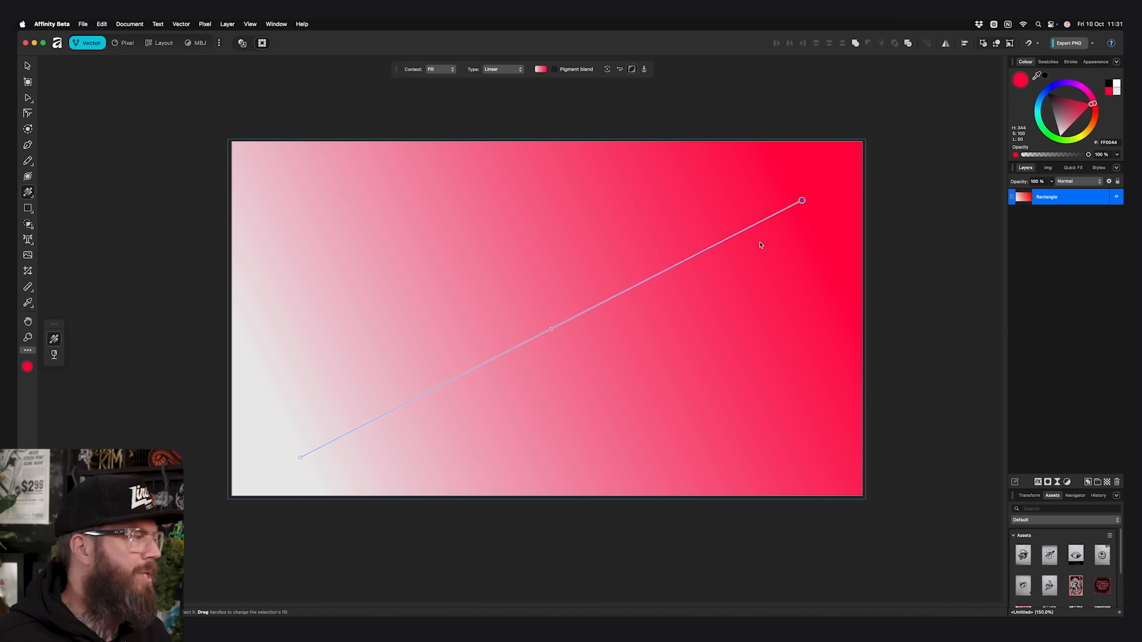
{"action": "left_click", "coordinate": [301, 459]}
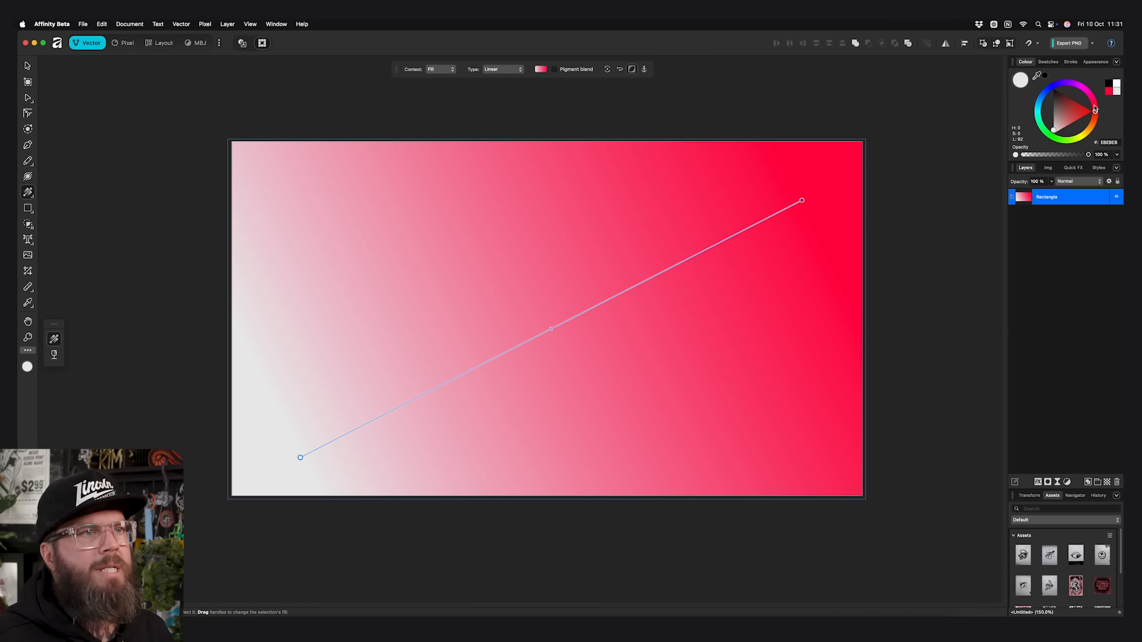
{"action": "left_click_drag", "start_coordinate": [552, 331], "coordinate": [304, 438]}
{"action": "left_click_drag", "start_coordinate": [552, 332], "coordinate": [805, 194]}
{"action": "mouse_move", "coordinate": [554, 316]}
{"action": "left_mouse_down"}
{"action": "mouse_move", "coordinate": [708, 242]}
{"action": "mouse_move", "coordinate": [433, 383]}
{"action": "mouse_move", "coordinate": [644, 265]}
{"action": "mouse_move", "coordinate": [555, 320]}
{"action": "left_mouse_up"}
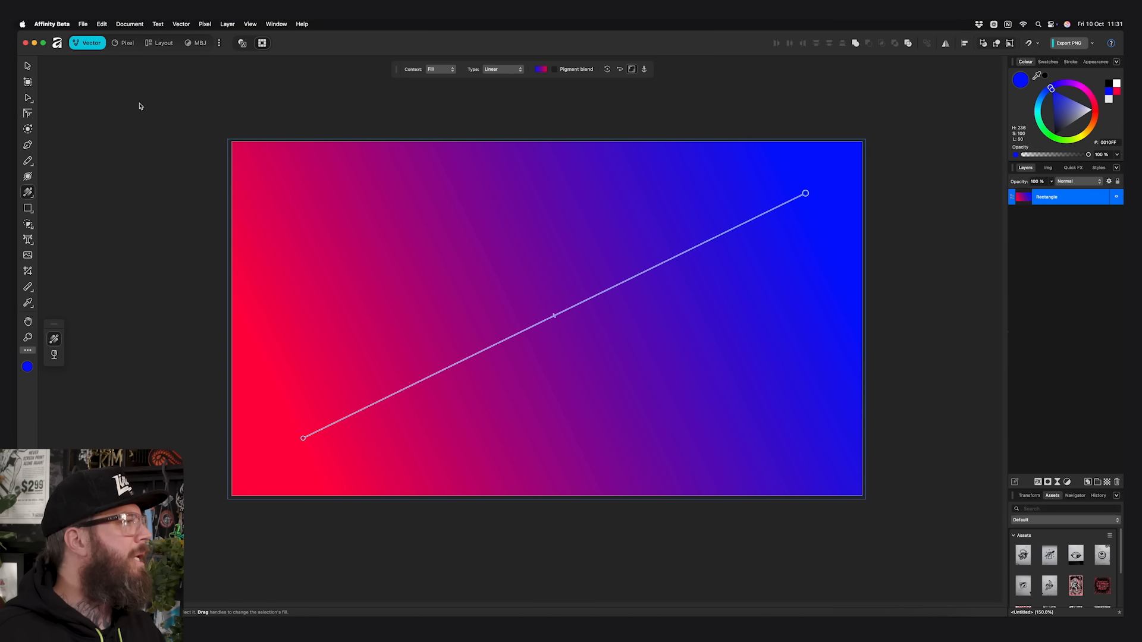
Draw an open, winding curve with the Pen tool from above the canvas to below it, left of the middle
{"action": "left_click", "coordinate": [27, 144]}
{"action": "left_click", "coordinate": [446, 118]}
{"action": "left_click_drag", "start_coordinate": [423, 242], "coordinate": [468, 309]}
{"action": "left_click_drag", "start_coordinate": [432, 392], "coordinate": [421, 406]}
{"action": "left_click_drag", "start_coordinate": [418, 518], "coordinate": [460, 559]}
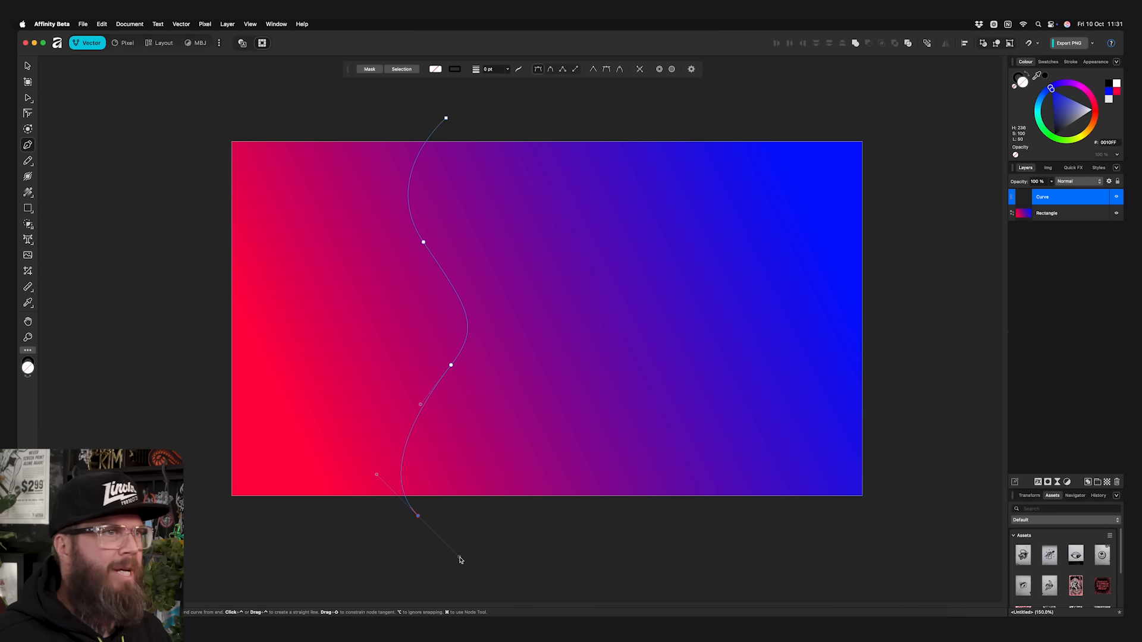
Give the winding curve a black 63 pt stroke and move it slightly left on the canvas
{"action": "left_click", "coordinate": [1018, 78]}
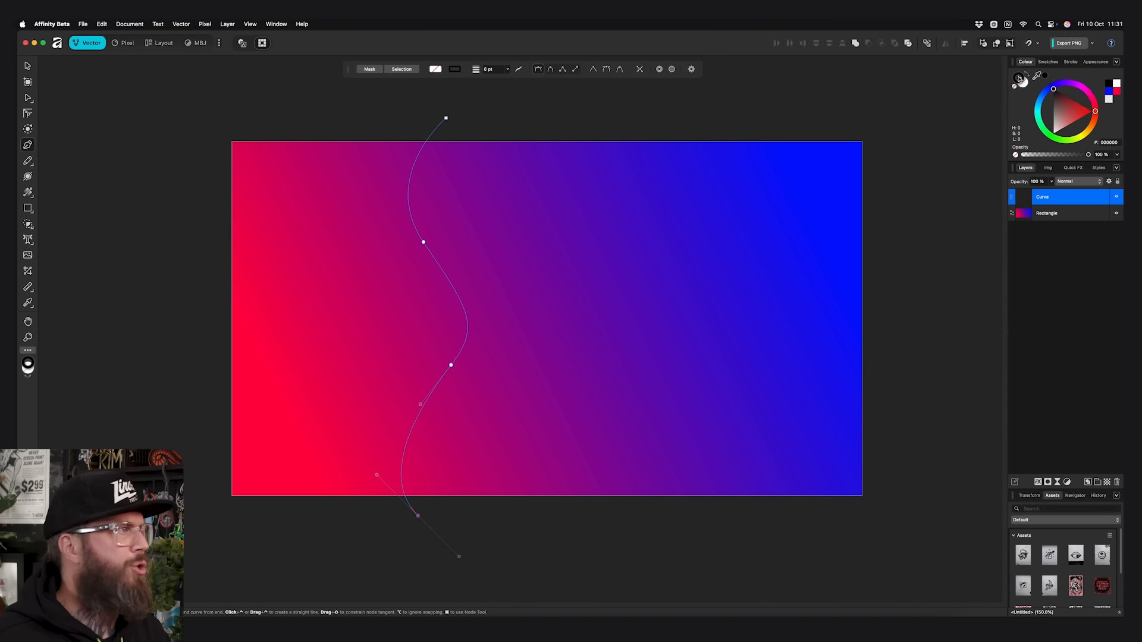
{"action": "scroll", "coordinate": [493, 70], "scroll_direction": "up", "scroll_amount": 20}
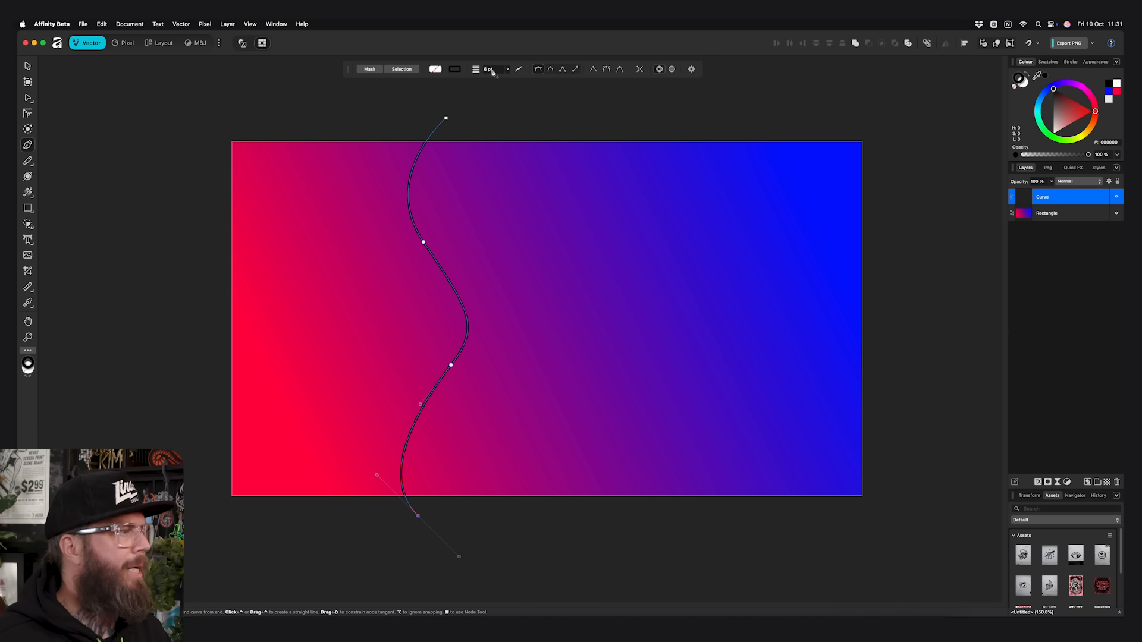
{"action": "scroll", "coordinate": [495, 70], "scroll_direction": "up", "scroll_amount": 20}
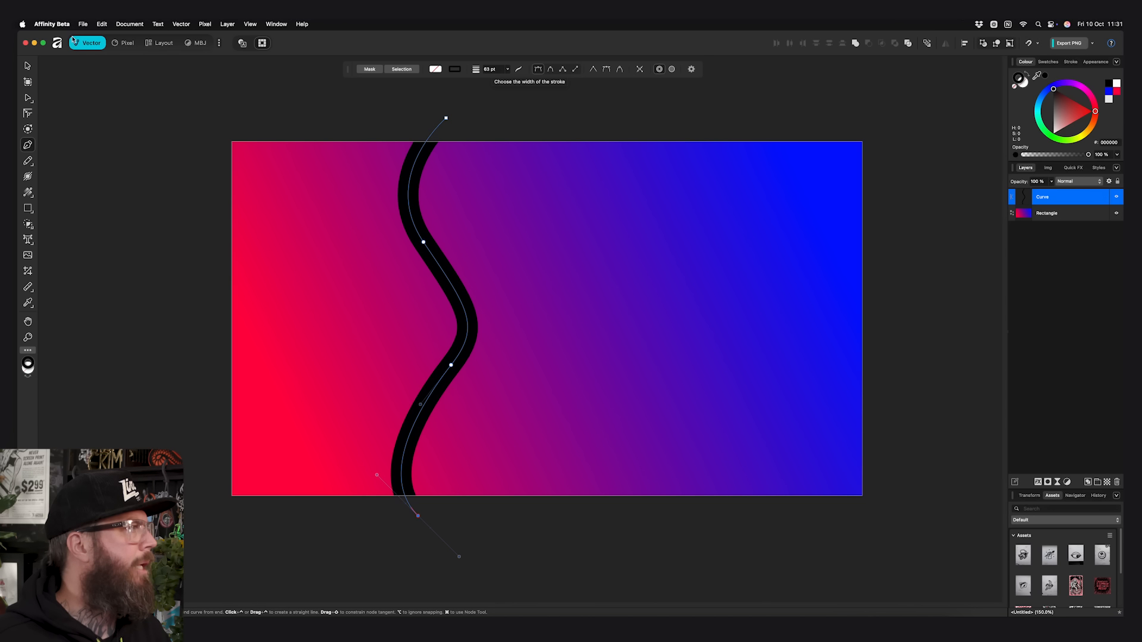
{"action": "key", "text": "v"}
{"action": "left_click", "coordinate": [179, 101]}
{"action": "left_click", "coordinate": [406, 174]}
{"action": "left_click_drag", "start_coordinate": [406, 174], "coordinate": [365, 167]}
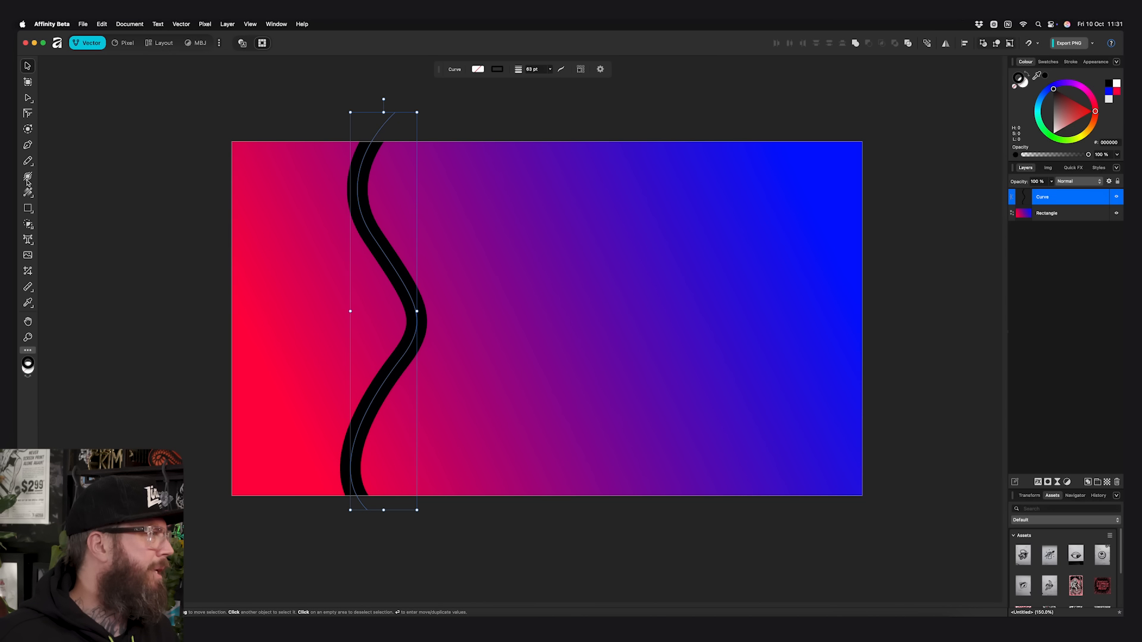
Vary the curve's thickness with the Stroke Width tool, pinching it at the upper bend and widening it along the lower part
{"action": "mouse_move", "coordinate": [28, 178]}
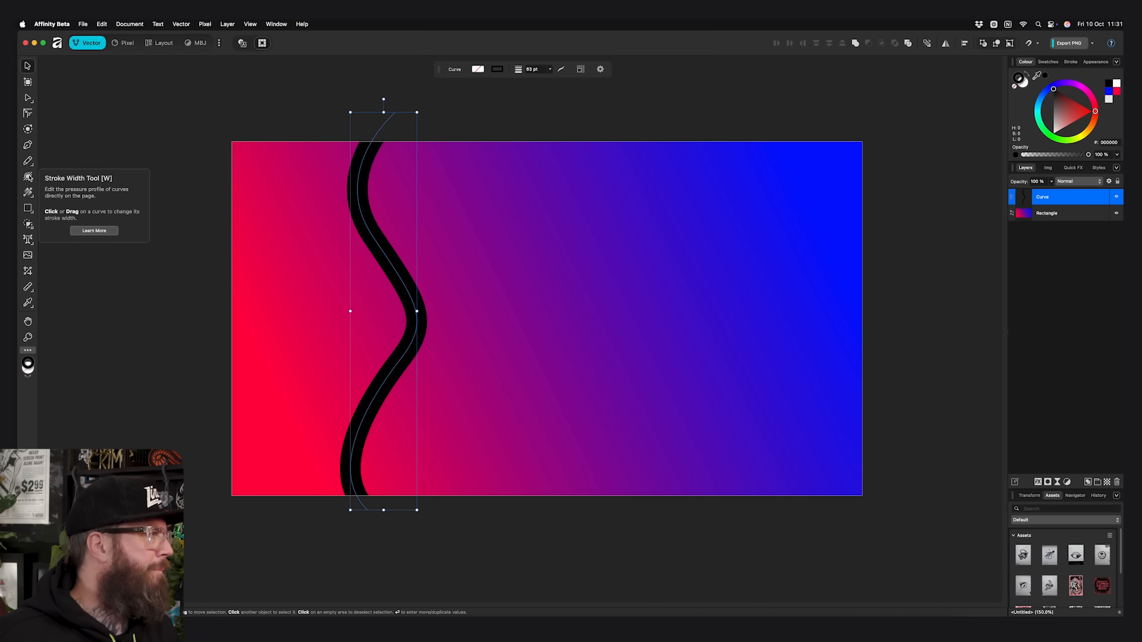
{"action": "left_click", "coordinate": [28, 177]}
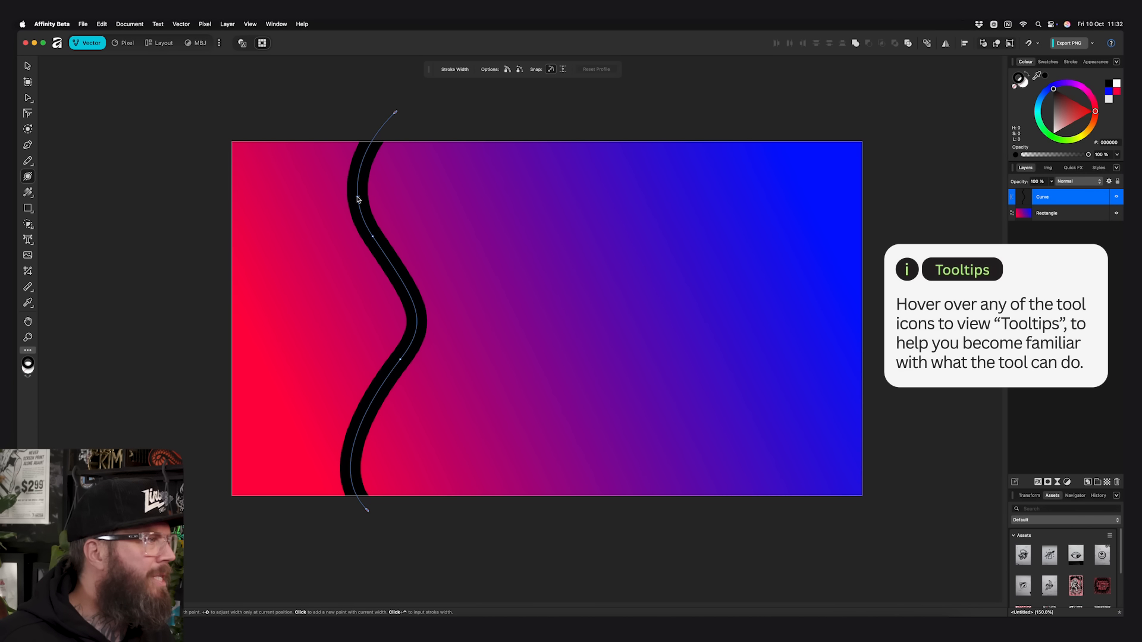
{"action": "left_click_drag", "start_coordinate": [355, 200], "coordinate": [356, 199]}
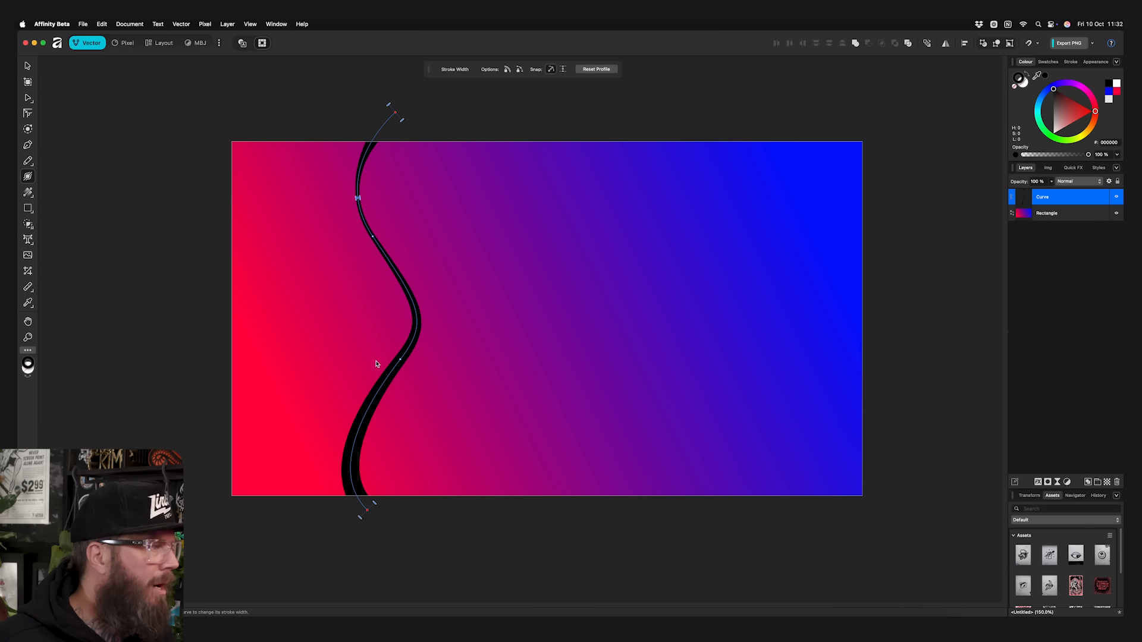
{"action": "mouse_move", "coordinate": [375, 395]}
{"action": "left_mouse_down"}
{"action": "mouse_move", "coordinate": [335, 374]}
{"action": "mouse_move", "coordinate": [363, 388]}
{"action": "left_mouse_up"}
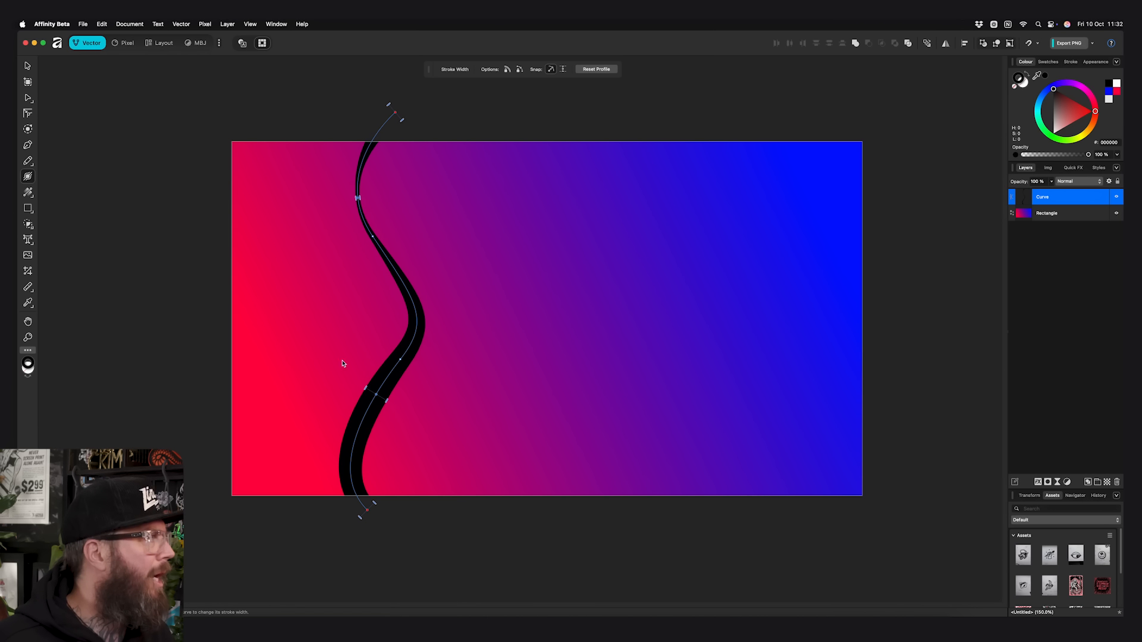
{"action": "left_click", "coordinate": [266, 98]}
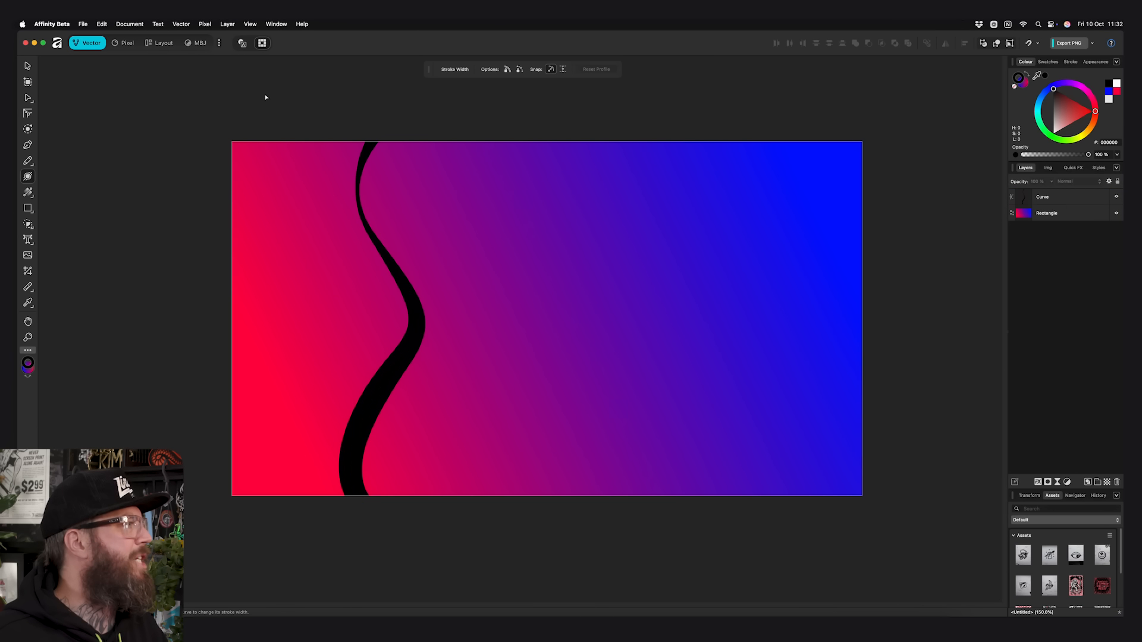
Draw two freehand curves with the Pencil tool, running down the middle and the right part of the canvas
{"action": "left_click", "coordinate": [27, 161]}
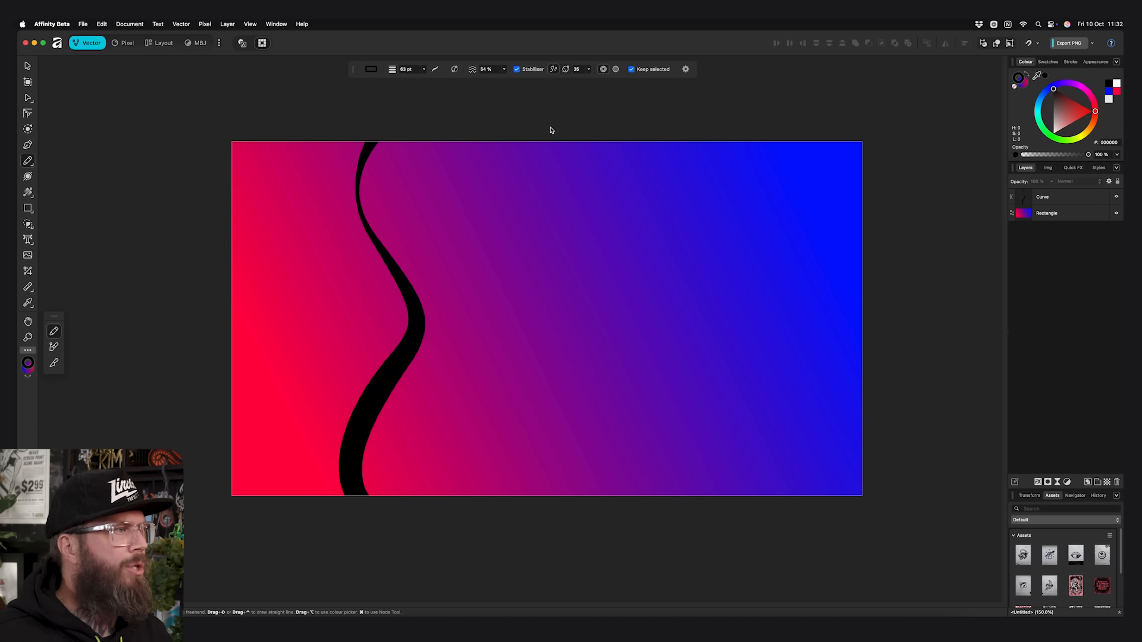
{"action": "mouse_move", "coordinate": [535, 137]}
{"action": "left_mouse_down"}
{"action": "mouse_move", "coordinate": [538, 174]}
{"action": "mouse_move", "coordinate": [605, 265]}
{"action": "mouse_move", "coordinate": [525, 357]}
{"action": "mouse_move", "coordinate": [565, 329]}
{"action": "mouse_move", "coordinate": [600, 334]}
{"action": "mouse_move", "coordinate": [619, 356]}
{"action": "mouse_move", "coordinate": [597, 433]}
{"action": "mouse_move", "coordinate": [544, 463]}
{"action": "mouse_move", "coordinate": [531, 487]}
{"action": "mouse_move", "coordinate": [535, 527]}
{"action": "left_mouse_up"}
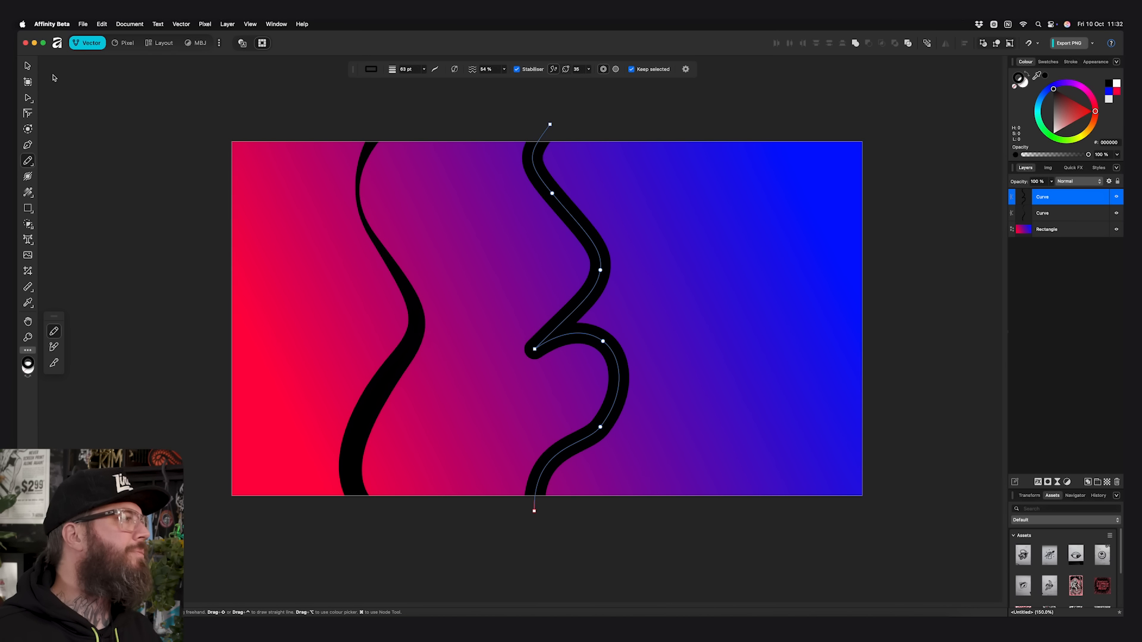
{"action": "left_click_drag", "start_coordinate": [697, 119], "coordinate": [726, 552]}
{"action": "key", "text": "v"}
{"action": "left_click", "coordinate": [748, 167]}
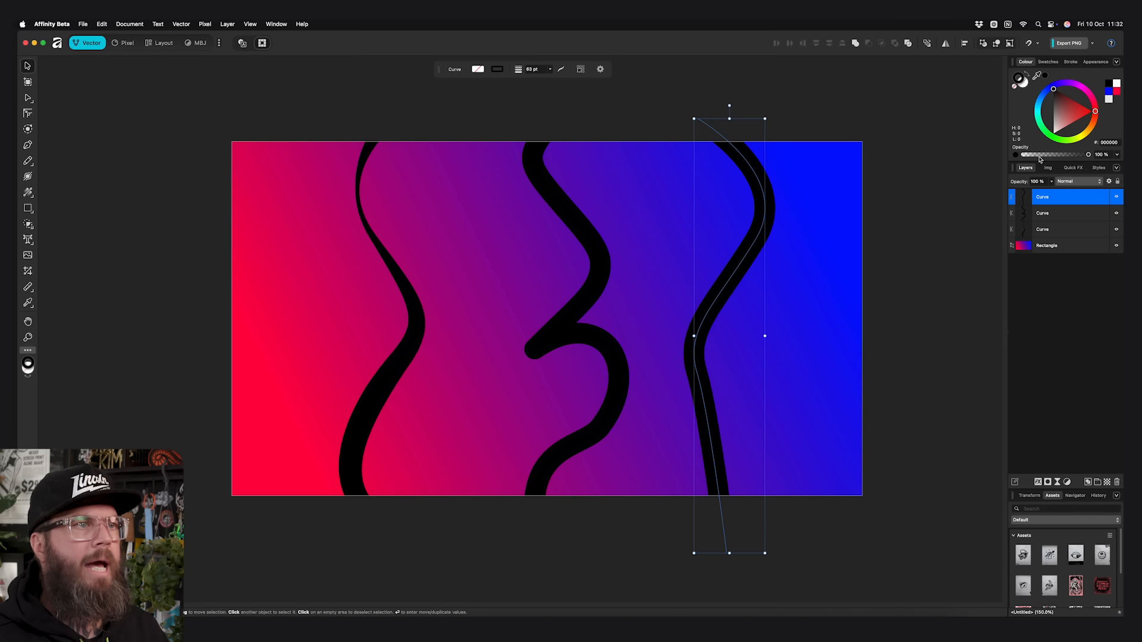
Recolour the stroke of the right-hand curve to pale lavender C4C7FF
{"action": "left_click", "coordinate": [1110, 90]}
{"action": "left_click_drag", "start_coordinate": [1052, 89], "coordinate": [1094, 102]}
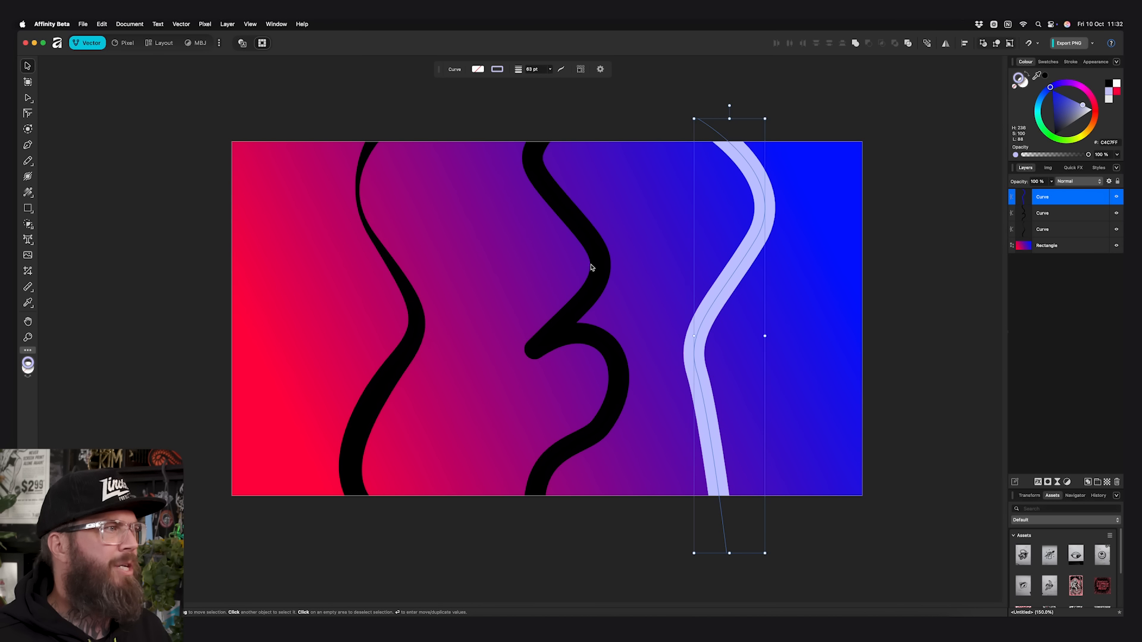
{"action": "left_click", "coordinate": [592, 102]}
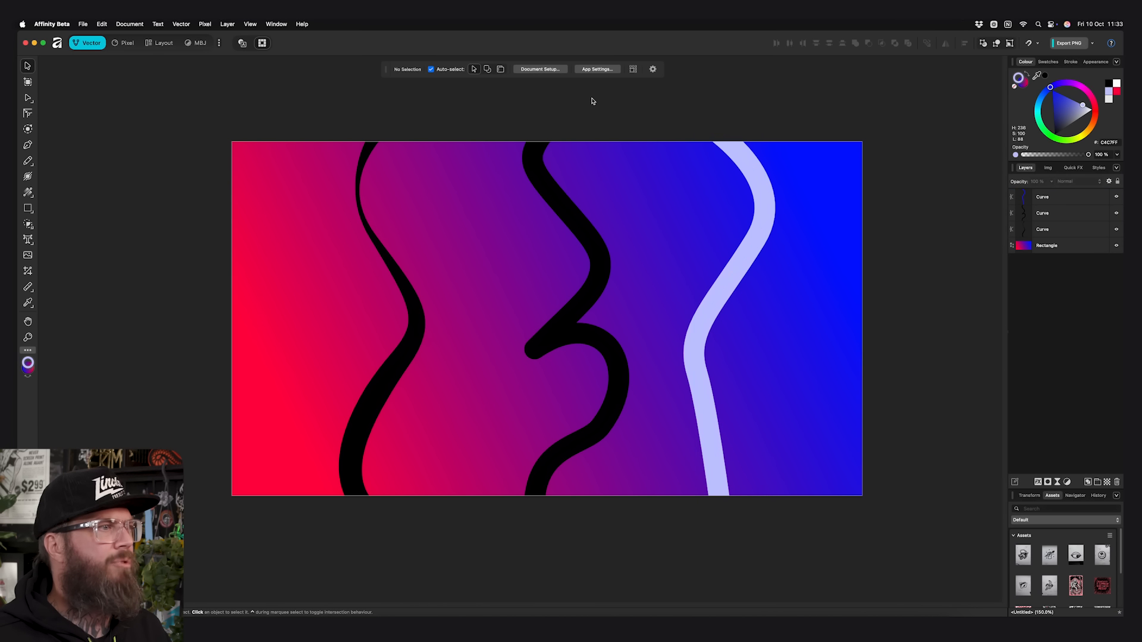
{"action": "left_click", "coordinate": [749, 166]}
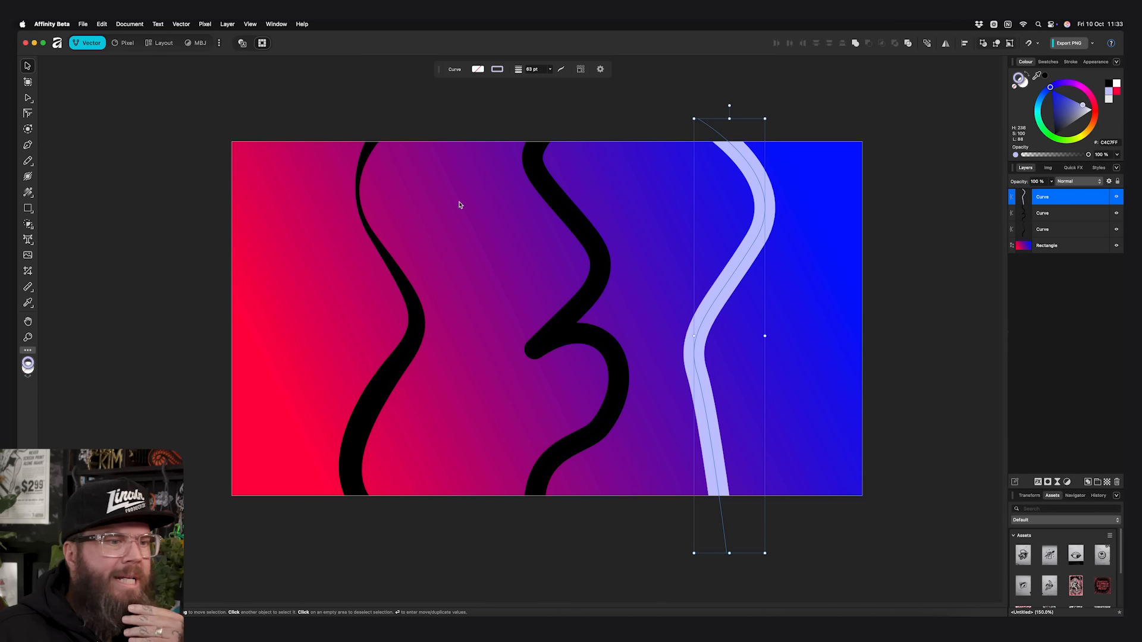
Place the 4-years.jpg asset over the left half of the canvas and set its blend mode to Multiply in the Pixel studio
{"action": "scroll", "coordinate": [1081, 589], "scroll_direction": "down", "scroll_amount": 5}
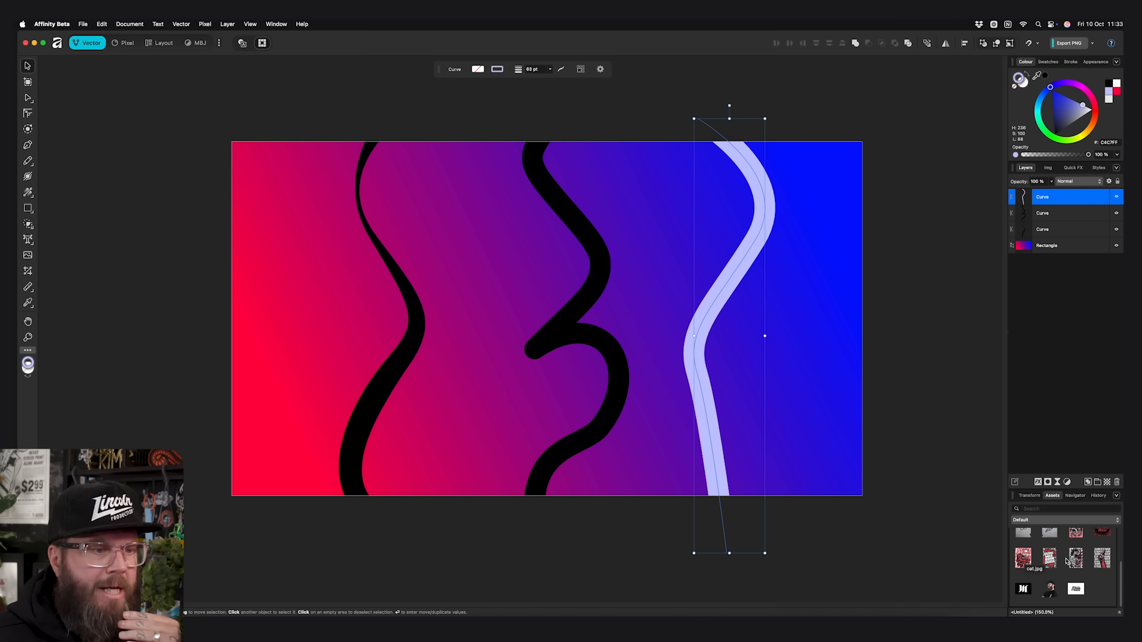
{"action": "left_click_drag", "start_coordinate": [1058, 559], "coordinate": [235, 220]}
{"action": "left_click", "coordinate": [125, 43]}
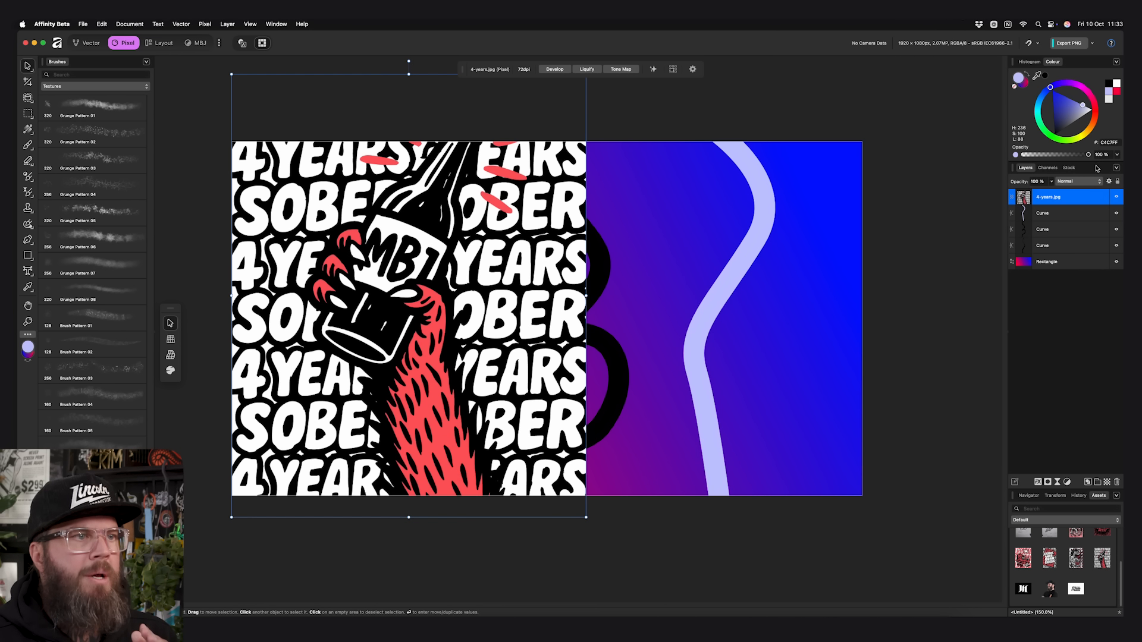
{"action": "left_click", "coordinate": [1083, 184]}
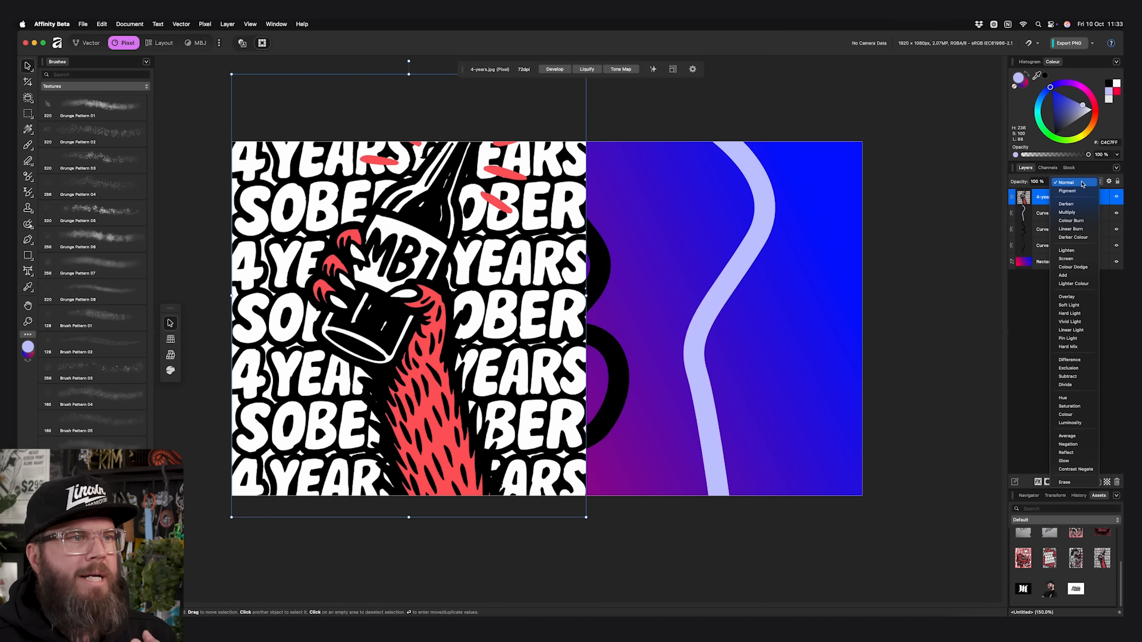
{"action": "left_click", "coordinate": [1074, 212]}
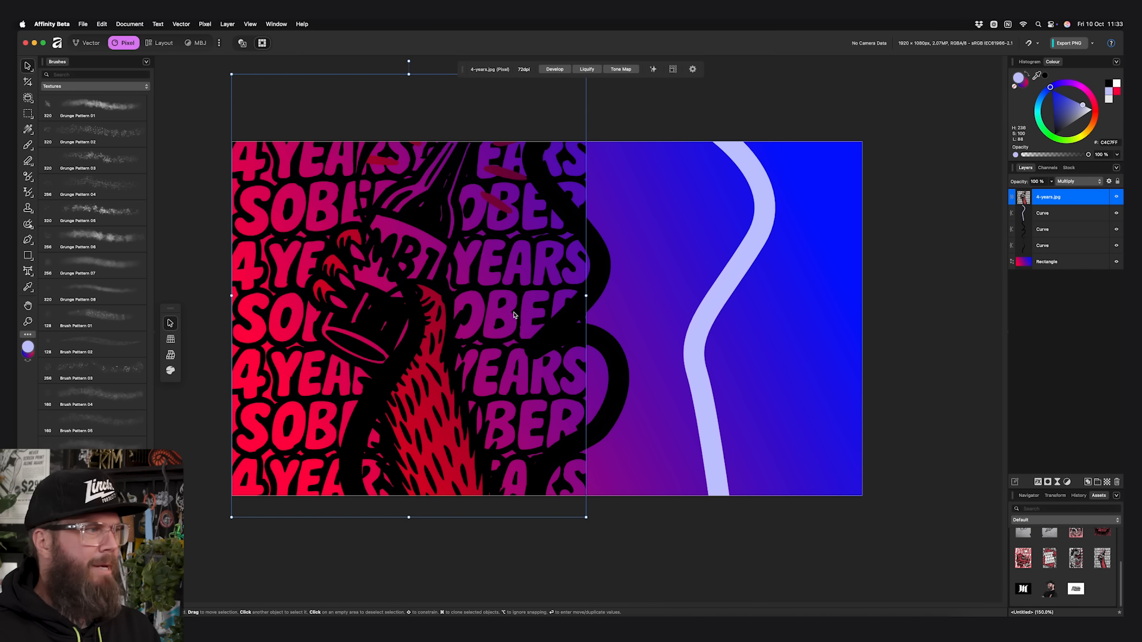
Duplicate the 4-years.jpg layer and place the copy beside the original to cover the right half of the canvas
{"action": "key", "text": "super+j"}
{"action": "left_click_drag", "start_coordinate": [436, 285], "coordinate": [781, 288]}
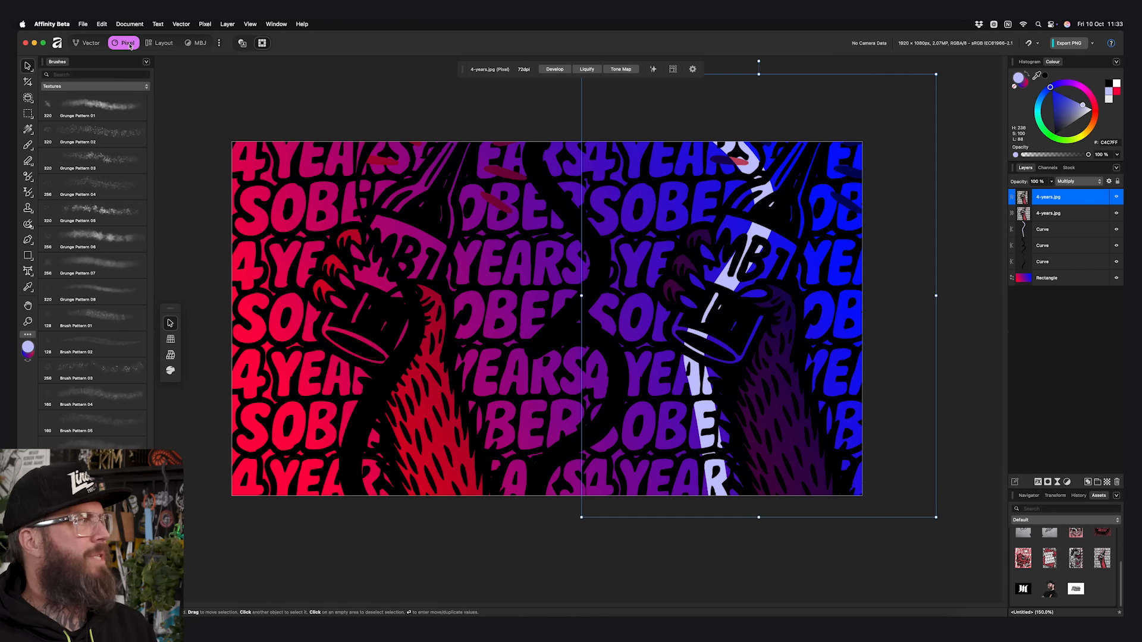
{"action": "left_click", "coordinate": [431, 119]}
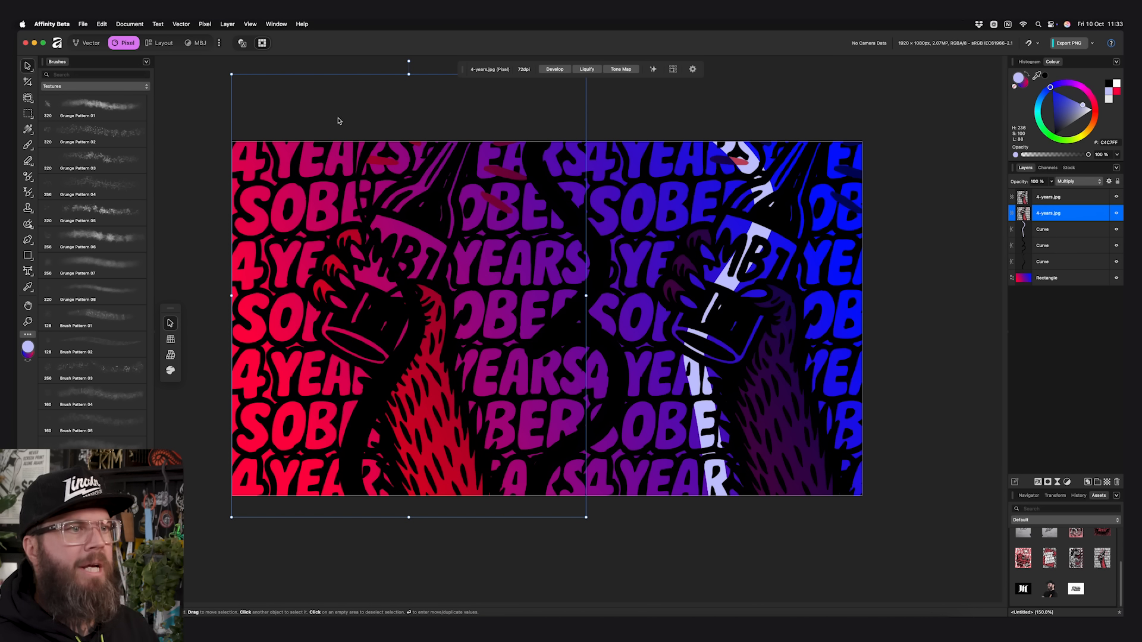
{"action": "left_click", "coordinate": [1058, 200], "text": "shift"}
{"action": "left_click_drag", "start_coordinate": [1058, 200], "coordinate": [1035, 195]}
{"action": "left_click", "coordinate": [864, 120]}
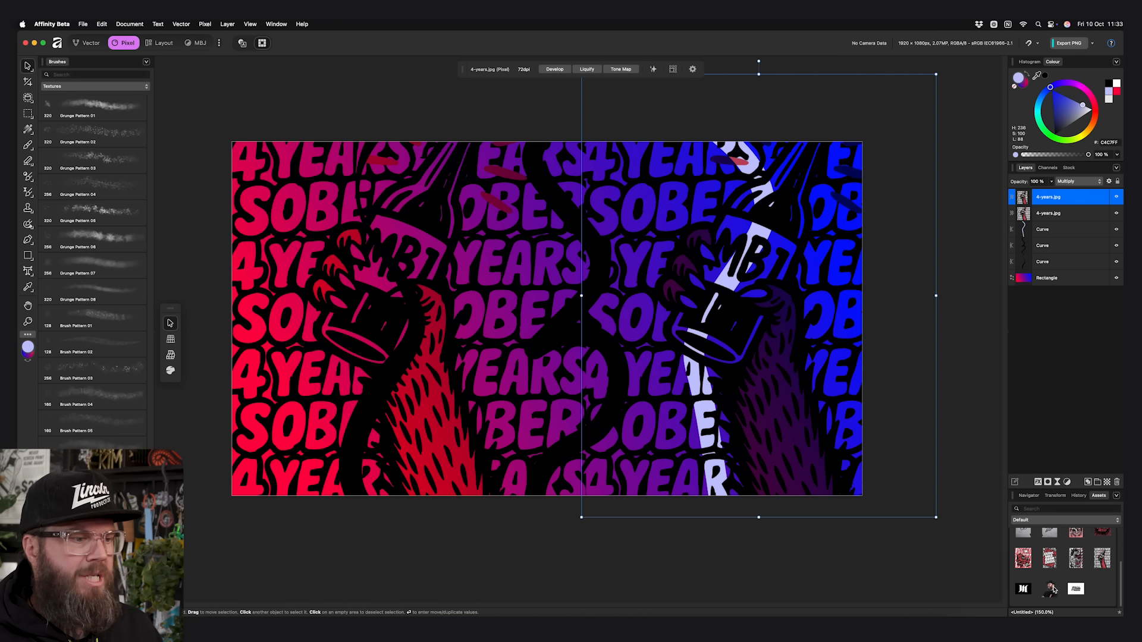
Place the yt.png portrait asset on the canvas and position it in the lower-right corner
{"action": "left_click_drag", "start_coordinate": [1051, 589], "coordinate": [907, 304]}
{"action": "left_click_drag", "start_coordinate": [972, 329], "coordinate": [418, 332]}
{"action": "left_click_drag", "start_coordinate": [333, 357], "coordinate": [734, 359]}
Add a Black & White adjustment layer and nest it inside the yt.png layer so it affects only the portrait
{"action": "left_click", "coordinate": [205, 24]}
{"action": "mouse_move", "coordinate": [255, 85]}
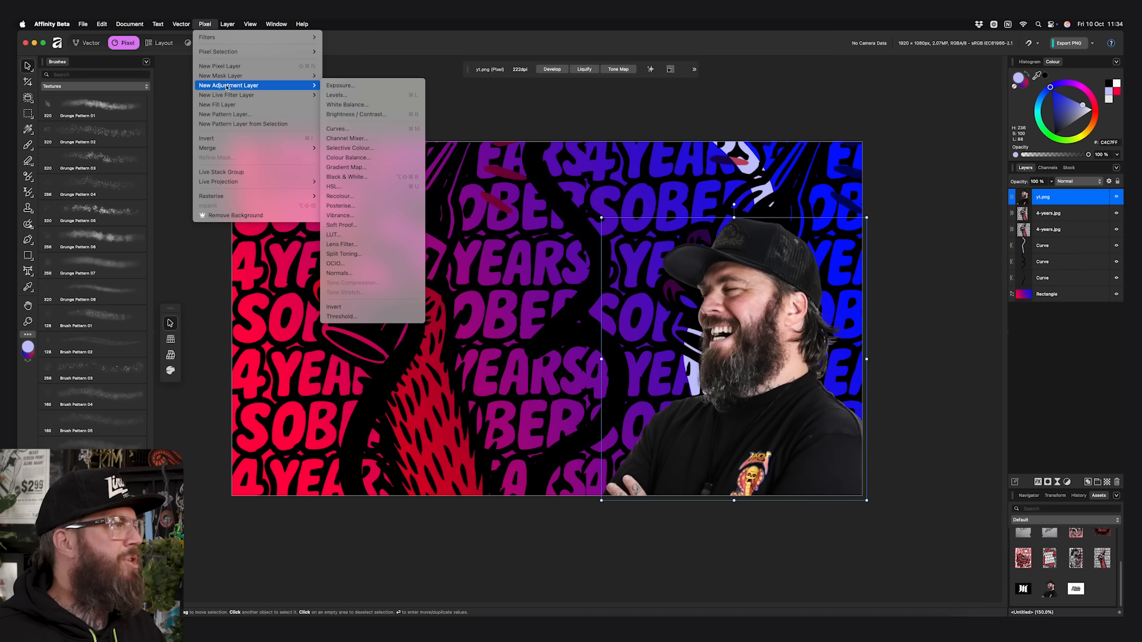
{"action": "left_click", "coordinate": [392, 118]}
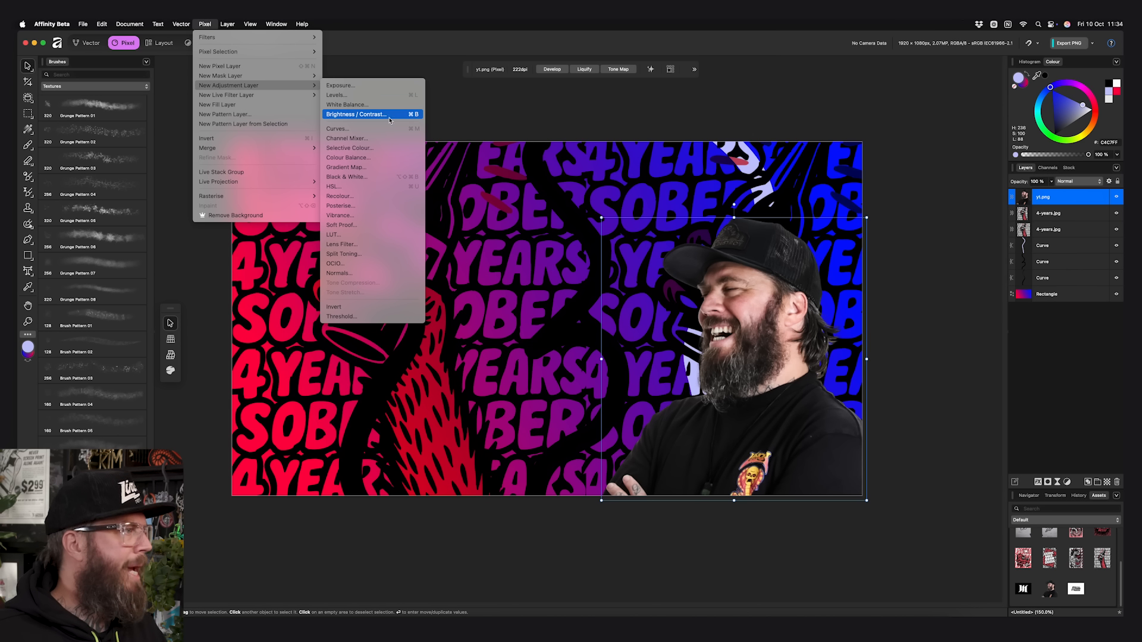
{"action": "left_click", "coordinate": [364, 176]}
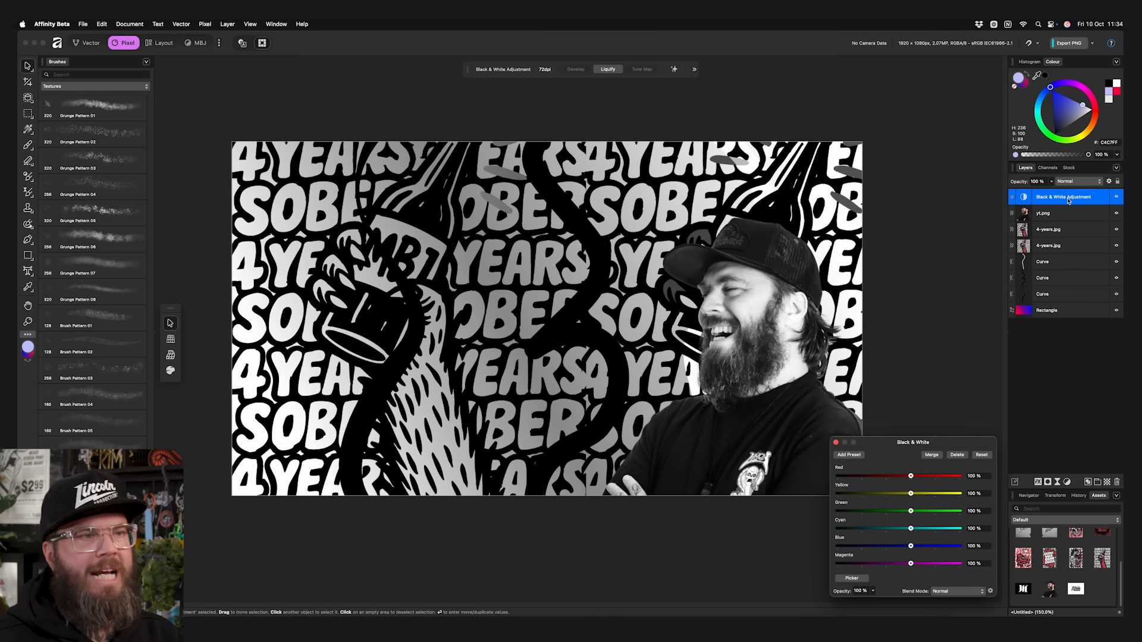
{"action": "left_click_drag", "start_coordinate": [1047, 198], "coordinate": [1049, 214]}
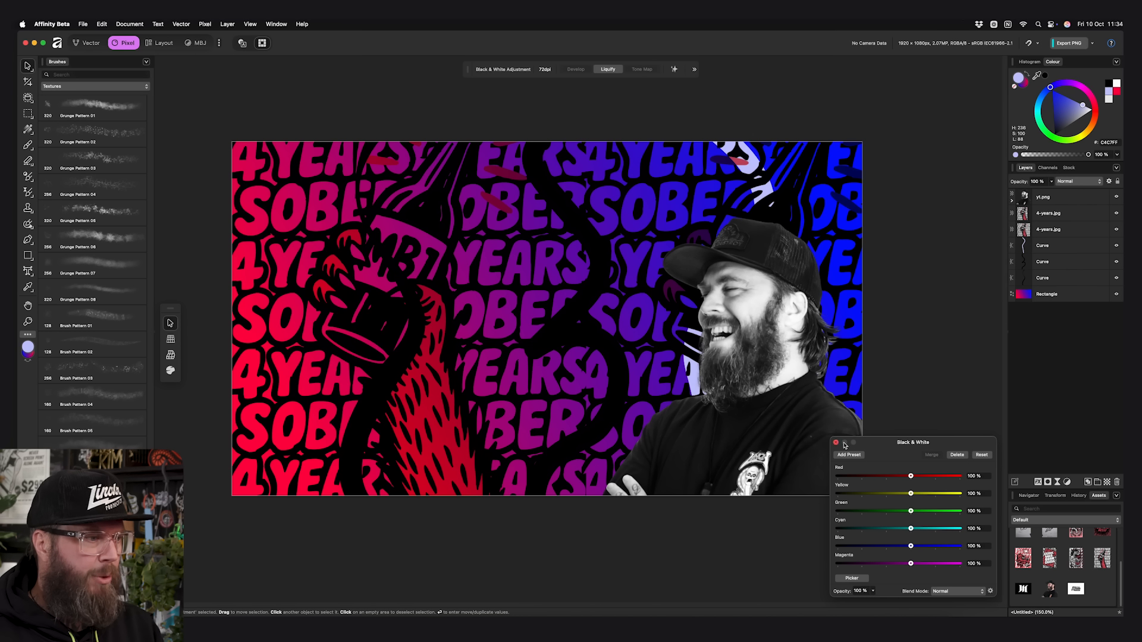
{"action": "left_click", "coordinate": [798, 429]}
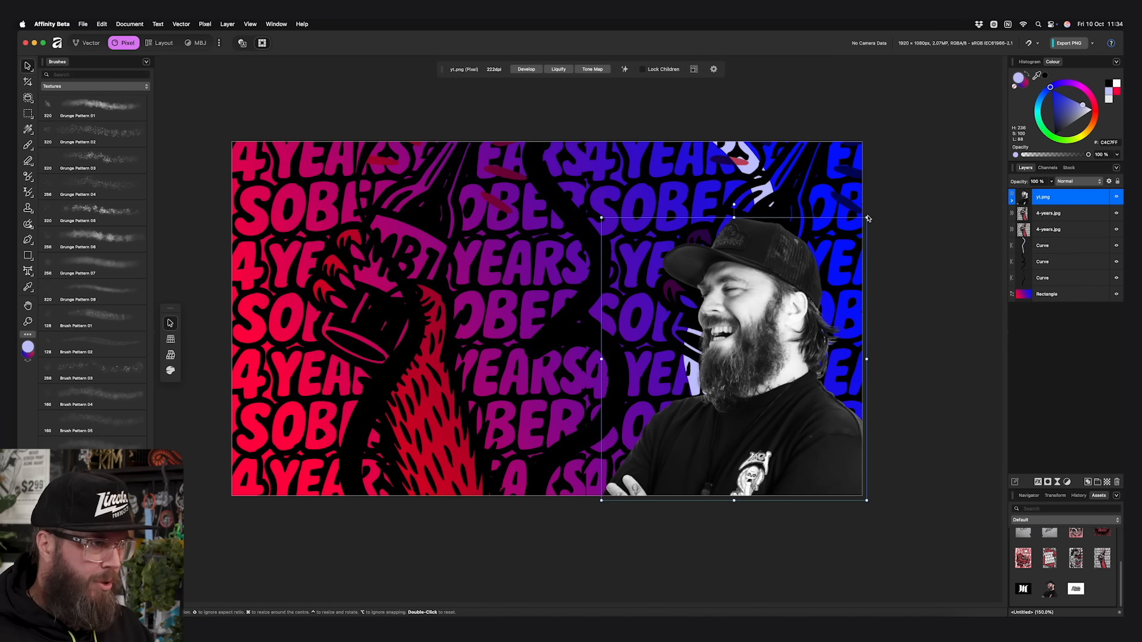
Scale the yt.png portrait down to a tiny thumbnail near the lower middle of the canvas
{"action": "left_click_drag", "start_coordinate": [866, 220], "coordinate": [647, 338]}
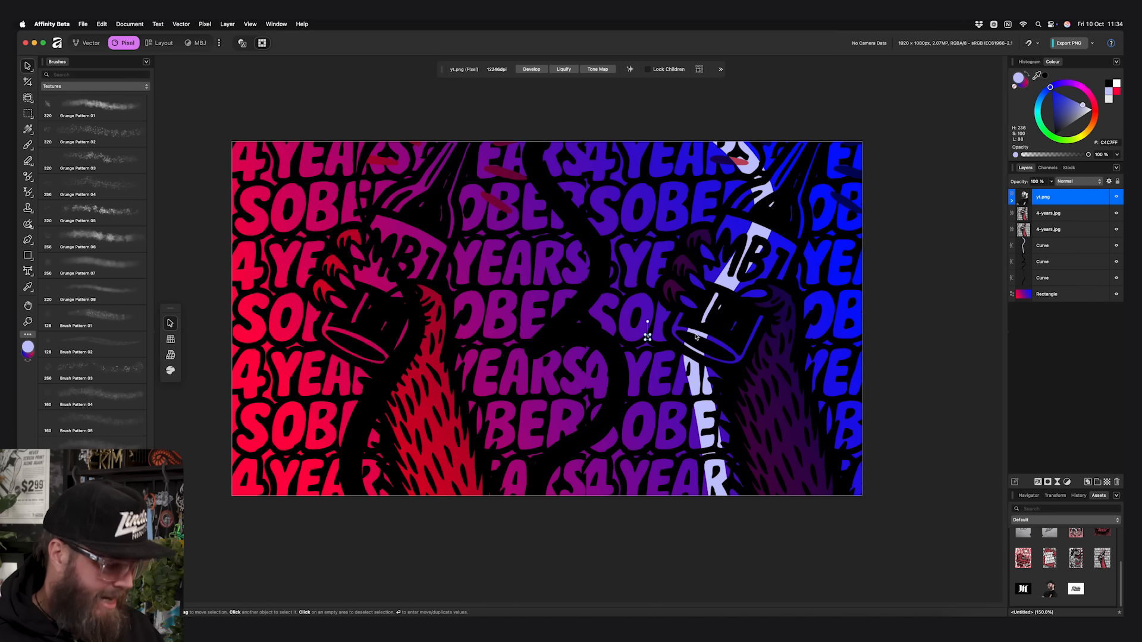
{"action": "scroll", "coordinate": [751, 333], "scroll_direction": "up", "scroll_amount": 10}
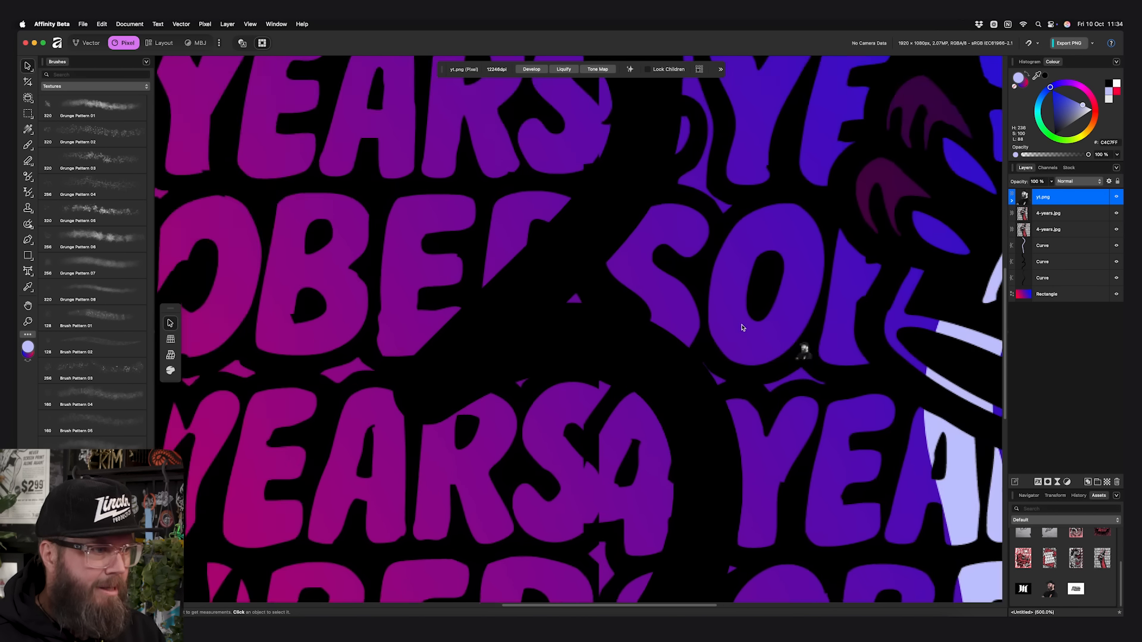
{"action": "scroll", "coordinate": [740, 316], "scroll_direction": "up", "scroll_amount": 5}
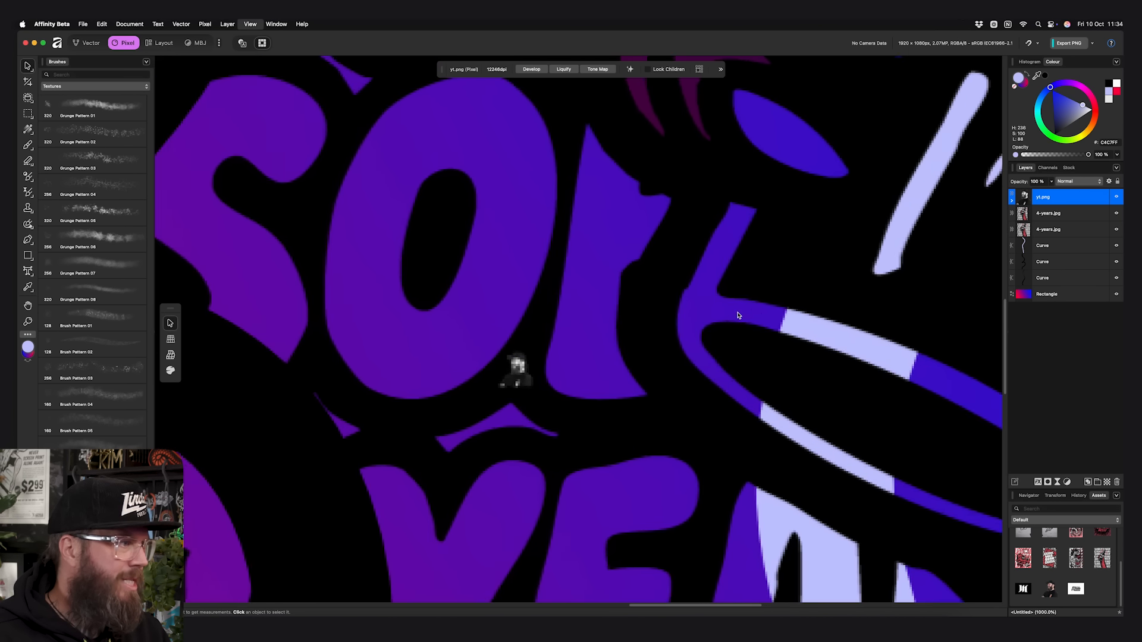
{"action": "scroll", "coordinate": [645, 255], "scroll_direction": "down", "scroll_amount": 5}
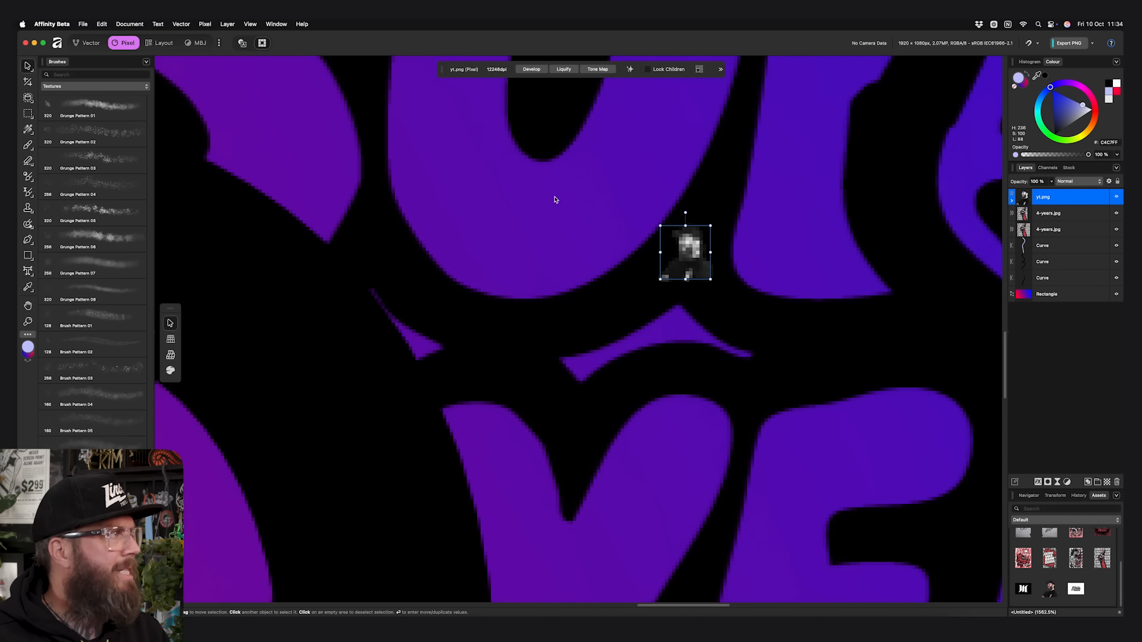
Switch the canvas preview from pixelated to full-detail rendering and examine the tiny portrait up close
{"action": "left_click", "coordinate": [243, 43]}
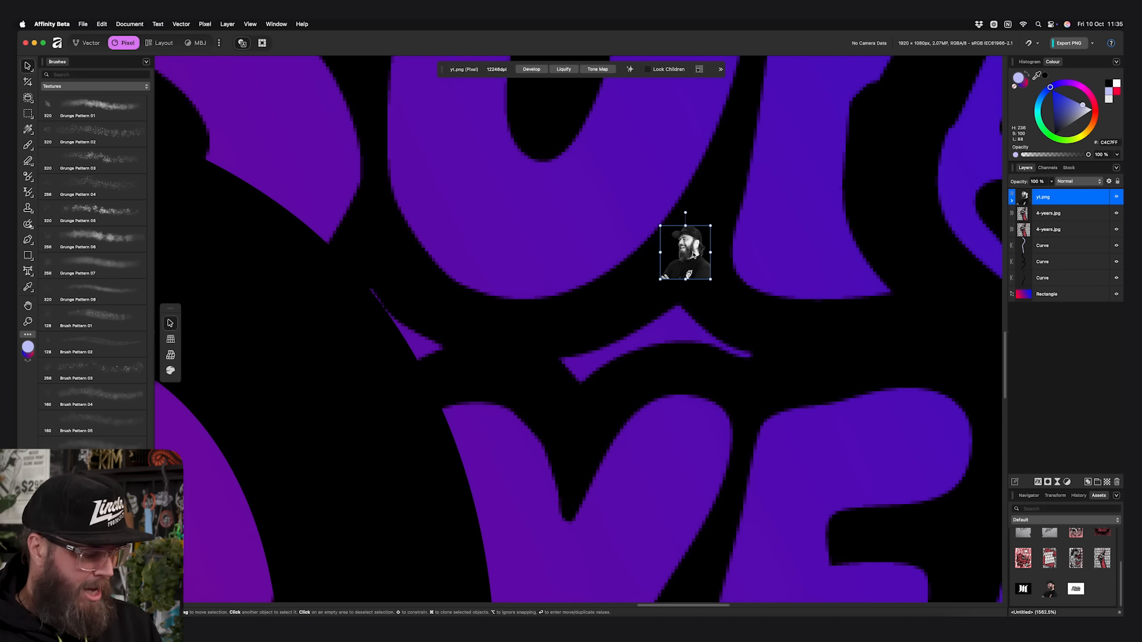
{"action": "key", "text": "super+equal"}
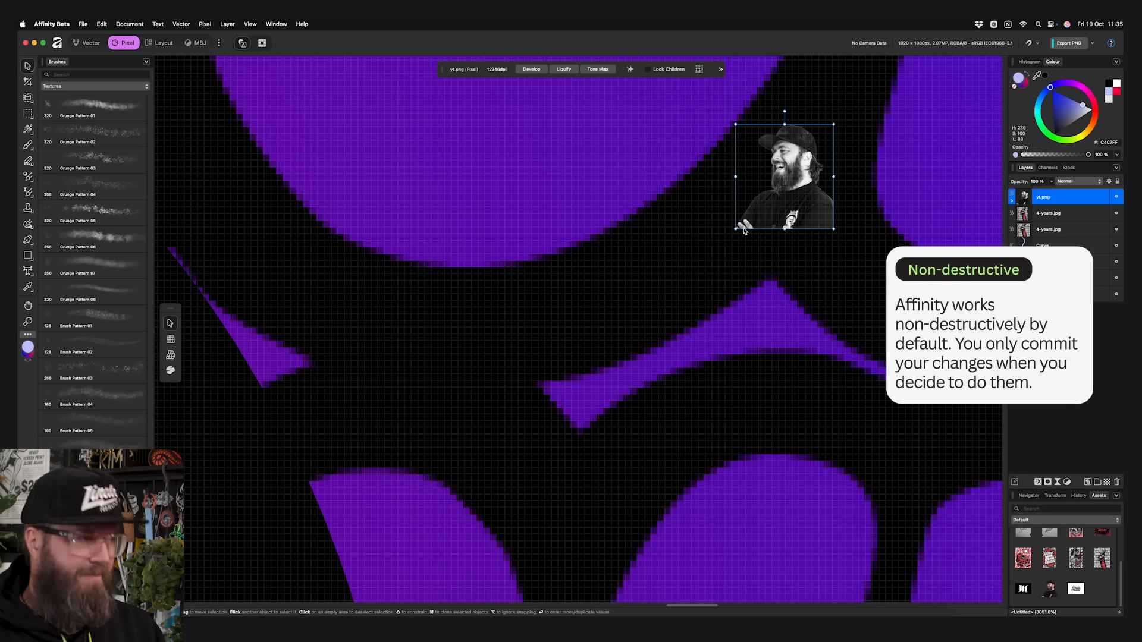
{"action": "key", "text": "super+equal"}
{"action": "key", "text": "super+equal"}
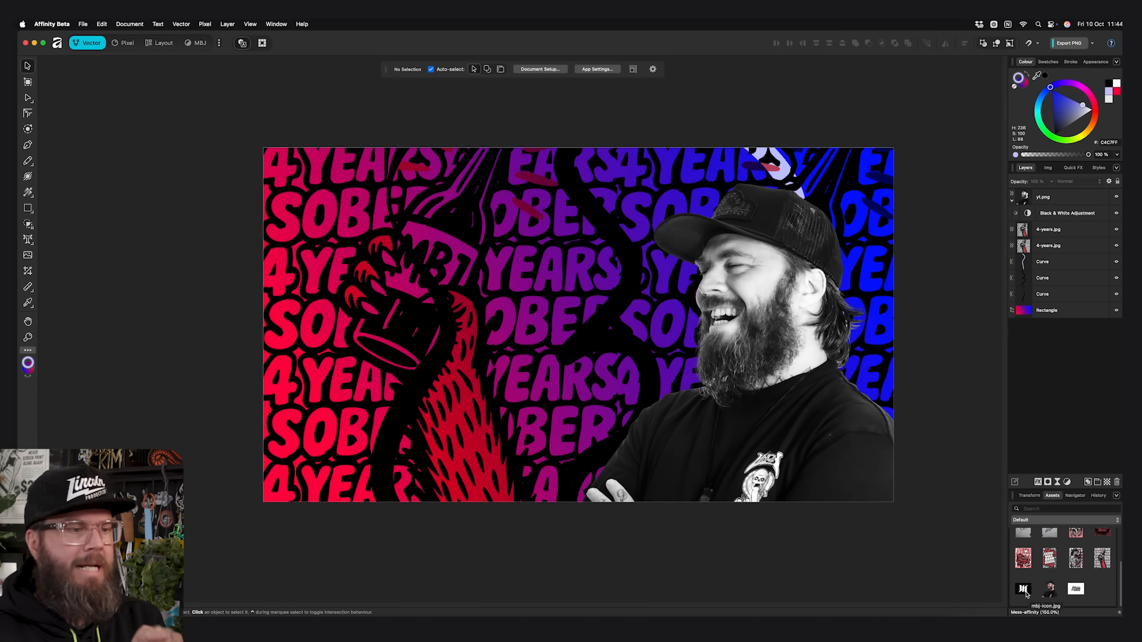
Place the mbj-icon.jpg asset over the raised-fist artwork and start an Image Trace on it with an Edge Threshold of 54%
{"action": "left_click_drag", "start_coordinate": [1025, 592], "coordinate": [430, 310]}
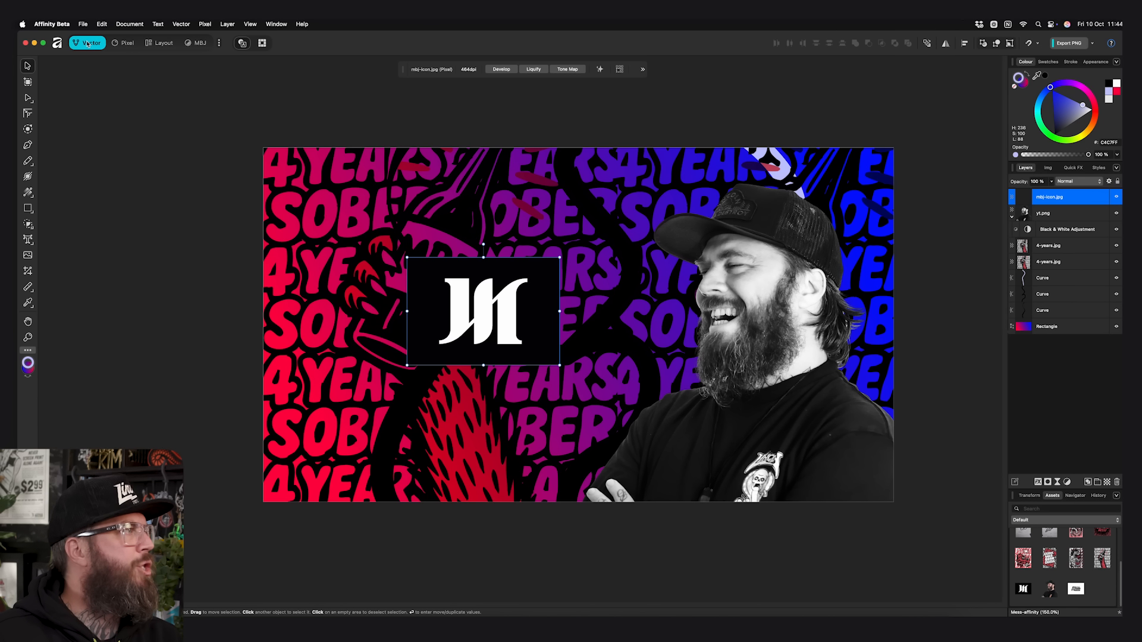
{"action": "left_click", "coordinate": [181, 23]}
{"action": "left_click", "coordinate": [203, 178]}
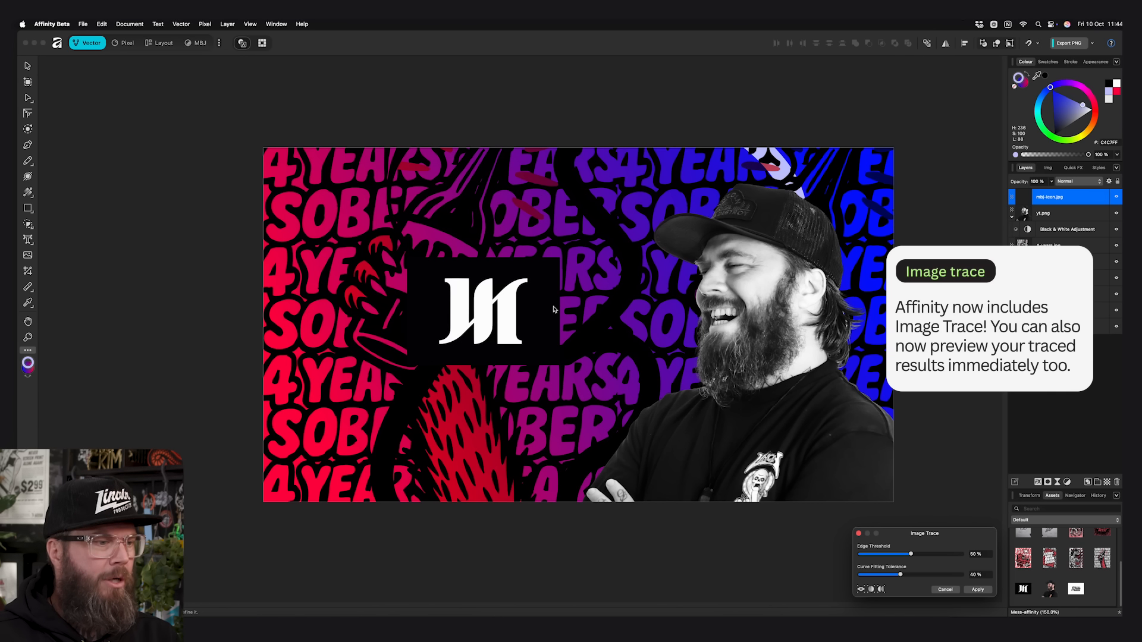
{"action": "left_click_drag", "start_coordinate": [912, 555], "coordinate": [914, 556]}
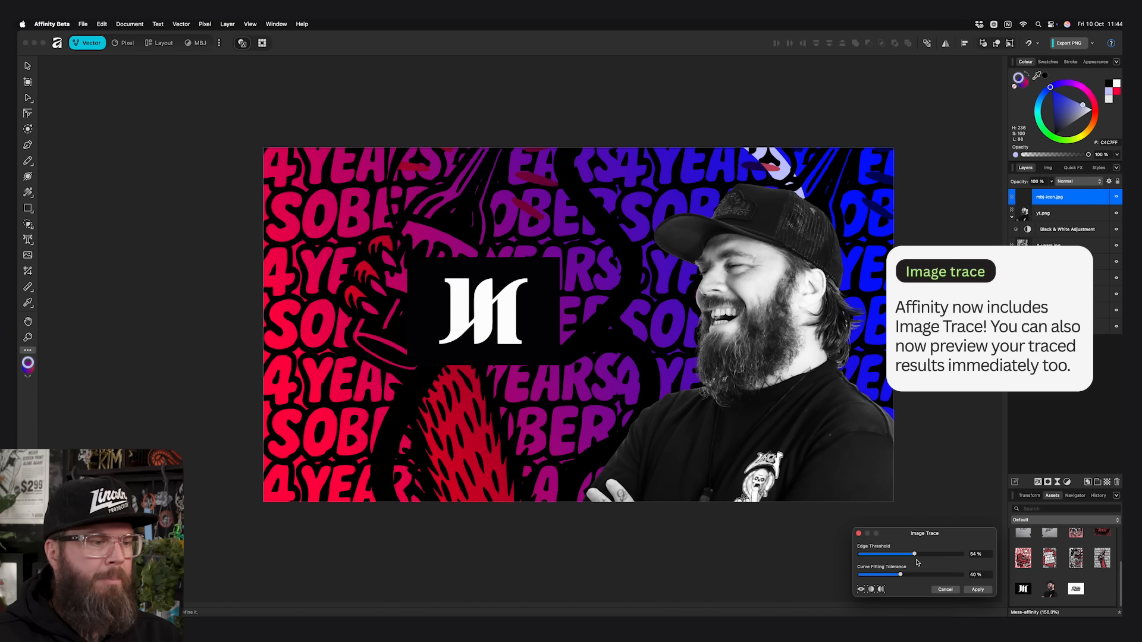
Compare the logo before and after tracing with the split preview, moving the divider across it, and apply the Image Trace
{"action": "left_click", "coordinate": [872, 589]}
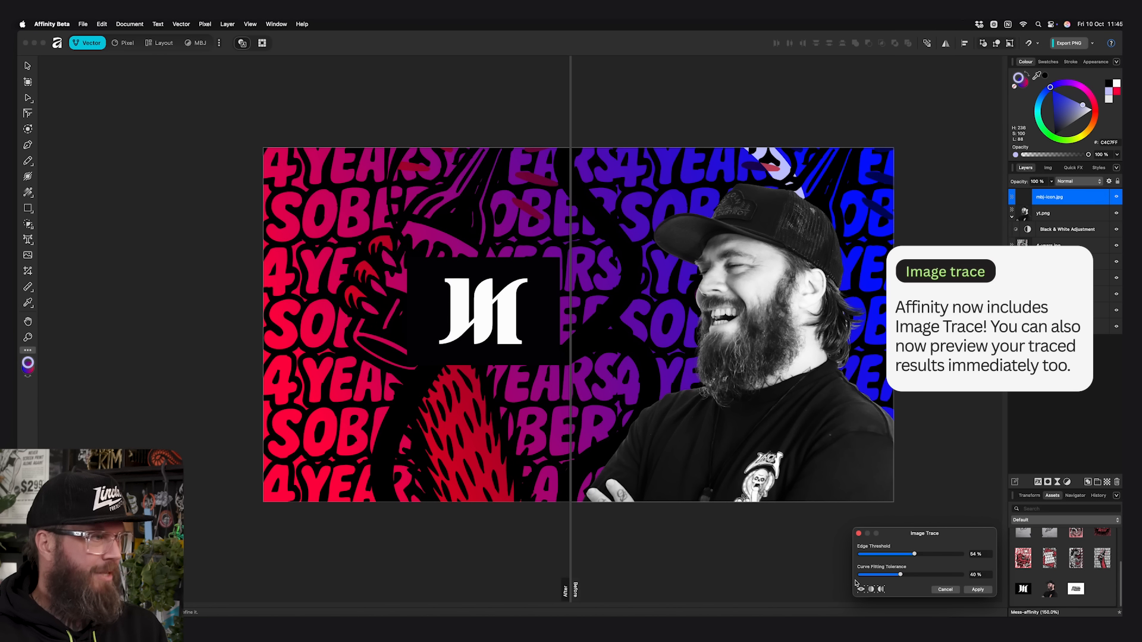
{"action": "key", "text": "super+equal"}
{"action": "key", "text": "super+equal"}
{"action": "key", "text": "super+equal"}
{"action": "left_click", "coordinate": [571, 298]}
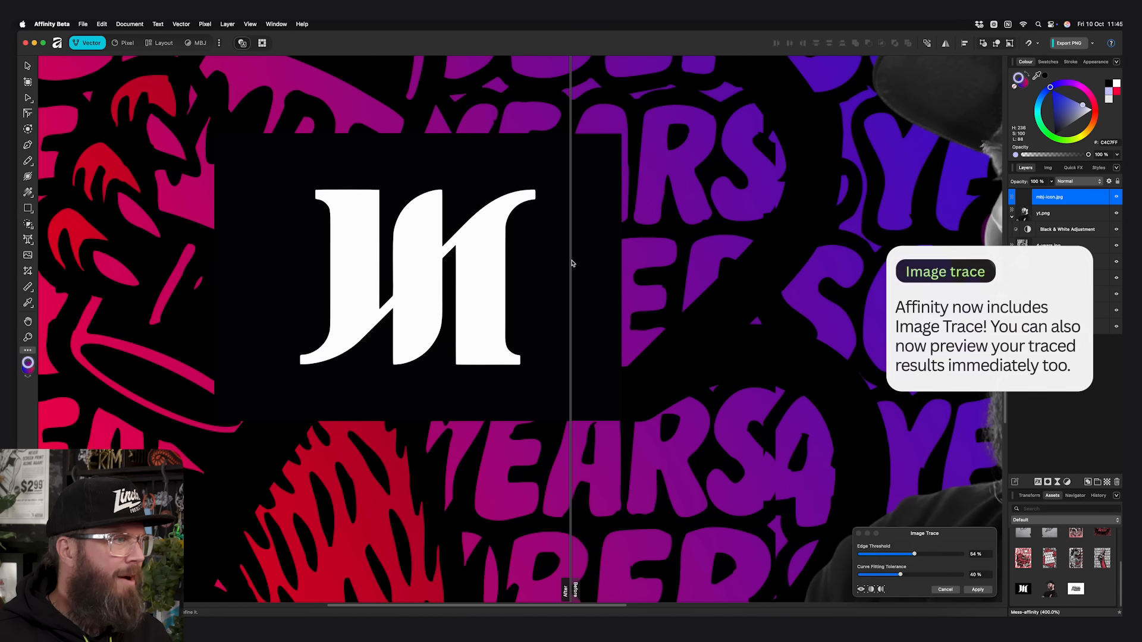
{"action": "mouse_move", "coordinate": [571, 263]}
{"action": "left_mouse_down"}
{"action": "mouse_move", "coordinate": [393, 265]}
{"action": "mouse_move", "coordinate": [418, 255]}
{"action": "left_mouse_up"}
{"action": "left_click", "coordinate": [977, 589]}
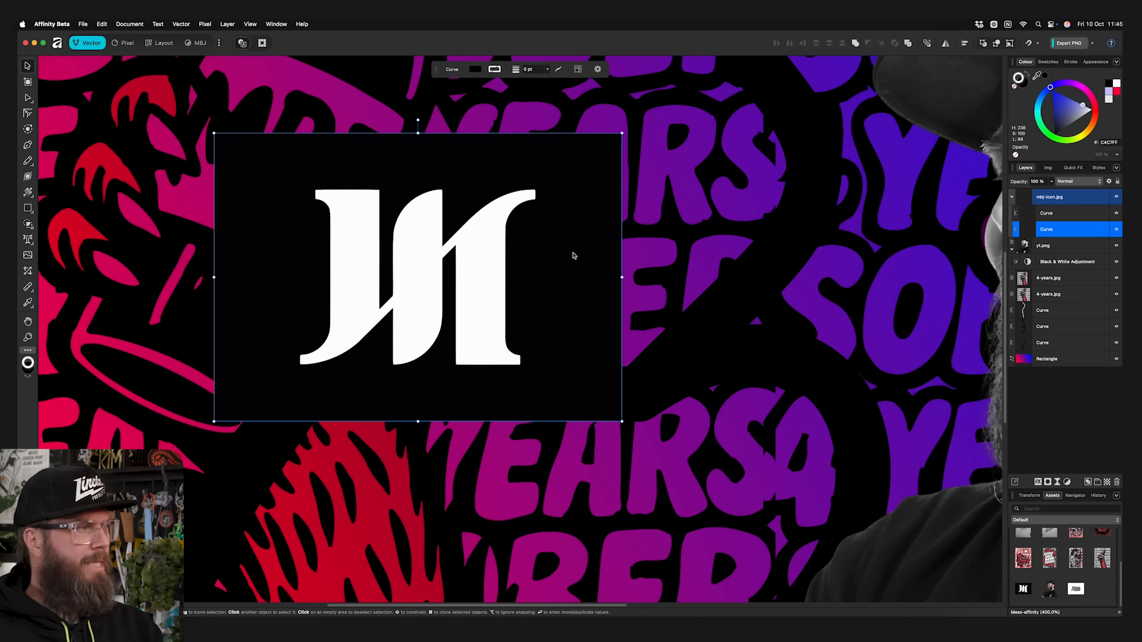
Delete the traced black background curve and enlarge the white logo curve to about 512 × 381 px
{"action": "key", "text": "Delete"}
{"action": "left_click_drag", "start_coordinate": [551, 271], "coordinate": [862, 262]}
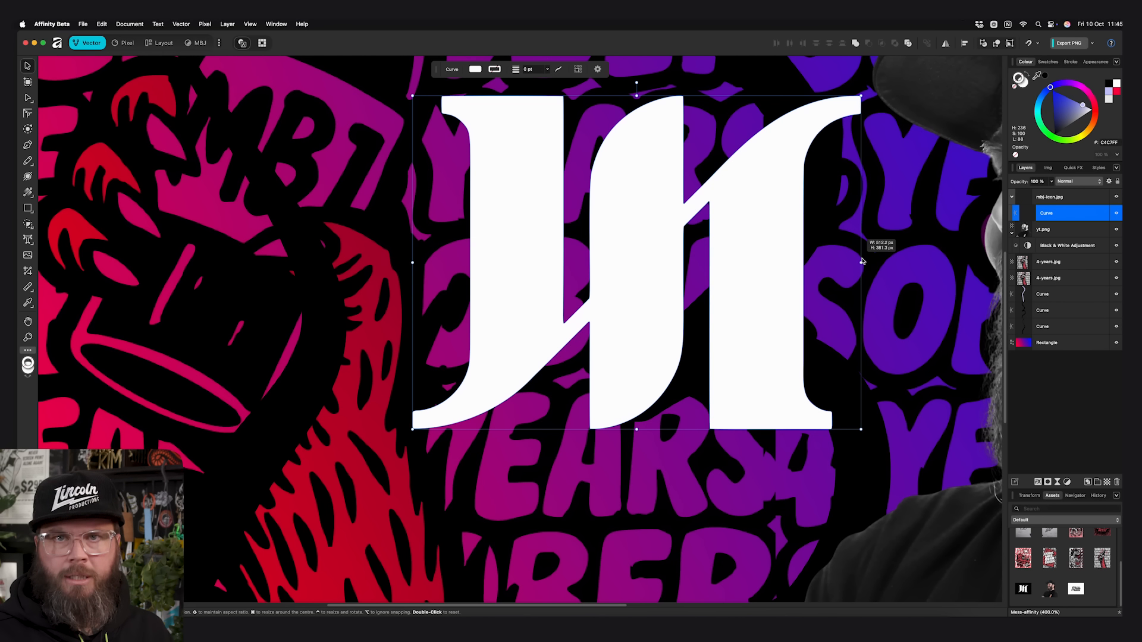
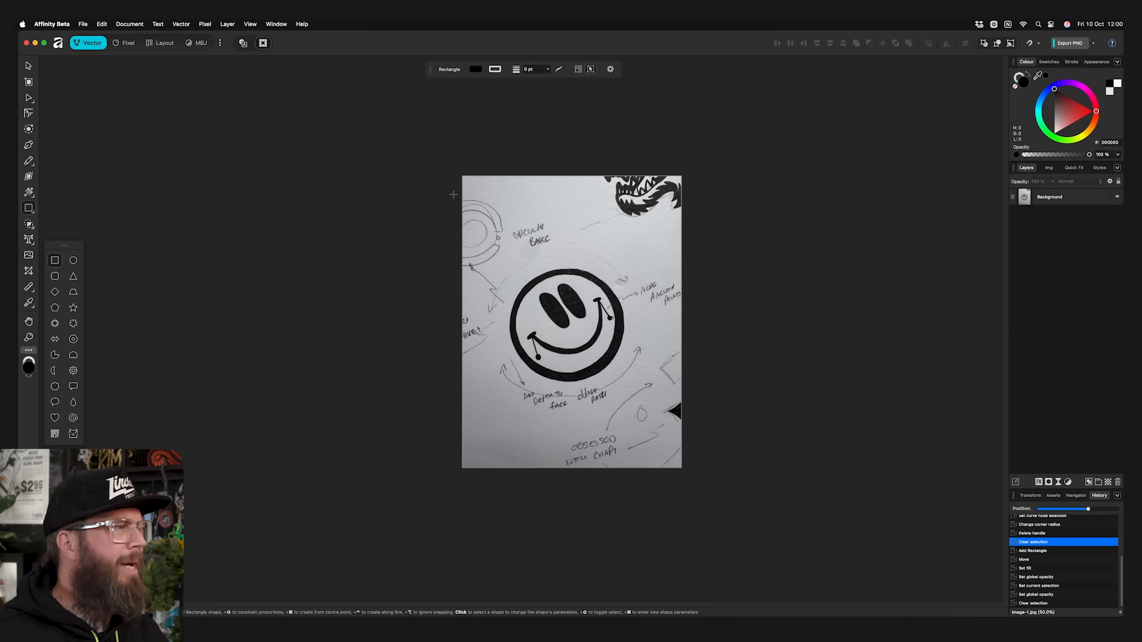
Add two document-sized artboards in a row to the right of the smiley sketch using the Artboard Tool
{"action": "scroll", "coordinate": [453, 195], "scroll_direction": "left", "scroll_amount": 3}
{"action": "scroll", "coordinate": [453, 192], "scroll_direction": "right", "scroll_amount": 4}
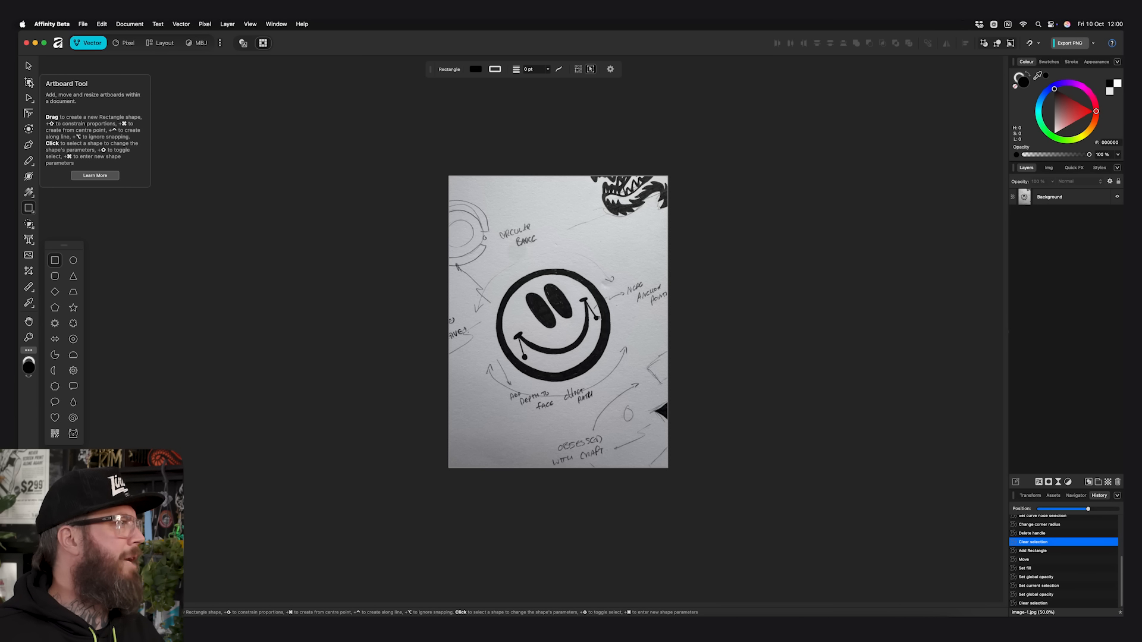
{"action": "left_click", "coordinate": [30, 83]}
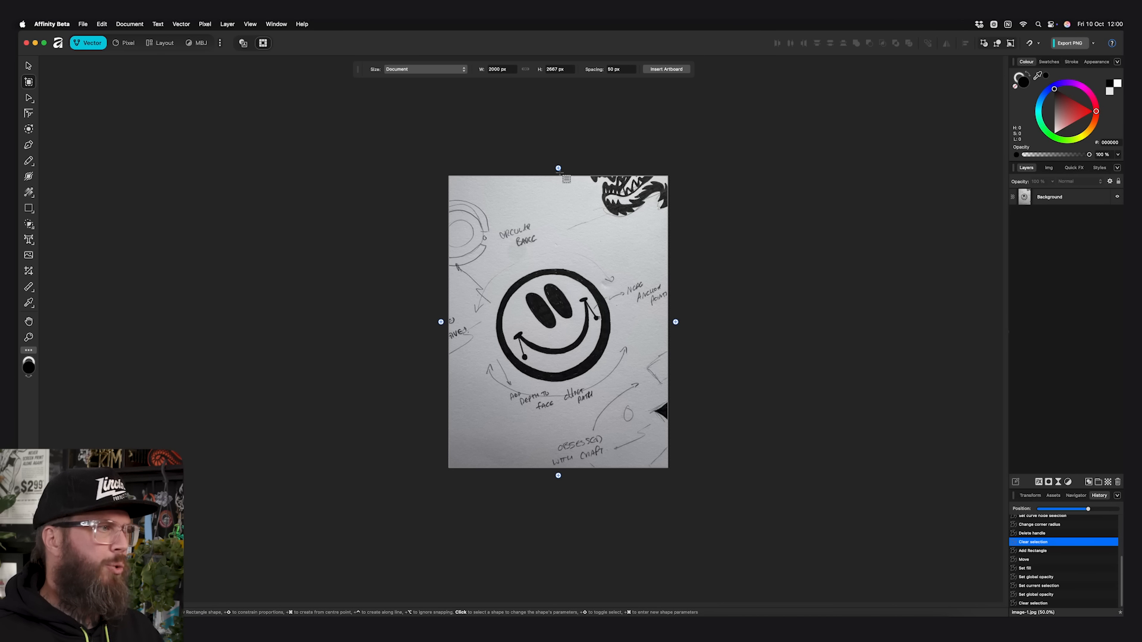
{"action": "left_click", "coordinate": [675, 321]}
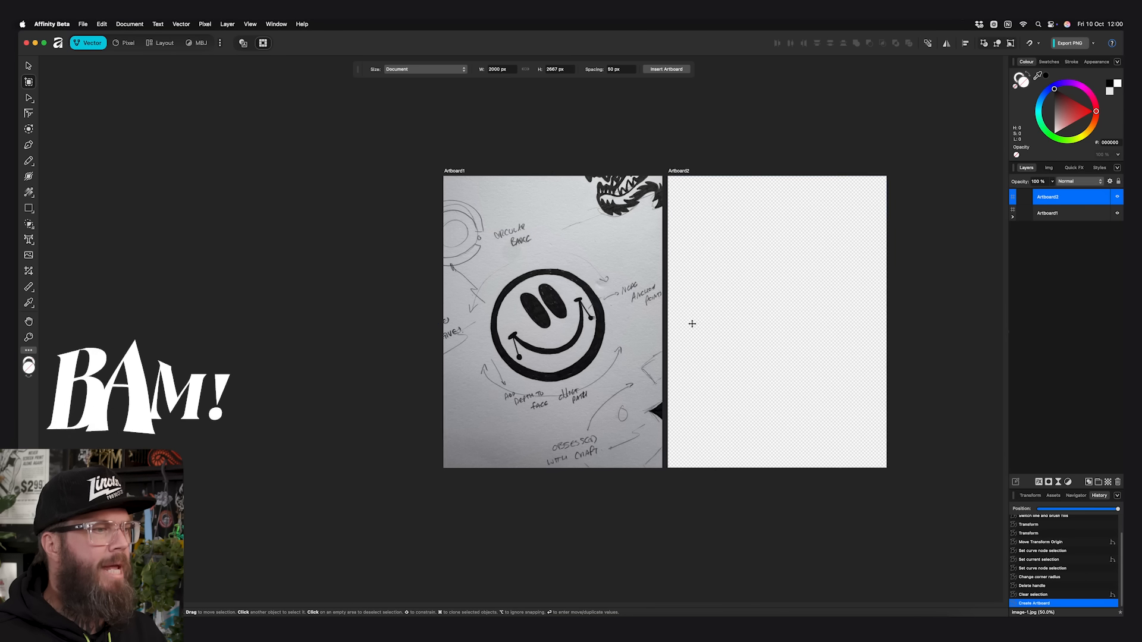
{"action": "scroll", "coordinate": [714, 322], "scroll_direction": "right", "scroll_amount": 5}
{"action": "left_click", "coordinate": [765, 322]}
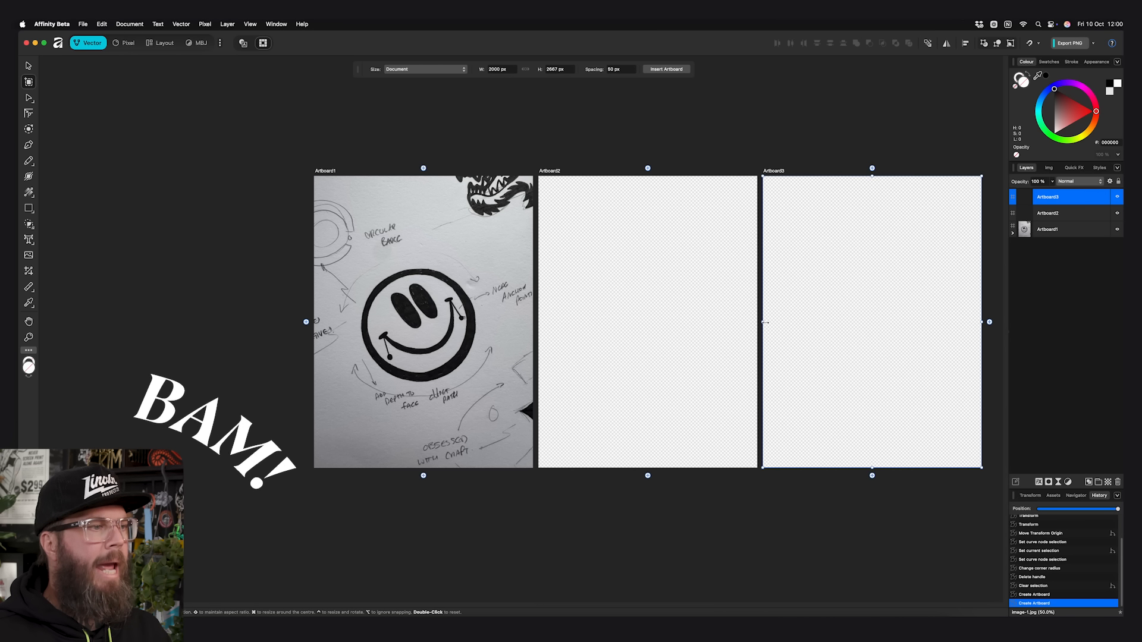
Add a second row of three document-sized artboards directly beneath the existing three
{"action": "scroll", "coordinate": [594, 321], "scroll_direction": "down", "scroll_amount": 5}
{"action": "left_click", "coordinate": [423, 323]}
{"action": "left_click", "coordinate": [647, 323]}
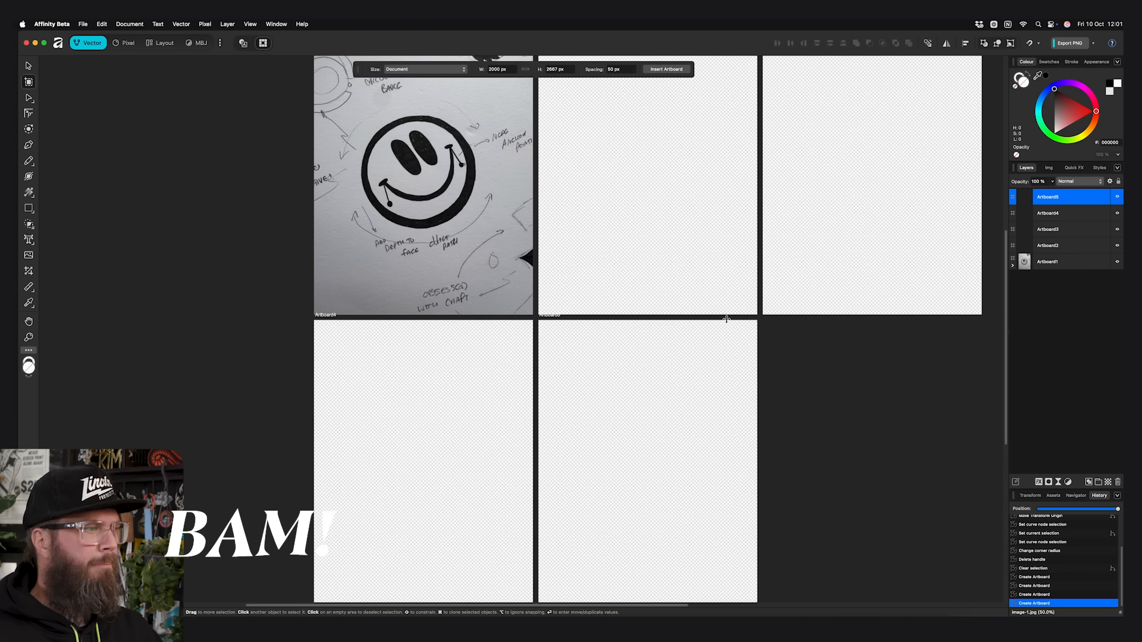
{"action": "left_click", "coordinate": [798, 323]}
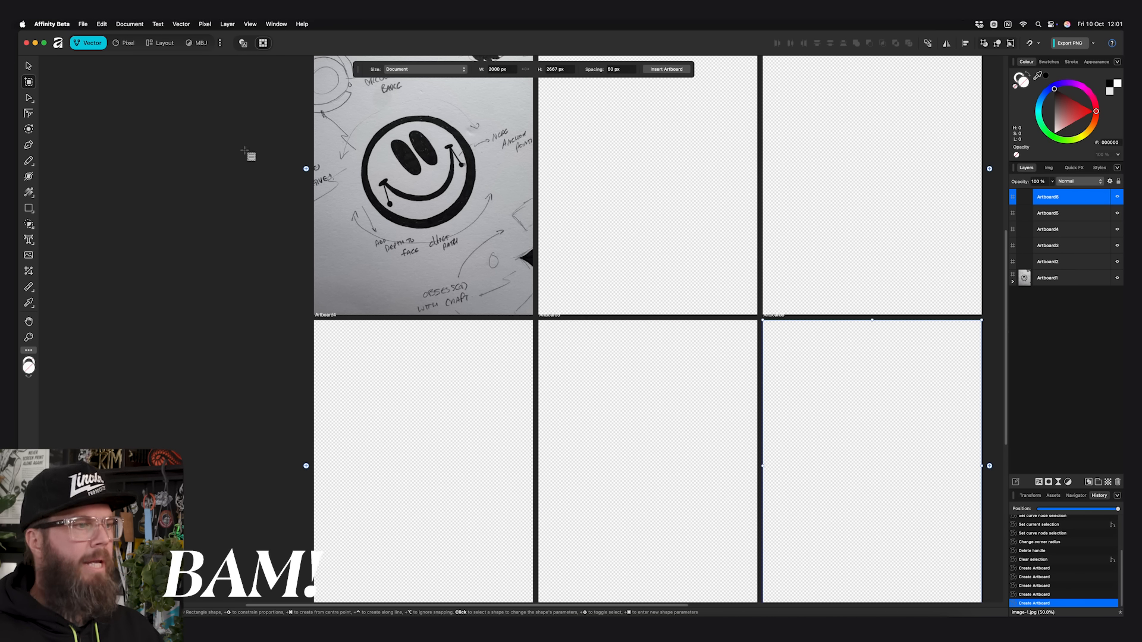
Return to the Move Tool with the upper row of artboards in view and display the stored image assets
{"action": "left_click", "coordinate": [28, 66]}
{"action": "scroll", "coordinate": [243, 188], "scroll_direction": "up", "scroll_amount": 2}
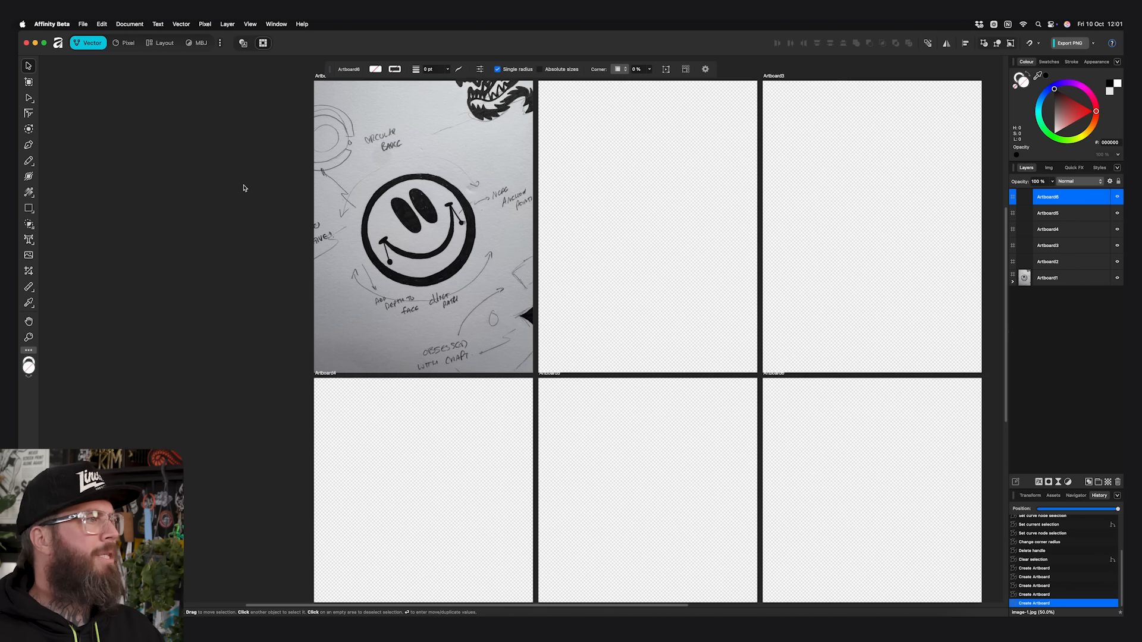
{"action": "scroll", "coordinate": [244, 188], "scroll_direction": "up", "scroll_amount": 1}
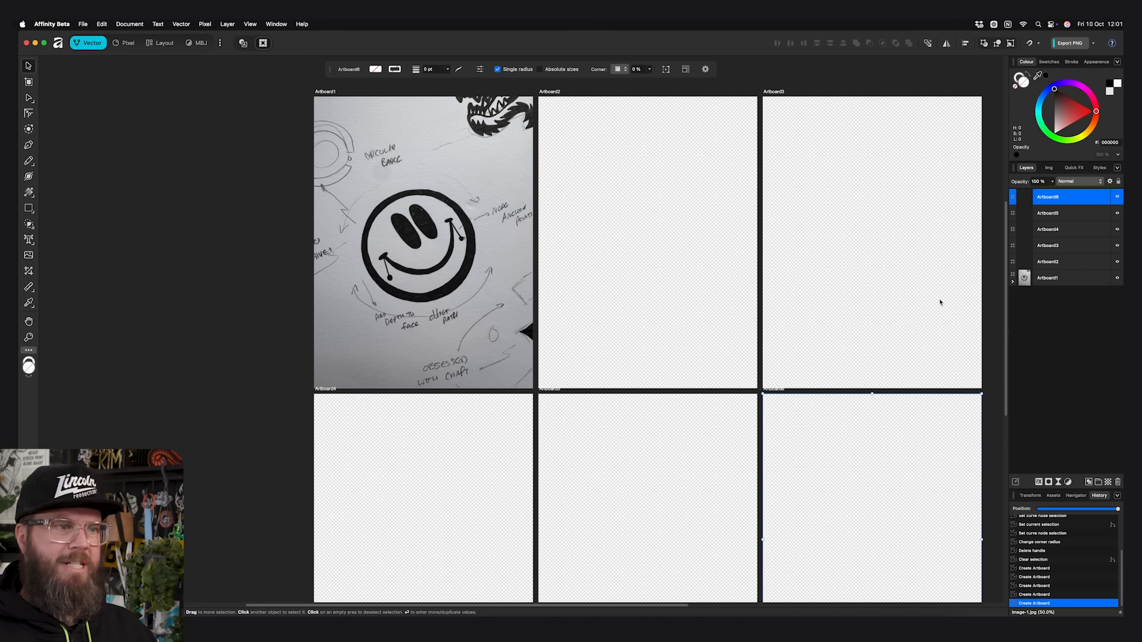
{"action": "left_click", "coordinate": [1054, 498]}
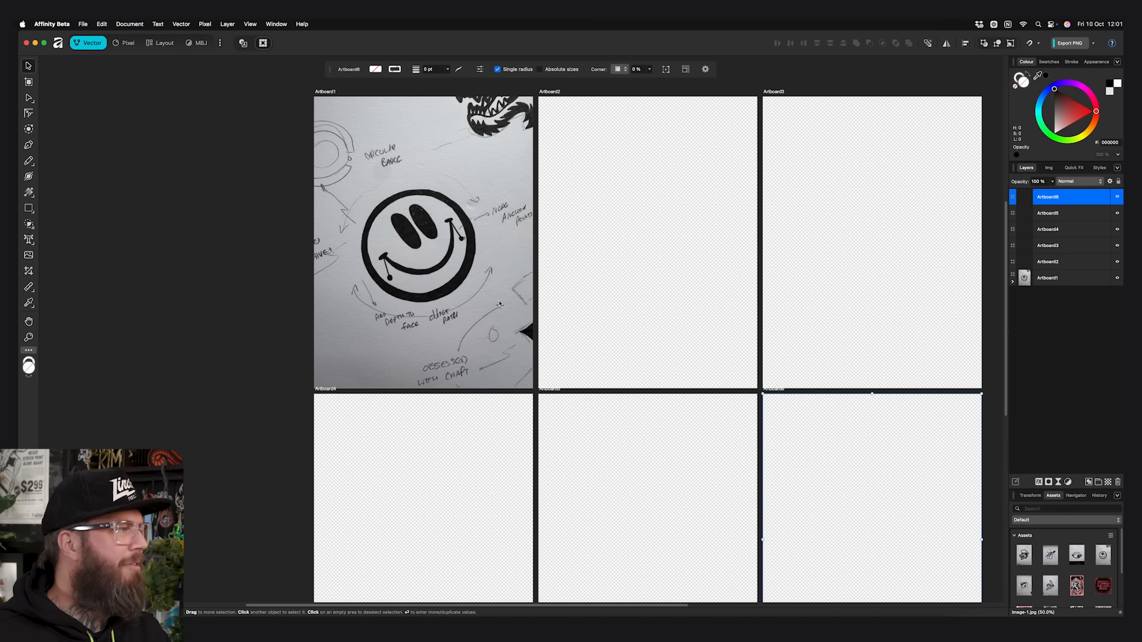
{"action": "left_click_drag", "start_coordinate": [1015, 552], "coordinate": [613, 238]}
{"action": "key", "text": "super+z"}
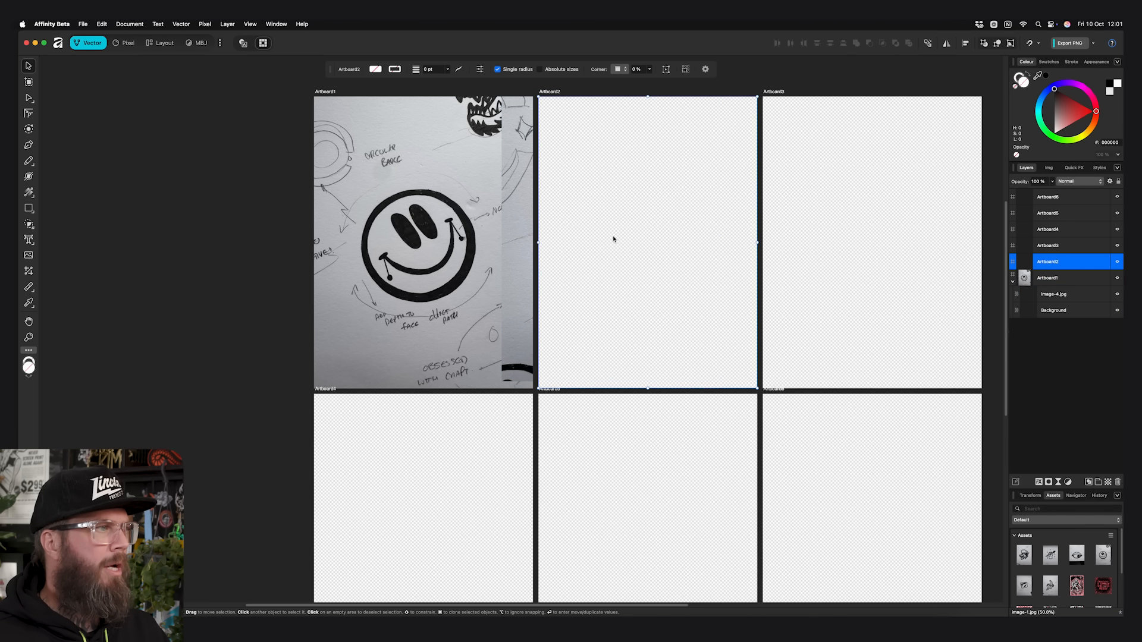
{"action": "key", "text": "super+shift+z"}
{"action": "key", "text": "super+c"}
{"action": "key", "text": "Delete"}
Fill Artboard2 with the image-4.jpg wolf sketch and Artboard3 with the image-5.jpg fist-and-brush sketch from the assets
{"action": "left_click", "coordinate": [633, 148]}
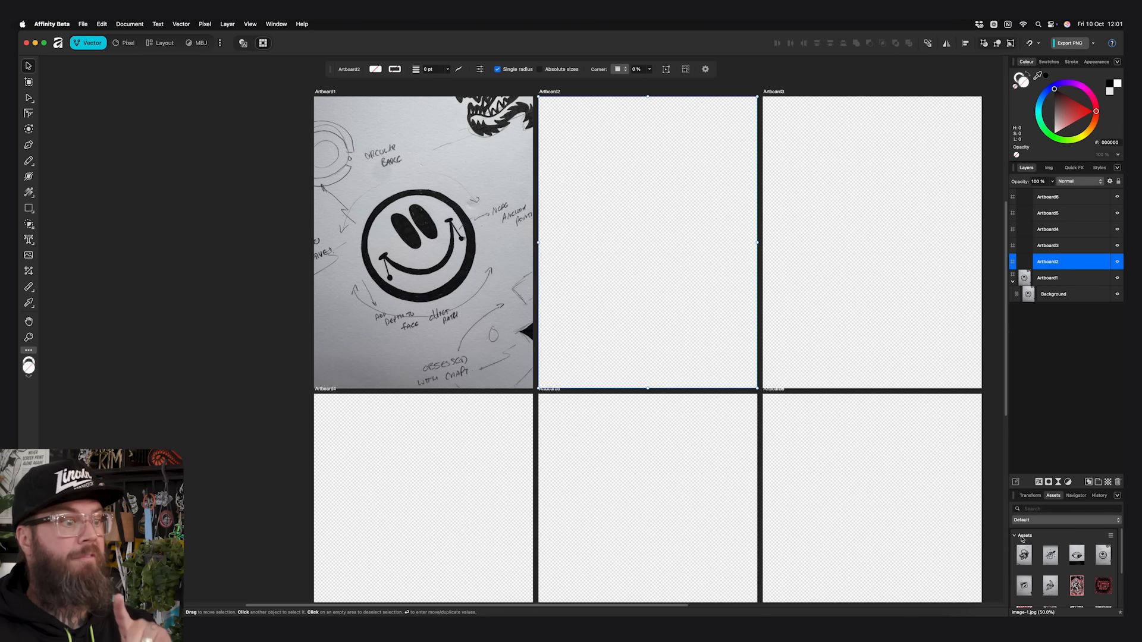
{"action": "left_click_drag", "start_coordinate": [1030, 556], "coordinate": [647, 244]}
{"action": "left_click_drag", "start_coordinate": [758, 389], "coordinate": [760, 391]}
{"action": "left_click", "coordinate": [841, 288]}
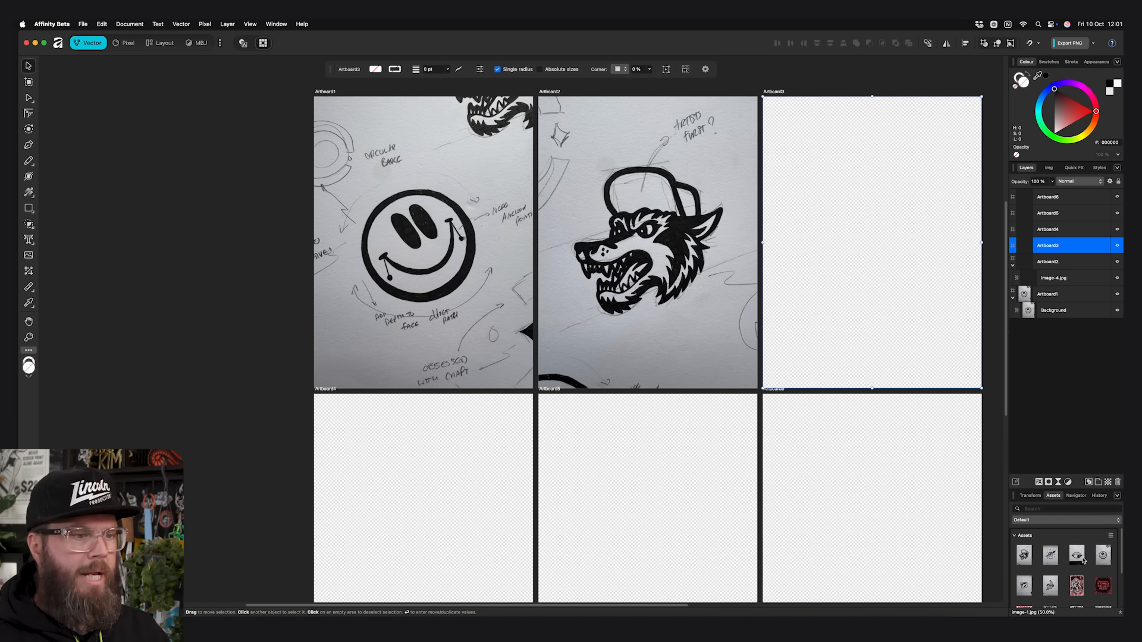
{"action": "mouse_move", "coordinate": [1087, 559]}
{"action": "left_mouse_down"}
{"action": "mouse_move", "coordinate": [1070, 556]}
{"action": "mouse_move", "coordinate": [844, 226]}
{"action": "mouse_move", "coordinate": [844, 105]}
{"action": "mouse_move", "coordinate": [877, 163]}
{"action": "mouse_move", "coordinate": [873, 142]}
{"action": "left_mouse_up"}
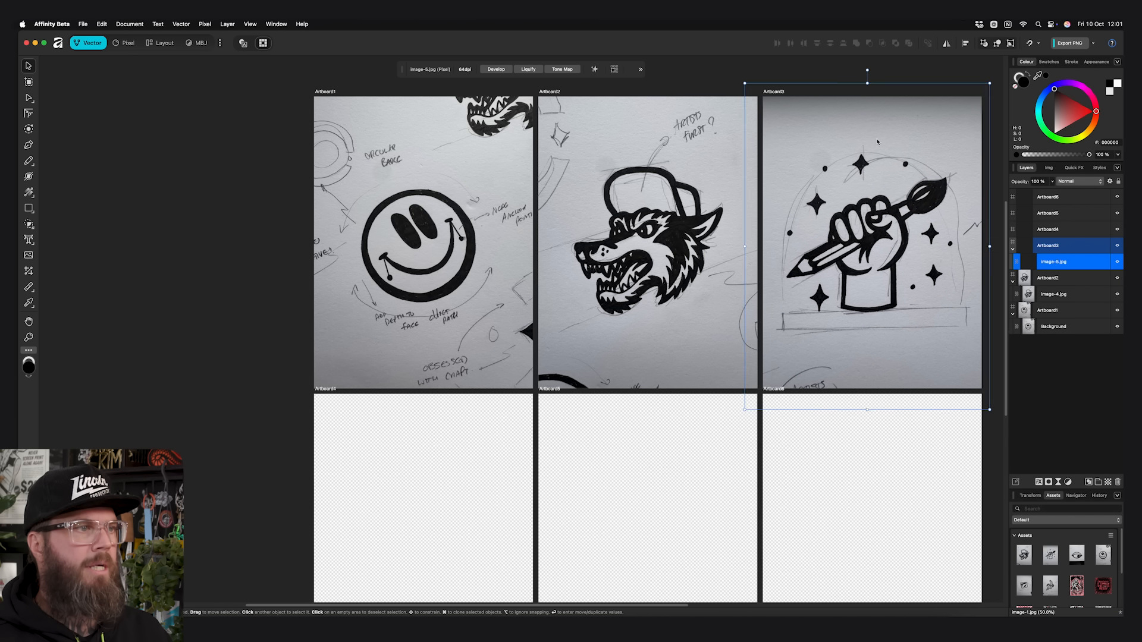
Place the image-6.jpg eye sketch on Artboard4 and adjust its size and position to fill the artboard
{"action": "left_click", "coordinate": [447, 497]}
{"action": "scroll", "coordinate": [448, 497], "scroll_direction": "down", "scroll_amount": 5}
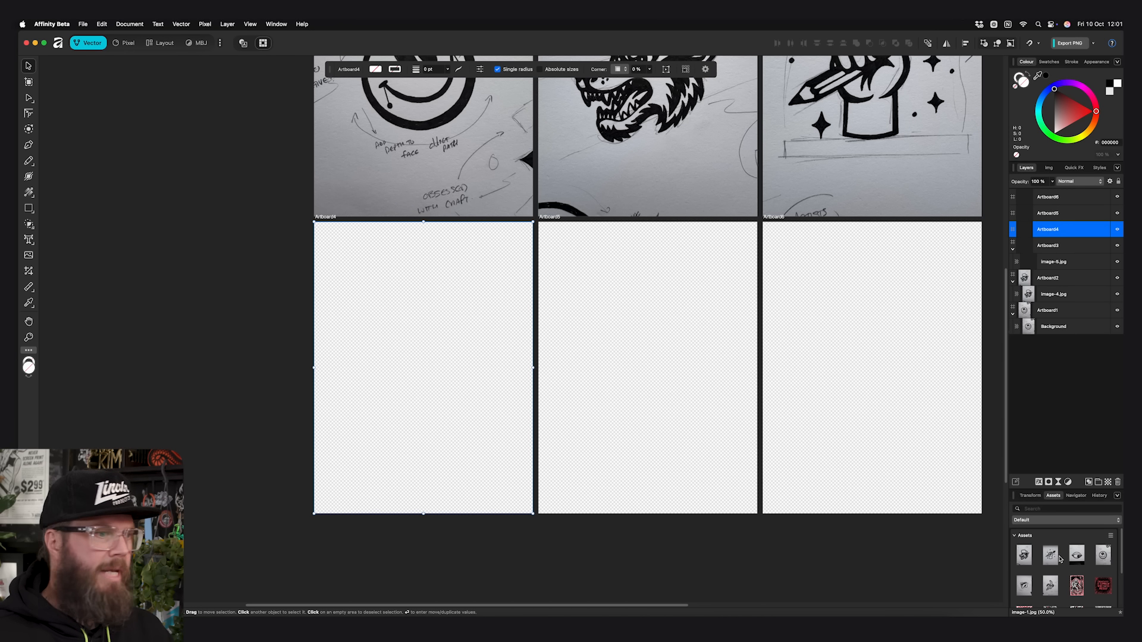
{"action": "left_click_drag", "start_coordinate": [1081, 554], "coordinate": [446, 377]}
{"action": "left_click_drag", "start_coordinate": [437, 507], "coordinate": [443, 544]}
{"action": "left_click_drag", "start_coordinate": [433, 469], "coordinate": [414, 454]}
Place the image-3.jpg folder sketch on Artboard5 and enlarge it to cover the whole artboard
{"action": "left_click", "coordinate": [617, 387]}
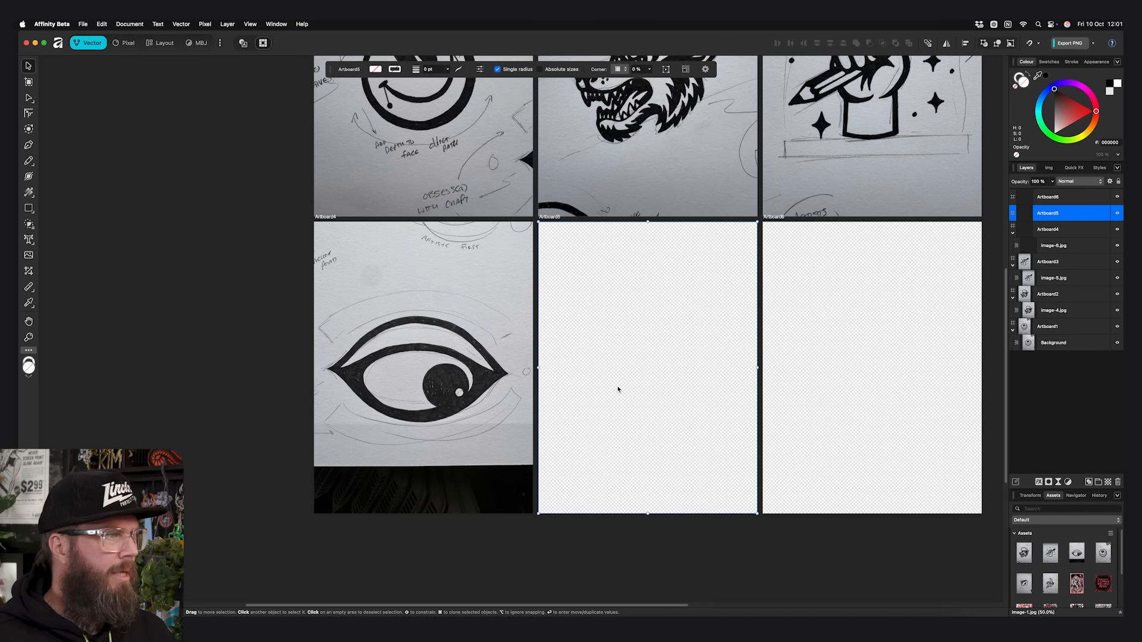
{"action": "left_click_drag", "start_coordinate": [1023, 585], "coordinate": [645, 363]}
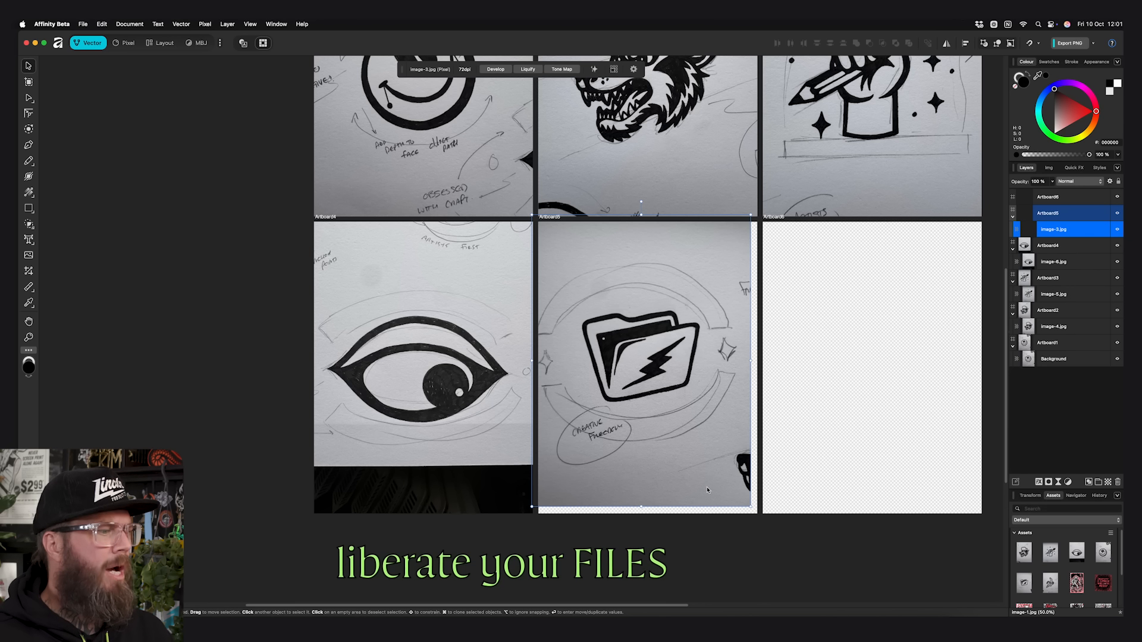
{"action": "left_click_drag", "start_coordinate": [641, 508], "coordinate": [649, 524]}
Place the image-2.jpg banana-pencil sketch on Artboard6 so that it covers the whole artboard
{"action": "left_click", "coordinate": [808, 390]}
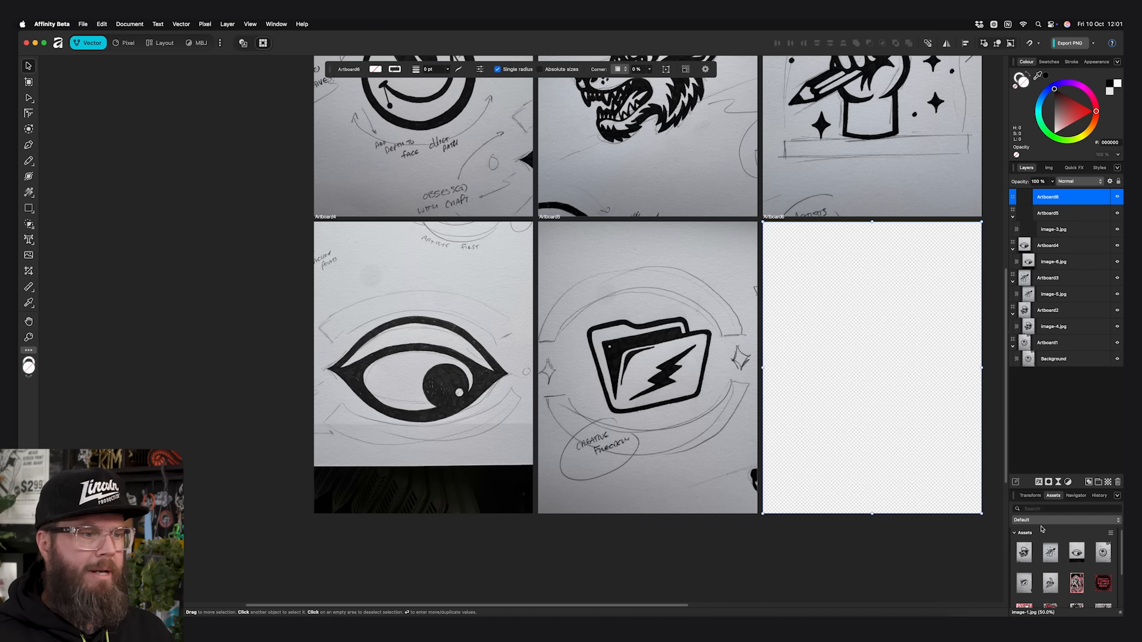
{"action": "left_click_drag", "start_coordinate": [1055, 587], "coordinate": [872, 364]}
{"action": "scroll", "coordinate": [709, 358], "scroll_direction": "up", "scroll_amount": 1}
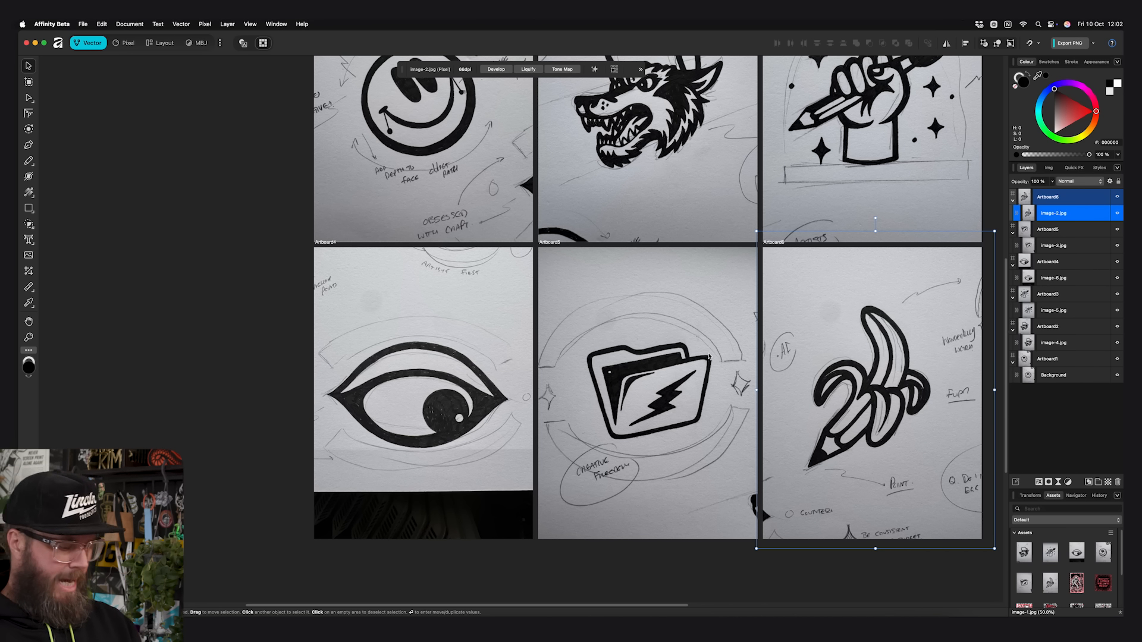
{"action": "key", "text": "super+minus"}
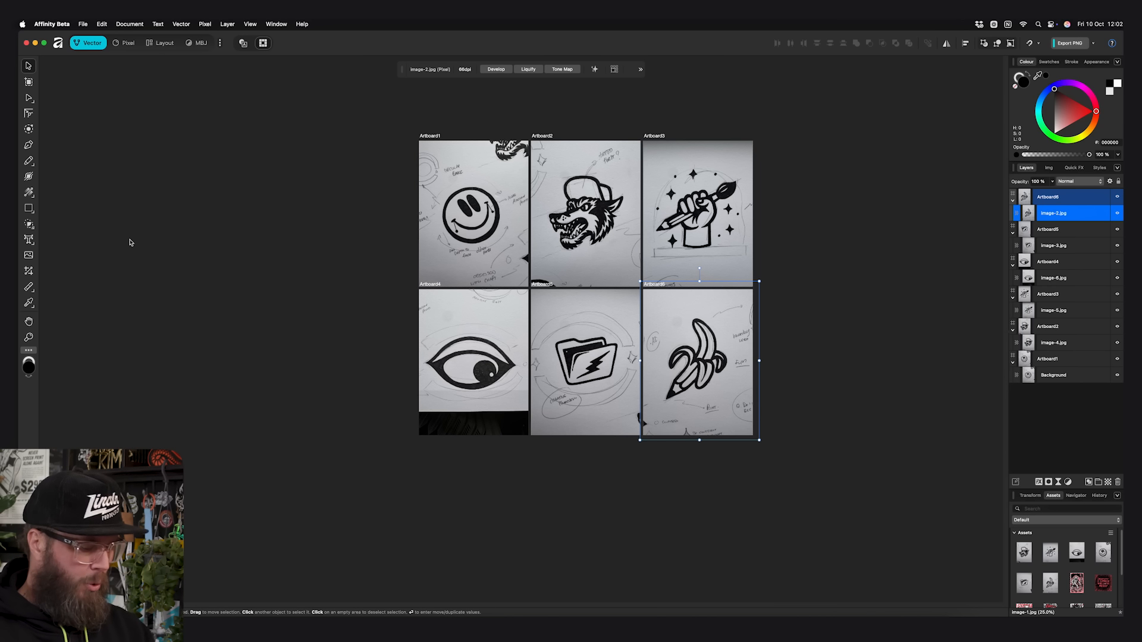
{"action": "scroll", "coordinate": [512, 264], "scroll_direction": "up", "scroll_amount": 3}
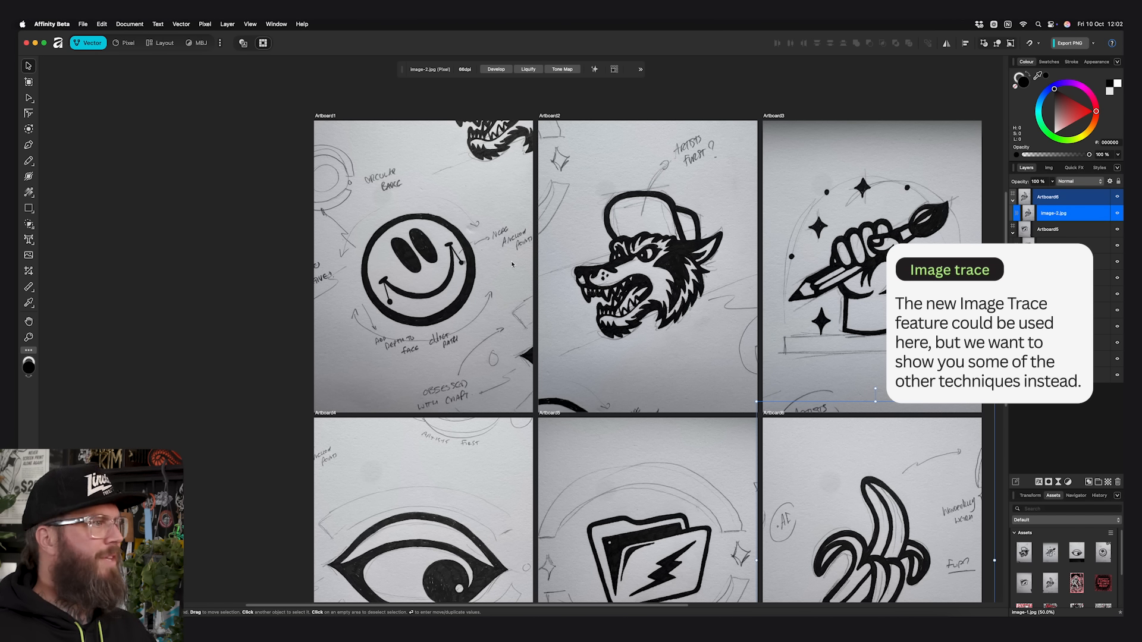
Lower the opacity of the smiley sketch on Artboard1 to about 40% and deselect it
{"action": "scroll", "coordinate": [512, 264], "scroll_direction": "up", "scroll_amount": 2}
{"action": "left_click", "coordinate": [450, 271]}
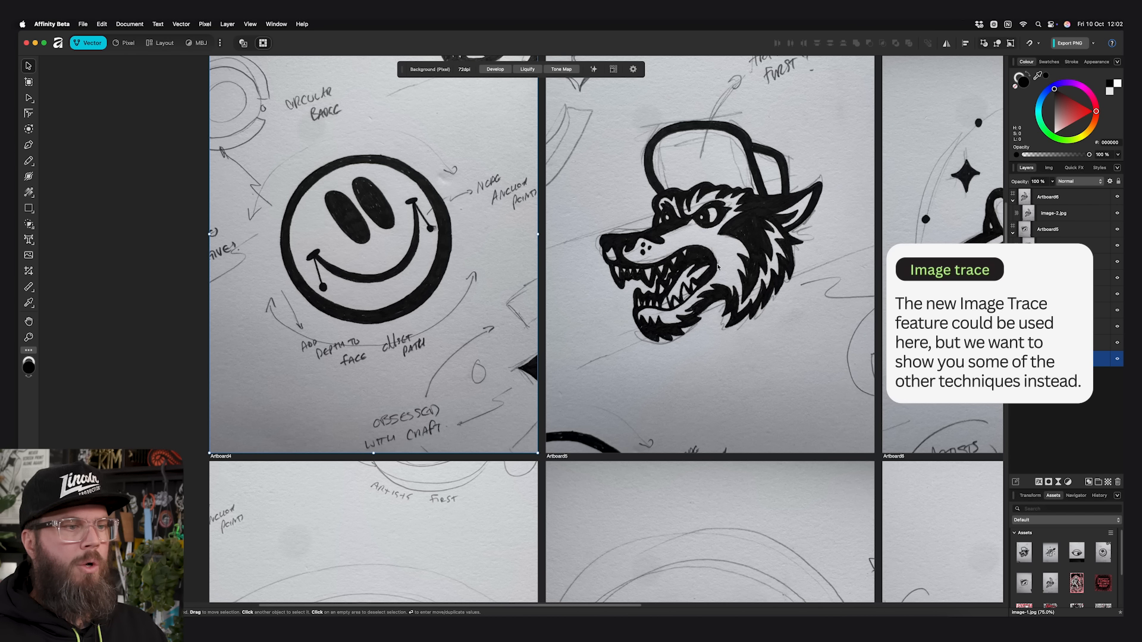
{"action": "left_click", "coordinate": [1053, 182]}
{"action": "left_click_drag", "start_coordinate": [1053, 192], "coordinate": [1008, 195]}
{"action": "left_click", "coordinate": [43, 101]}
{"action": "scroll", "coordinate": [44, 101], "scroll_direction": "up", "scroll_amount": 2}
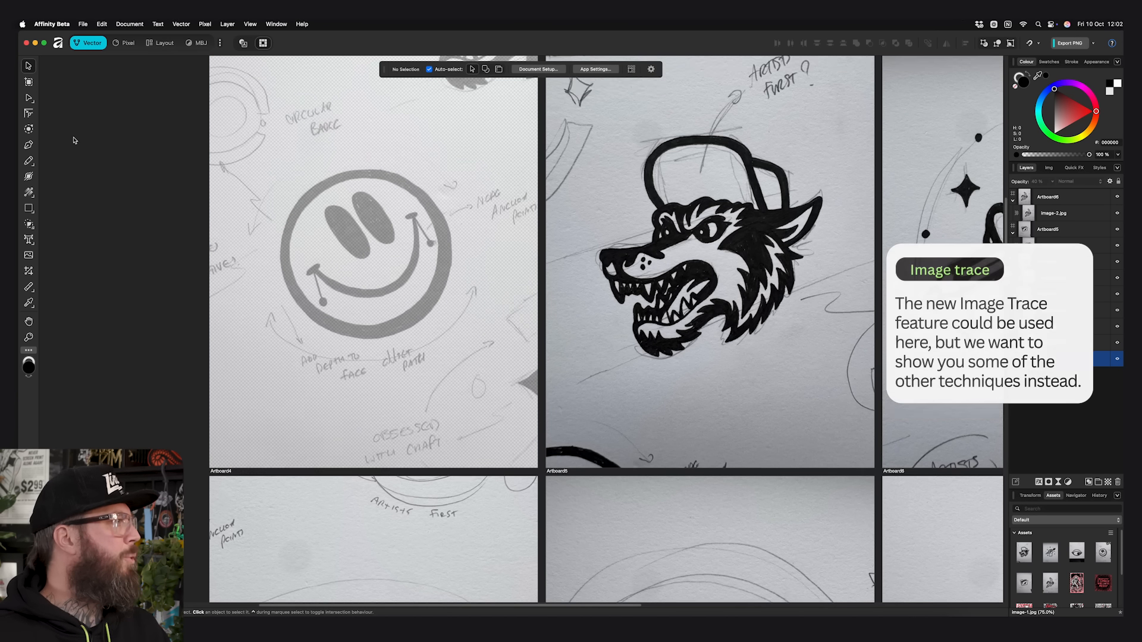
Draw a rectangle covering all of Artboard1, fill it white and place it behind the smiley sketch
{"action": "left_click", "coordinate": [29, 208]}
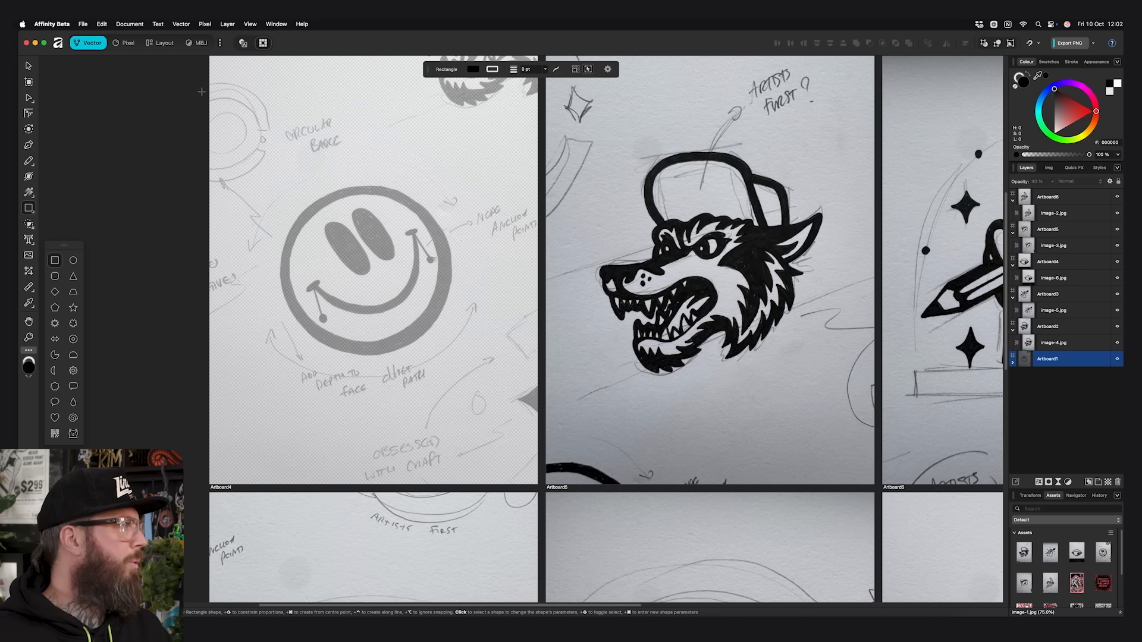
{"action": "scroll", "coordinate": [203, 89], "scroll_direction": "up", "scroll_amount": 1}
{"action": "left_click_drag", "start_coordinate": [204, 71], "coordinate": [542, 514]}
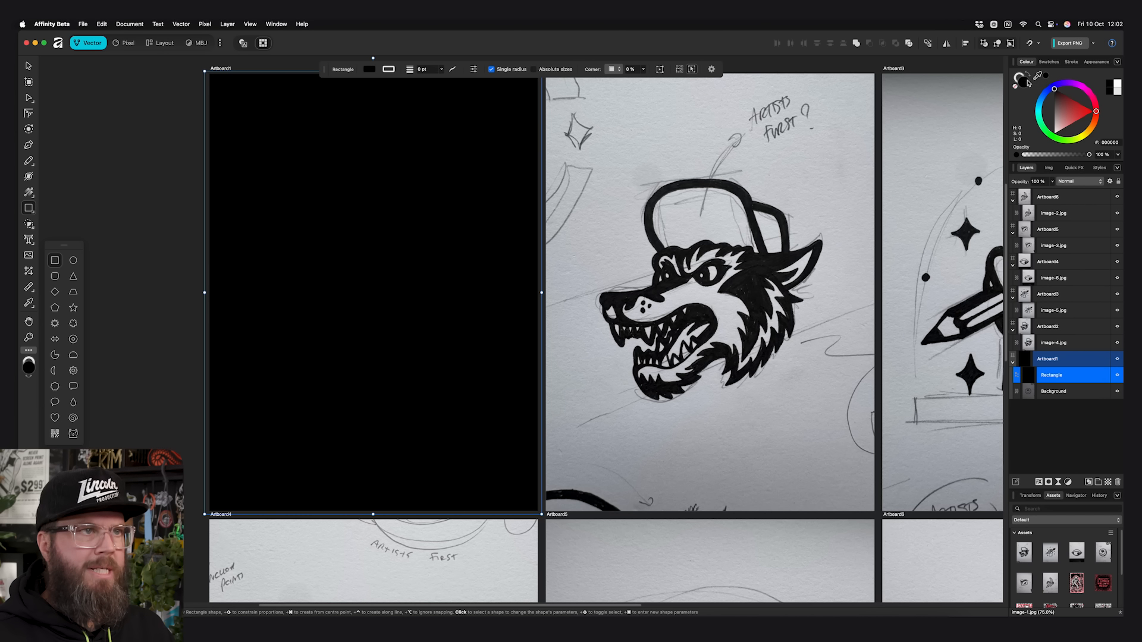
{"action": "left_click", "coordinate": [1119, 85]}
{"action": "key", "text": "super+bracketleft"}
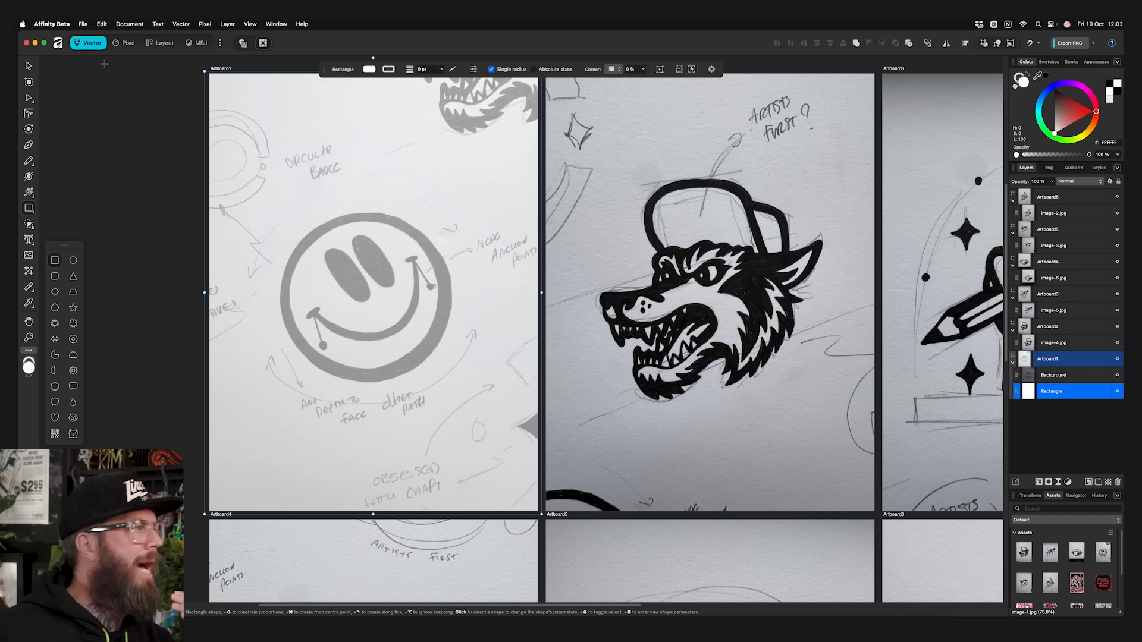
{"action": "key", "text": "v"}
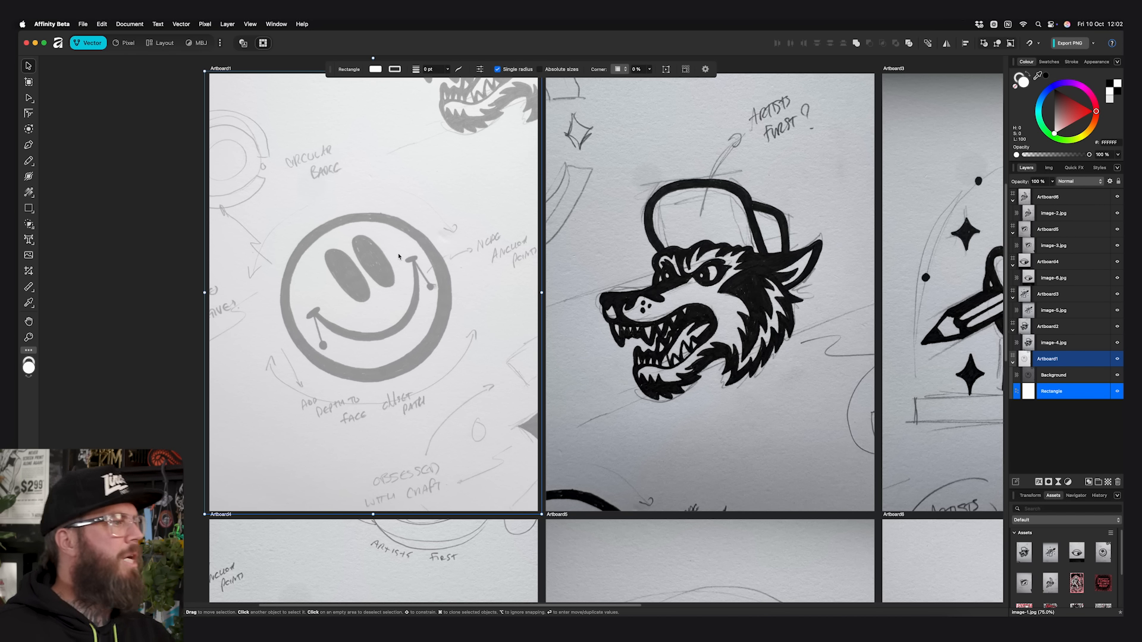
Draw a circle over the smiley sketch and adjust its size and position to match the face's outer edge
{"action": "scroll", "coordinate": [397, 254], "scroll_direction": "up", "scroll_amount": 2}
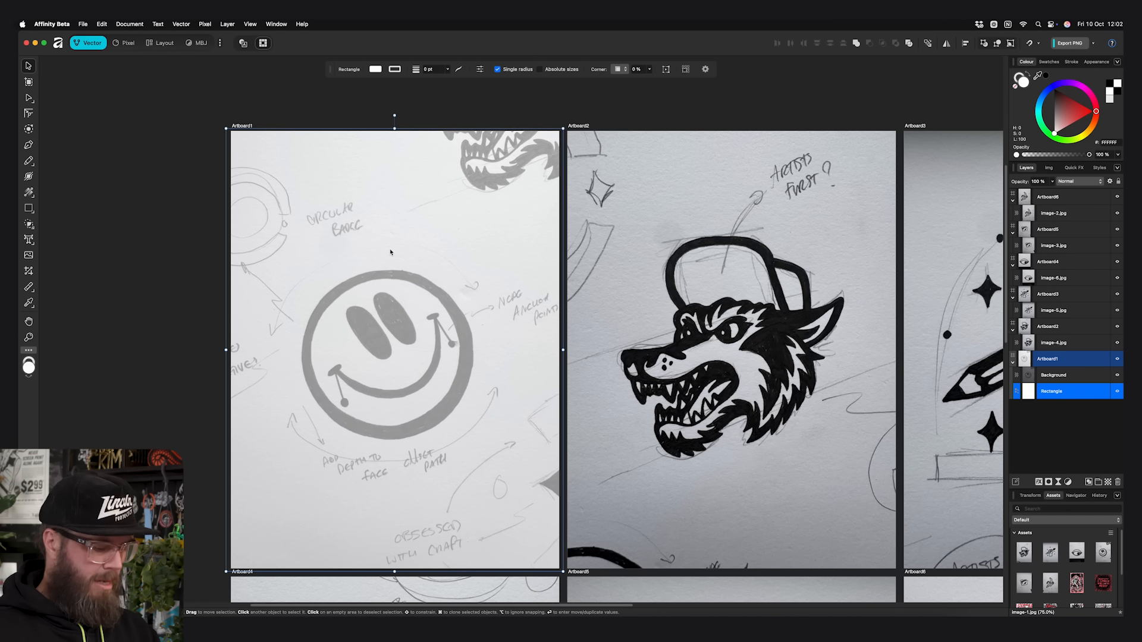
{"action": "key", "text": "super+1"}
{"action": "scroll", "coordinate": [390, 252], "scroll_direction": "left", "scroll_amount": 2}
{"action": "scroll", "coordinate": [390, 251], "scroll_direction": "down", "scroll_amount": 3}
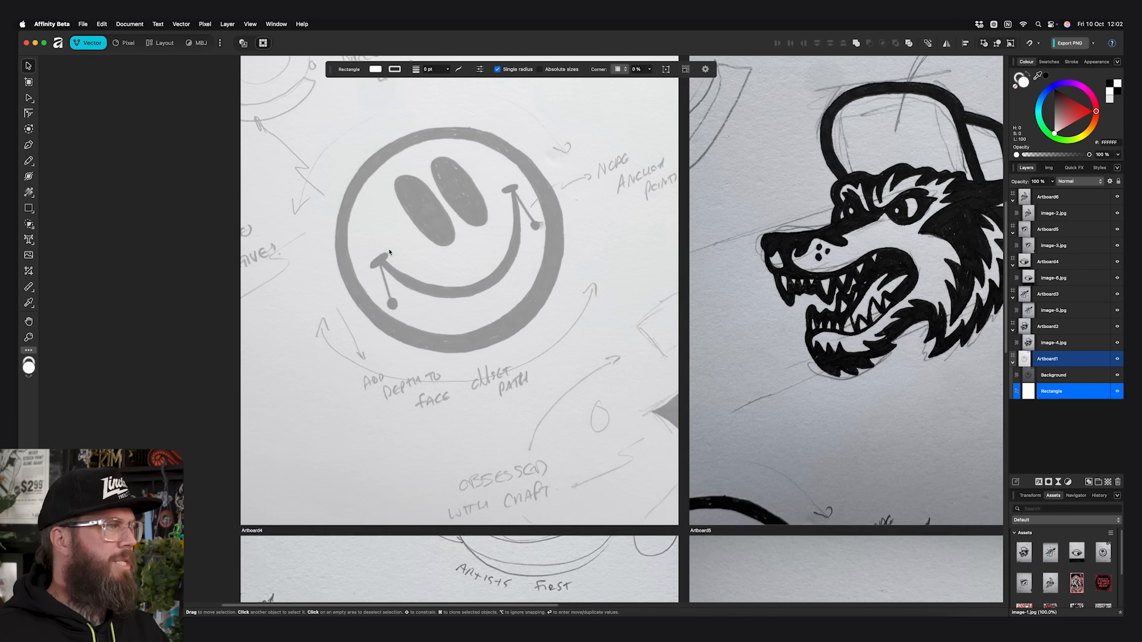
{"action": "scroll", "coordinate": [390, 251], "scroll_direction": "up", "scroll_amount": 1}
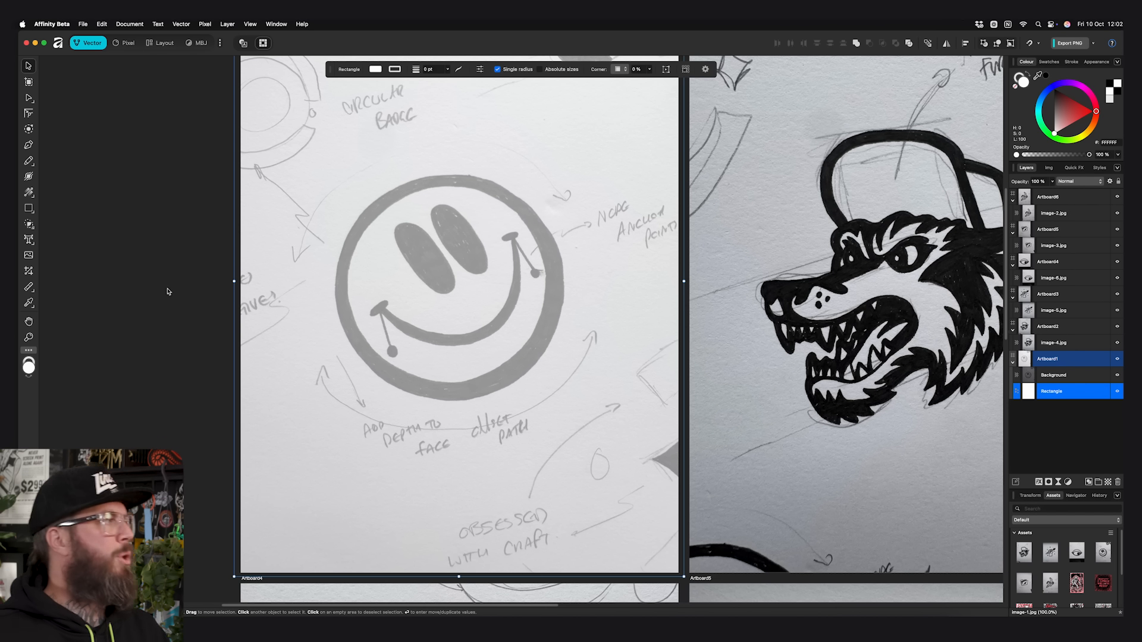
{"action": "left_click", "coordinate": [29, 208]}
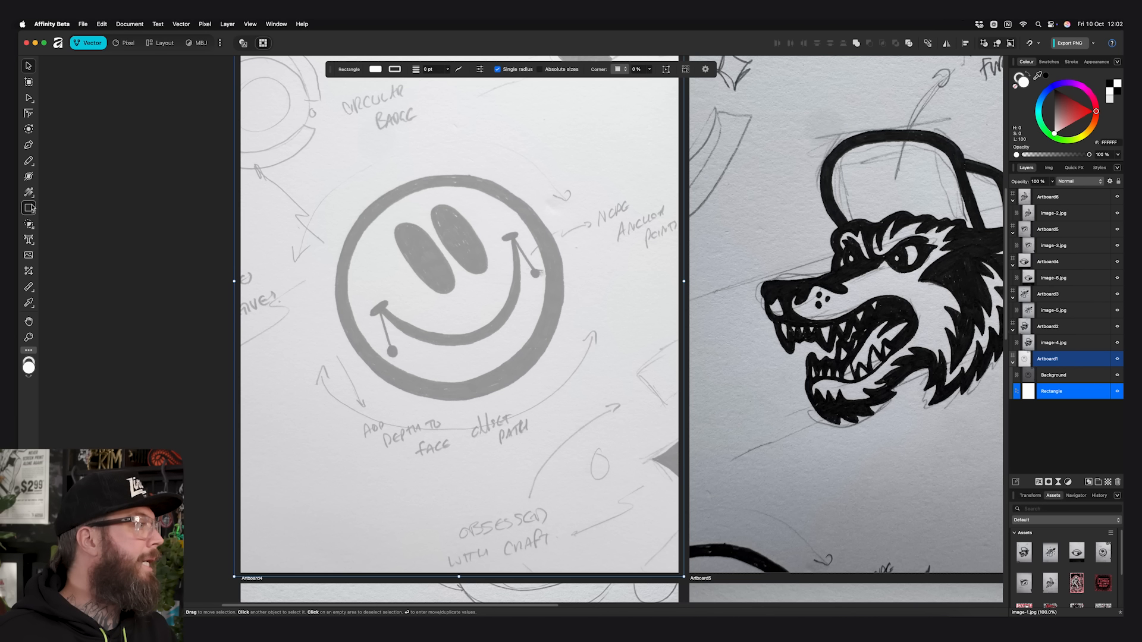
{"action": "left_click", "coordinate": [71, 218]}
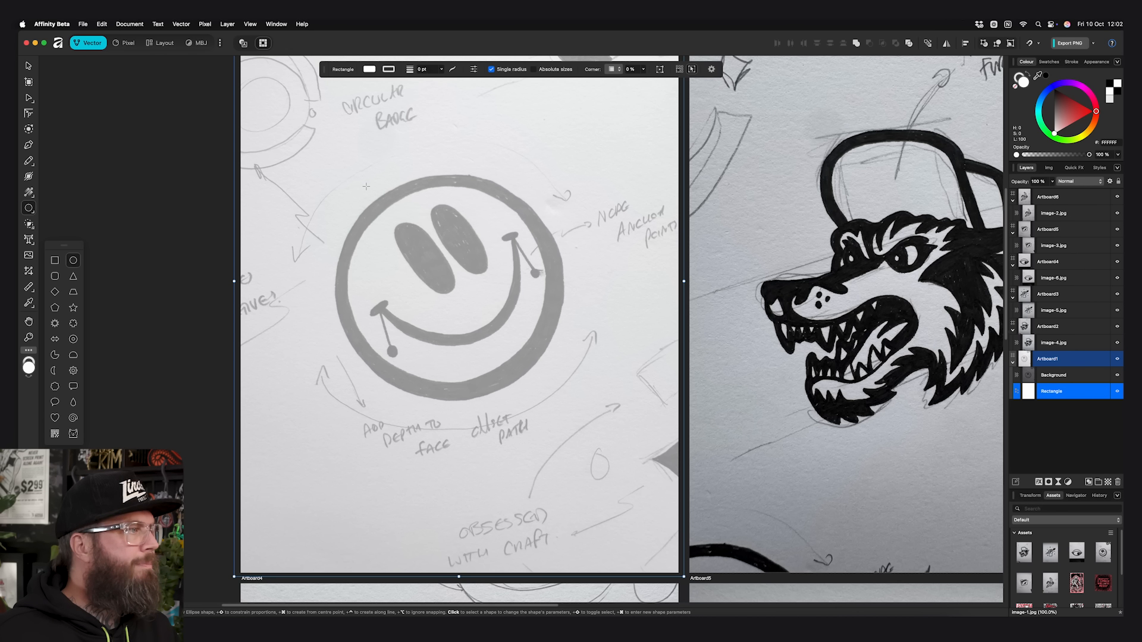
{"action": "left_click_drag", "start_coordinate": [360, 186], "coordinate": [564, 390]}
{"action": "key", "text": "v"}
{"action": "left_click_drag", "start_coordinate": [359, 289], "coordinate": [336, 288]}
{"action": "left_click_drag", "start_coordinate": [449, 403], "coordinate": [450, 401]}
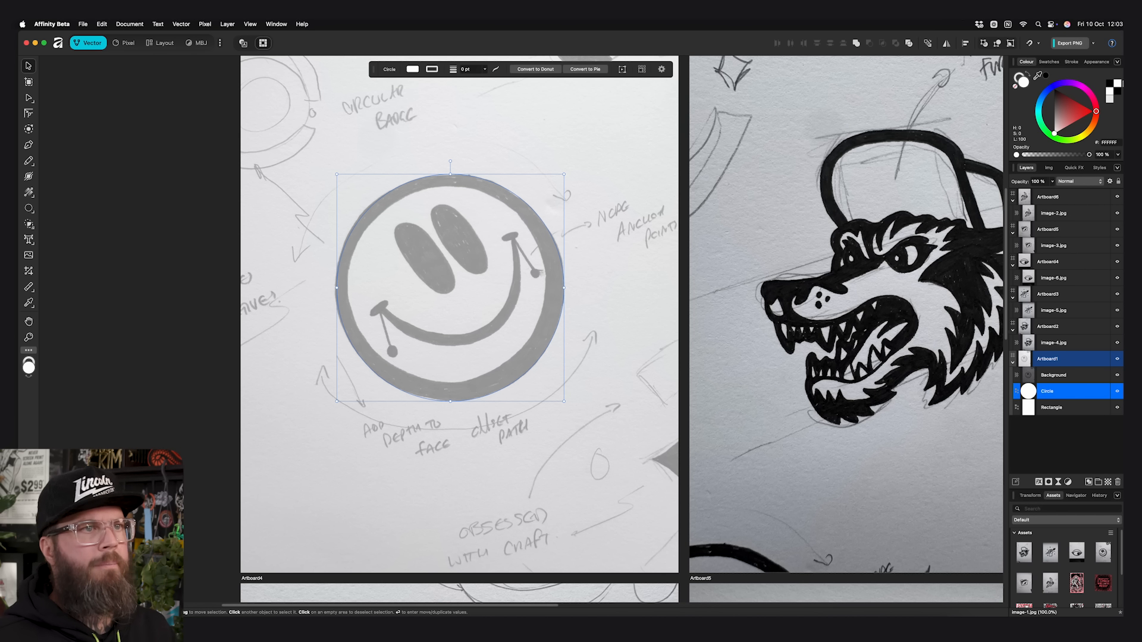
Fill the circle black and move it above the Background sketch layer in Artboard1
{"action": "left_click", "coordinate": [1110, 85]}
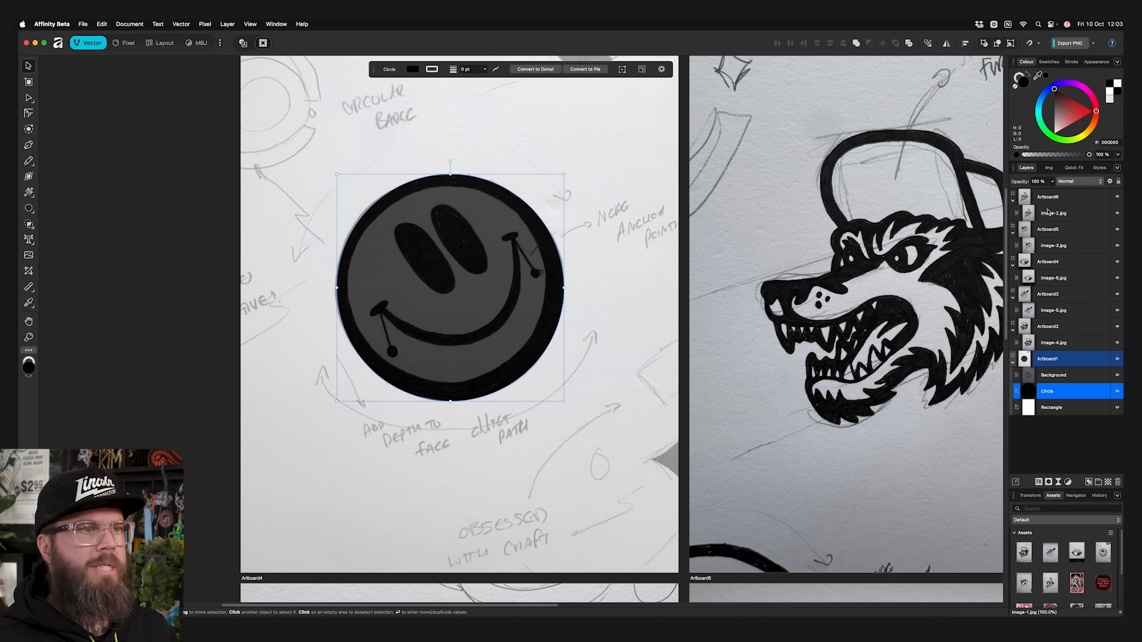
{"action": "mouse_move", "coordinate": [1059, 395]}
{"action": "left_mouse_down"}
{"action": "mouse_move", "coordinate": [1062, 368]}
{"action": "mouse_move", "coordinate": [1060, 400]}
{"action": "left_mouse_up"}
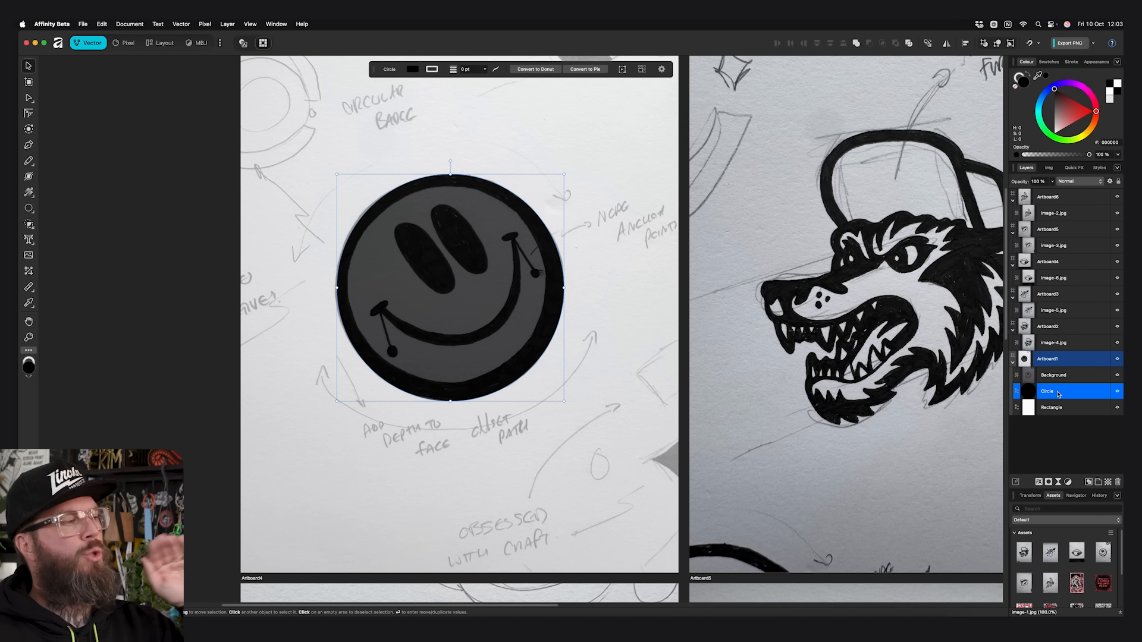
{"action": "left_click_drag", "start_coordinate": [1058, 394], "coordinate": [1049, 370]}
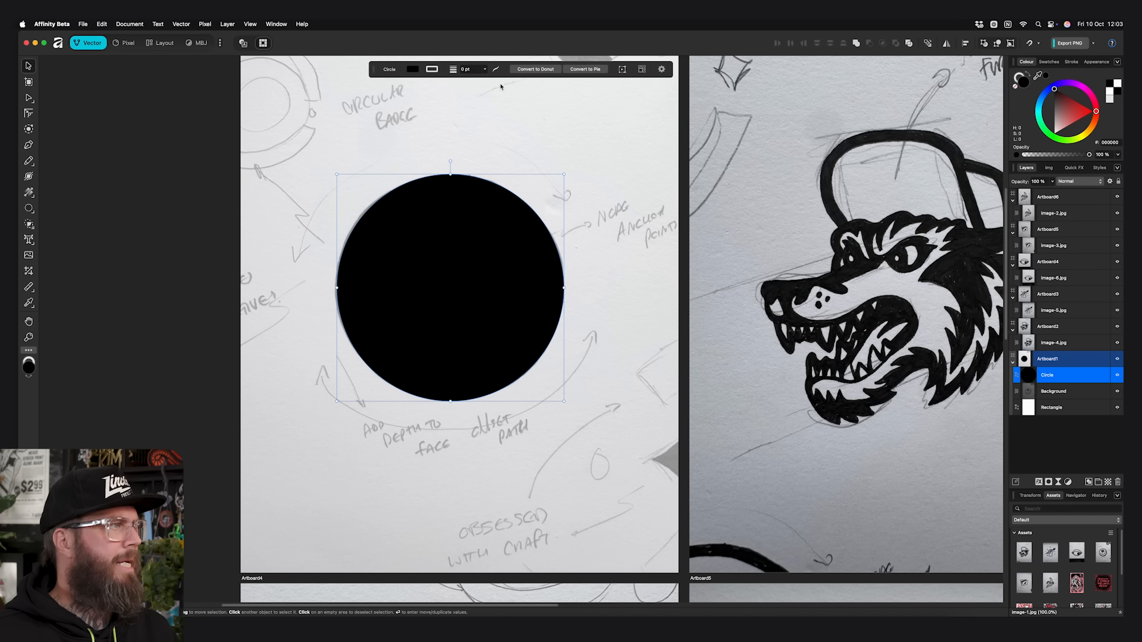
Reduce the circle's opacity to 67% and change its fill to pink FF006B so the sketch shows through
{"action": "left_click", "coordinate": [1052, 181]}
{"action": "left_click_drag", "start_coordinate": [1052, 191], "coordinate": [1027, 193]}
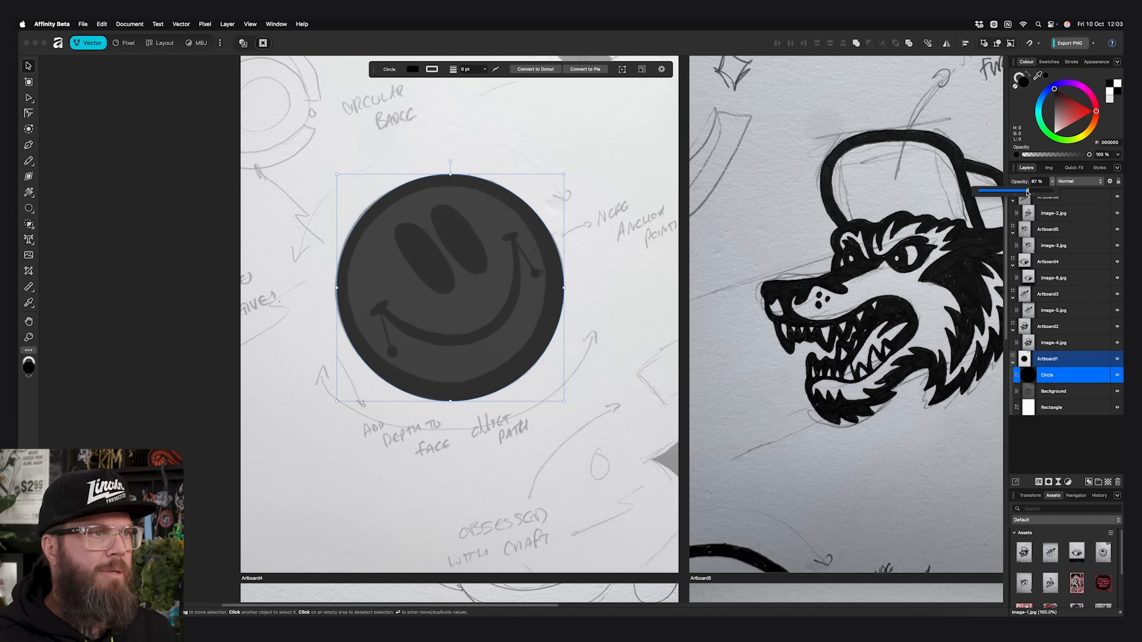
{"action": "left_click_drag", "start_coordinate": [1096, 112], "coordinate": [1092, 99]}
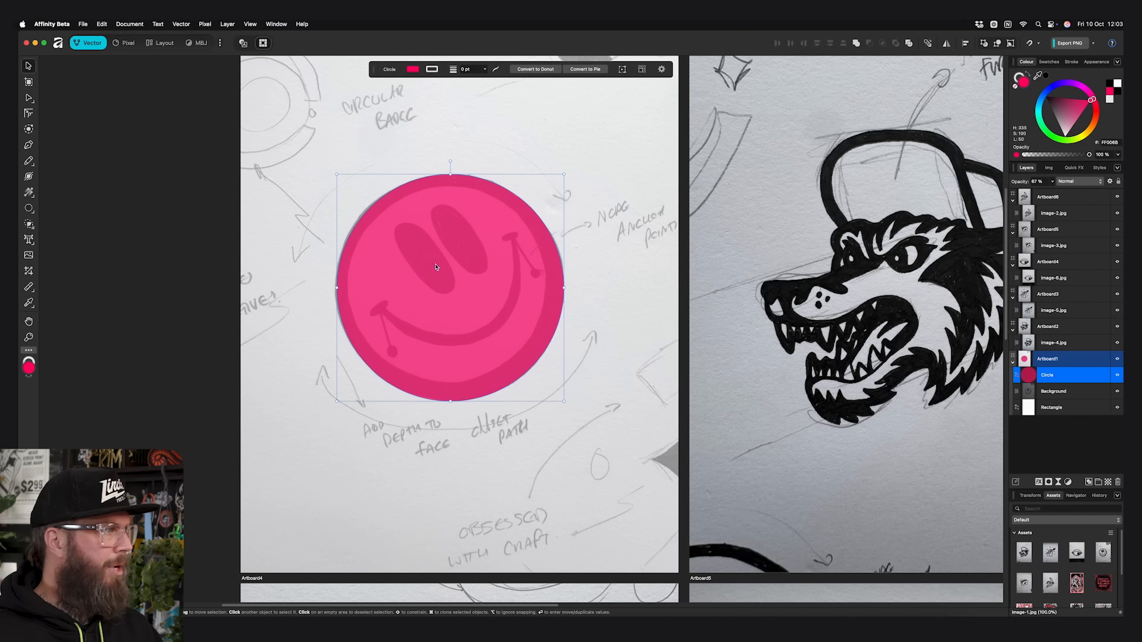
Duplicate the pink circle and shrink the copy off-centre to match the inner edge of the face outline
{"action": "key", "text": "super+j"}
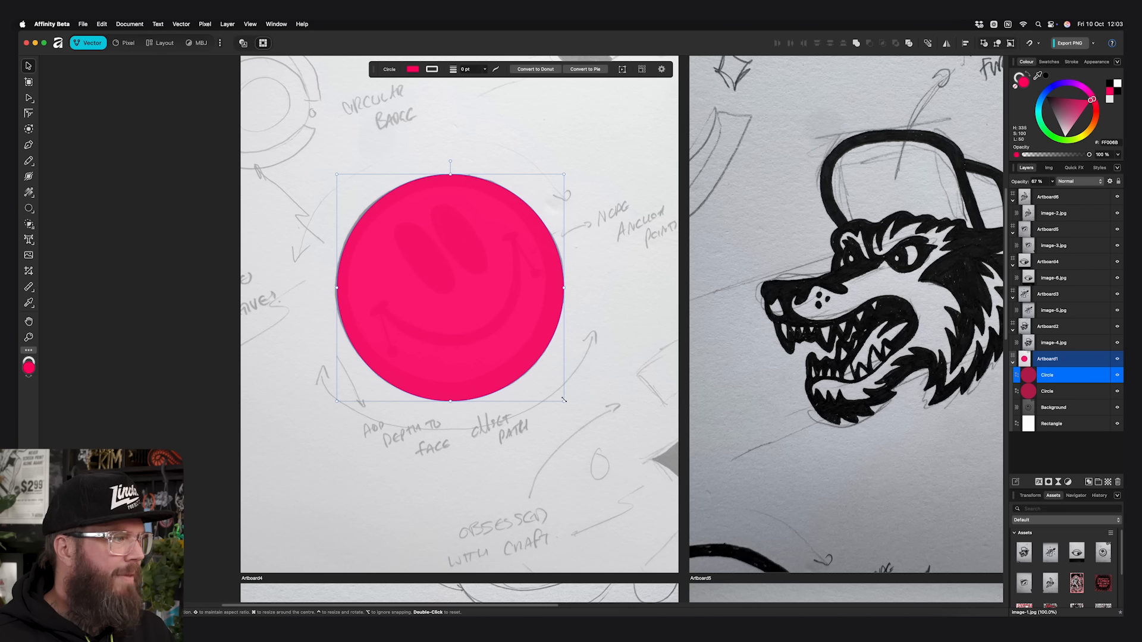
{"action": "left_click_drag", "start_coordinate": [561, 399], "coordinate": [546, 383]}
{"action": "left_click_drag", "start_coordinate": [337, 174], "coordinate": [348, 184]}
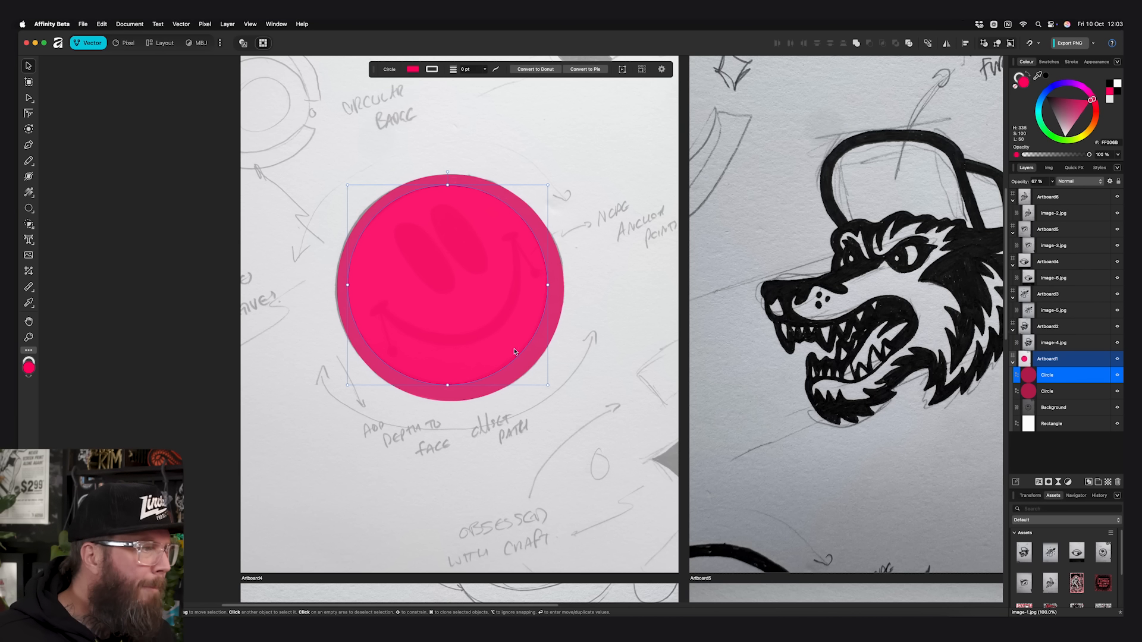
{"action": "left_click_drag", "start_coordinate": [544, 387], "coordinate": [540, 384]}
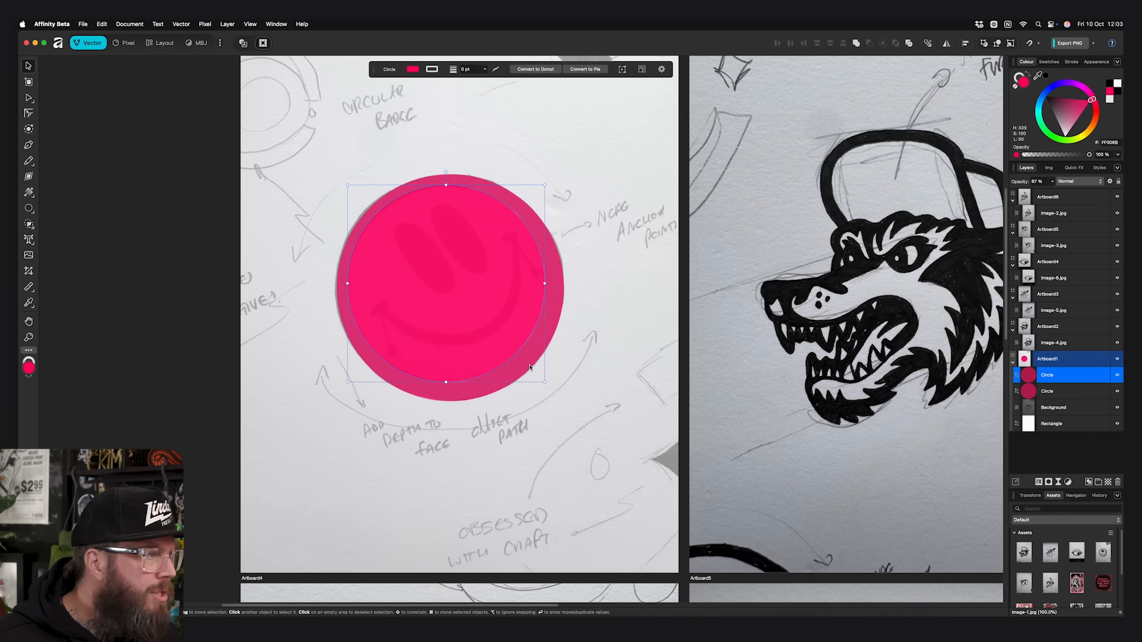
Subtract the inner circle from the outer one, then make the resulting ring black at 100% opacity
{"action": "left_click", "coordinate": [529, 367], "text": "shift"}
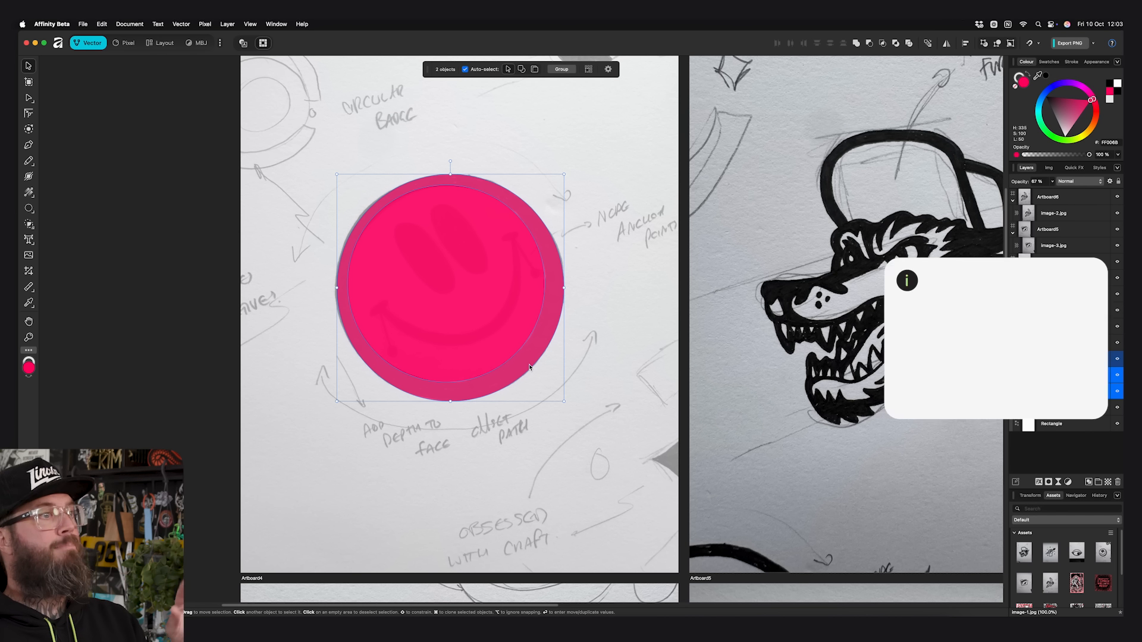
{"action": "left_click", "coordinate": [870, 45]}
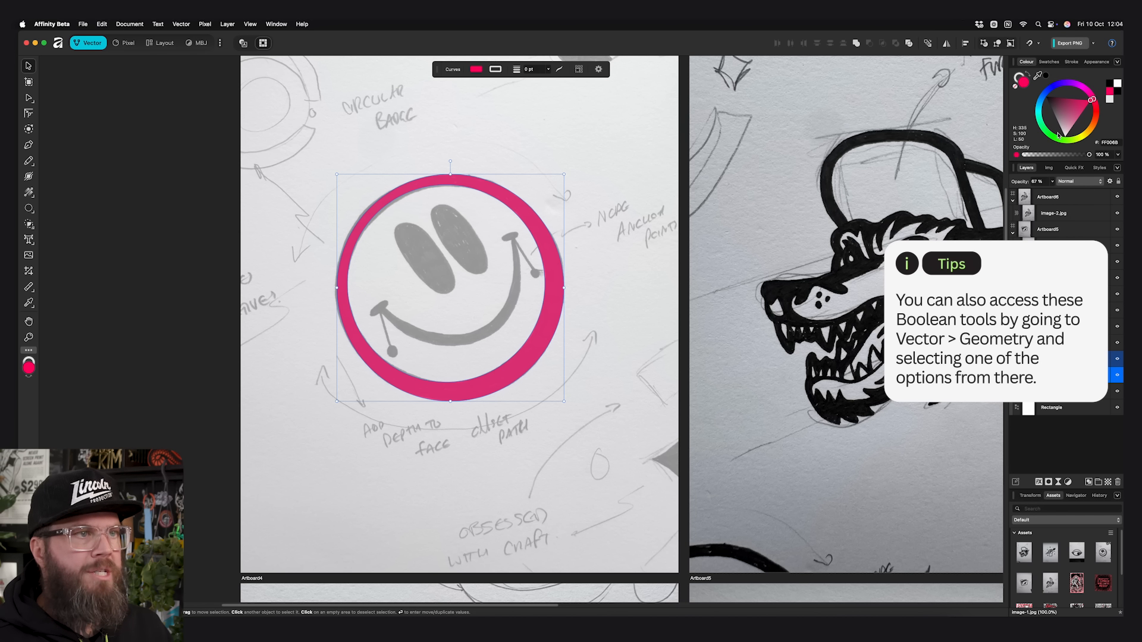
{"action": "left_click", "coordinate": [1114, 94]}
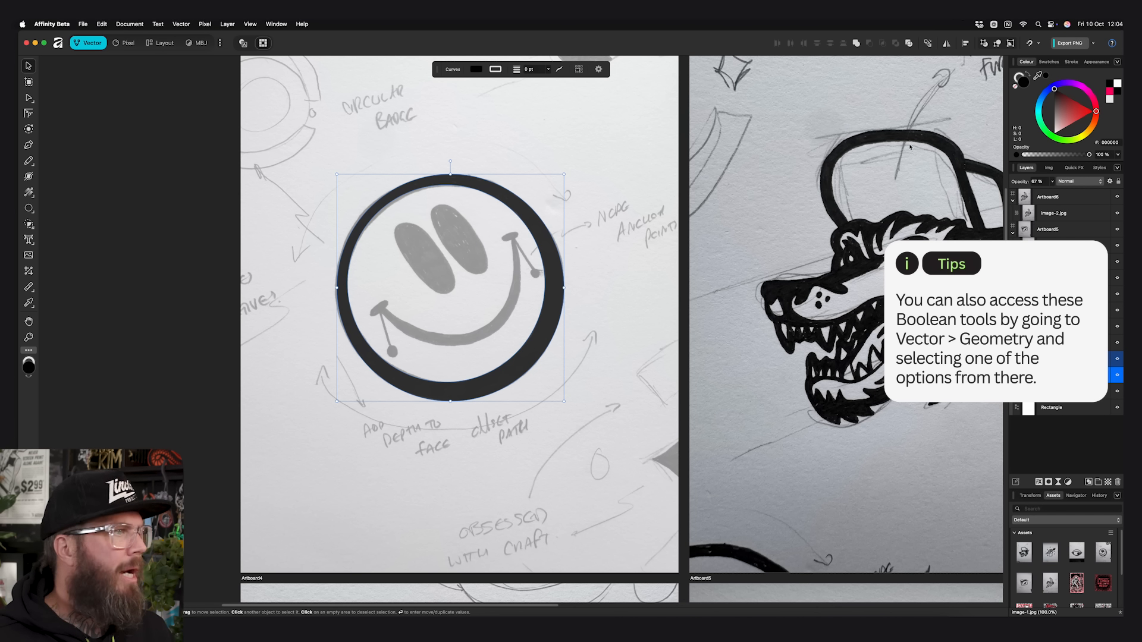
{"action": "left_click", "coordinate": [1052, 181]}
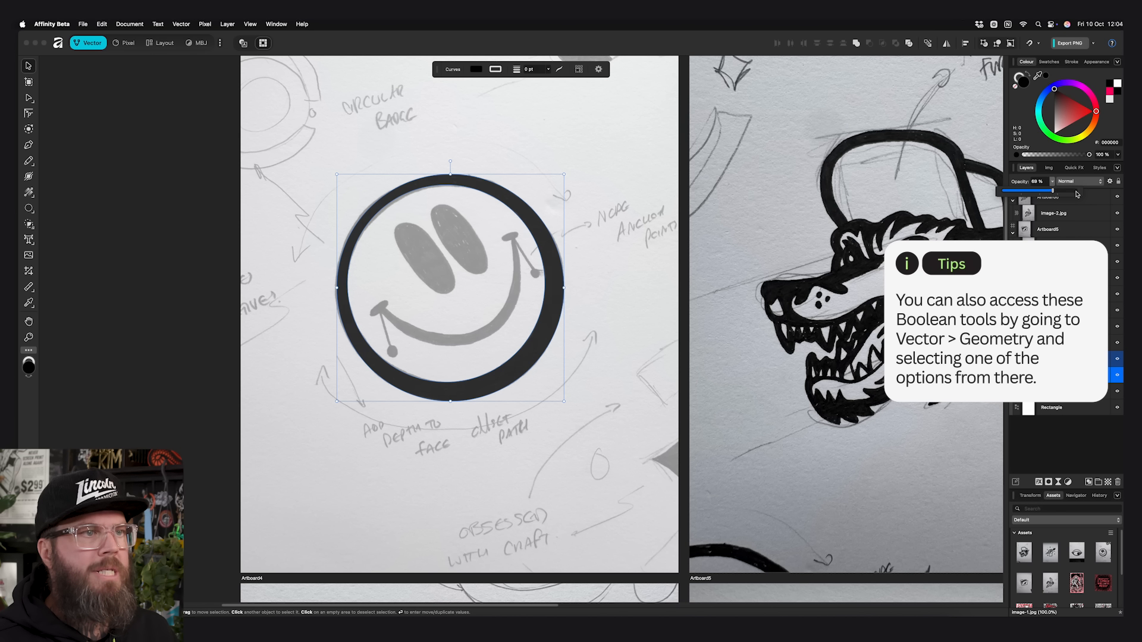
{"action": "left_click_drag", "start_coordinate": [1053, 190], "coordinate": [1078, 190]}
{"action": "left_click", "coordinate": [175, 215]}
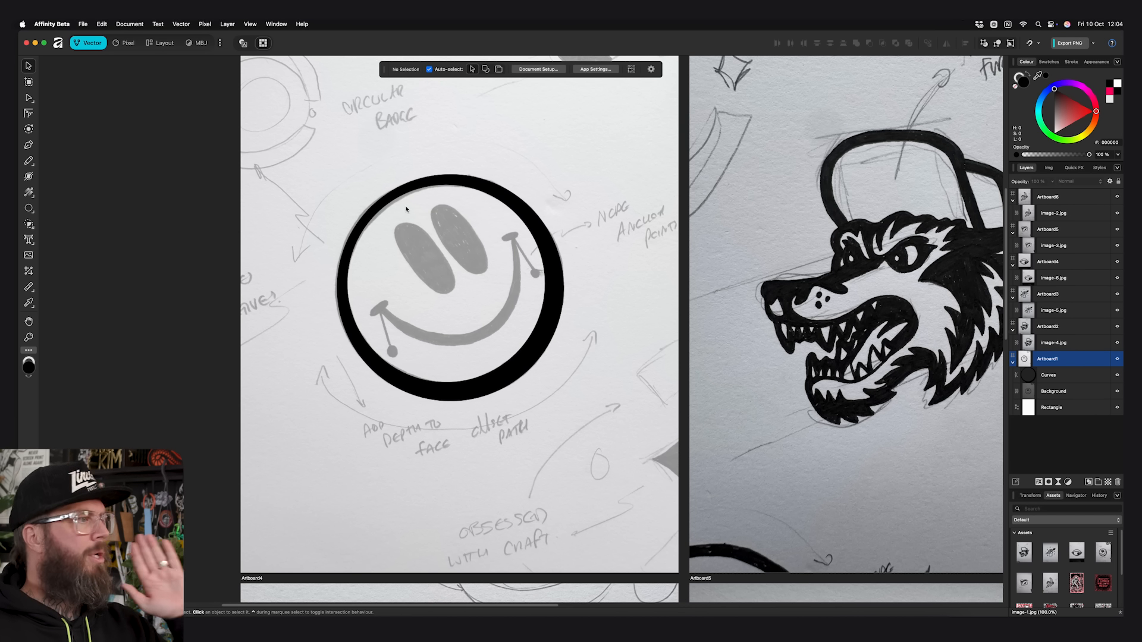
Trace the smile as one open Pen curve between the two mouth corners and refine the middle node's handle to follow the sketch
{"action": "left_click", "coordinate": [29, 145]}
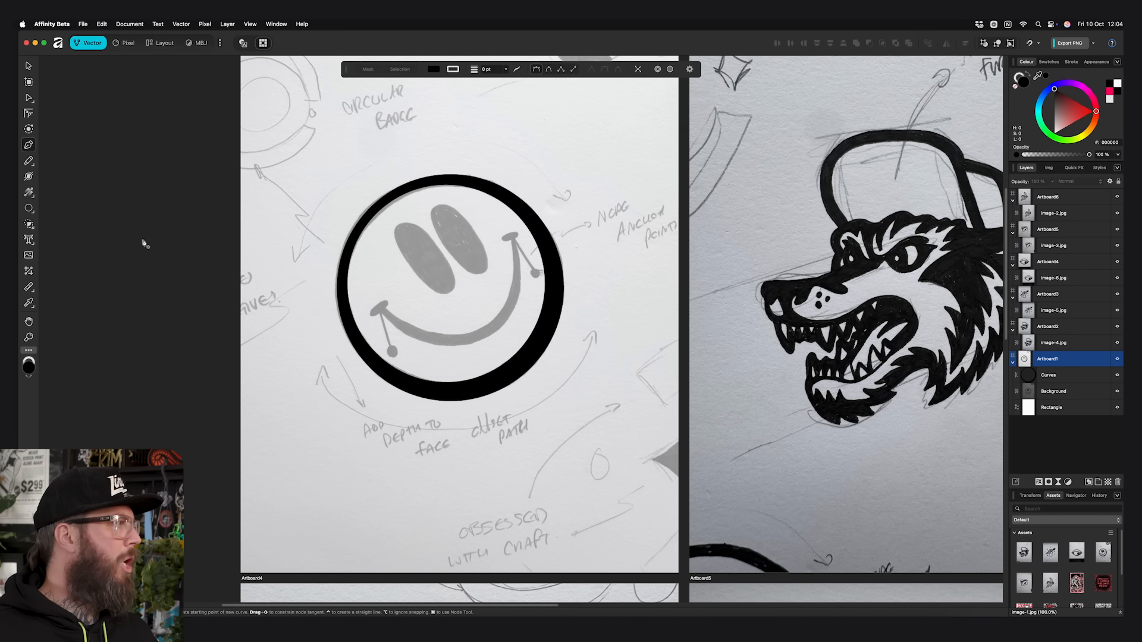
{"action": "left_click", "coordinate": [383, 310]}
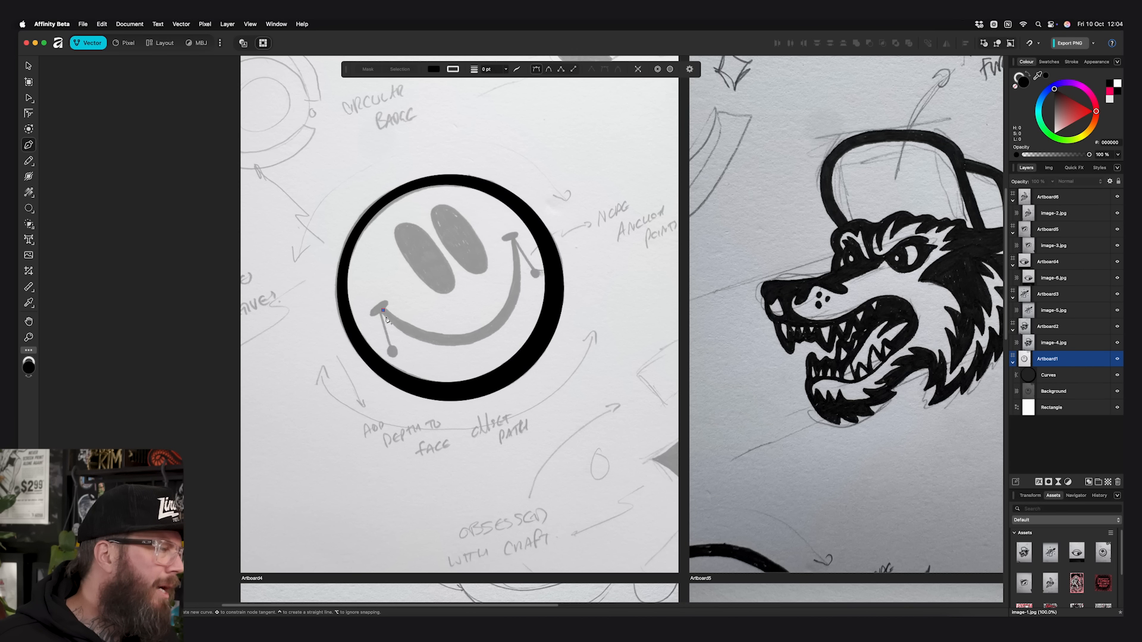
{"action": "left_click_drag", "start_coordinate": [489, 330], "coordinate": [546, 295]}
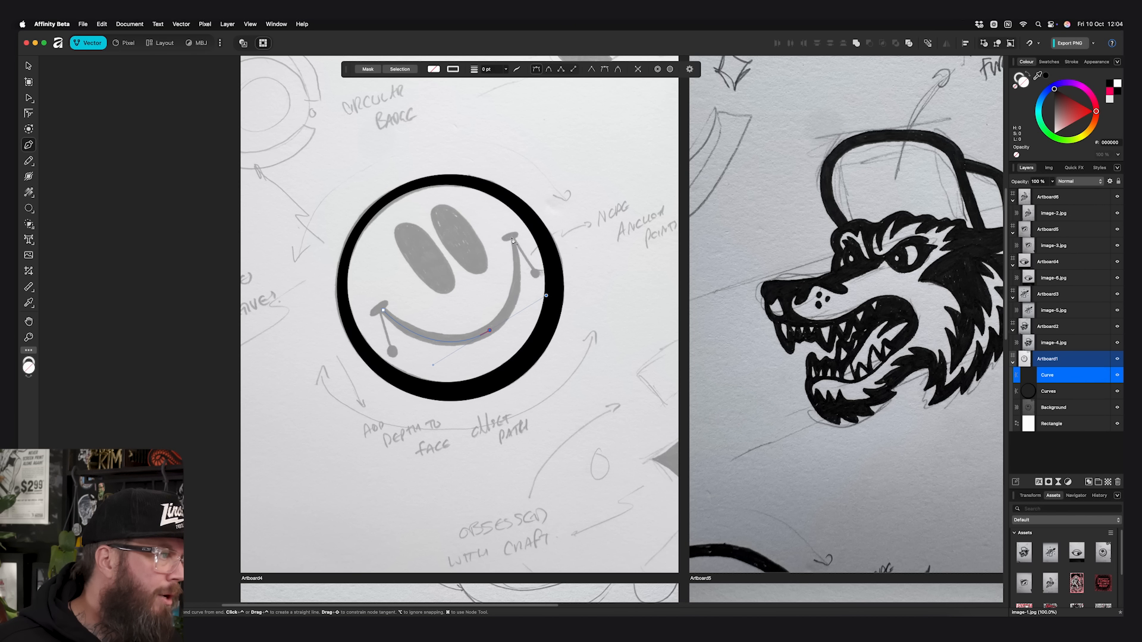
{"action": "left_click", "coordinate": [513, 238]}
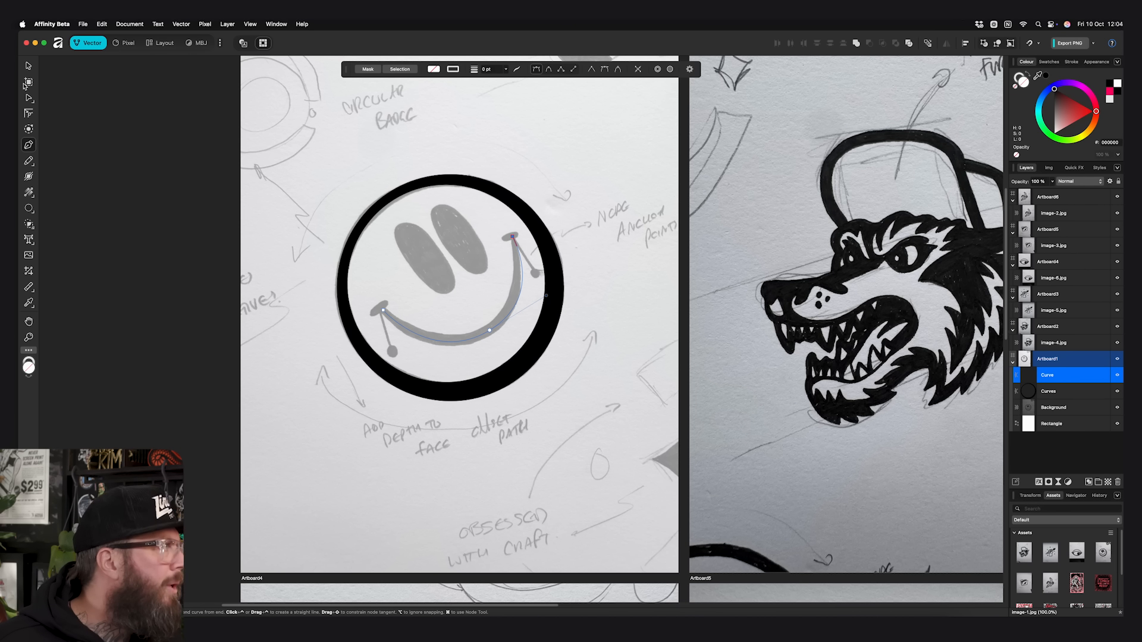
{"action": "key", "text": "a"}
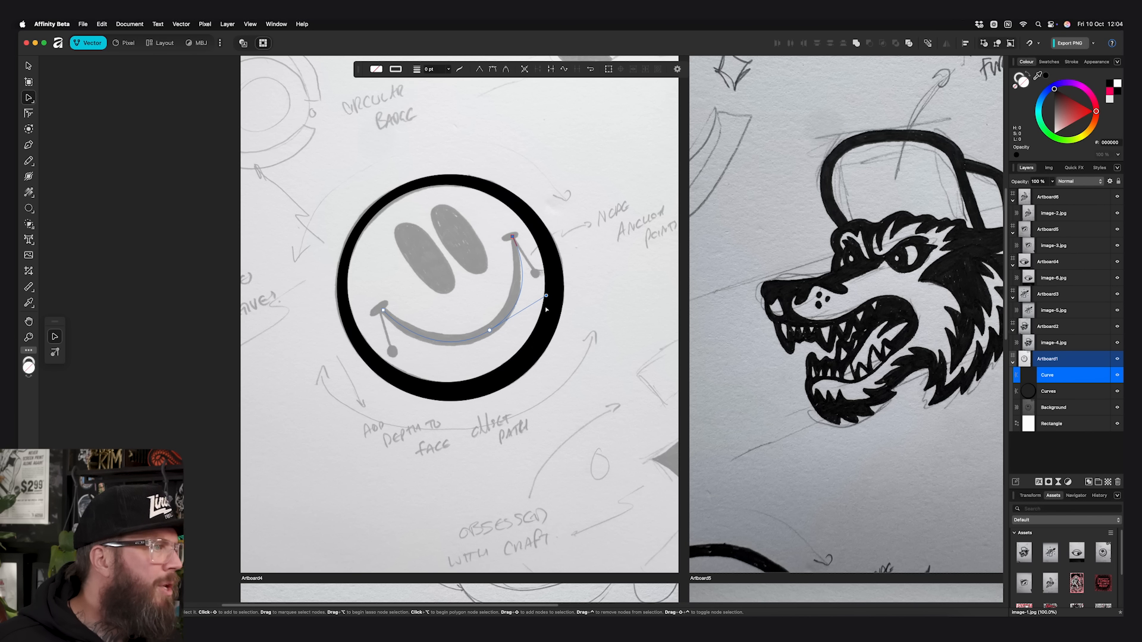
{"action": "left_click_drag", "start_coordinate": [546, 296], "coordinate": [539, 303]}
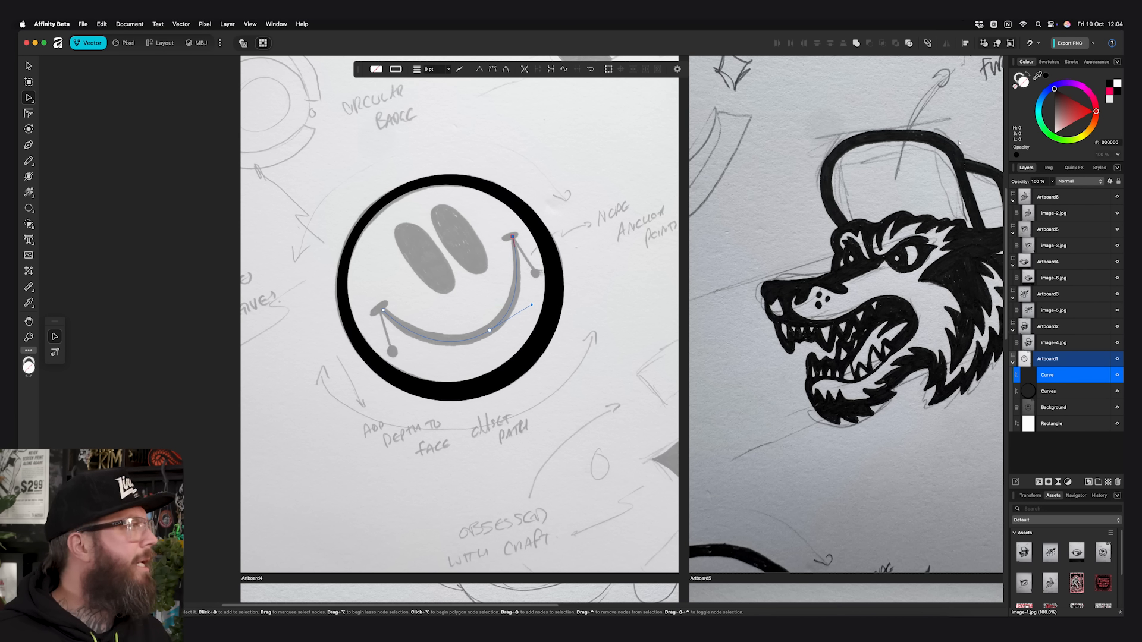
Give the smile curve a black 22 pt stroke and widen its middle with the Stroke Width tool so the ends taper
{"action": "left_click", "coordinate": [1022, 79]}
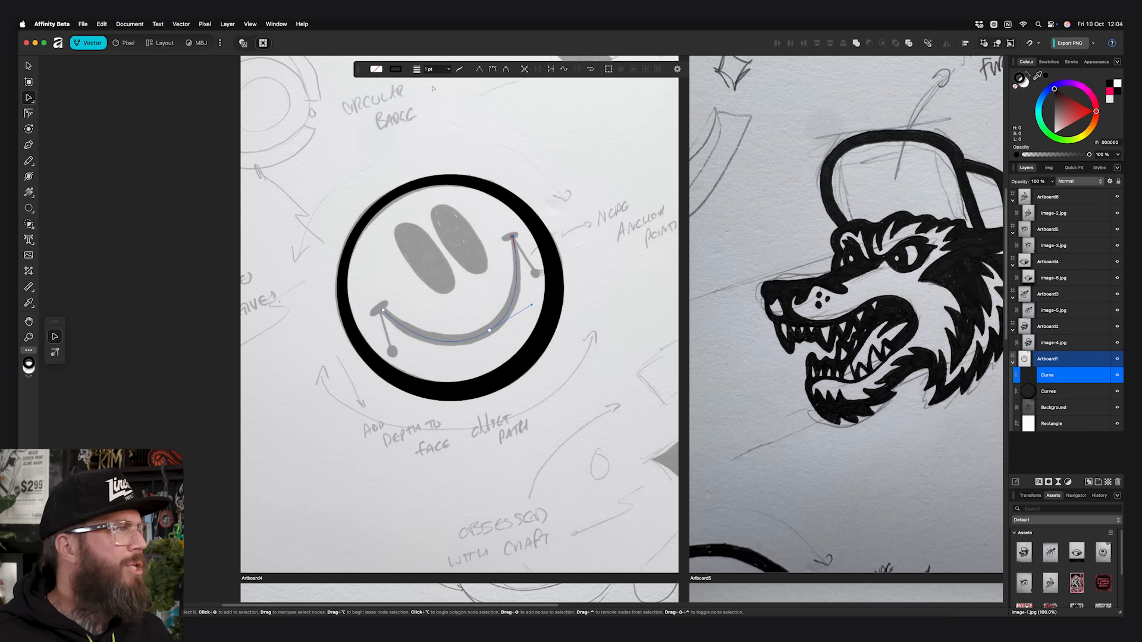
{"action": "scroll", "coordinate": [441, 70], "scroll_direction": "up", "scroll_amount": 5}
{"action": "scroll", "coordinate": [440, 70], "scroll_direction": "up", "scroll_amount": 16}
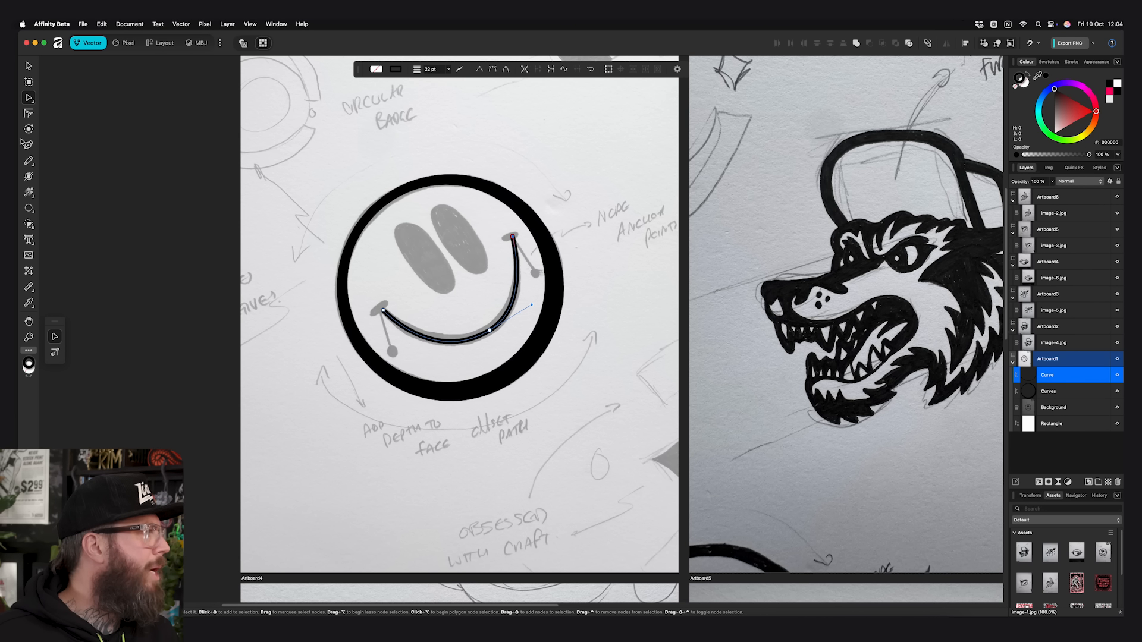
{"action": "left_click", "coordinate": [28, 176]}
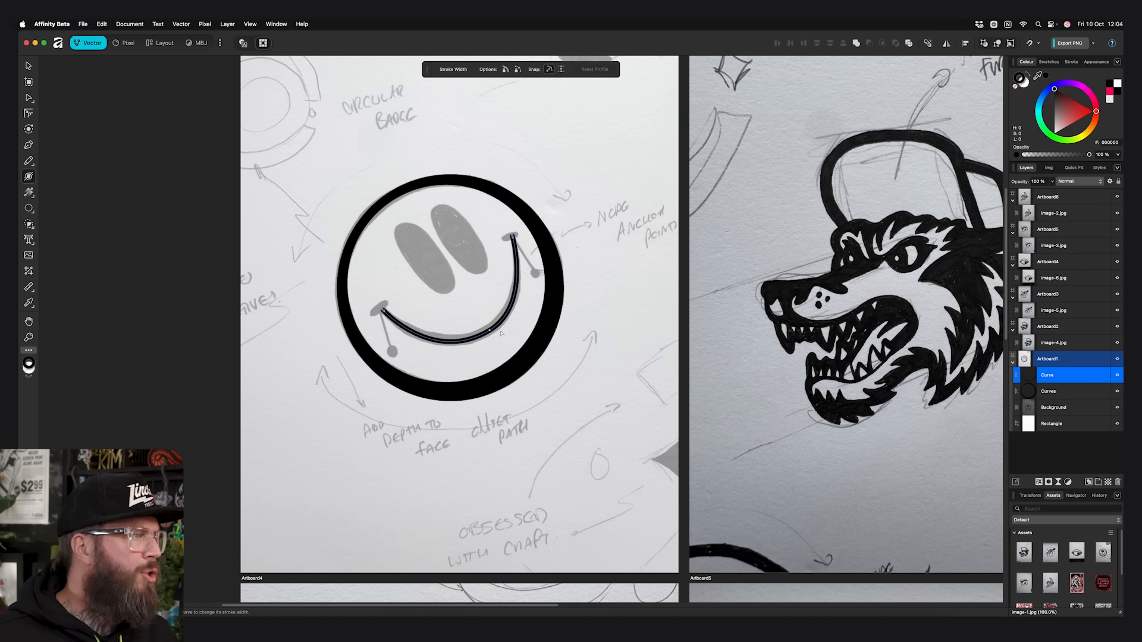
{"action": "left_click_drag", "start_coordinate": [487, 335], "coordinate": [482, 329]}
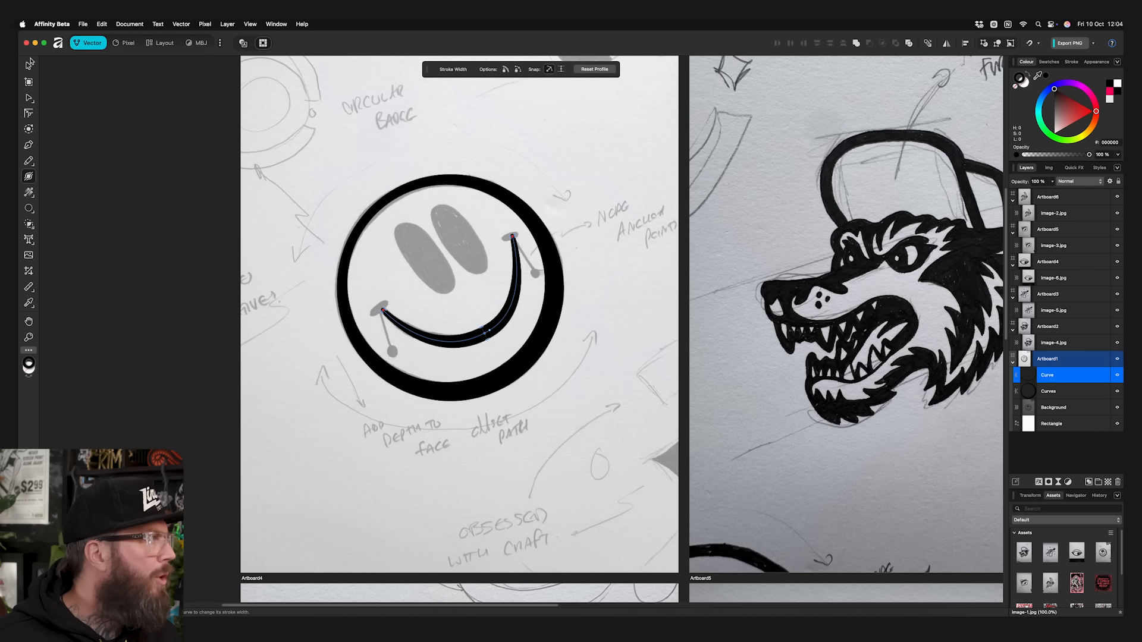
Draw a small horizontal black rectangle inside the face near the left eye and remove its stroke
{"action": "left_click", "coordinate": [30, 99]}
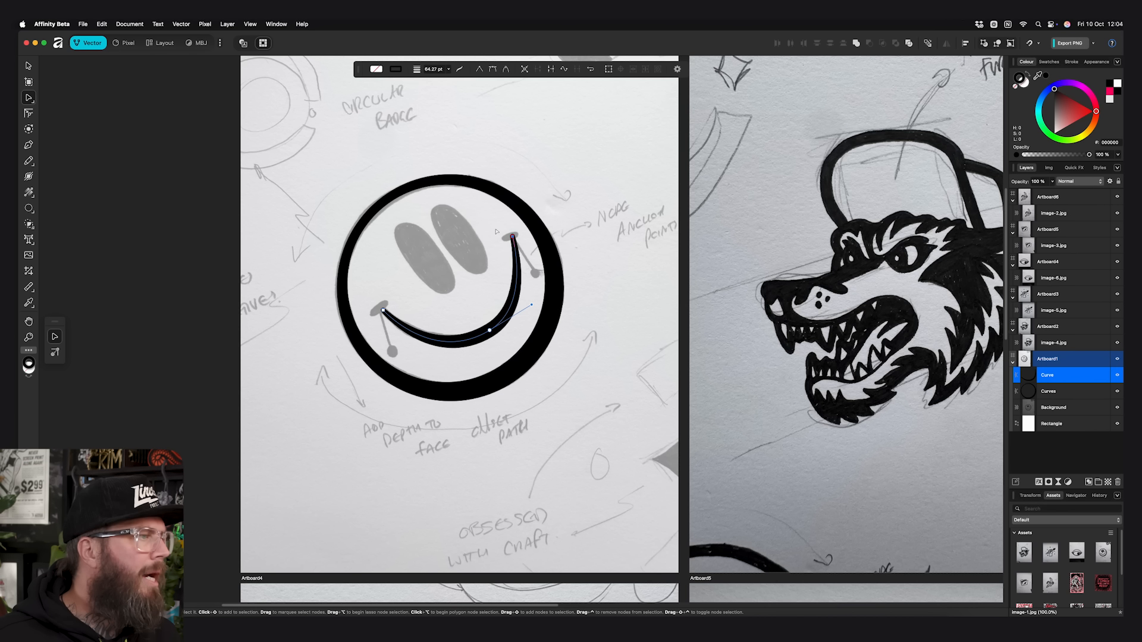
{"action": "left_click", "coordinate": [29, 208]}
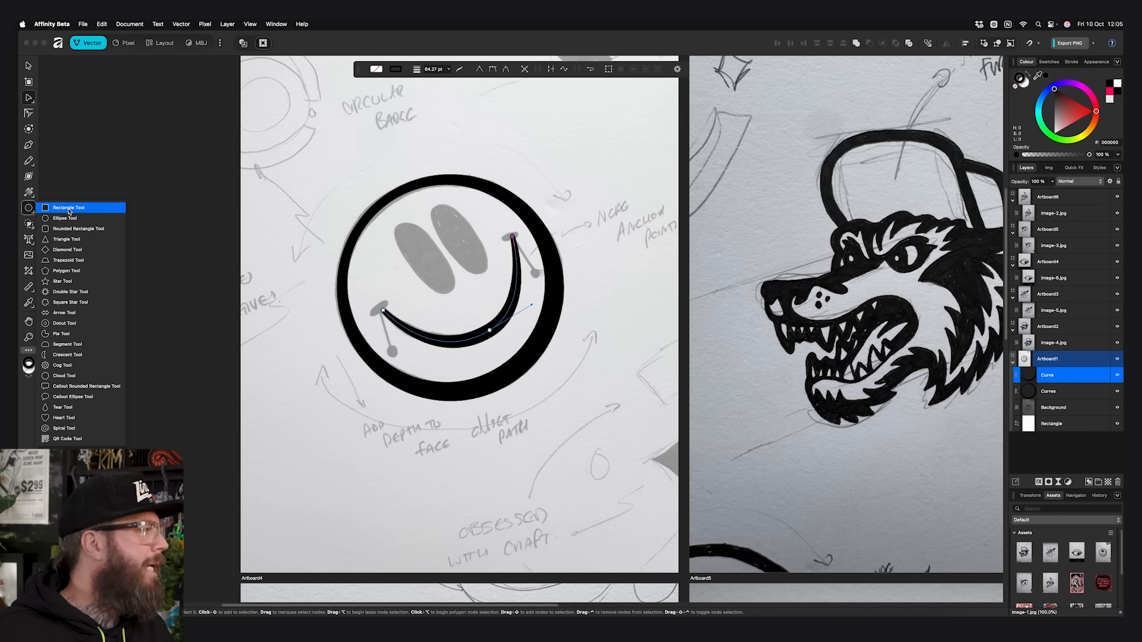
{"action": "left_click", "coordinate": [69, 209]}
{"action": "key", "text": "super+plus"}
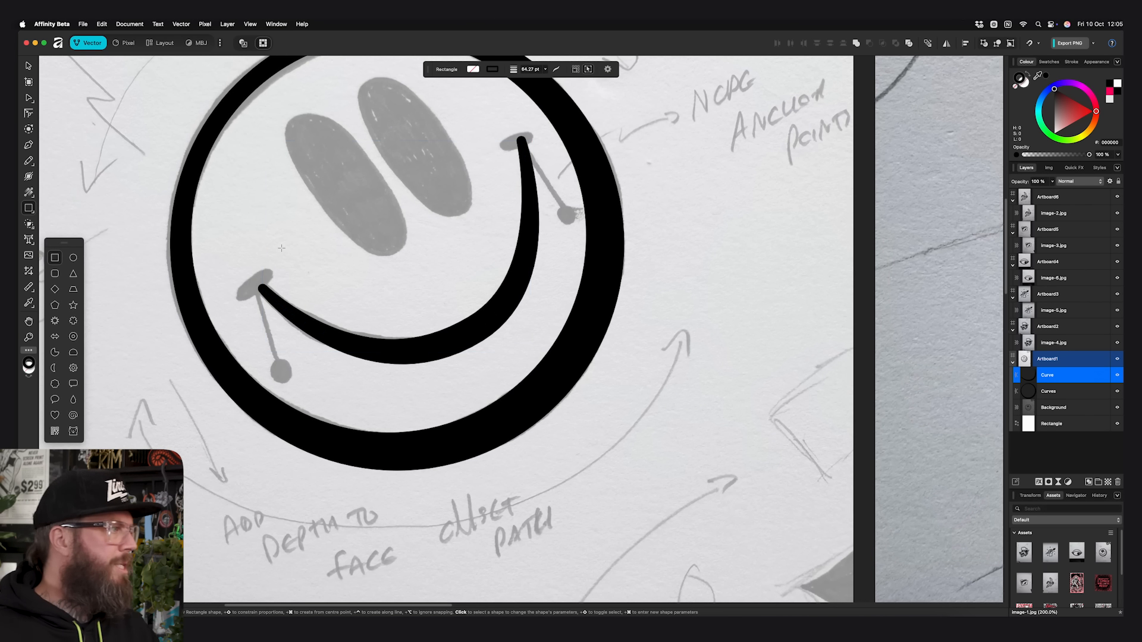
{"action": "scroll", "coordinate": [282, 259], "scroll_direction": "left", "scroll_amount": 2}
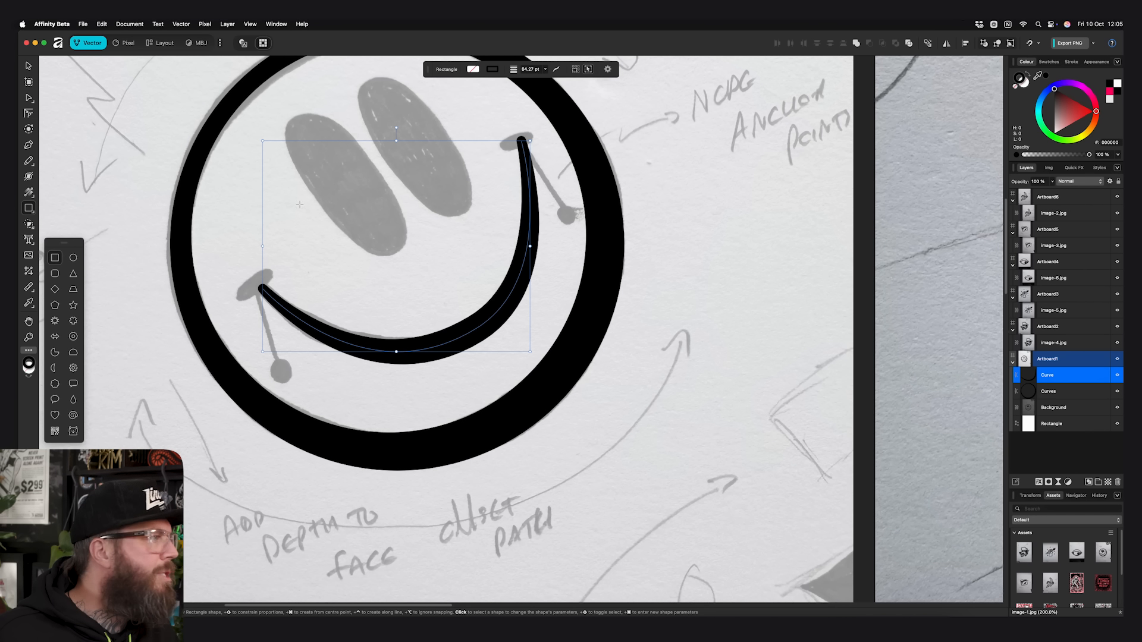
{"action": "left_click_drag", "start_coordinate": [274, 201], "coordinate": [324, 223]}
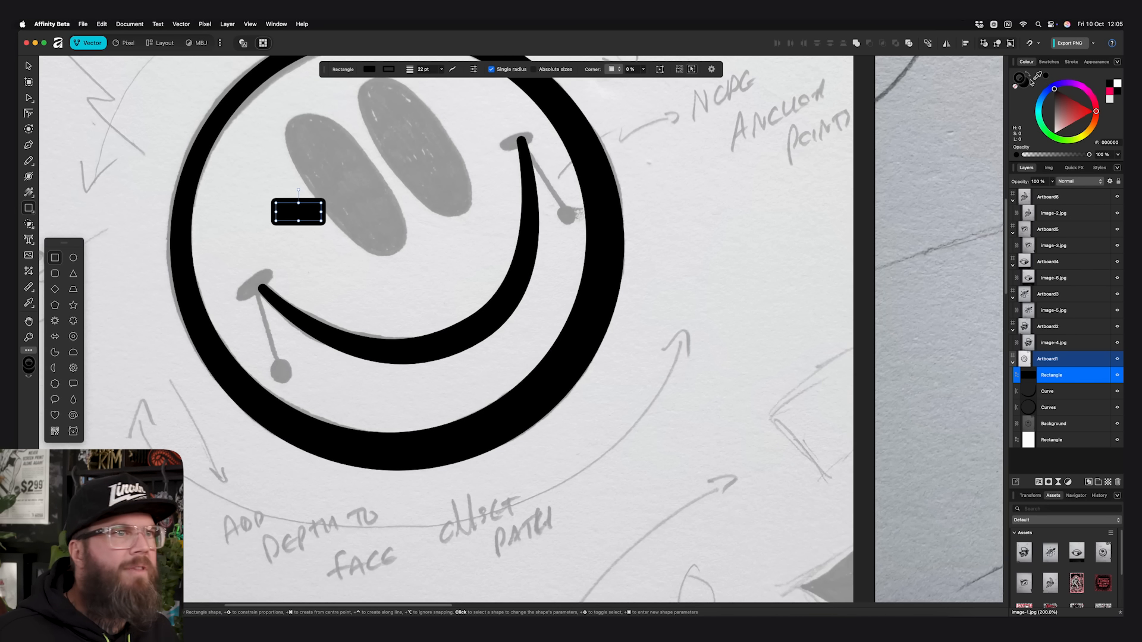
{"action": "key", "text": "x"}
{"action": "key", "text": "slash"}
Rotate the black rectangle to the angle of the sketched cap and place it centred over the left mouth corner
{"action": "key", "text": "v"}
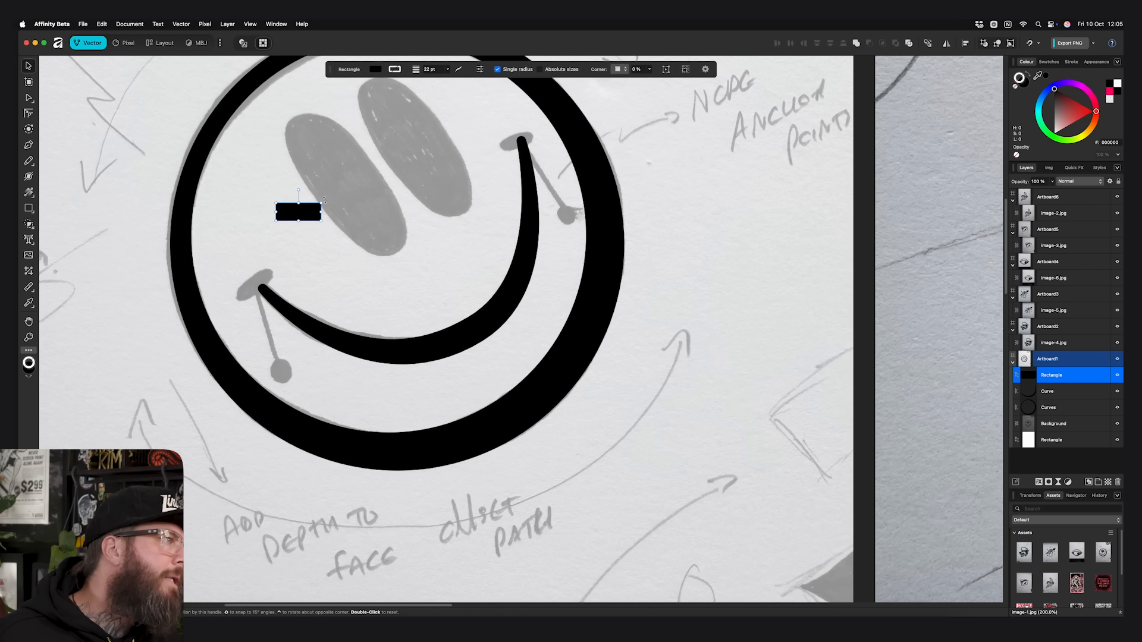
{"action": "left_click_drag", "start_coordinate": [325, 199], "coordinate": [270, 265]}
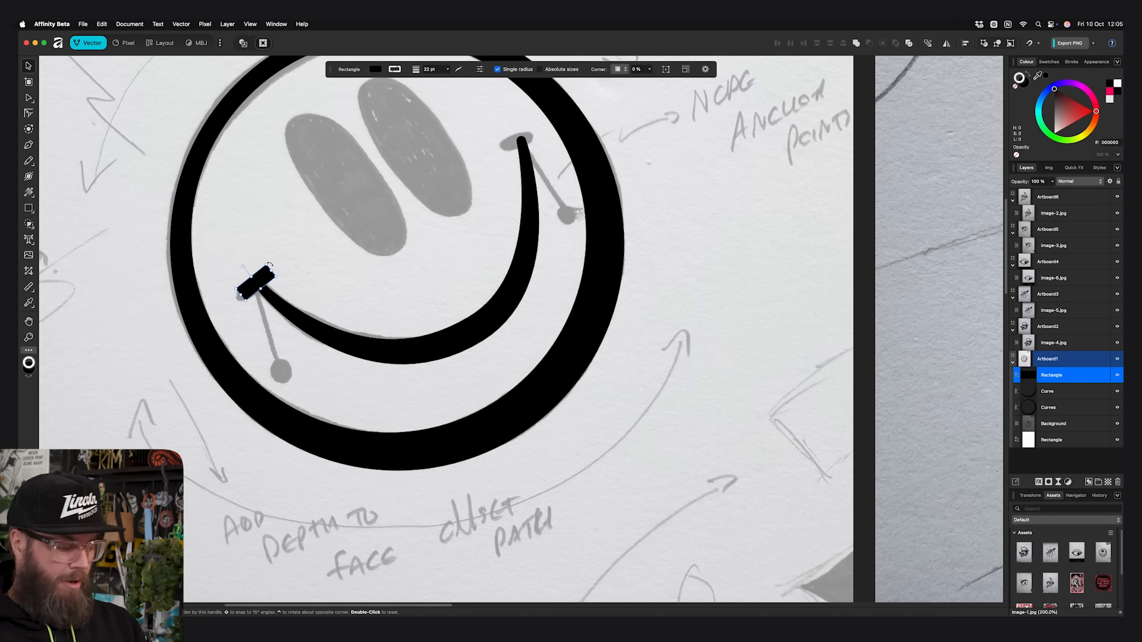
{"action": "key", "text": "super+equal"}
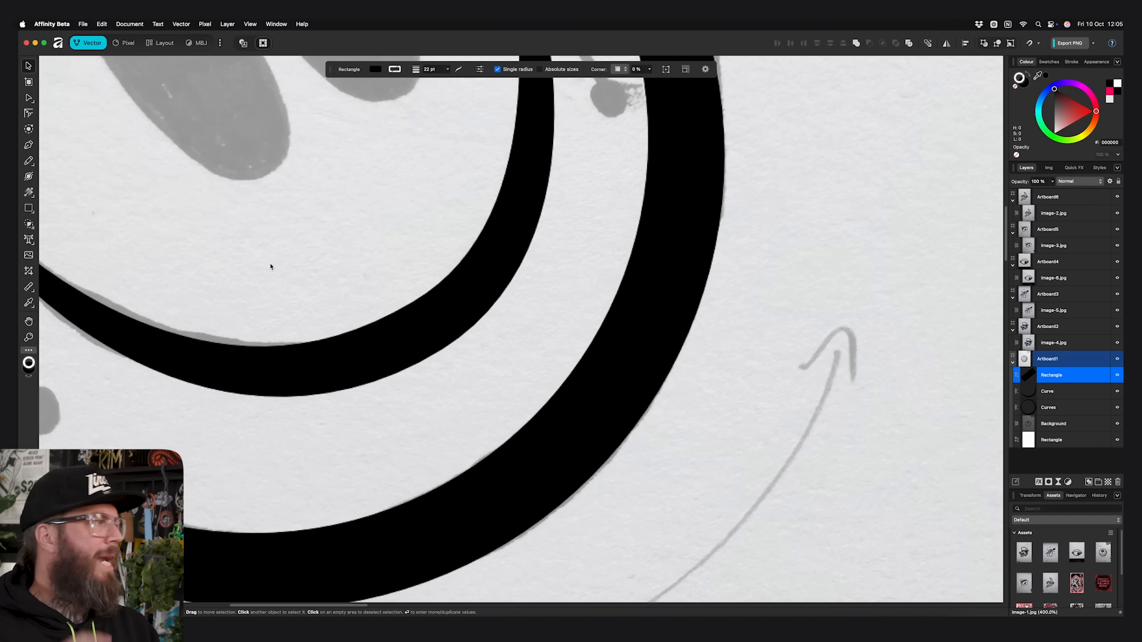
{"action": "scroll", "coordinate": [245, 253], "scroll_direction": "left", "scroll_amount": 5}
{"action": "scroll", "coordinate": [236, 247], "scroll_direction": "left", "scroll_amount": 3}
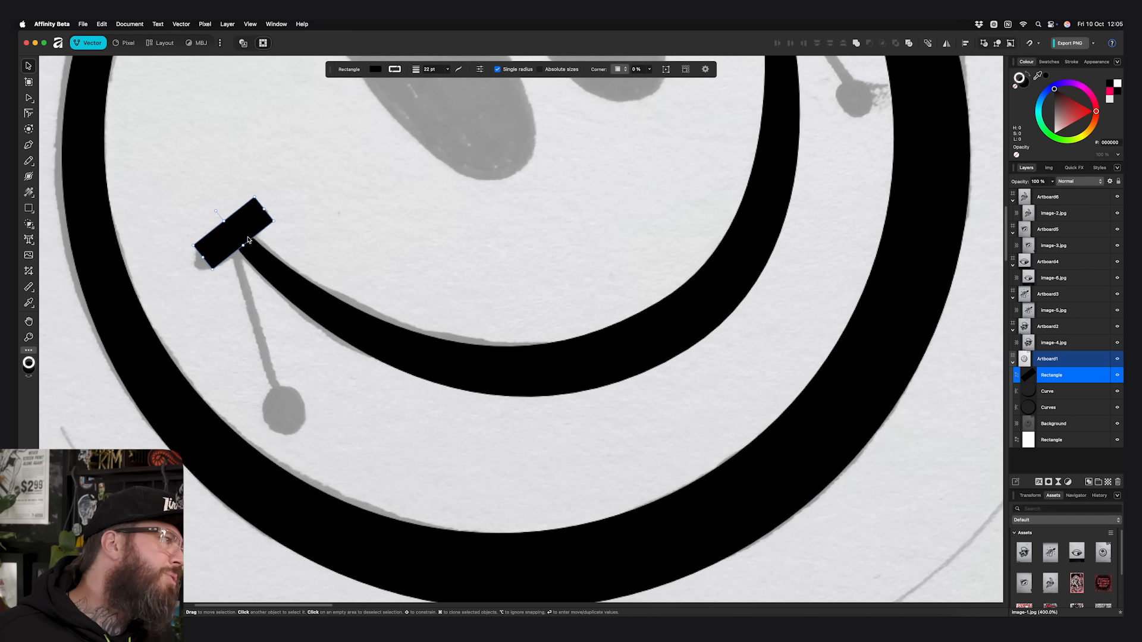
{"action": "left_click_drag", "start_coordinate": [248, 239], "coordinate": [252, 240]}
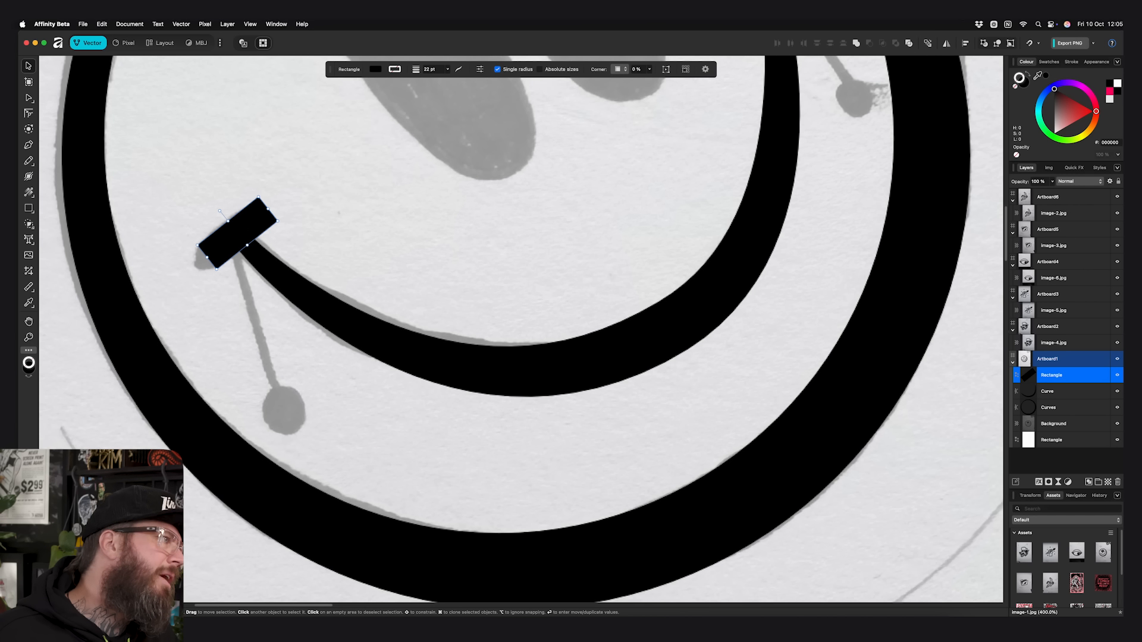
Round all four corners of the rectangle fully with the Corner tool to make a pill-shaped cap
{"action": "left_click", "coordinate": [29, 113]}
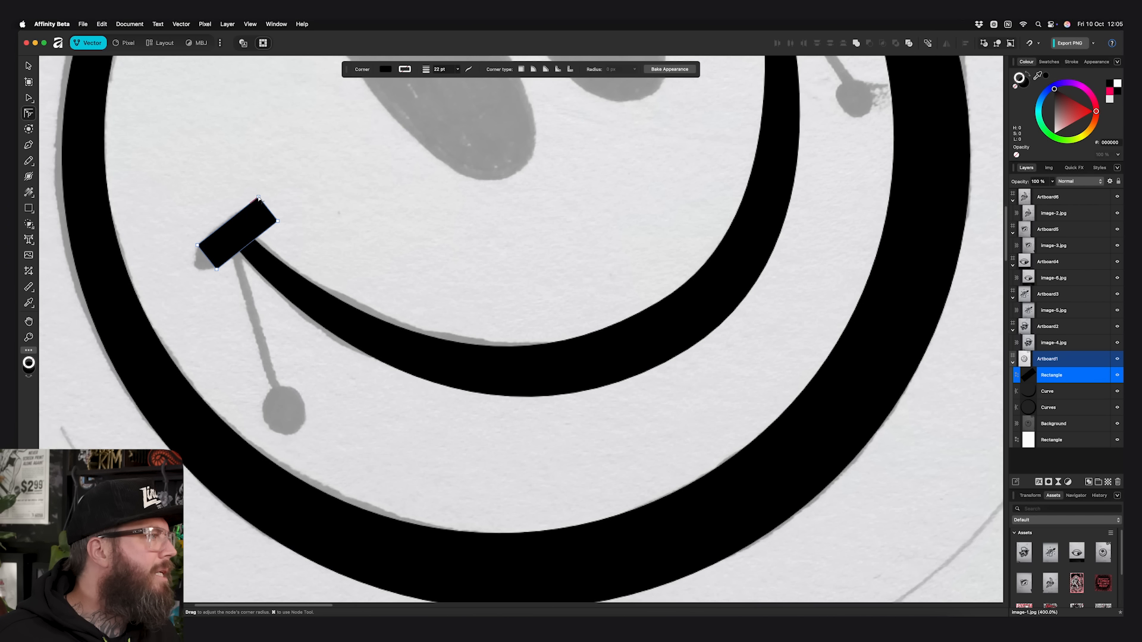
{"action": "left_click", "coordinate": [277, 221]}
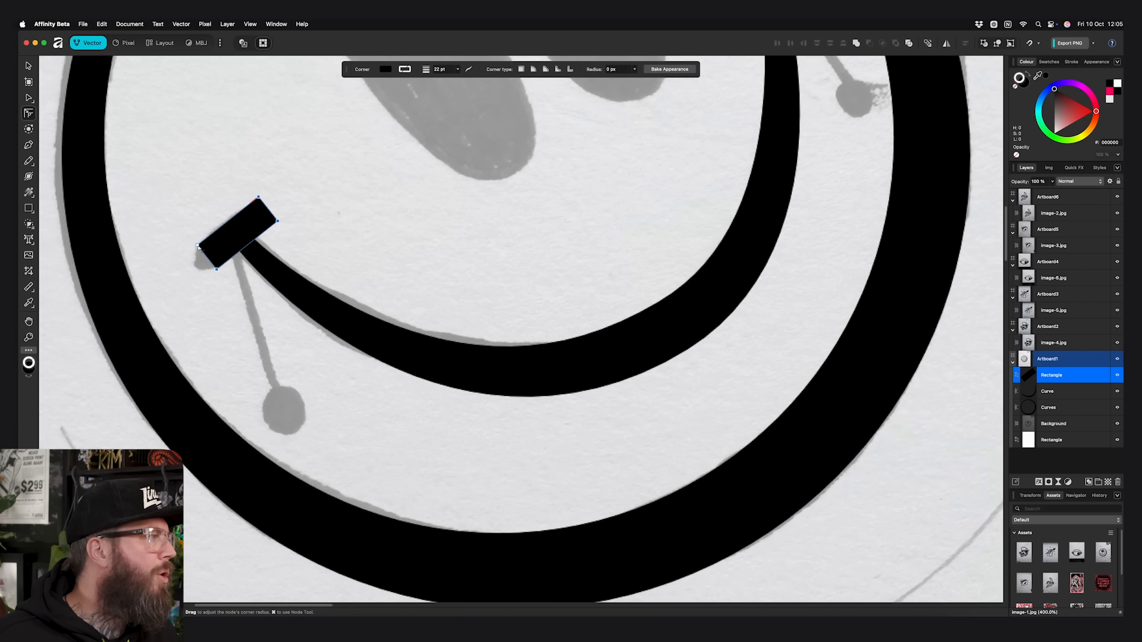
{"action": "left_click_drag", "start_coordinate": [260, 200], "coordinate": [243, 223]}
Duplicate the pill-shaped cap and place the copy over the right mouth corner, rotated to match the sketch
{"action": "key", "text": "v"}
{"action": "key", "text": "super+minus"}
{"action": "key", "text": "super+minus"}
{"action": "key", "text": "super+j"}
{"action": "left_click_drag", "start_coordinate": [306, 256], "coordinate": [648, 142]}
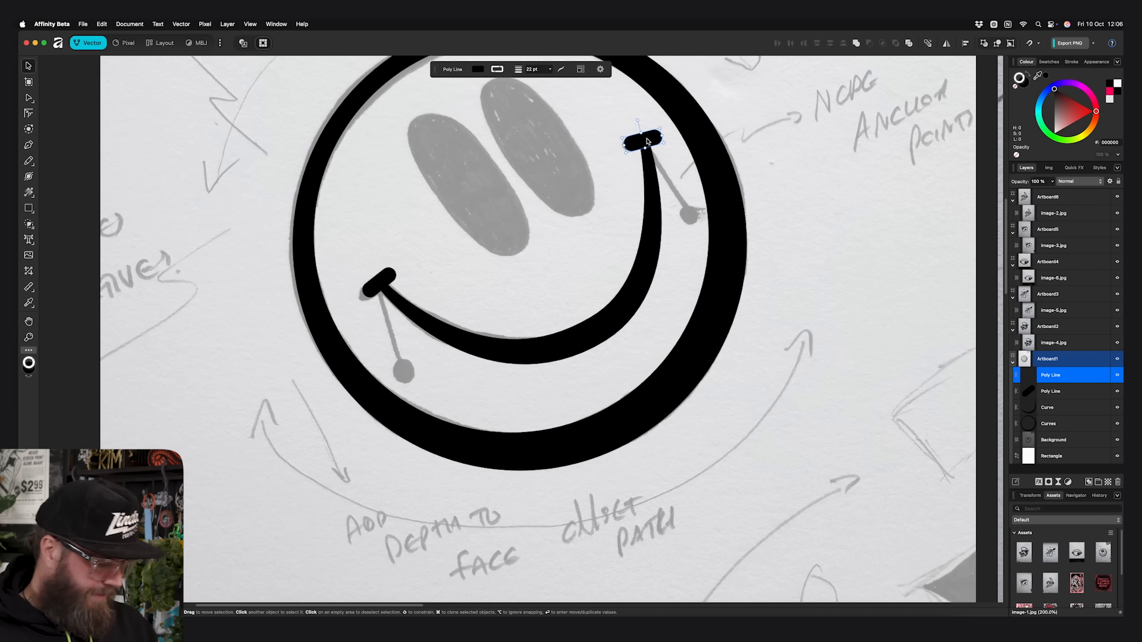
Draw a straight Pen line from the left mouth-corner cap to the sketched dot below it, with a black 9 pt stroke
{"action": "key", "text": "super+plus"}
{"action": "key", "text": "p"}
{"action": "left_click", "coordinate": [234, 236]}
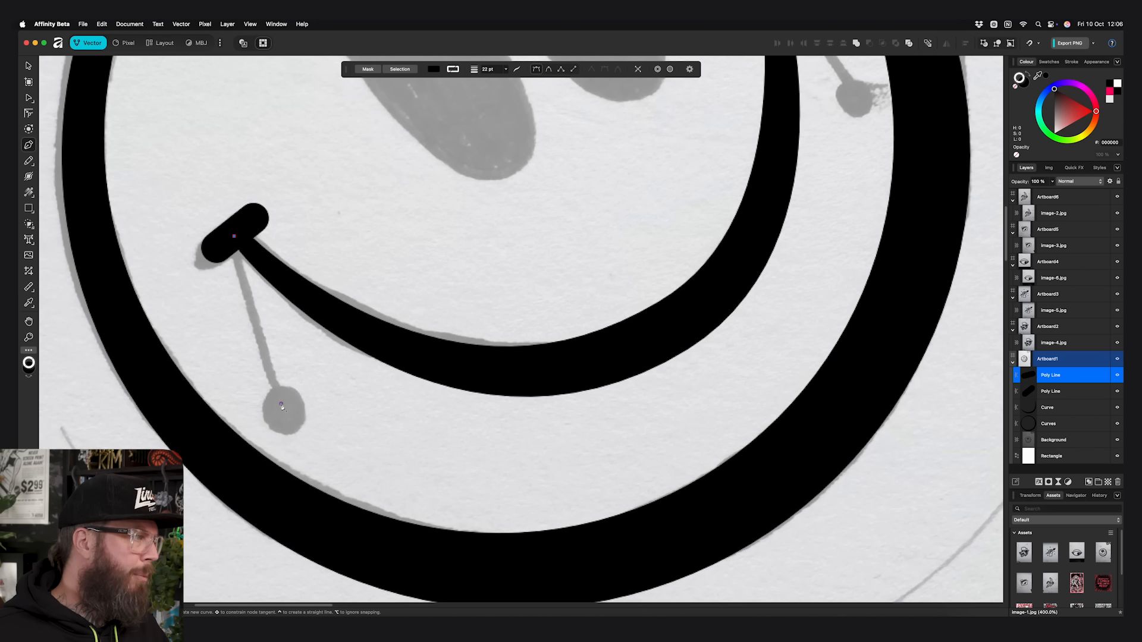
{"action": "left_click", "coordinate": [280, 403]}
{"action": "scroll", "coordinate": [489, 69], "scroll_direction": "up", "scroll_amount": 7}
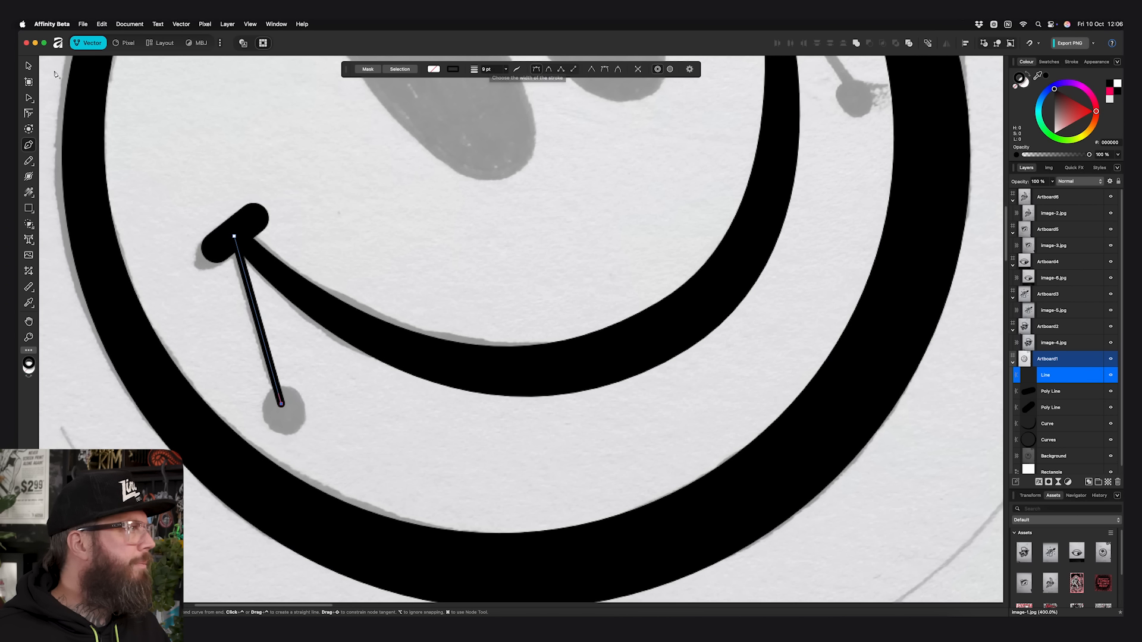
{"action": "key", "text": "v"}
{"action": "left_click", "coordinate": [258, 279]}
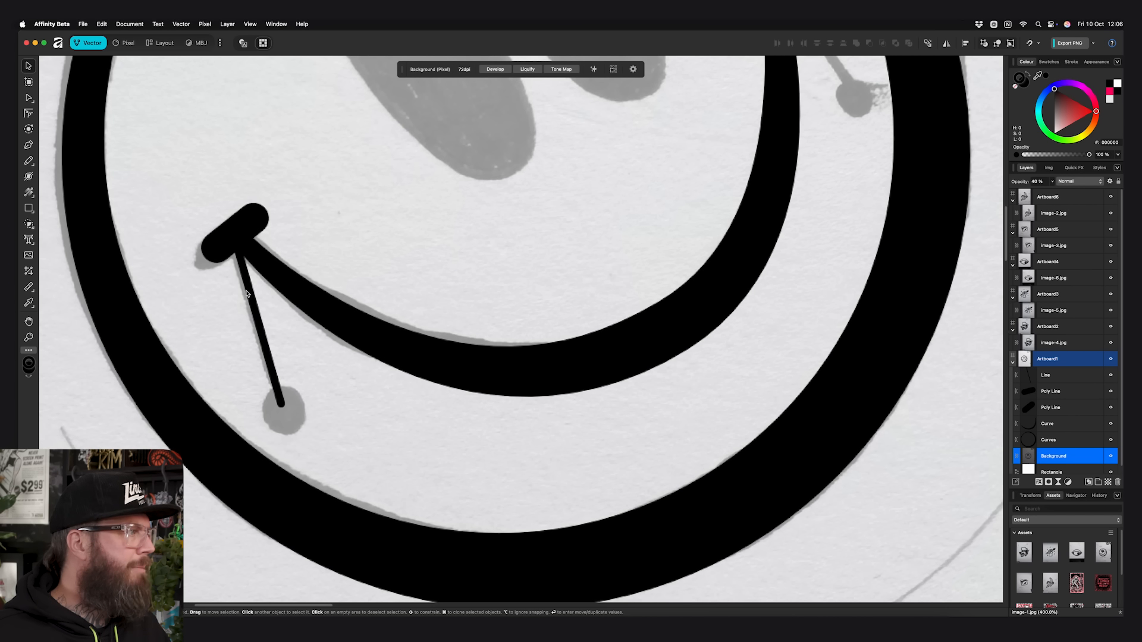
{"action": "left_click", "coordinate": [250, 292]}
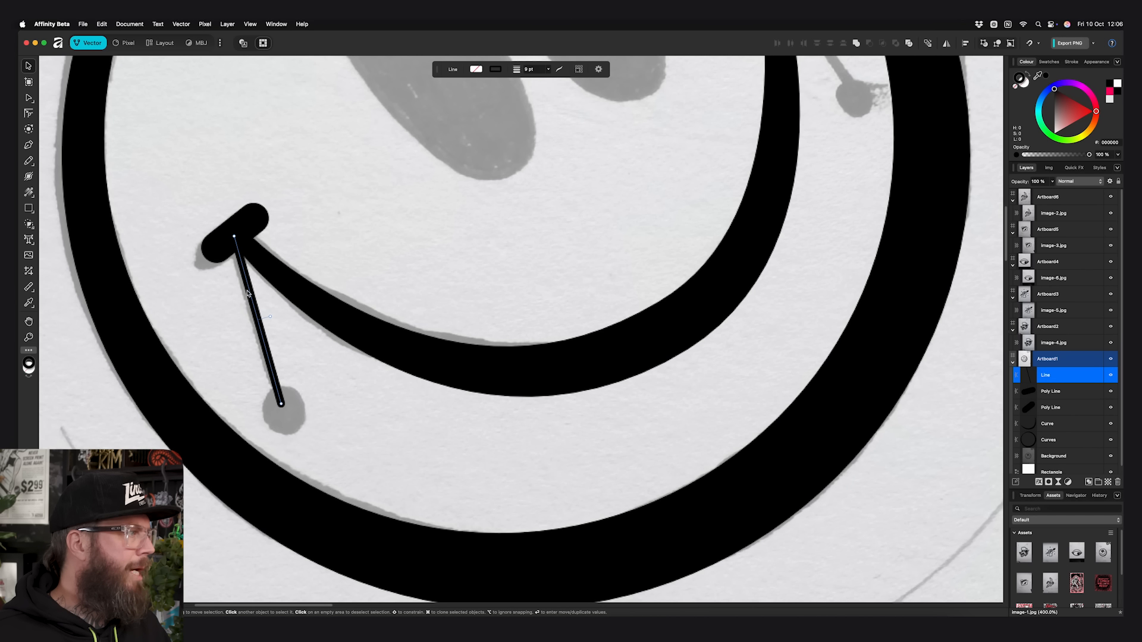
Duplicate the handle line and fit the copy to the sketched handle at the right mouth corner
{"action": "key", "text": "super+minus"}
{"action": "key", "text": "super+minus"}
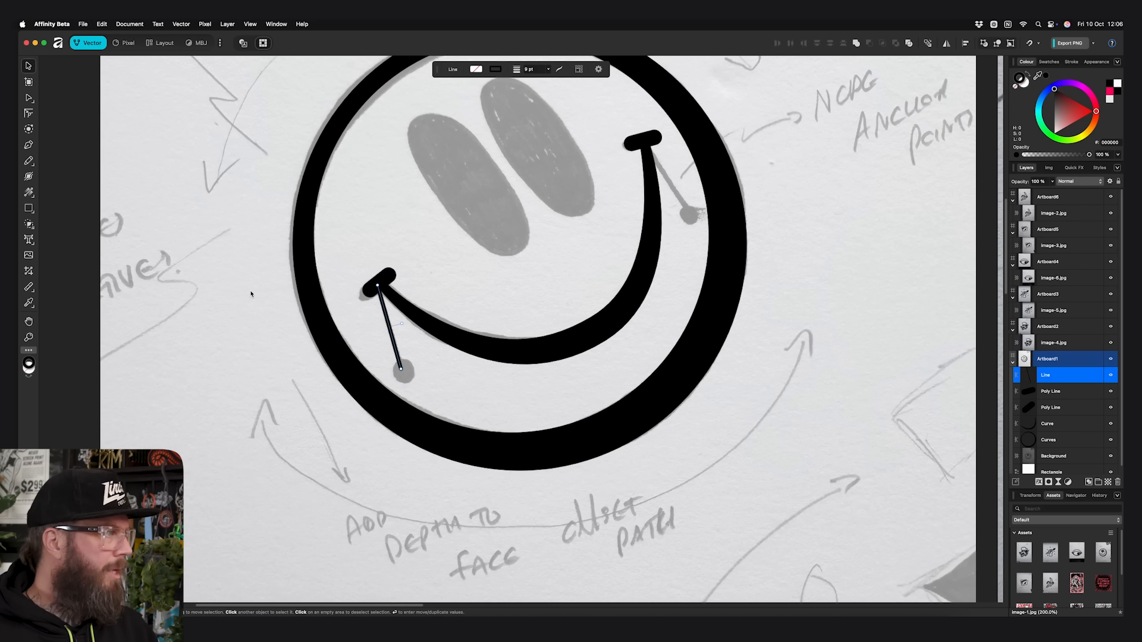
{"action": "key", "text": "super+j"}
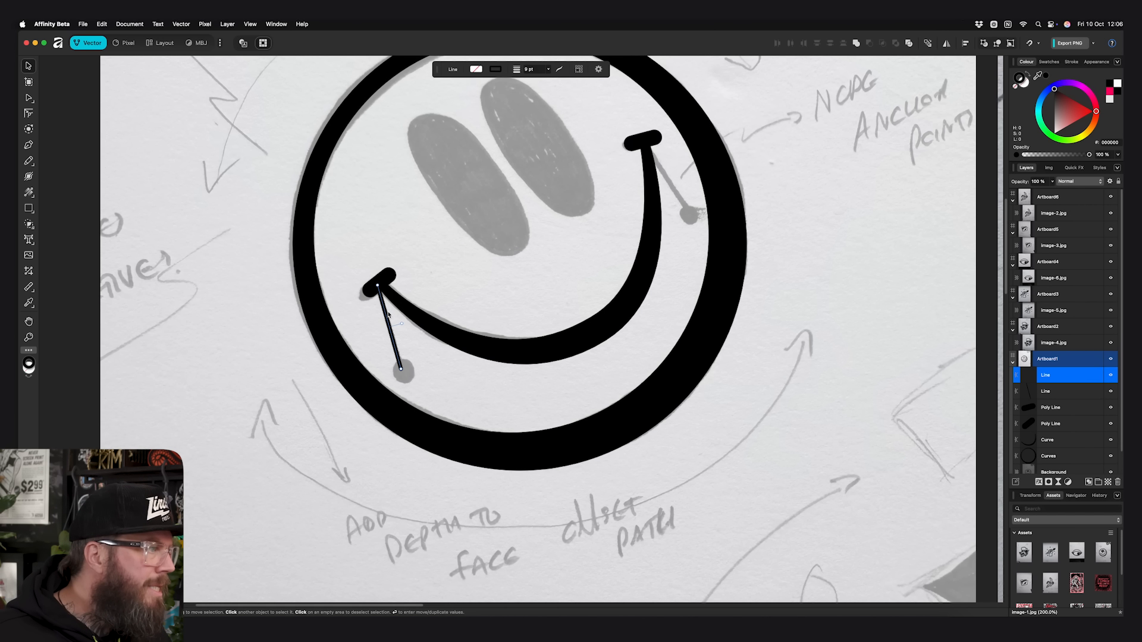
{"action": "left_click_drag", "start_coordinate": [391, 314], "coordinate": [675, 192]}
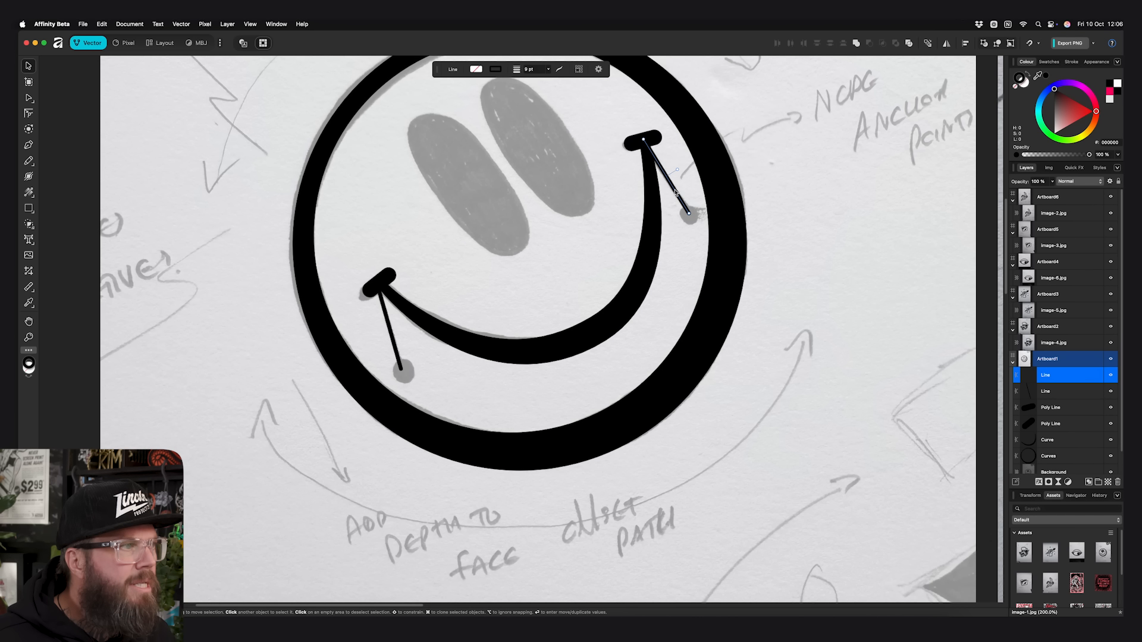
Draw a small black circle without a stroke at the left handle's end and duplicate it onto the right handle's end
{"action": "left_click_drag", "start_coordinate": [29, 208], "coordinate": [57, 209]}
{"action": "left_click_drag", "start_coordinate": [412, 359], "coordinate": [435, 381]}
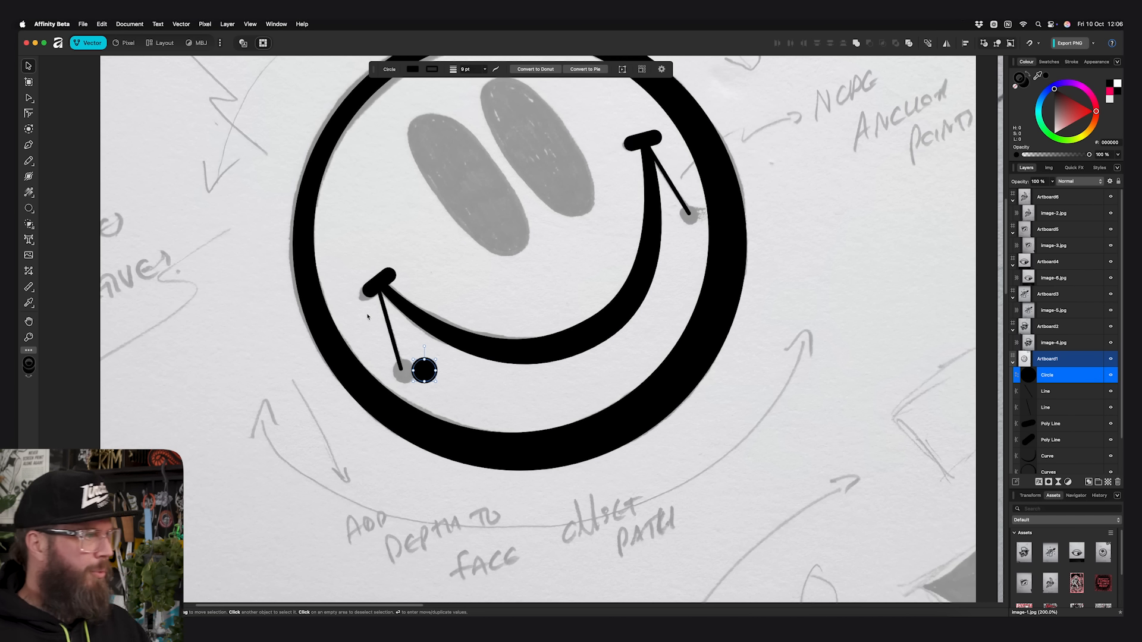
{"action": "left_click", "coordinate": [1016, 87]}
{"action": "left_click_drag", "start_coordinate": [433, 379], "coordinate": [411, 378]}
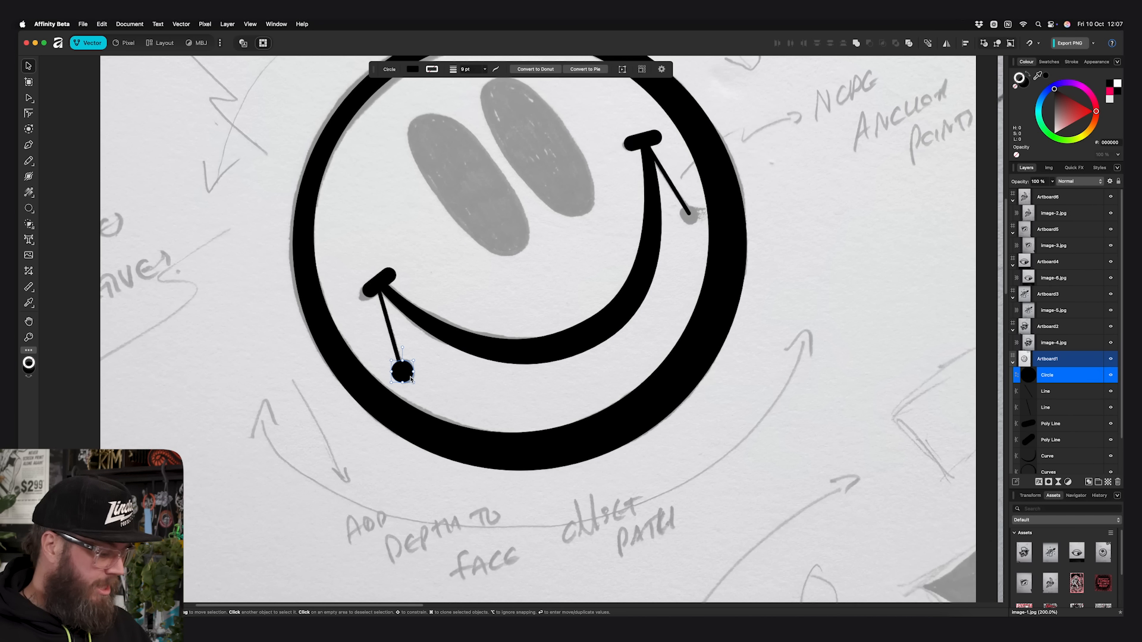
{"action": "key", "text": "super+j"}
{"action": "left_click_drag", "start_coordinate": [411, 379], "coordinate": [688, 219]}
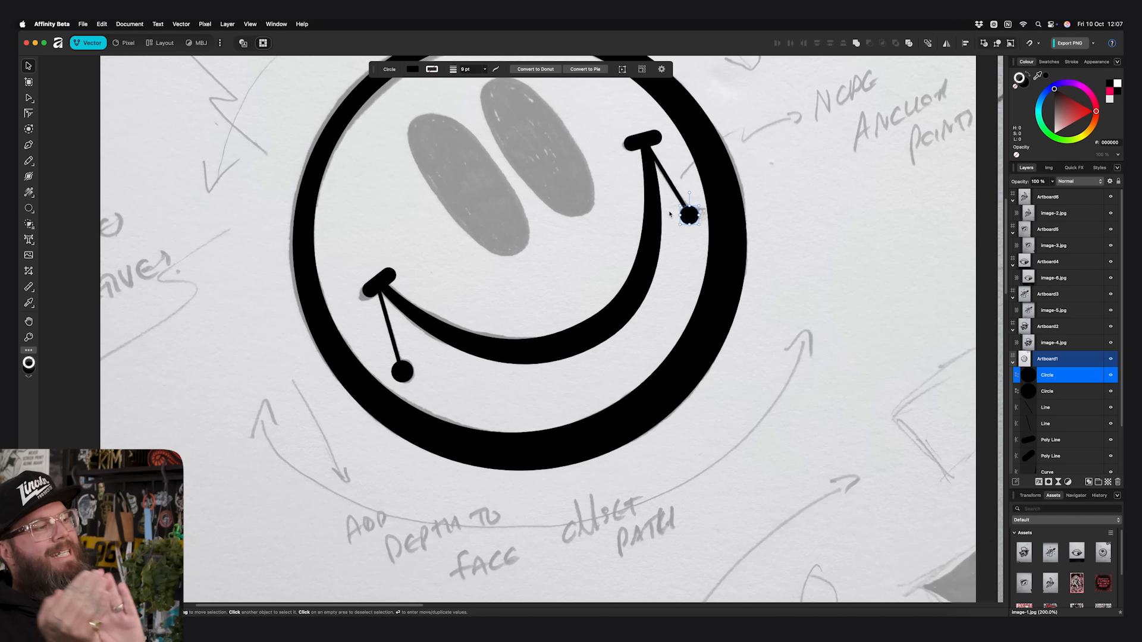
Shrink the pill-shaped cap at the right mouth corner slightly
{"action": "left_click", "coordinate": [657, 140]}
{"action": "mouse_move", "coordinate": [659, 137]}
{"action": "left_mouse_down"}
{"action": "mouse_move", "coordinate": [670, 123]}
{"action": "mouse_move", "coordinate": [644, 143]}
{"action": "left_mouse_up"}
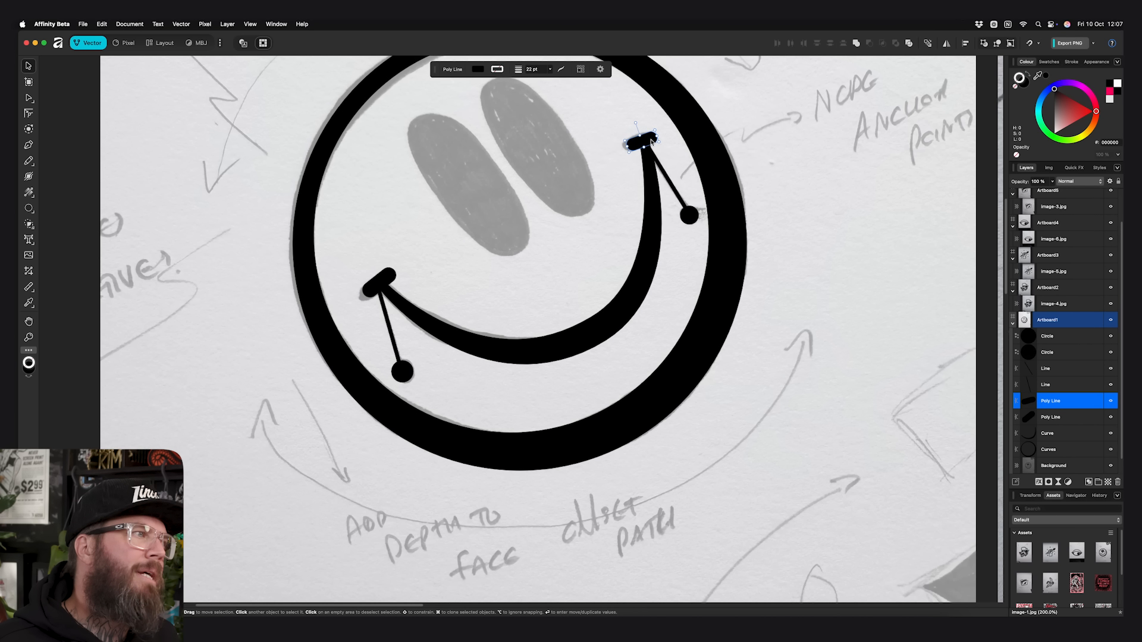
{"action": "left_click", "coordinate": [691, 218]}
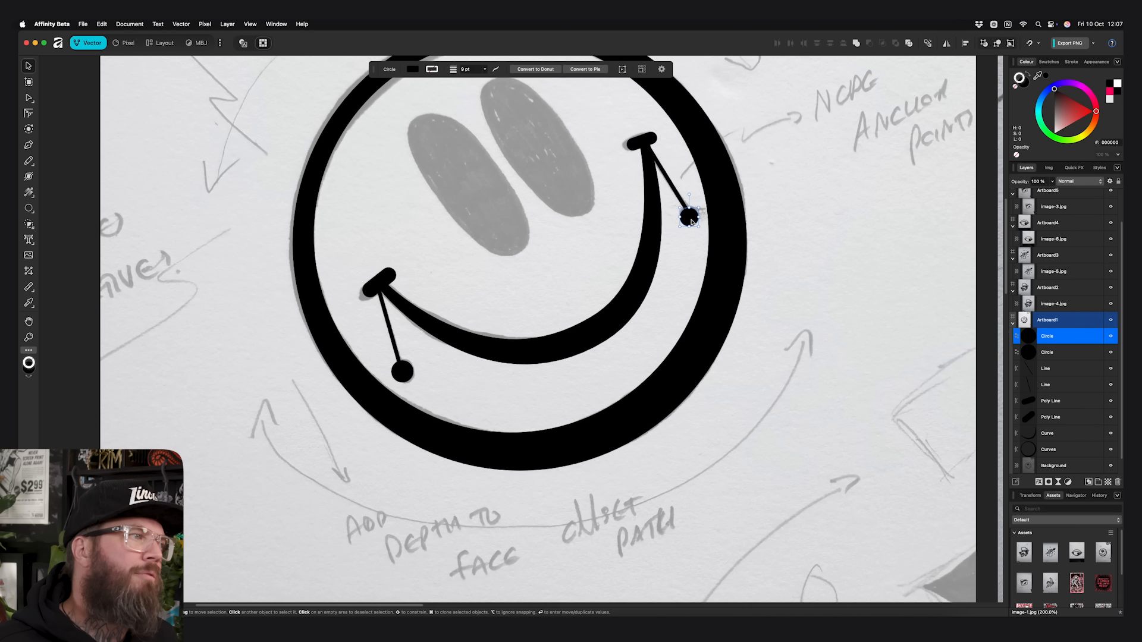
Hide the Background sketch layer to check the linework on white, and show it again
{"action": "scroll", "coordinate": [556, 238], "scroll_direction": "up", "scroll_amount": 3}
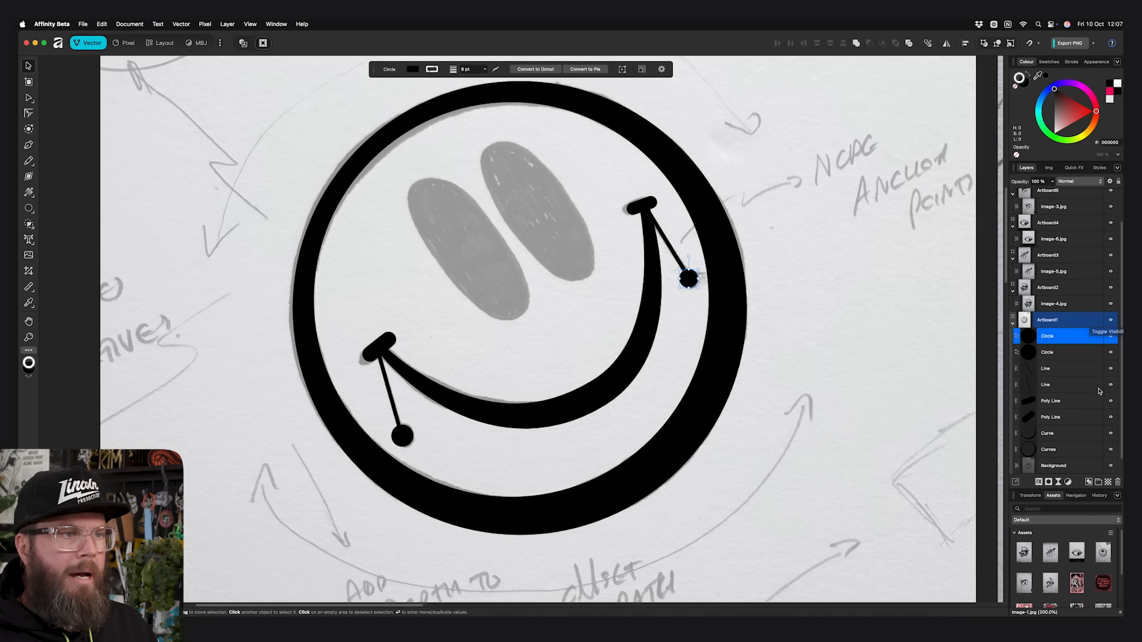
{"action": "scroll", "coordinate": [1107, 357], "scroll_direction": "down", "scroll_amount": 2}
{"action": "left_click", "coordinate": [1112, 451]}
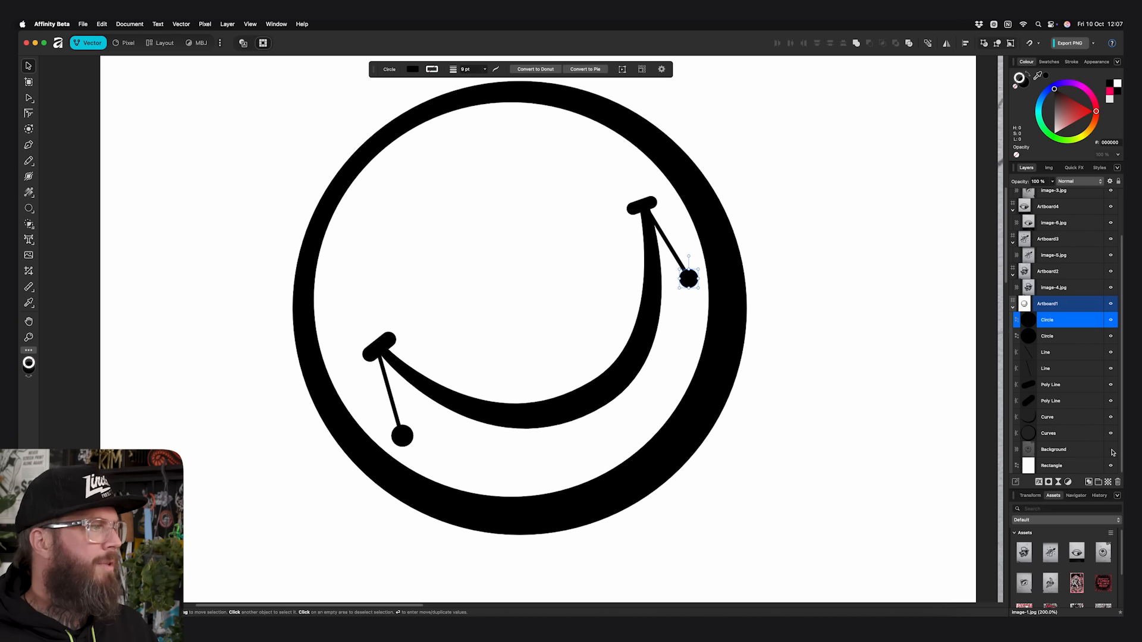
{"action": "left_click", "coordinate": [1111, 450]}
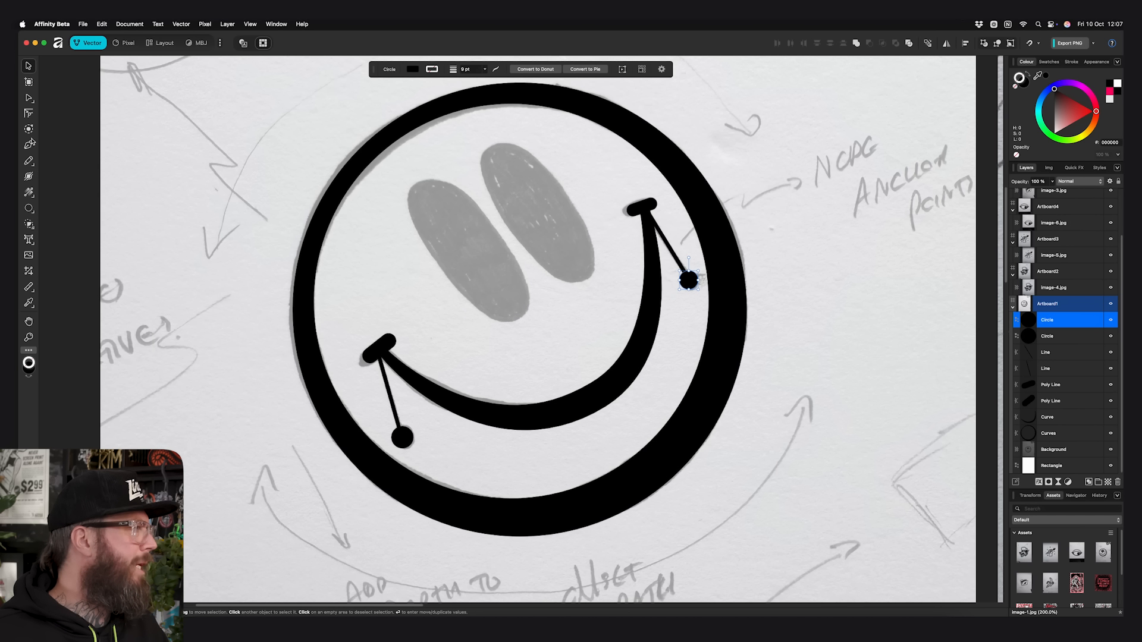
Trace the left eye as a closed Pen curve with four nodes, two at the rounded ends and two along the sides
{"action": "key", "text": "p"}
{"action": "left_click", "coordinate": [488, 218]}
{"action": "left_click_drag", "start_coordinate": [417, 185], "coordinate": [383, 208]}
{"action": "left_click_drag", "start_coordinate": [436, 261], "coordinate": [436, 263]}
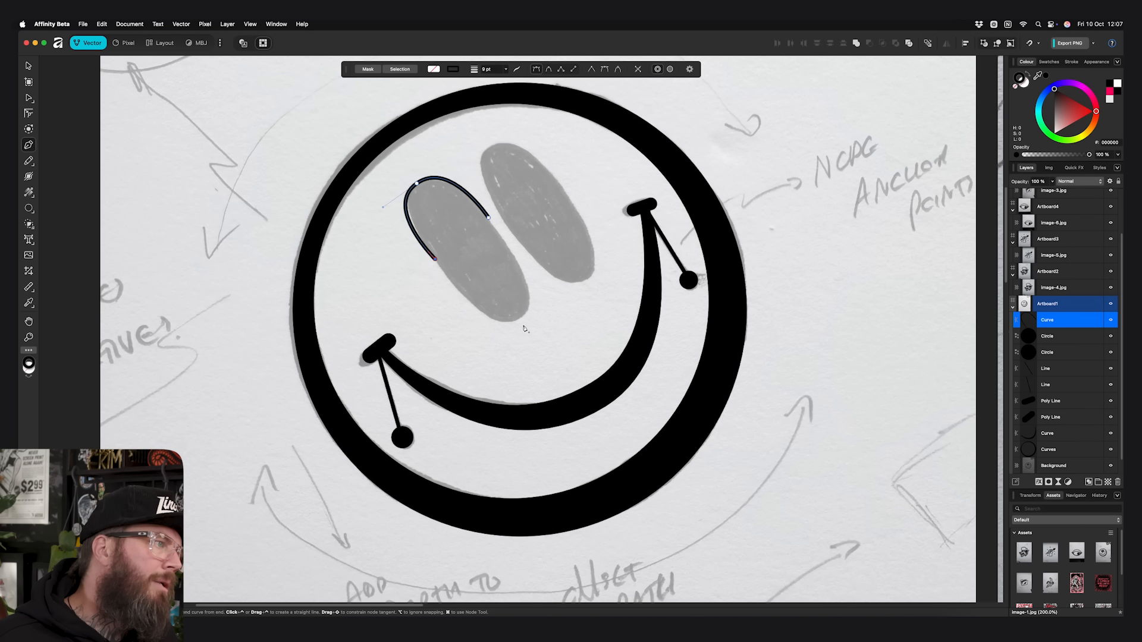
{"action": "left_click_drag", "start_coordinate": [523, 321], "coordinate": [558, 295]}
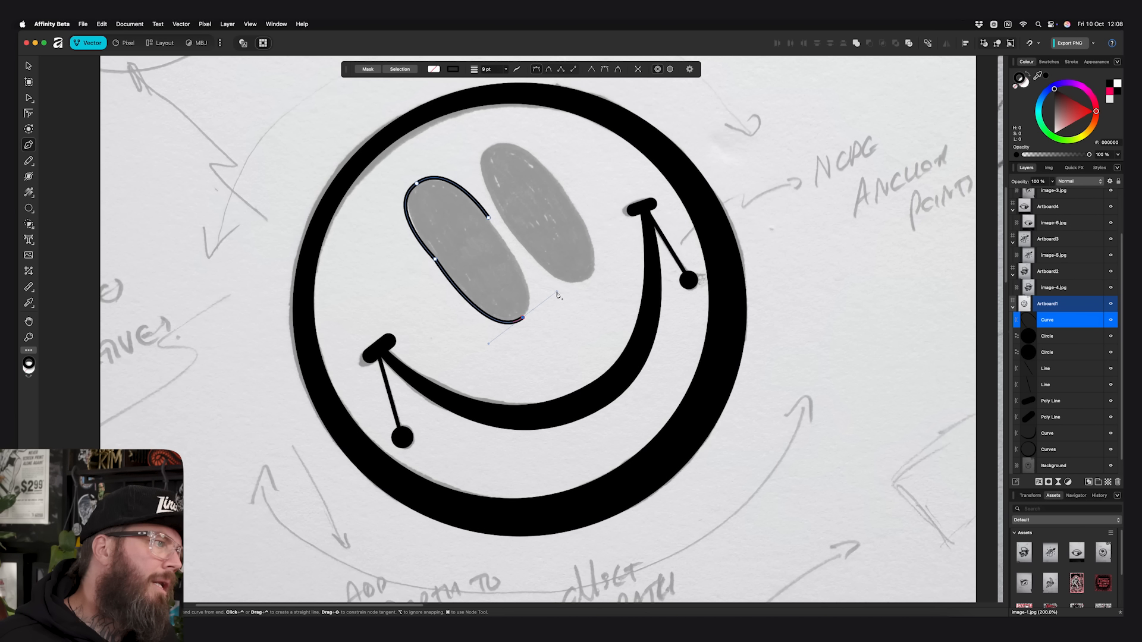
{"action": "left_click", "coordinate": [489, 220]}
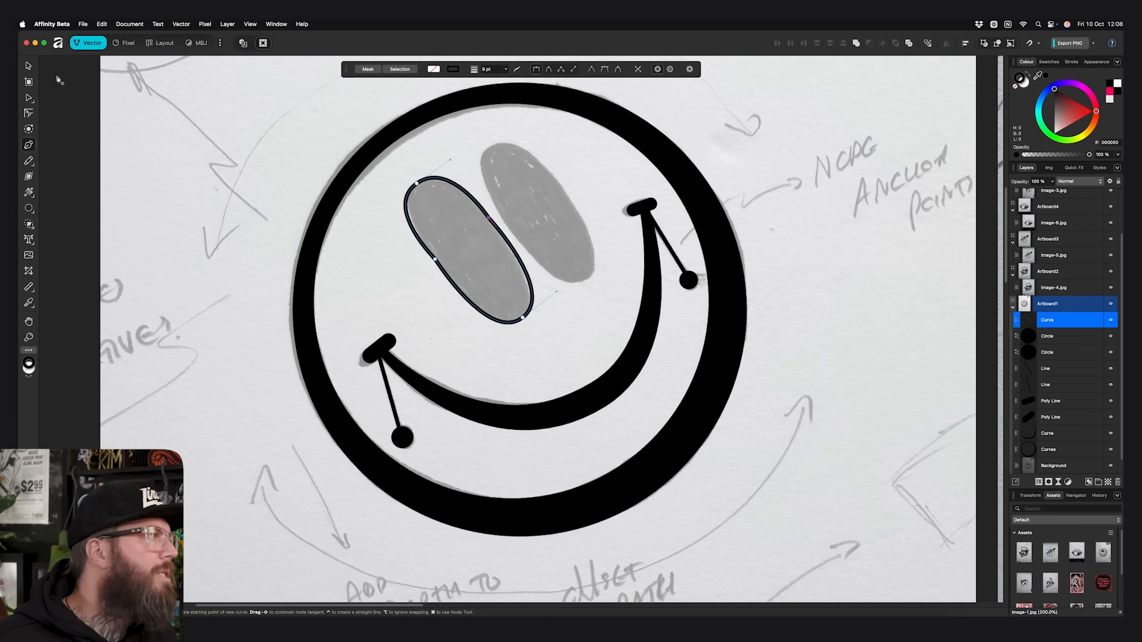
Refine the left eye's curve by pulling in the outer handle of its upper-end node to tighten the outline
{"action": "left_click", "coordinate": [29, 97]}
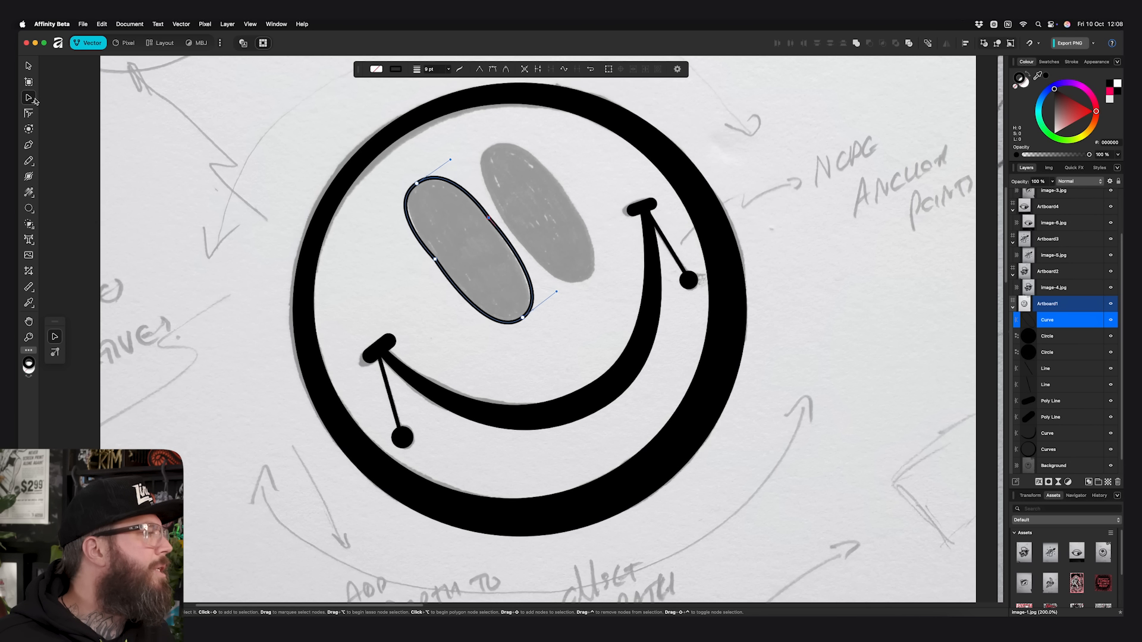
{"action": "left_click", "coordinate": [436, 260]}
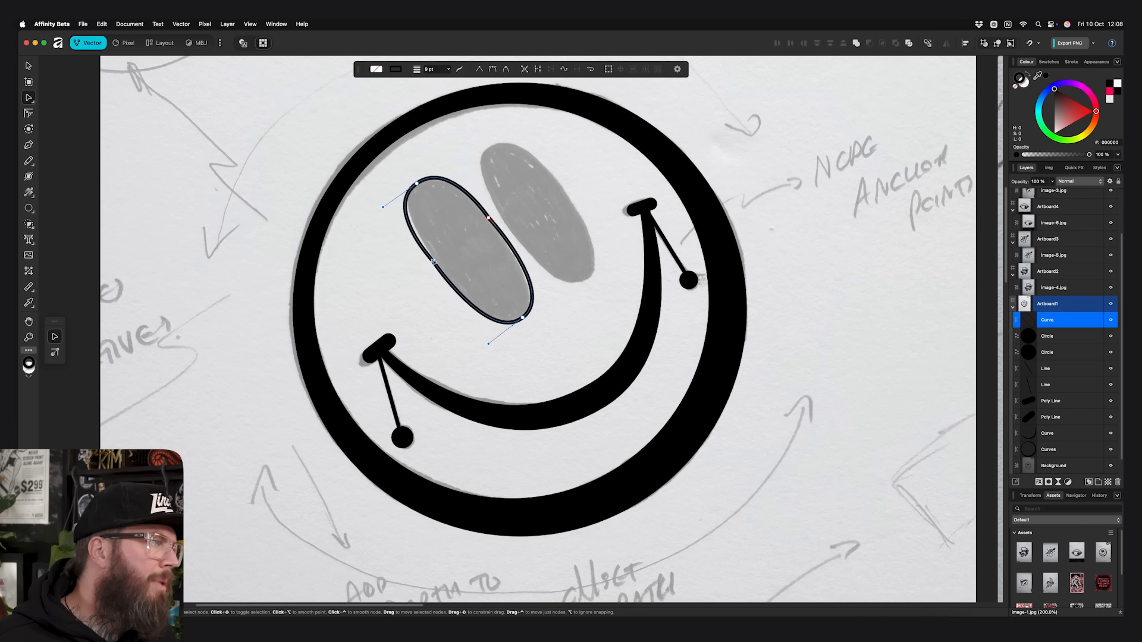
{"action": "left_click_drag", "start_coordinate": [382, 207], "coordinate": [391, 204]}
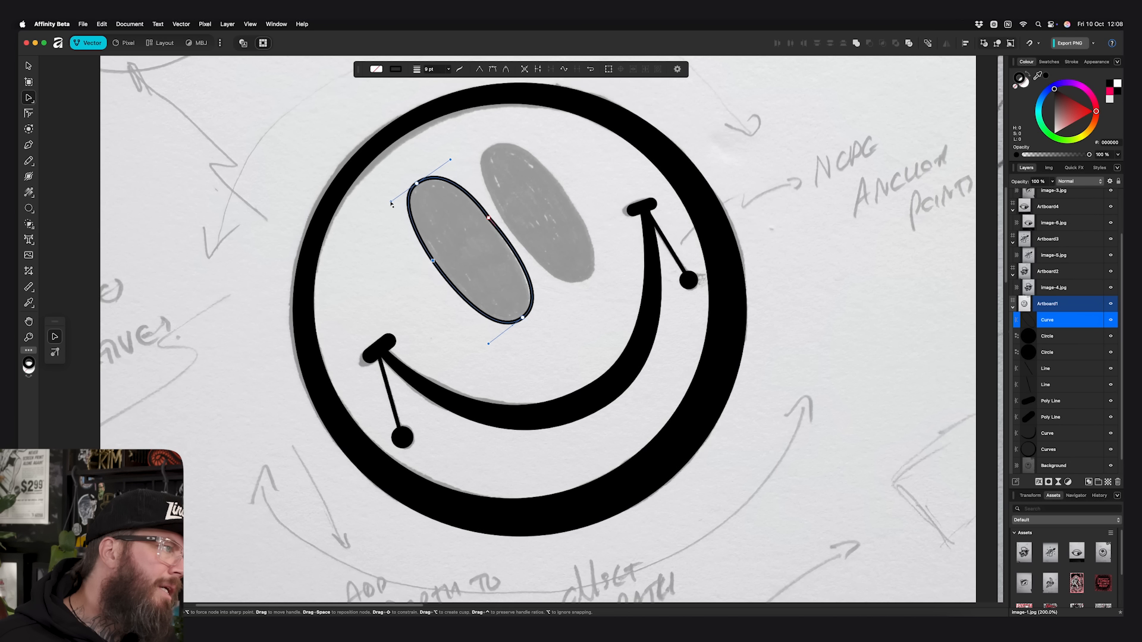
{"action": "left_click", "coordinate": [488, 219]}
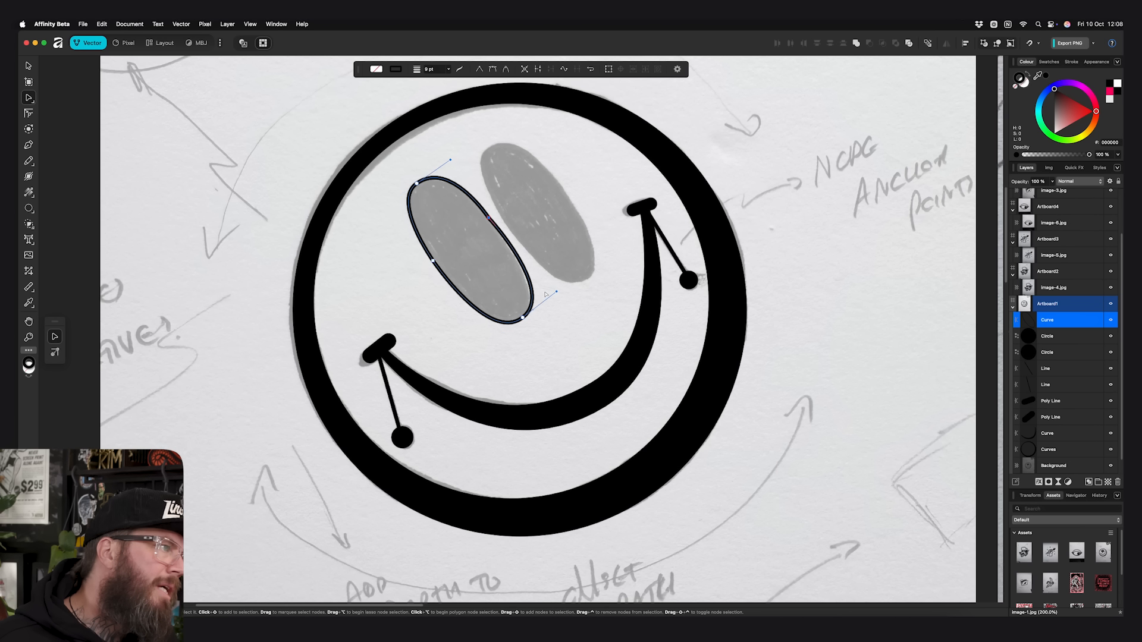
Swap the left eye's stroke for a solid black fill, then duplicate it onto the right eye sketch and shrink the copy slightly
{"action": "key", "text": "v"}
{"action": "left_click", "coordinate": [1027, 76]}
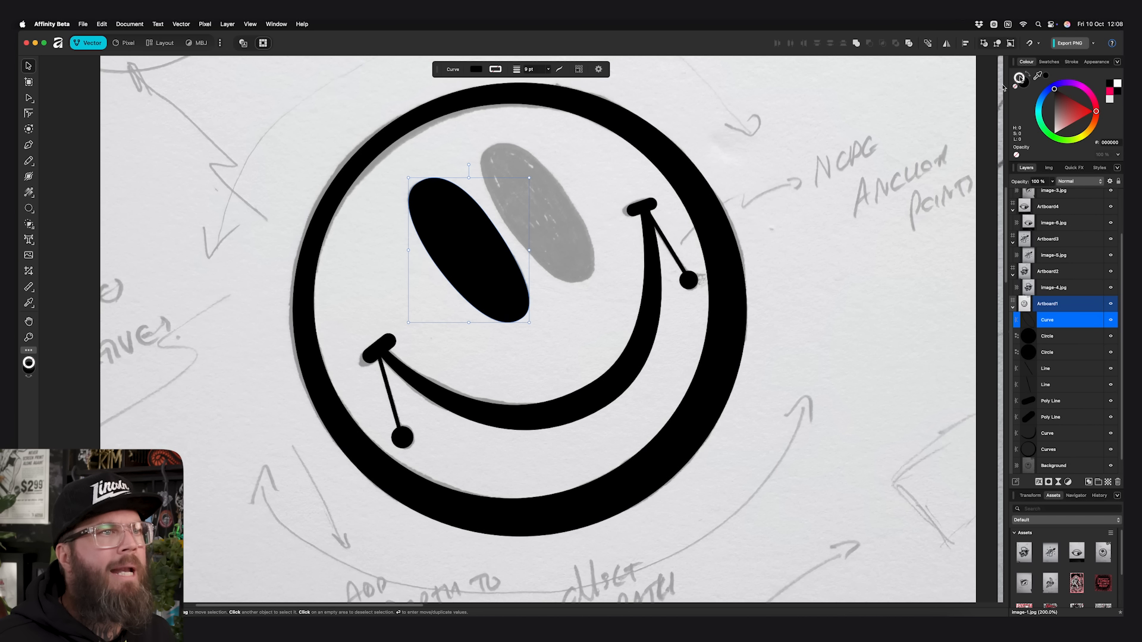
{"action": "mouse_move", "coordinate": [467, 239]}
{"action": "left_mouse_down"}
{"action": "mouse_move", "coordinate": [479, 258]}
{"action": "mouse_move", "coordinate": [467, 239]}
{"action": "left_mouse_up"}
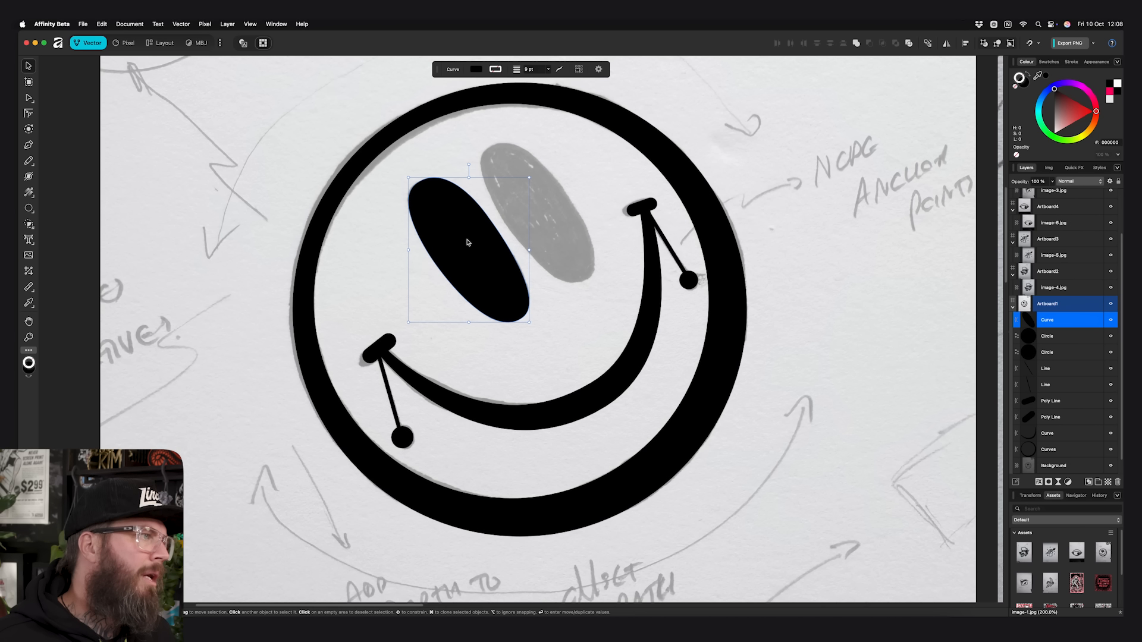
{"action": "left_click_drag", "start_coordinate": [468, 242], "coordinate": [538, 207], "text": "super"}
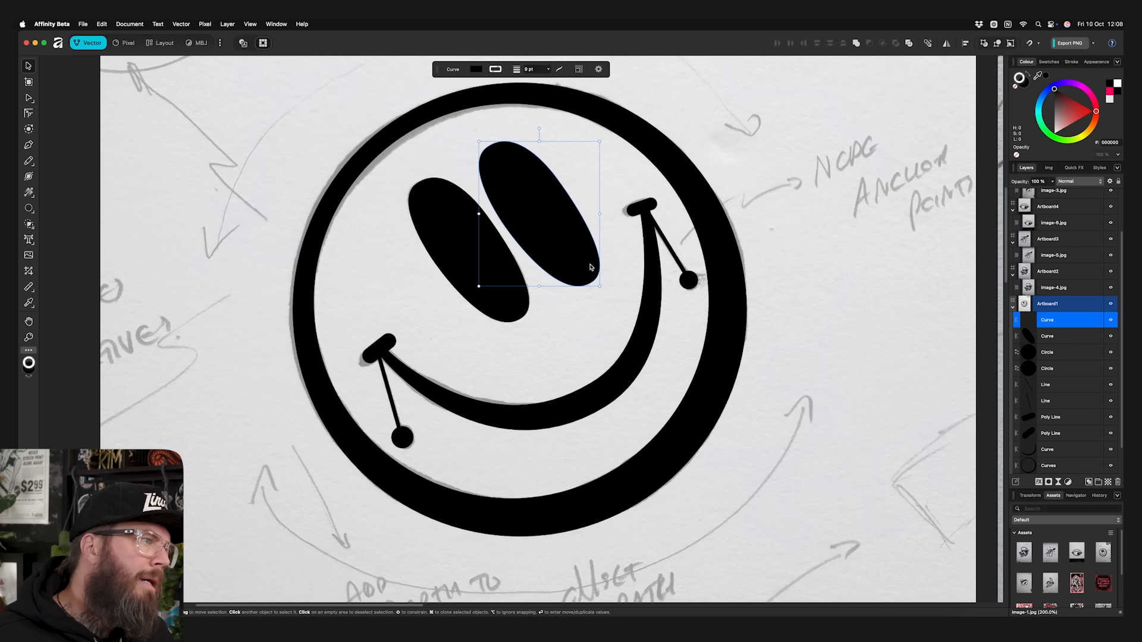
{"action": "left_click_drag", "start_coordinate": [600, 287], "coordinate": [597, 285]}
Enlarge the left eye slightly and nudge it back over its sketch
{"action": "left_click", "coordinate": [497, 304]}
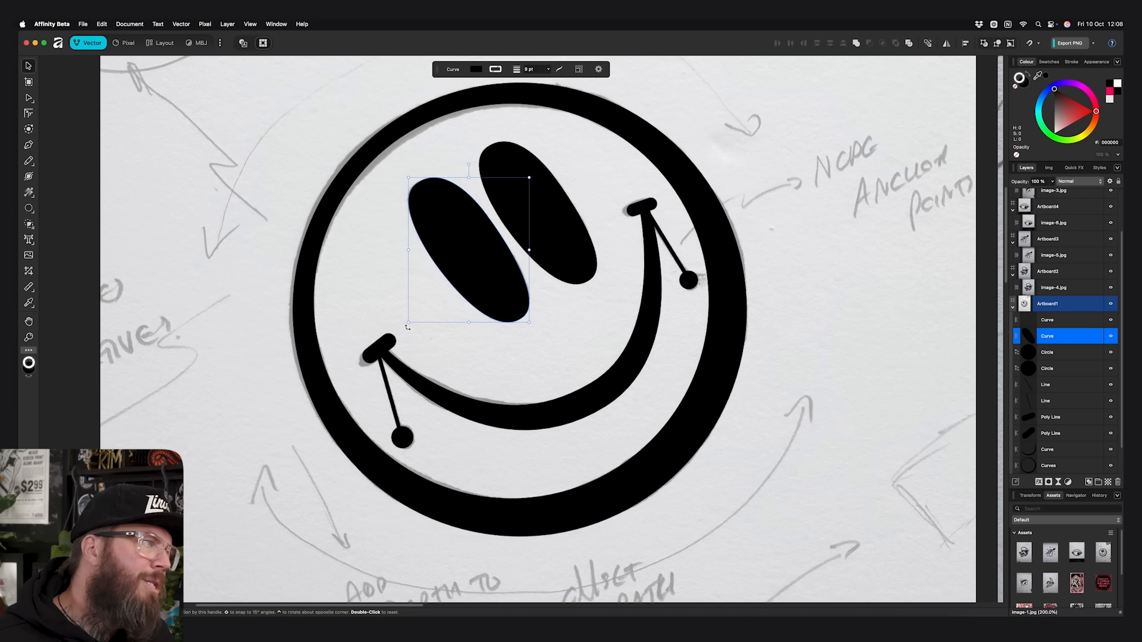
{"action": "left_click_drag", "start_coordinate": [407, 323], "coordinate": [403, 327]}
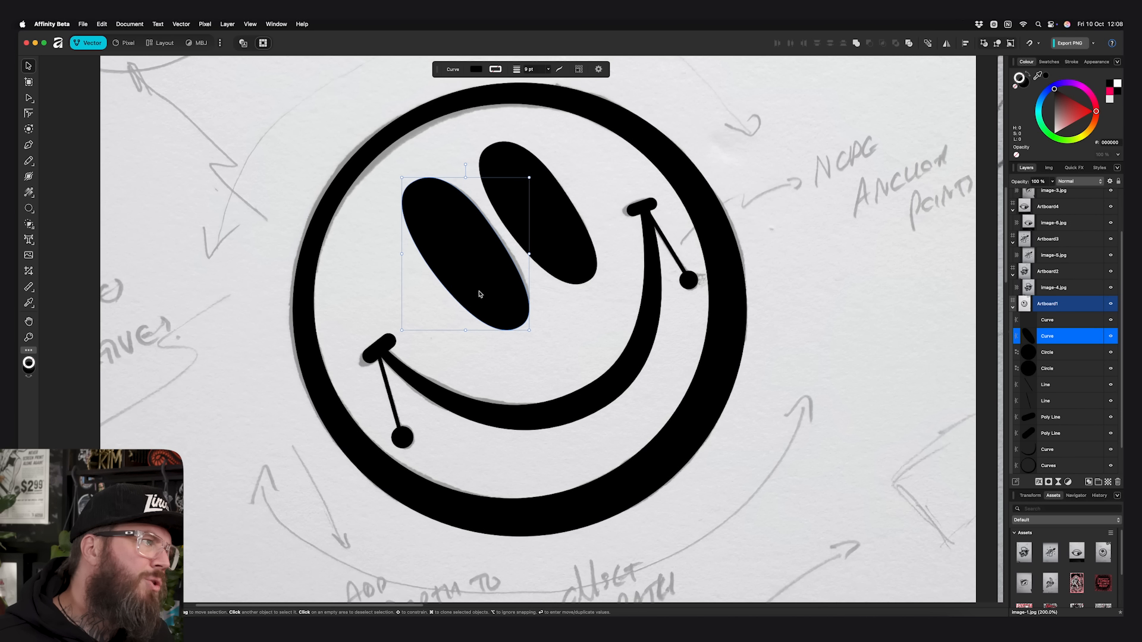
{"action": "left_click_drag", "start_coordinate": [485, 292], "coordinate": [484, 291]}
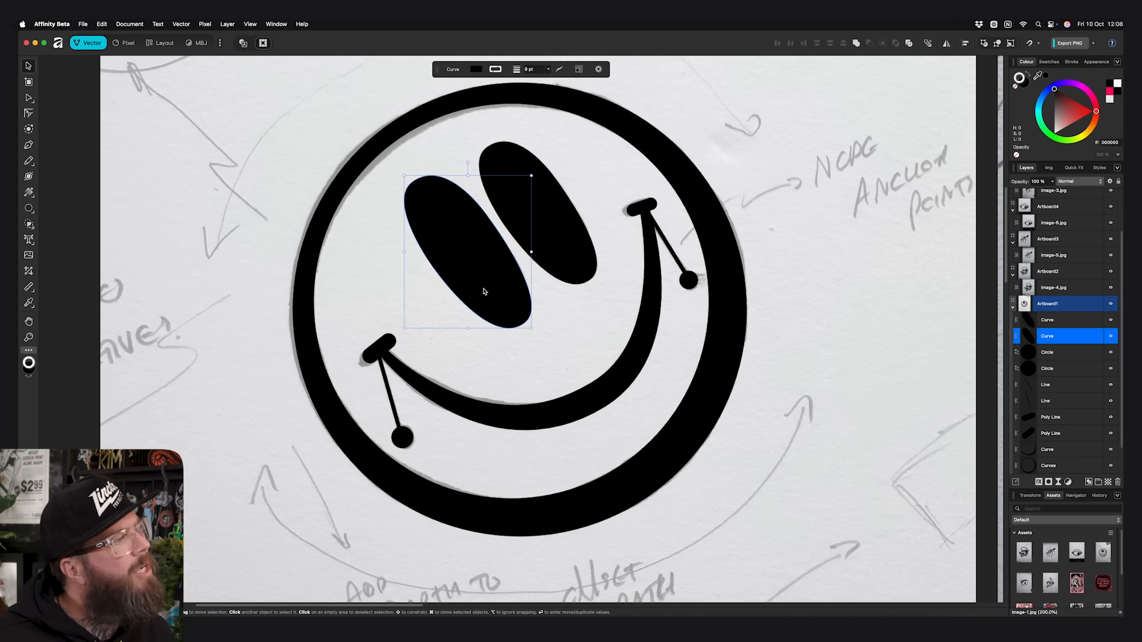
Rotate the right eye about 180 degrees and nudge it into place beside the left eye
{"action": "left_click_drag", "start_coordinate": [573, 260], "coordinate": [577, 259]}
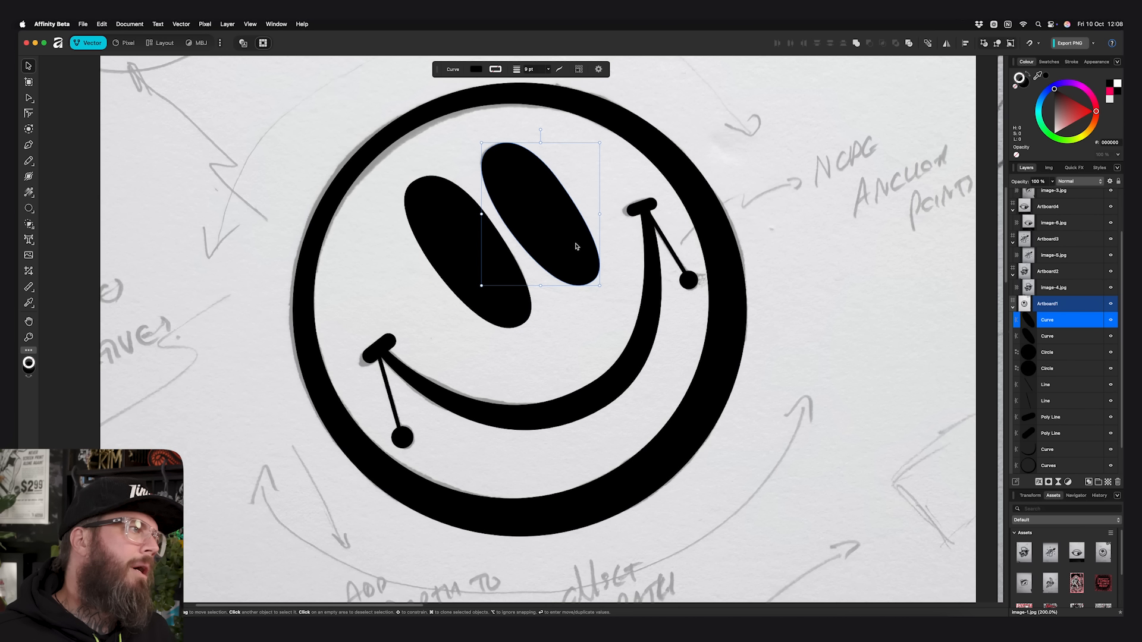
{"action": "left_click_drag", "start_coordinate": [605, 140], "coordinate": [455, 318]}
{"action": "left_click_drag", "start_coordinate": [574, 264], "coordinate": [576, 266]}
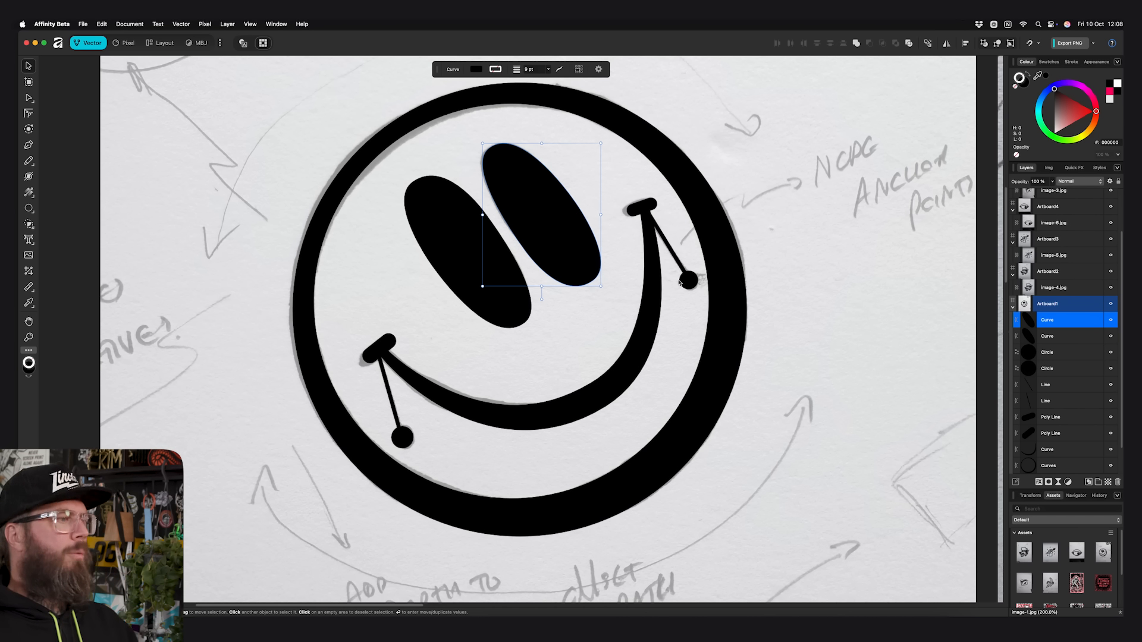
Hide the Background sketch layer on Artboard1 and deselect the artwork to view the finished smiley on white
{"action": "scroll", "coordinate": [1110, 393], "scroll_direction": "down", "scroll_amount": 2}
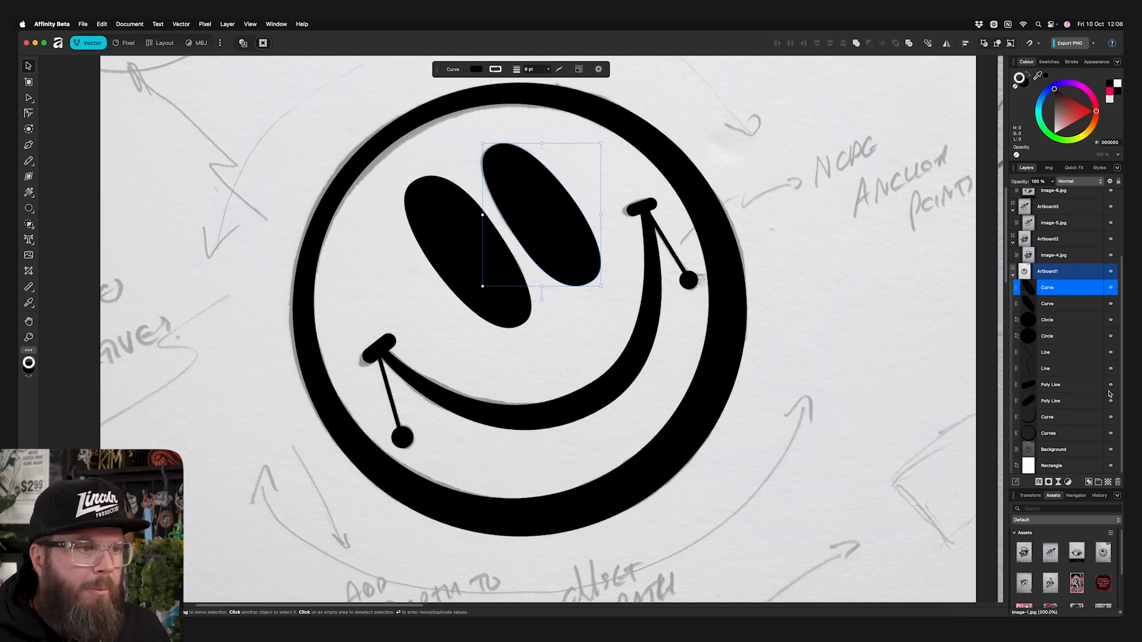
{"action": "left_click", "coordinate": [1110, 450]}
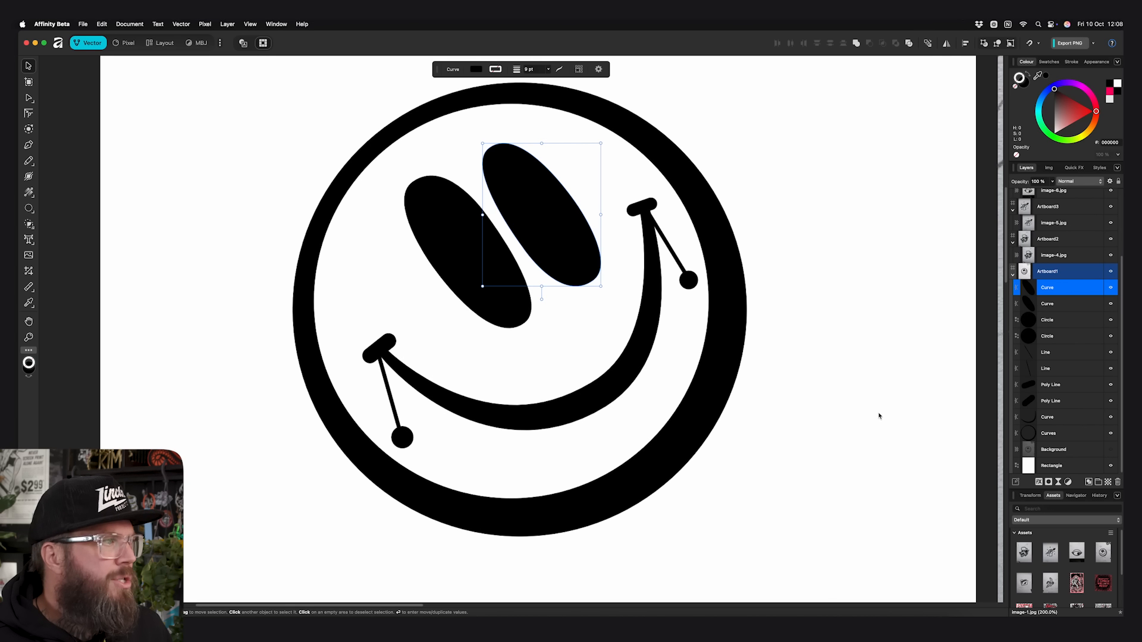
{"action": "key", "text": "super+minus"}
{"action": "key", "text": "super+minus"}
{"action": "key", "text": "super+minus"}
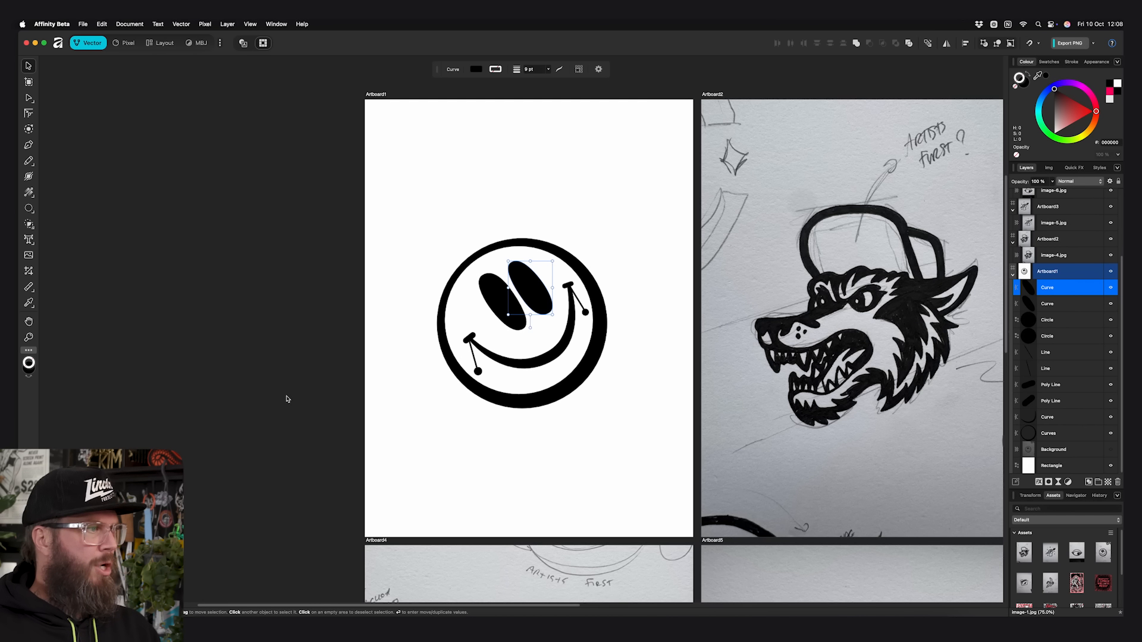
{"action": "left_click", "coordinate": [283, 396]}
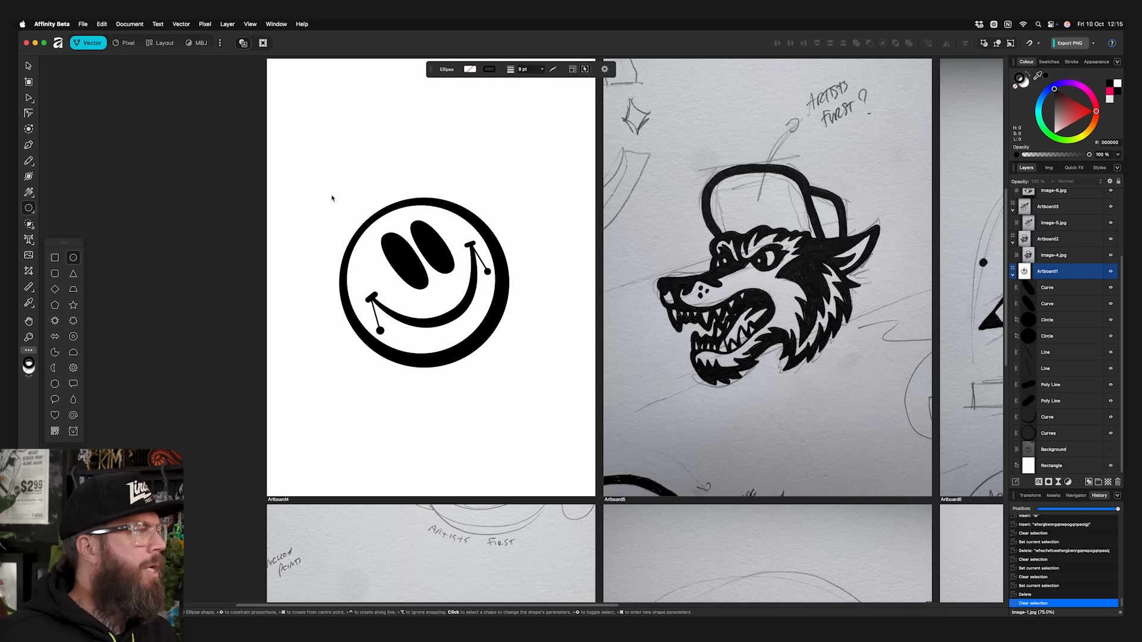
Draw an unfilled circle around the smiley face, larger than its outline, and centre it on the face
{"action": "mouse_move", "coordinate": [318, 166]}
{"action": "left_mouse_down"}
{"action": "mouse_move", "coordinate": [381, 208]}
{"action": "mouse_move", "coordinate": [541, 389]}
{"action": "left_mouse_up"}
{"action": "left_click", "coordinate": [28, 66]}
{"action": "left_click_drag", "start_coordinate": [468, 173], "coordinate": [461, 181]}
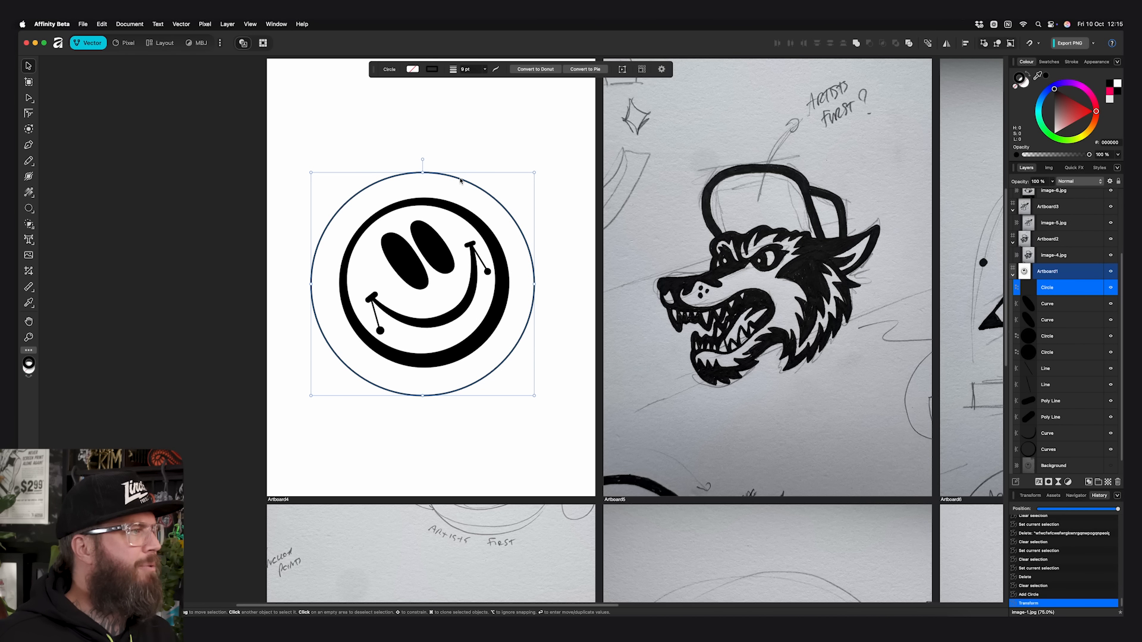
Turn the outer circle into a text path and add the text FOR CREATIVES at 120 pt along its upper edge
{"action": "left_click", "coordinate": [29, 240]}
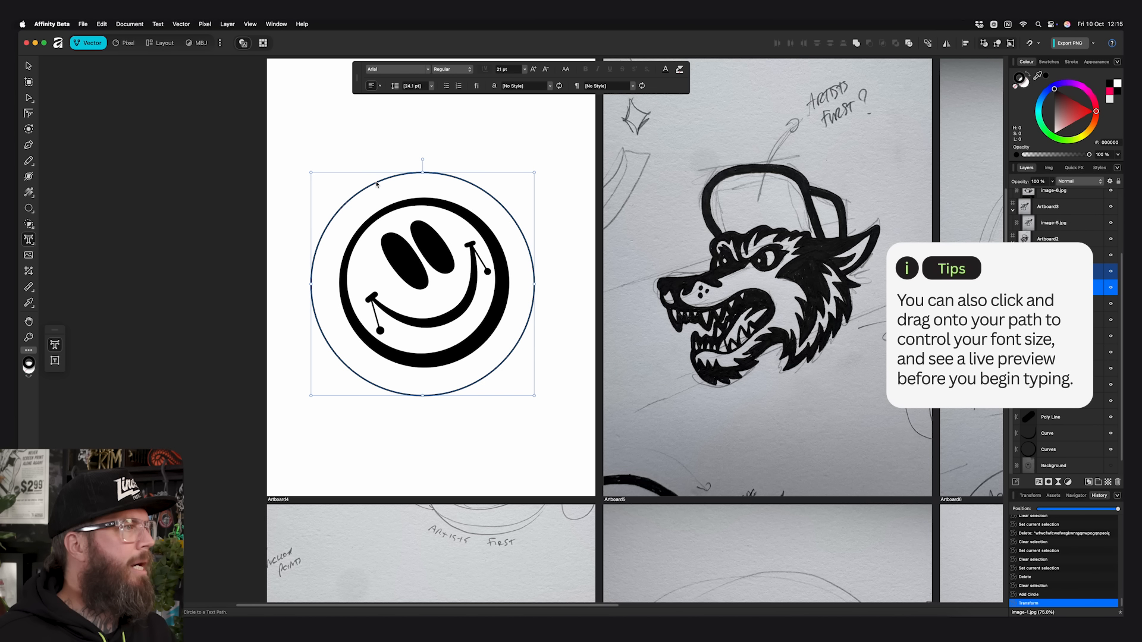
{"action": "left_click_drag", "start_coordinate": [375, 183], "coordinate": [505, 69]}
{"action": "type", "text": "120"}
{"action": "key", "text": "Return"}
{"action": "type", "text": "FOR CREATIVES"}
{"action": "left_click", "coordinate": [29, 66]}
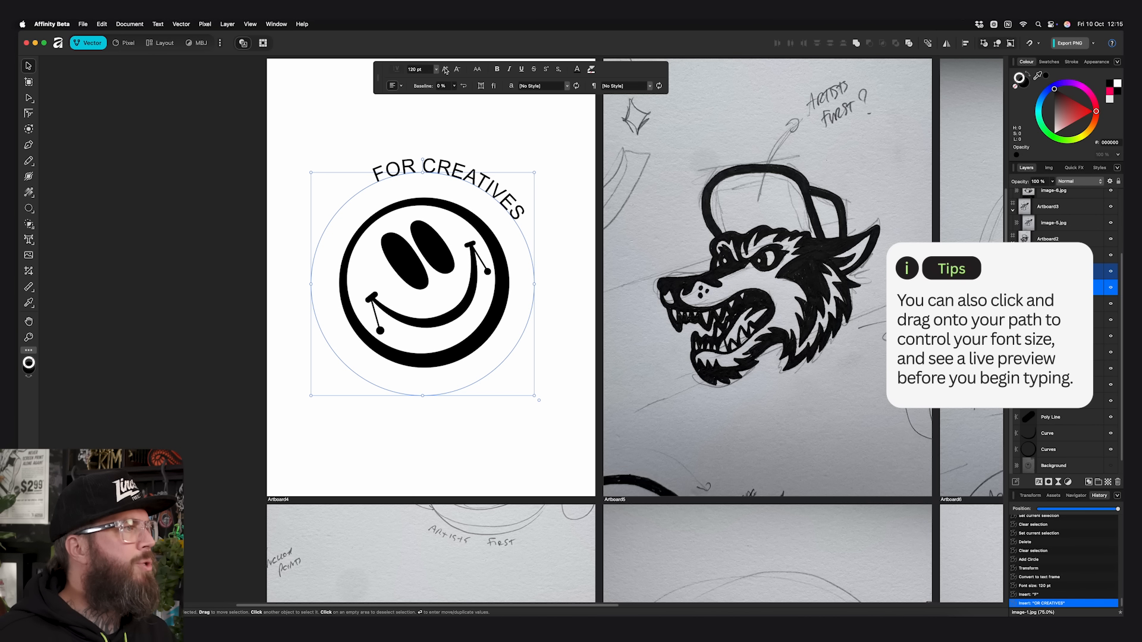
Increase the curved FOR CREATIVES text to 188 pt and change its font to Canva Sans
{"action": "scroll", "coordinate": [418, 70], "scroll_direction": "up", "scroll_amount": 20}
{"action": "scroll", "coordinate": [418, 70], "scroll_direction": "up", "scroll_amount": 20}
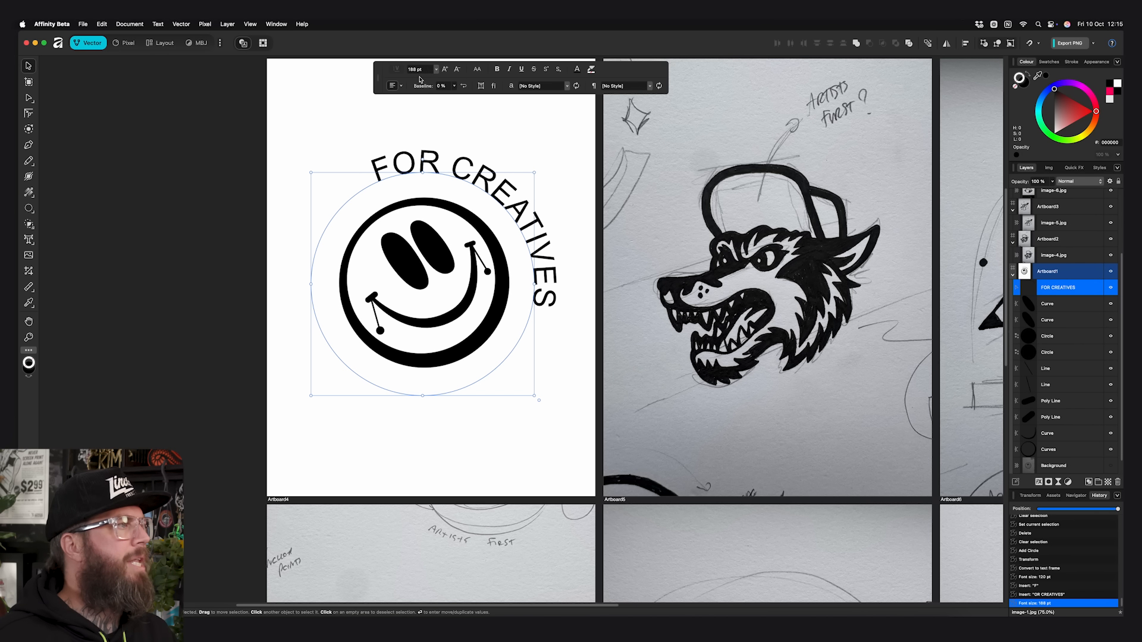
{"action": "double_click", "coordinate": [483, 160]}
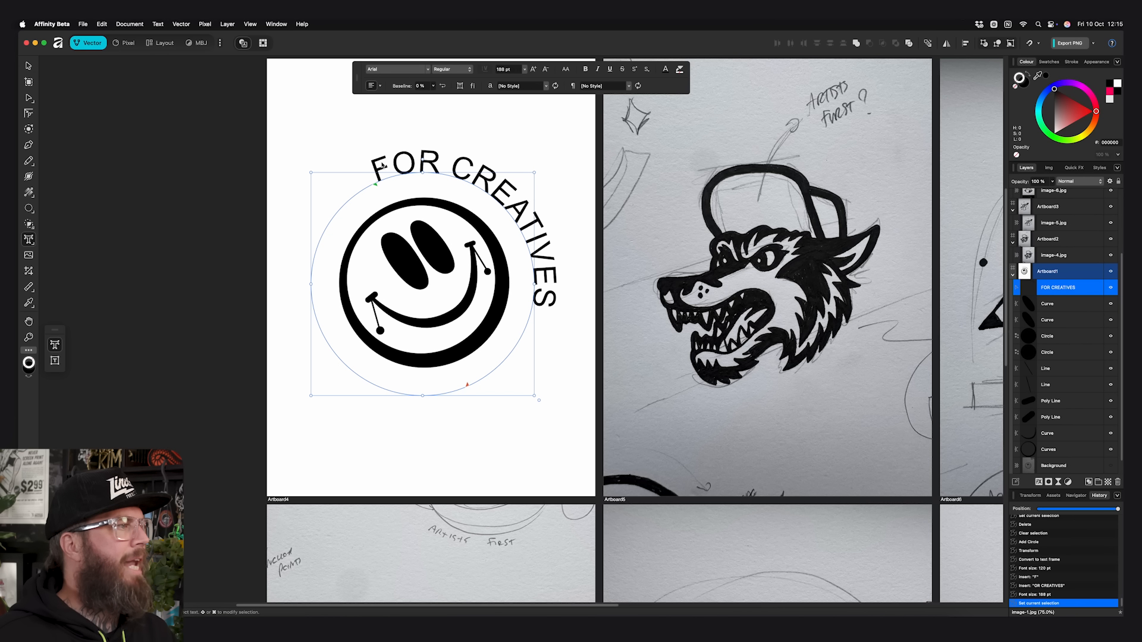
{"action": "key", "text": "super+a"}
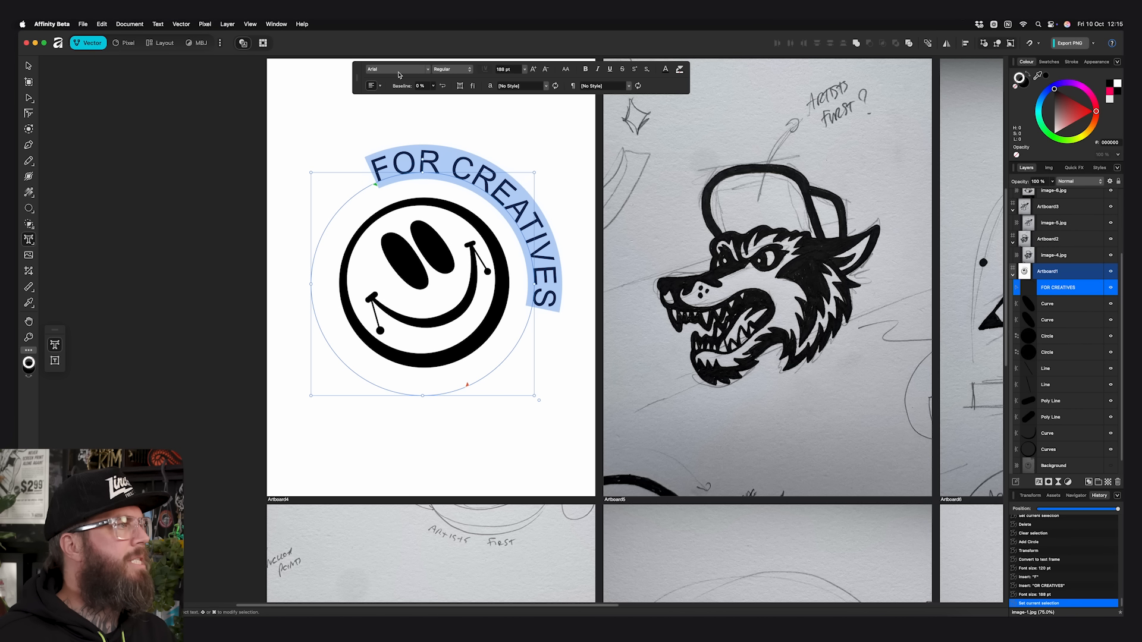
{"action": "left_click", "coordinate": [400, 69]}
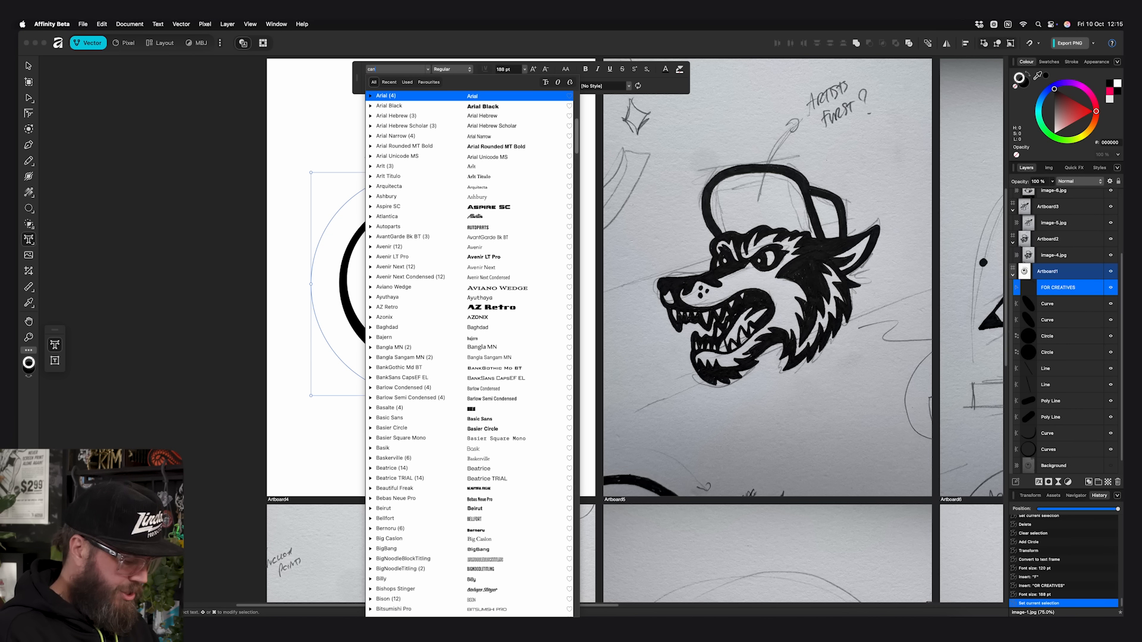
{"action": "type", "text": "canva"}
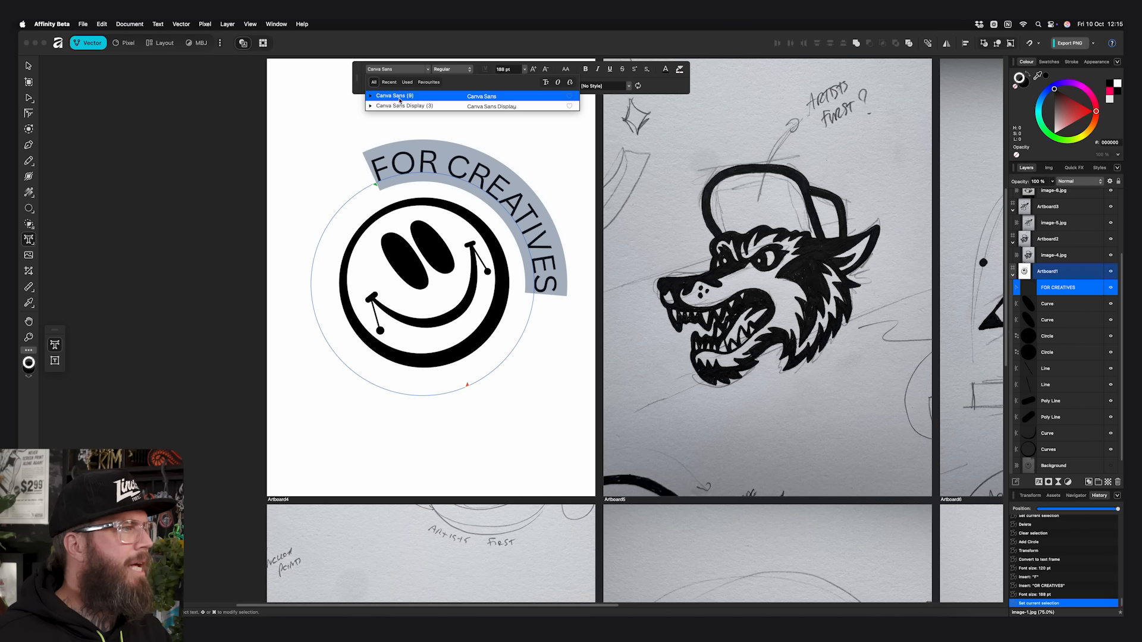
{"action": "left_click", "coordinate": [400, 99]}
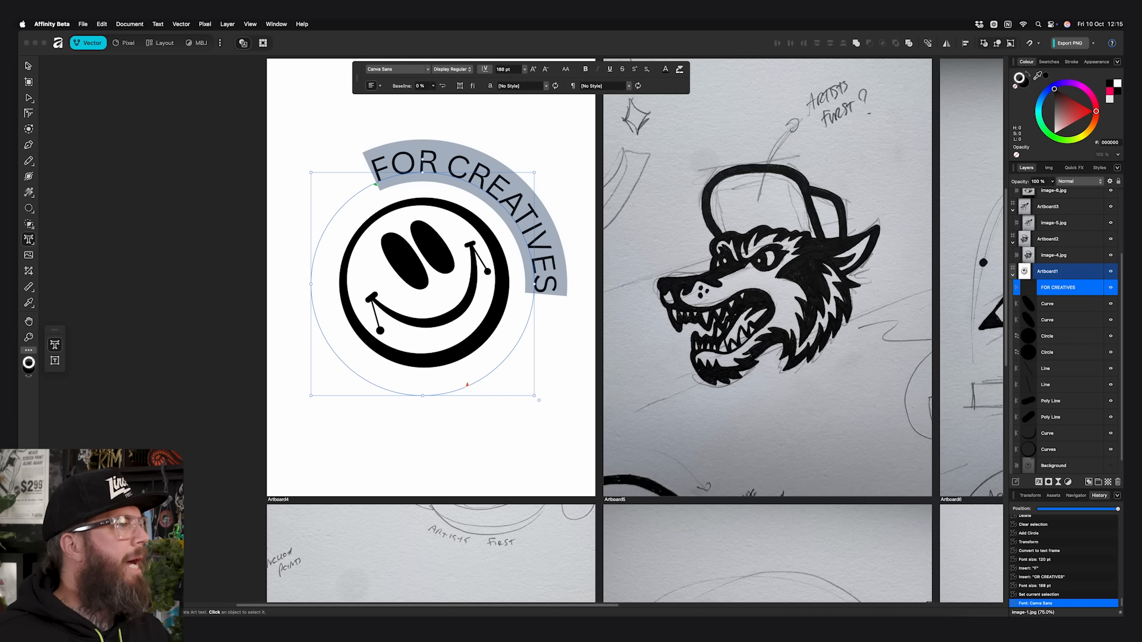
{"action": "key", "text": "Escape"}
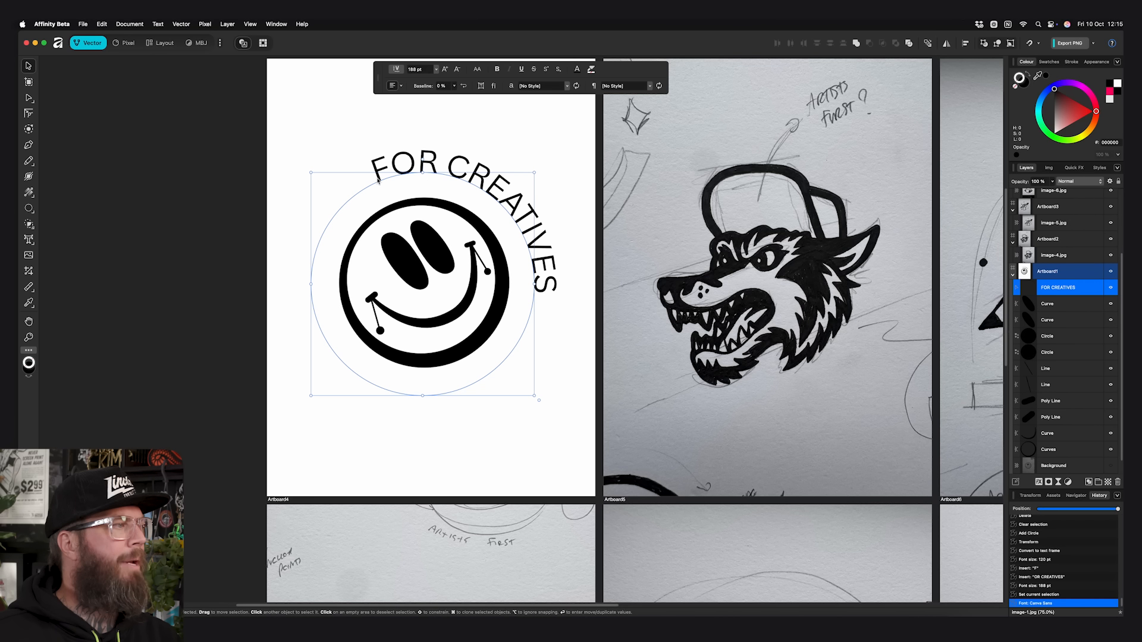
Rotate the FOR CREATIVES text path counter-clockwise around the smiley and shift the text's end marker farther along the circle
{"action": "left_click", "coordinate": [464, 176]}
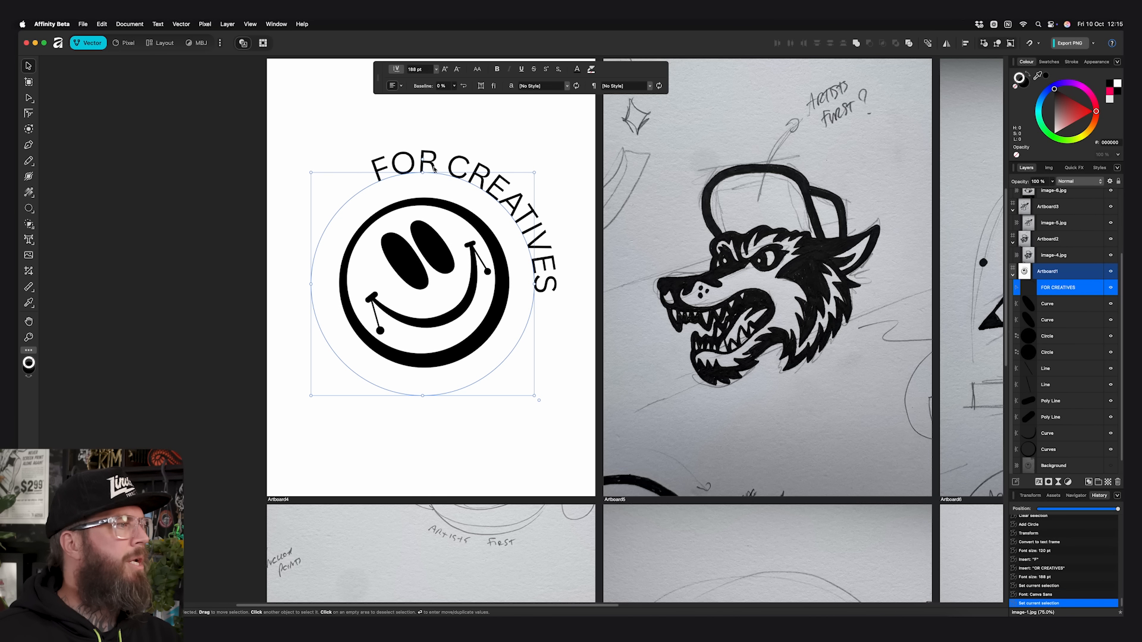
{"action": "mouse_move", "coordinate": [535, 174]}
{"action": "left_mouse_down"}
{"action": "mouse_move", "coordinate": [488, 189]}
{"action": "mouse_move", "coordinate": [545, 179]}
{"action": "mouse_move", "coordinate": [536, 175]}
{"action": "left_mouse_up"}
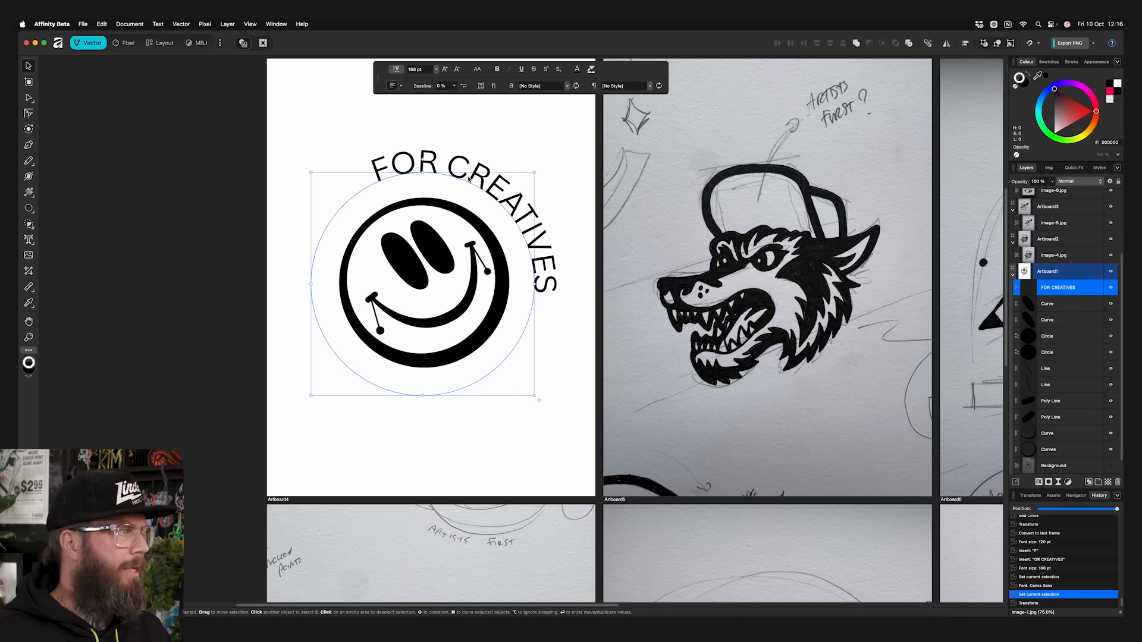
{"action": "key", "text": "t"}
{"action": "left_click_drag", "start_coordinate": [423, 167], "coordinate": [372, 262]}
{"action": "mouse_move", "coordinate": [517, 225]}
{"action": "left_mouse_down"}
{"action": "mouse_move", "coordinate": [465, 173]}
{"action": "mouse_move", "coordinate": [525, 249]}
{"action": "mouse_move", "coordinate": [466, 182]}
{"action": "mouse_move", "coordinate": [511, 222]}
{"action": "left_mouse_up"}
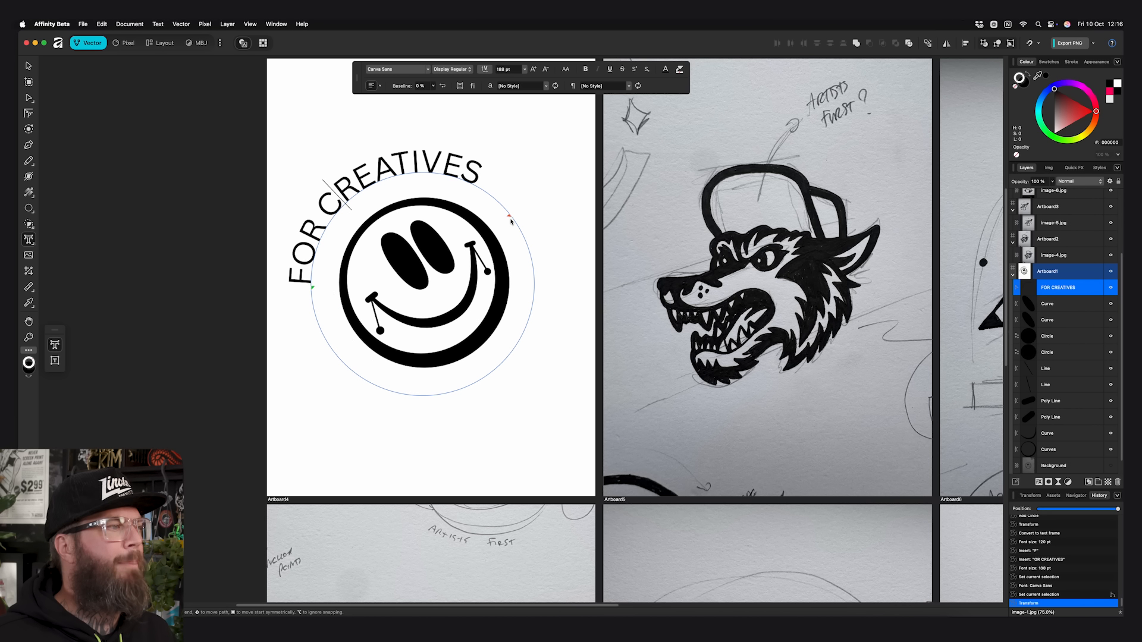
{"action": "left_click_drag", "start_coordinate": [506, 344], "coordinate": [504, 359]}
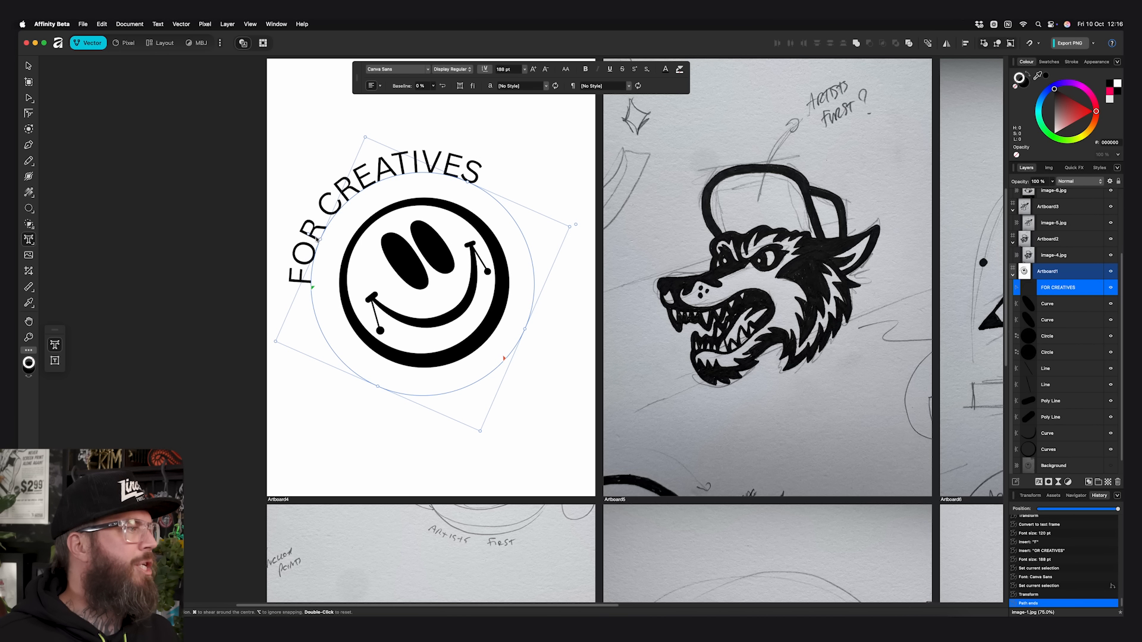
Rotate the text path clockwise until FOR CREATIVES sits centred above the smiley face
{"action": "left_click_drag", "start_coordinate": [311, 236], "coordinate": [364, 192]}
{"action": "left_click_drag", "start_coordinate": [369, 183], "coordinate": [365, 192]}
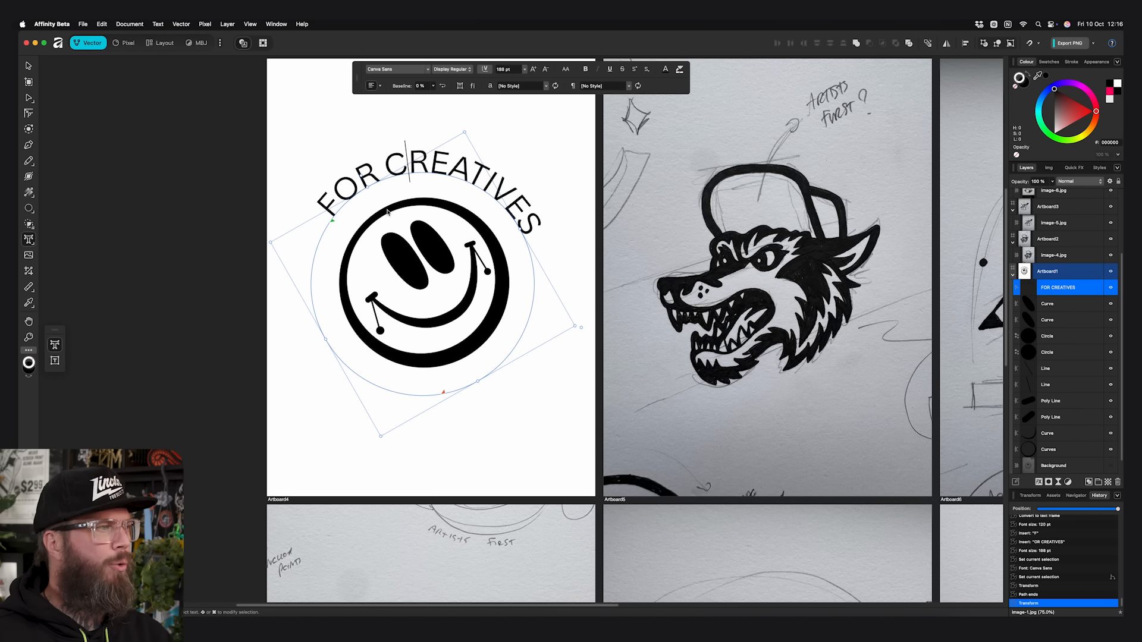
{"action": "left_click", "coordinate": [27, 66]}
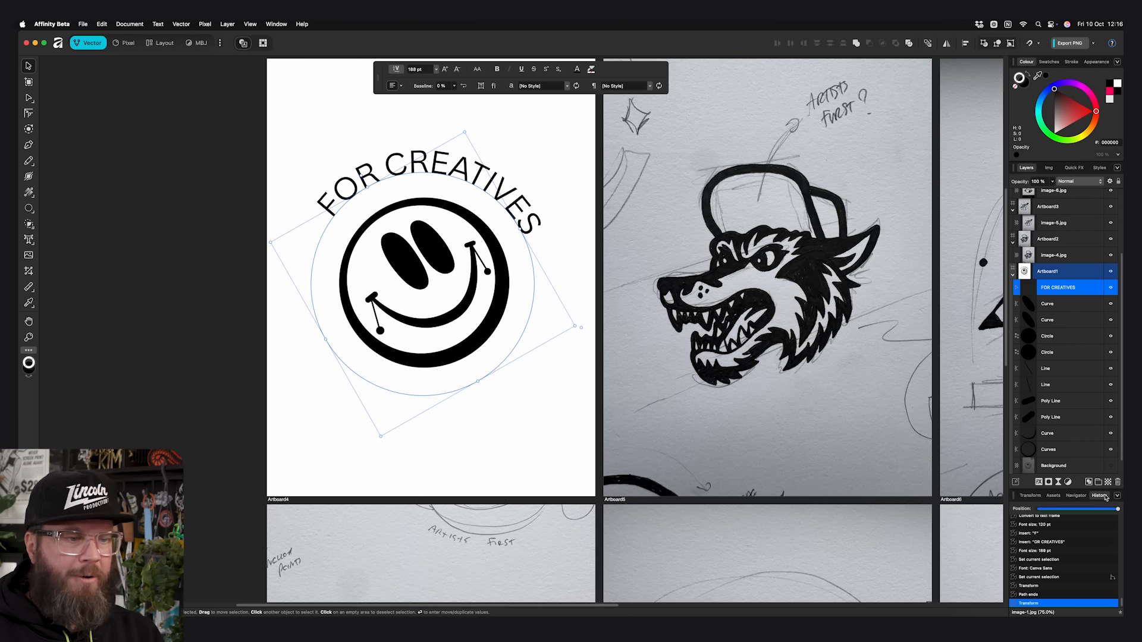
Scrub through the document's edit history and return to the latest state
{"action": "left_click", "coordinate": [1060, 496]}
{"action": "left_click", "coordinate": [1099, 495]}
{"action": "mouse_move", "coordinate": [1121, 510]}
{"action": "left_mouse_down"}
{"action": "mouse_move", "coordinate": [1040, 512]}
{"action": "mouse_move", "coordinate": [1118, 510]}
{"action": "left_mouse_up"}
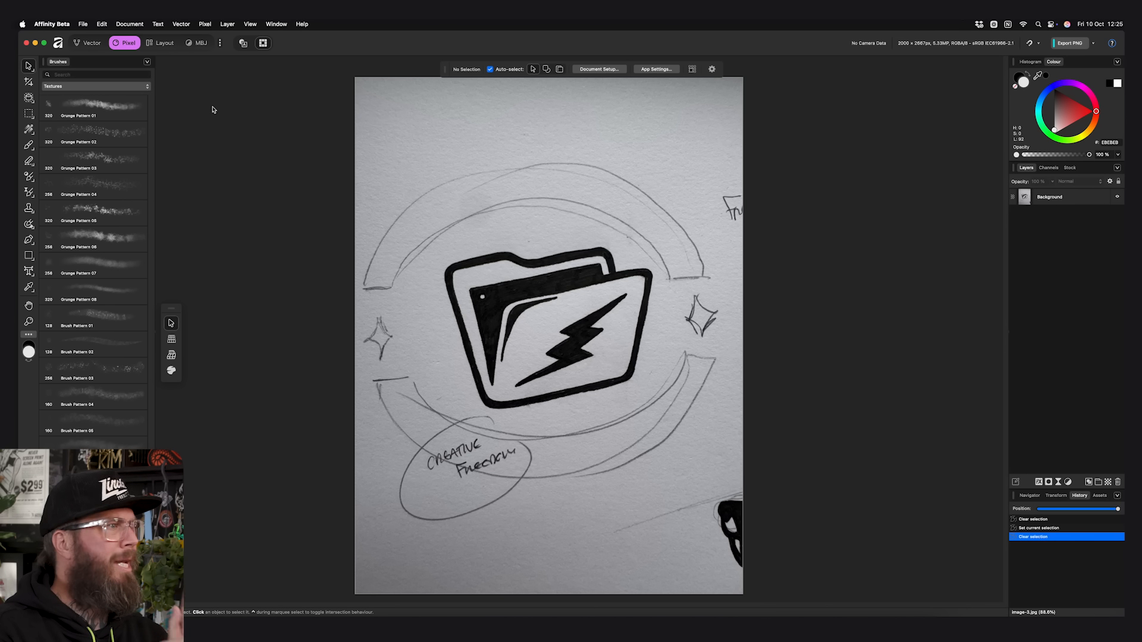
Add a Black & White adjustment layer above the Background photo of the folder sketch
{"action": "left_click", "coordinate": [405, 124]}
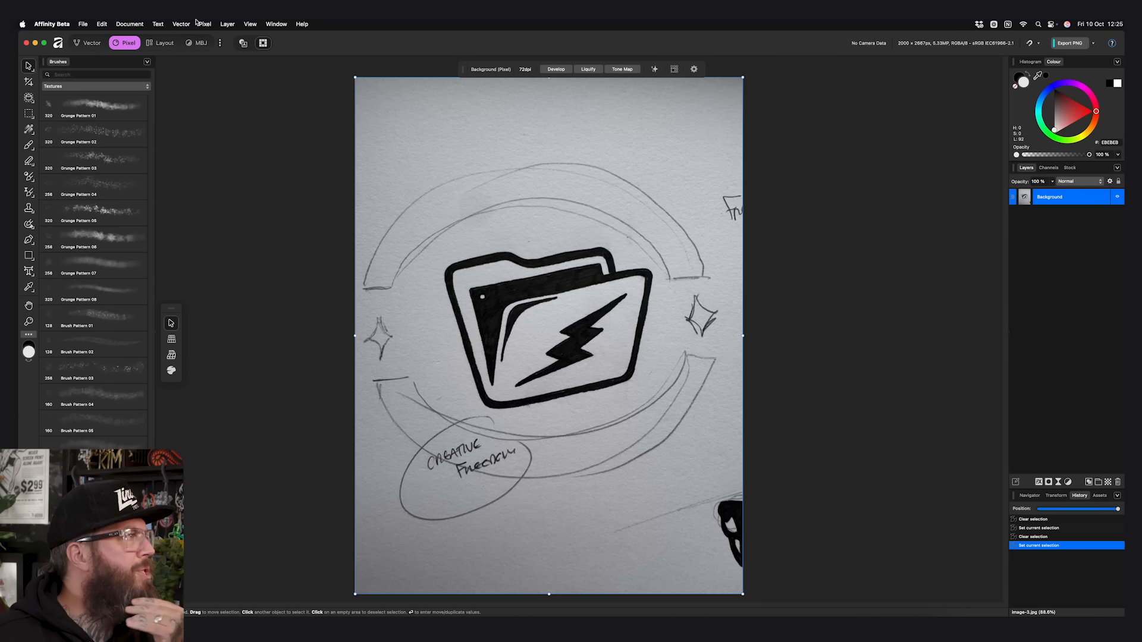
{"action": "left_click", "coordinate": [227, 24]}
{"action": "left_click", "coordinate": [333, 119]}
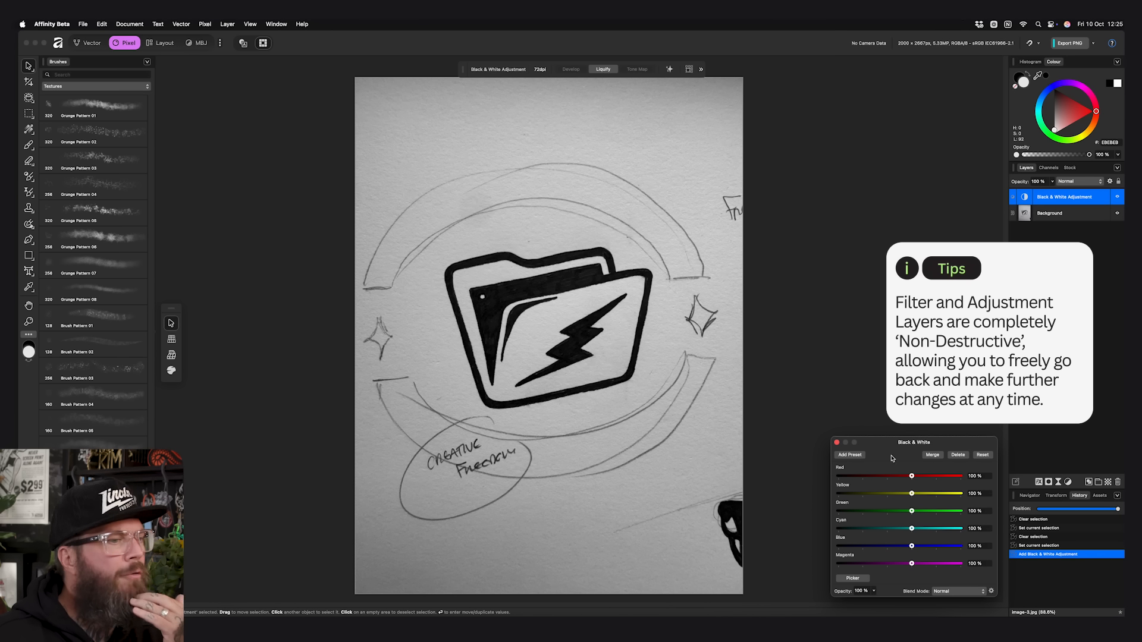
Leave the Black & White adjustment settings and add a Brightness / Contrast adjustment layer above it
{"action": "mouse_move", "coordinate": [912, 475]}
{"action": "left_mouse_down"}
{"action": "mouse_move", "coordinate": [894, 476]}
{"action": "mouse_move", "coordinate": [906, 483]}
{"action": "left_mouse_up"}
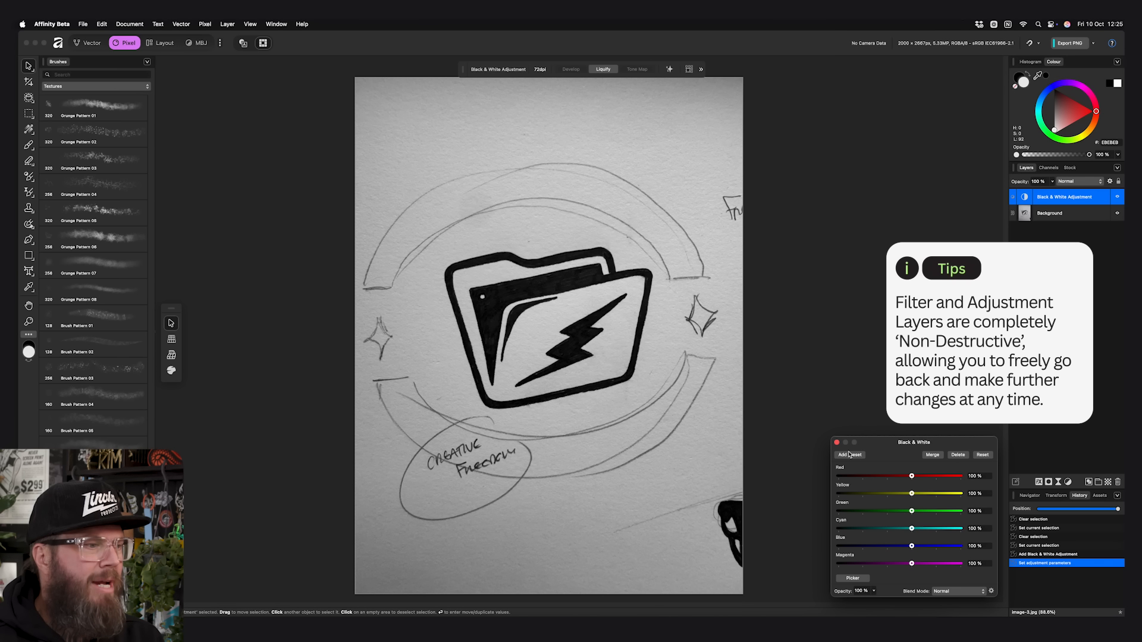
{"action": "left_click", "coordinate": [760, 352]}
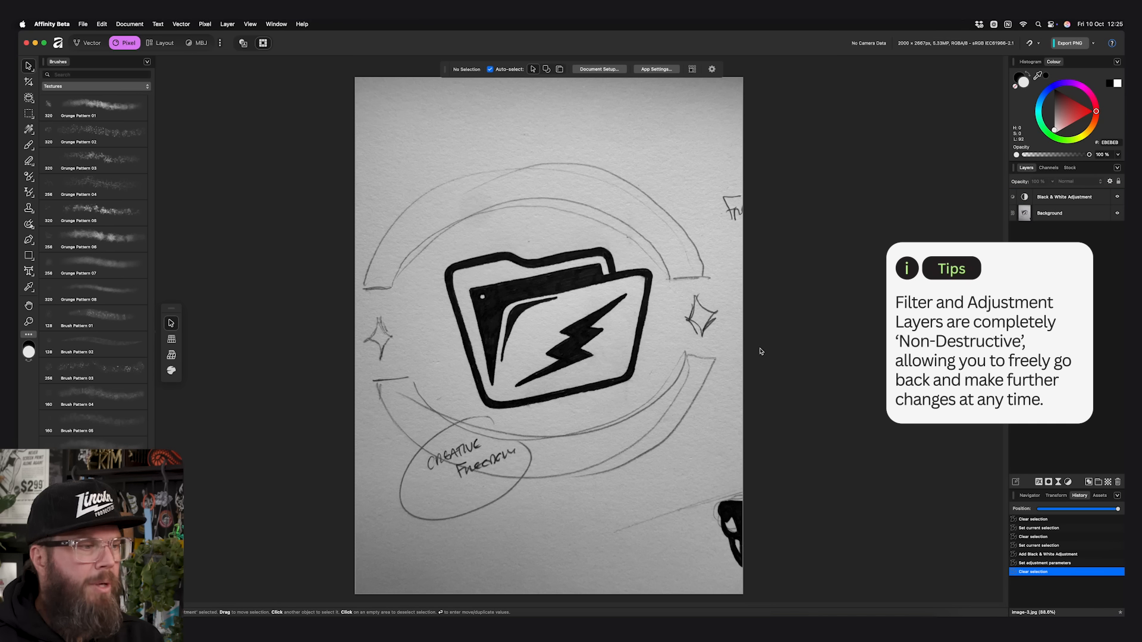
{"action": "left_click", "coordinate": [223, 25]}
{"action": "mouse_move", "coordinate": [205, 25]}
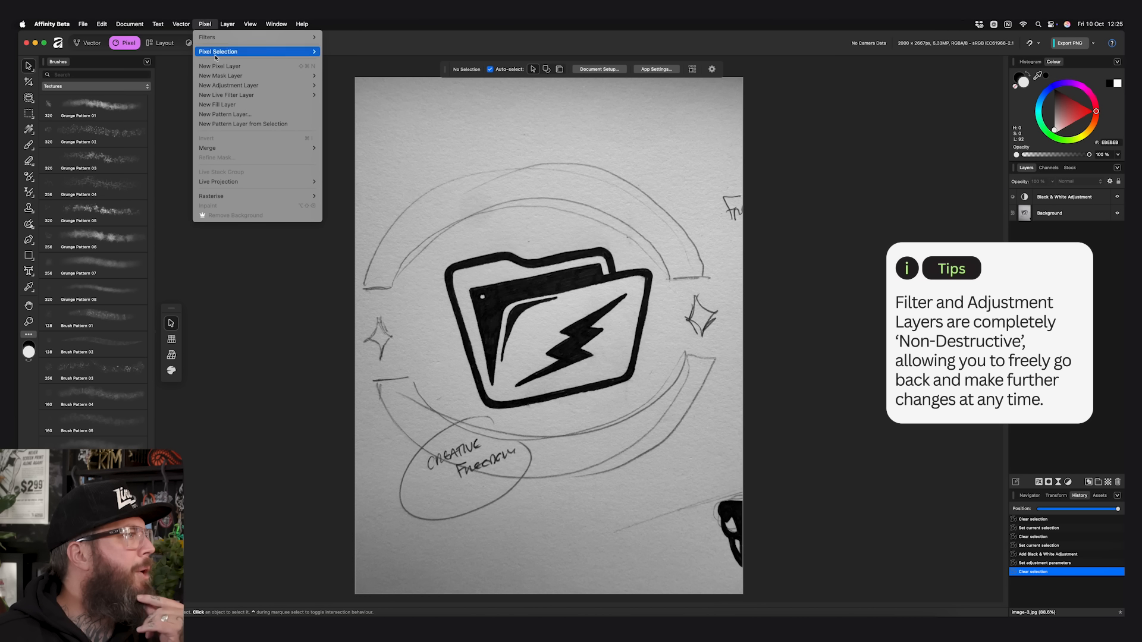
{"action": "mouse_move", "coordinate": [227, 95]}
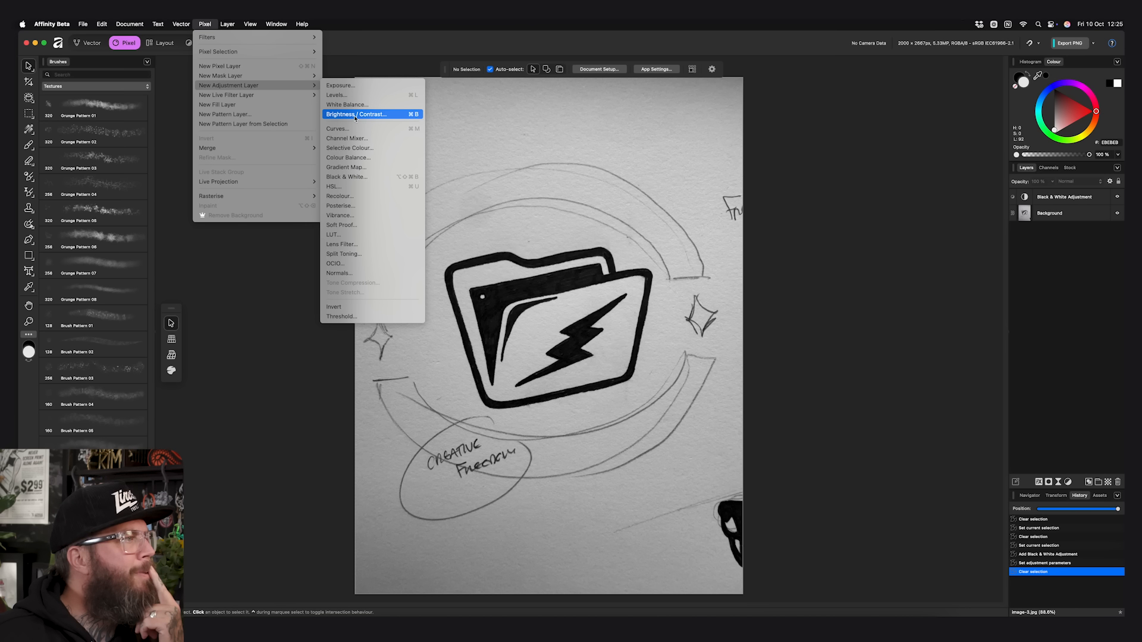
{"action": "left_click", "coordinate": [355, 114]}
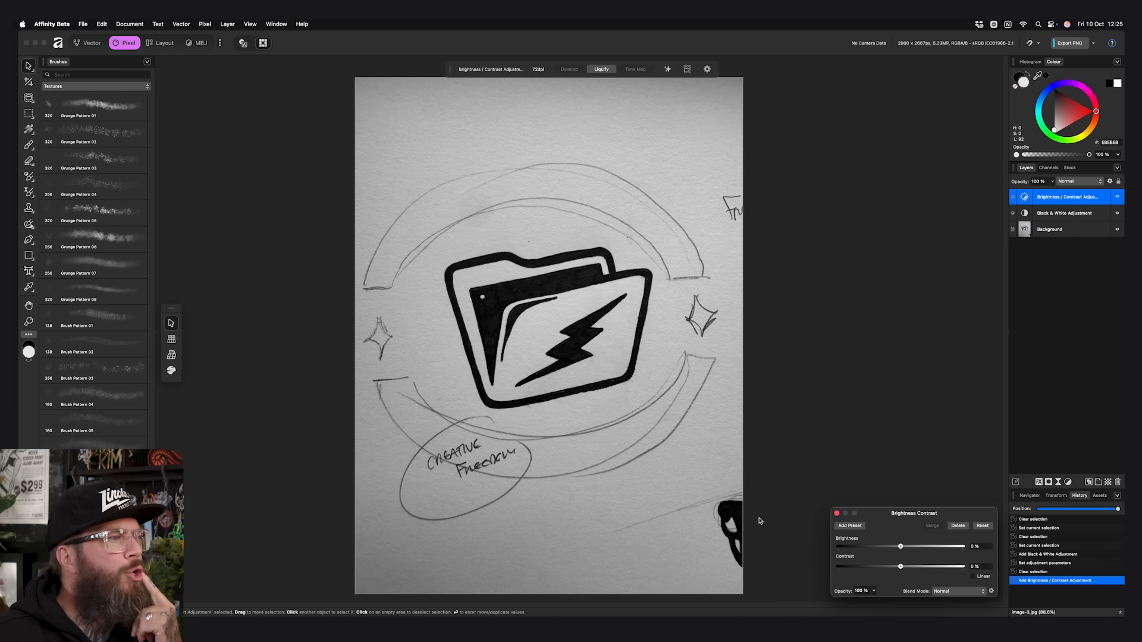
Set the Brightness / Contrast adjustment to 58% brightness and 89% contrast to whiten the paper, and deselect it
{"action": "left_click_drag", "start_coordinate": [904, 548], "coordinate": [940, 548]}
{"action": "left_click_drag", "start_coordinate": [901, 567], "coordinate": [930, 548]}
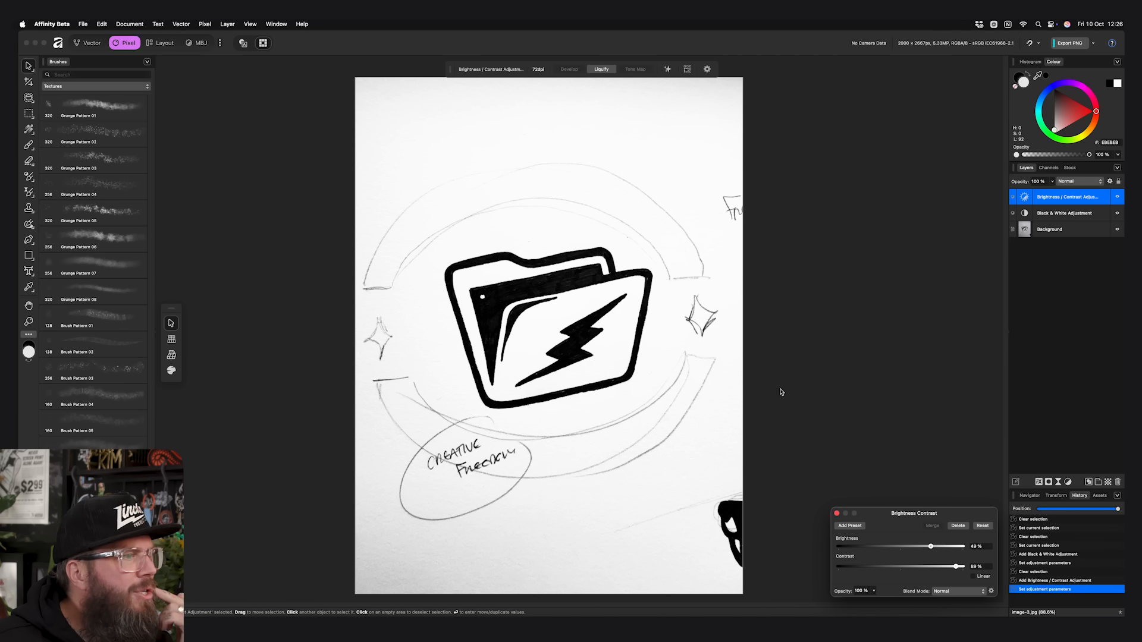
{"action": "left_click_drag", "start_coordinate": [931, 547], "coordinate": [937, 548]}
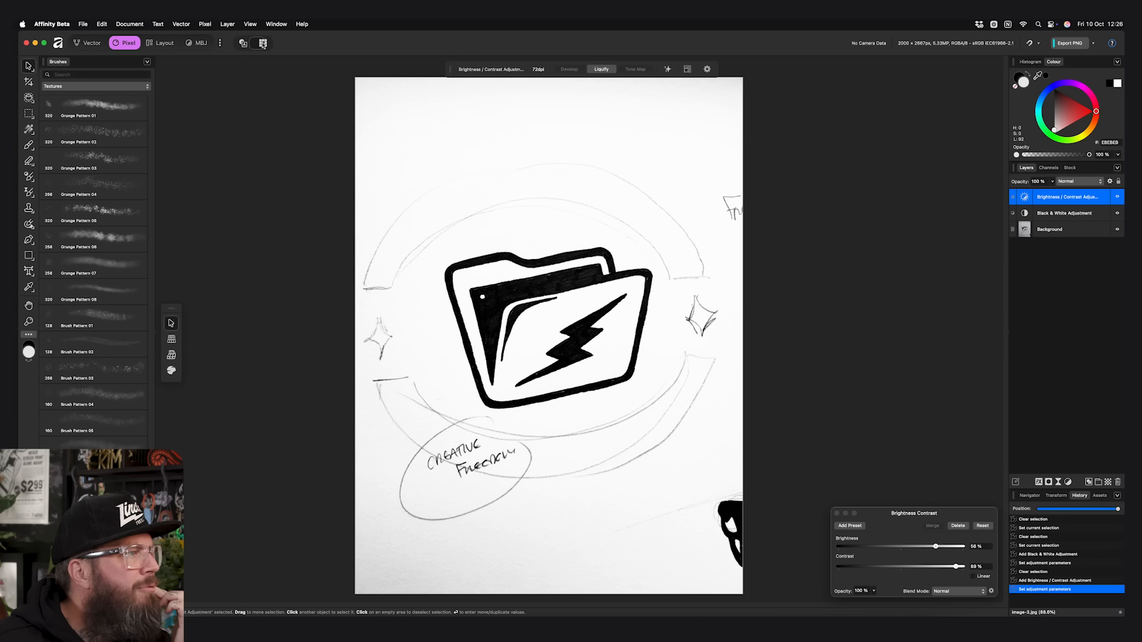
{"action": "left_click", "coordinate": [243, 44]}
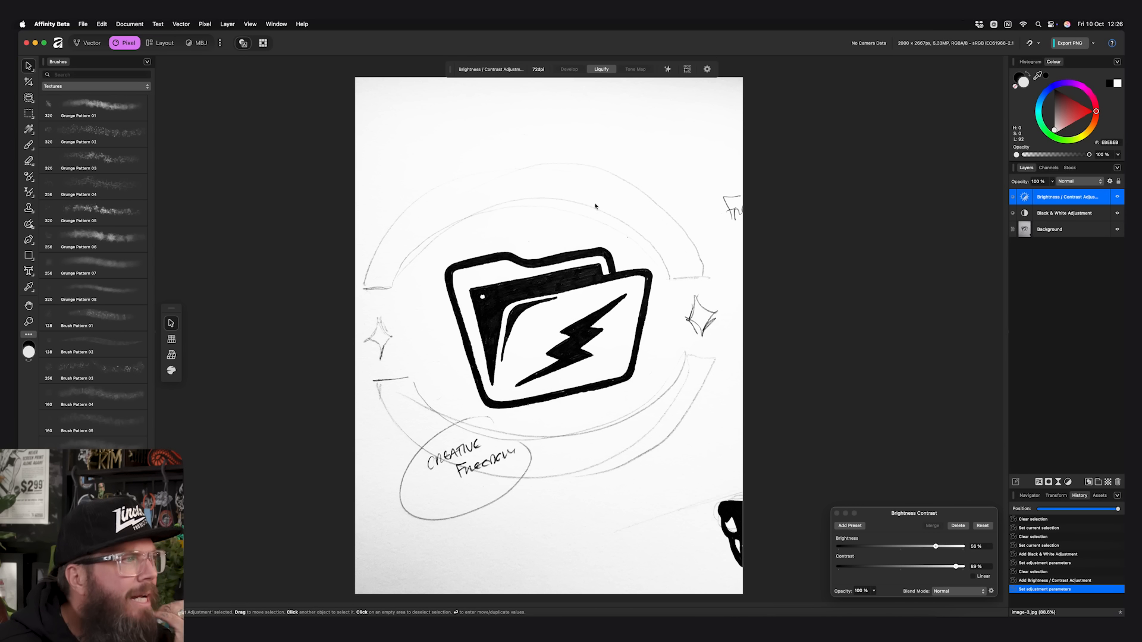
{"action": "left_click", "coordinate": [241, 145]}
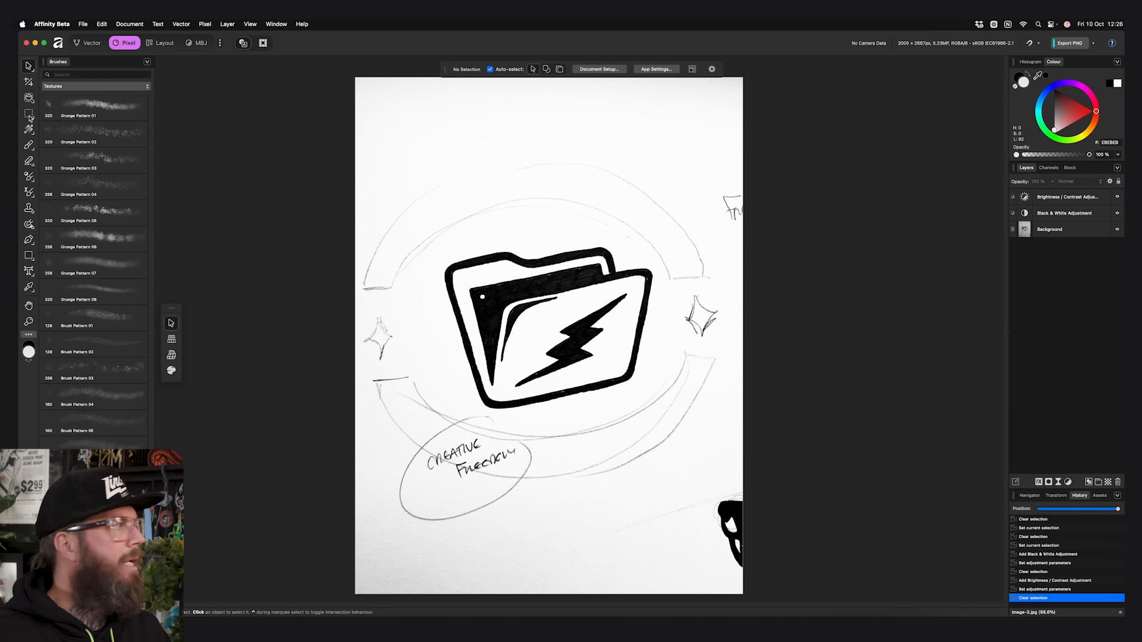
Draw a white (FFFFFF) rectangle covering the whole page and move its layer beneath the Background photo layer
{"action": "left_click", "coordinate": [29, 255]}
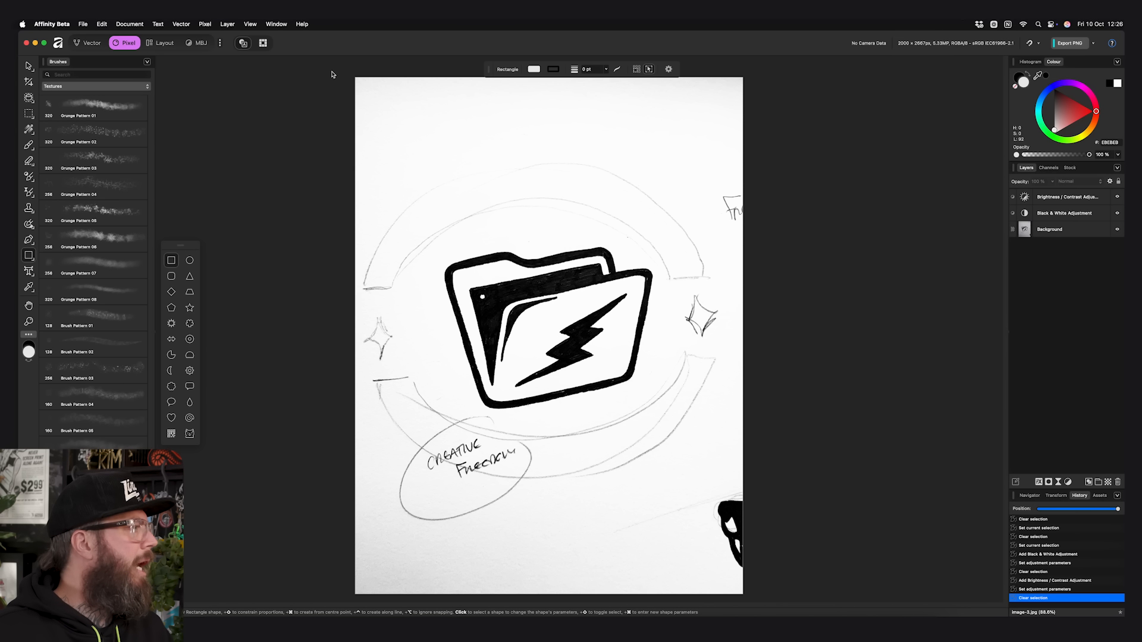
{"action": "mouse_move", "coordinate": [349, 70]}
{"action": "left_mouse_down"}
{"action": "mouse_move", "coordinate": [375, 145]}
{"action": "mouse_move", "coordinate": [740, 519]}
{"action": "mouse_move", "coordinate": [758, 588]}
{"action": "mouse_move", "coordinate": [748, 593]}
{"action": "left_mouse_up"}
{"action": "double_click", "coordinate": [1023, 82]}
{"action": "left_click", "coordinate": [63, 129]}
{"action": "left_click", "coordinate": [298, 282]}
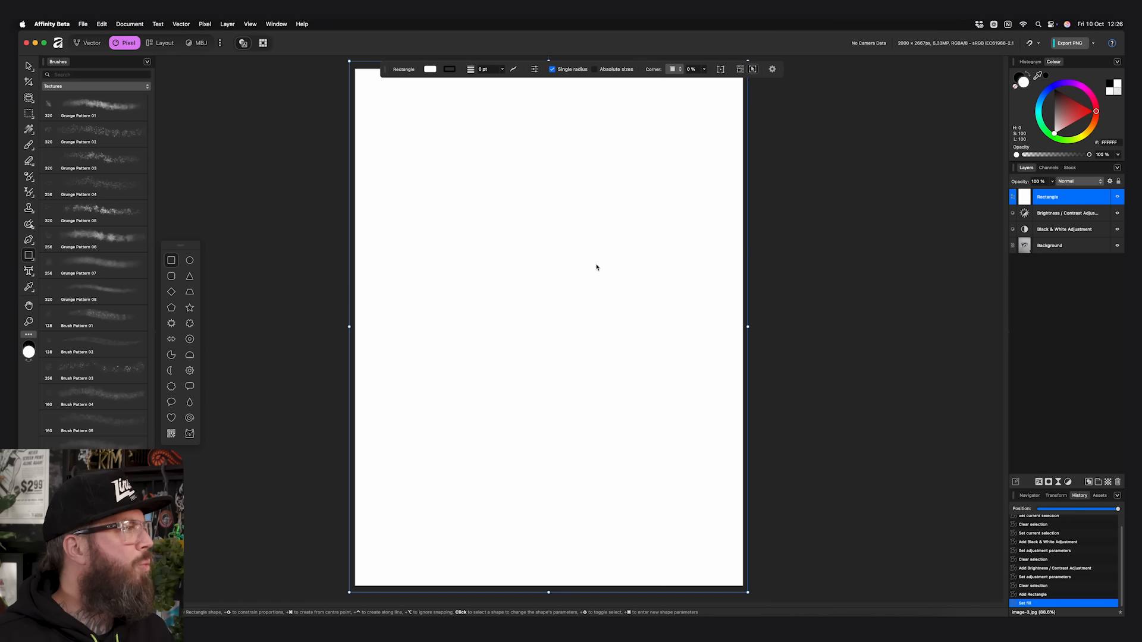
{"action": "left_click_drag", "start_coordinate": [1024, 197], "coordinate": [1036, 252]}
{"action": "left_click_drag", "start_coordinate": [1037, 252], "coordinate": [1039, 253]}
On the Background layer, erase the pencil arcs above the folder and the sketched stars on both sides
{"action": "key", "text": "b"}
{"action": "key", "text": "x"}
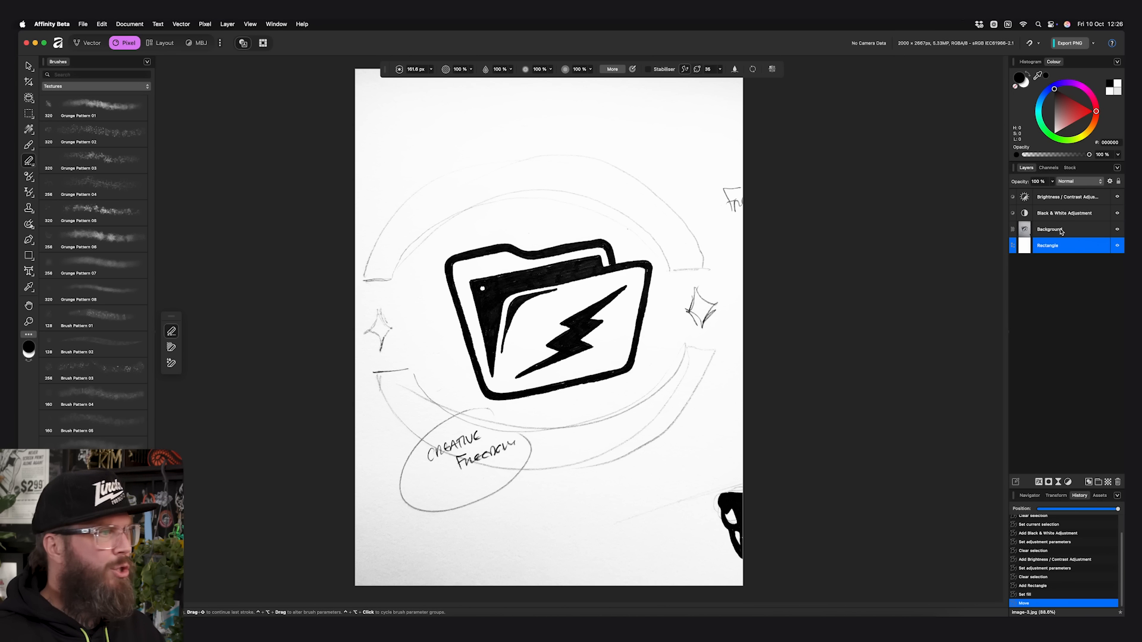
{"action": "left_click", "coordinate": [1063, 232]}
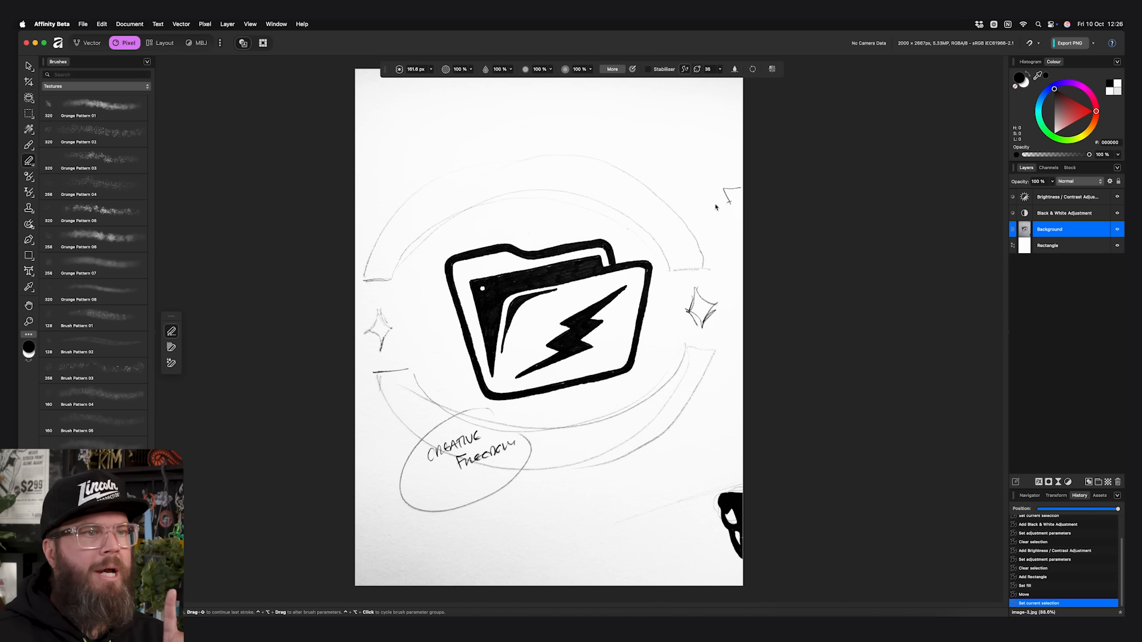
{"action": "key", "text": "e"}
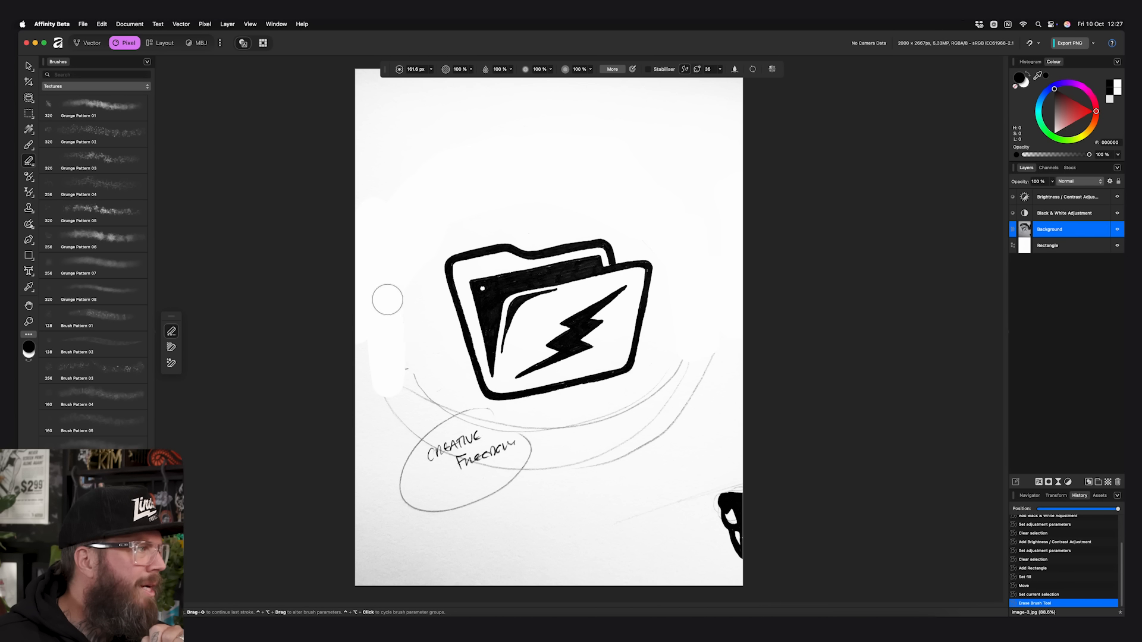
{"action": "left_click_drag", "start_coordinate": [415, 316], "coordinate": [407, 368]}
{"action": "mouse_move", "coordinate": [390, 327]}
{"action": "left_mouse_down"}
{"action": "mouse_move", "coordinate": [370, 342]}
{"action": "mouse_move", "coordinate": [362, 401]}
{"action": "left_mouse_up"}
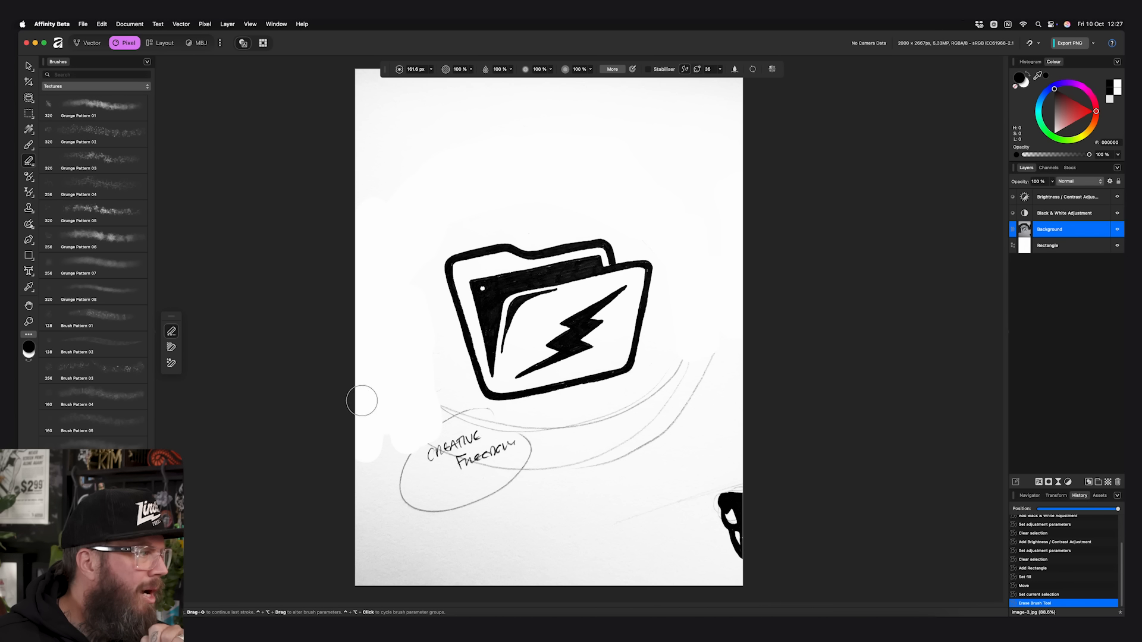
Enlarge the eraser to 373.8 px and clear the lower part of the page and the area beside the CREATIVE FREEDOM lettering
{"action": "key", "text": "bracketright"}
{"action": "key", "text": "bracketright"}
{"action": "key", "text": "bracketright"}
{"action": "mouse_move", "coordinate": [418, 520]}
{"action": "left_mouse_down"}
{"action": "mouse_move", "coordinate": [735, 534]}
{"action": "mouse_move", "coordinate": [745, 488]}
{"action": "mouse_move", "coordinate": [745, 540]}
{"action": "mouse_move", "coordinate": [700, 581]}
{"action": "mouse_move", "coordinate": [448, 562]}
{"action": "mouse_move", "coordinate": [395, 551]}
{"action": "mouse_move", "coordinate": [375, 450]}
{"action": "mouse_move", "coordinate": [351, 567]}
{"action": "mouse_move", "coordinate": [411, 488]}
{"action": "mouse_move", "coordinate": [413, 415]}
{"action": "left_mouse_up"}
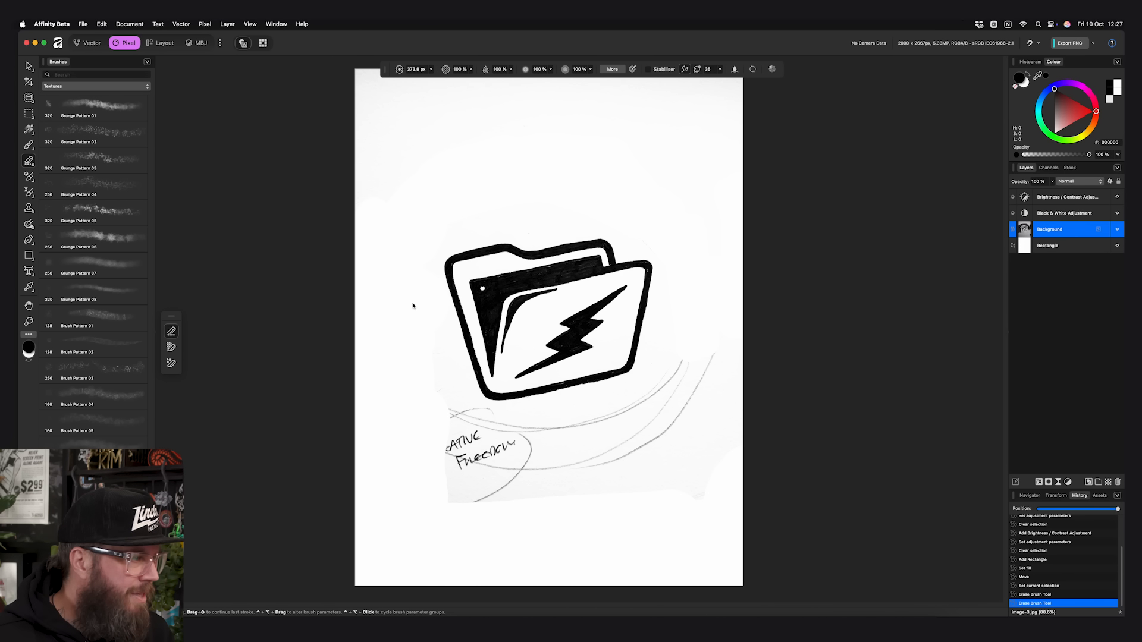
Undo the last erase stroke and clear the remaining lettering, lower arcs and paper shading around the folder again
{"action": "mouse_move", "coordinate": [423, 367]}
{"action": "left_mouse_down"}
{"action": "mouse_move", "coordinate": [466, 471]}
{"action": "mouse_move", "coordinate": [632, 483]}
{"action": "mouse_move", "coordinate": [723, 459]}
{"action": "mouse_move", "coordinate": [594, 473]}
{"action": "mouse_move", "coordinate": [673, 439]}
{"action": "mouse_move", "coordinate": [471, 440]}
{"action": "mouse_move", "coordinate": [651, 457]}
{"action": "mouse_move", "coordinate": [705, 352]}
{"action": "mouse_move", "coordinate": [675, 399]}
{"action": "mouse_move", "coordinate": [572, 433]}
{"action": "left_mouse_up"}
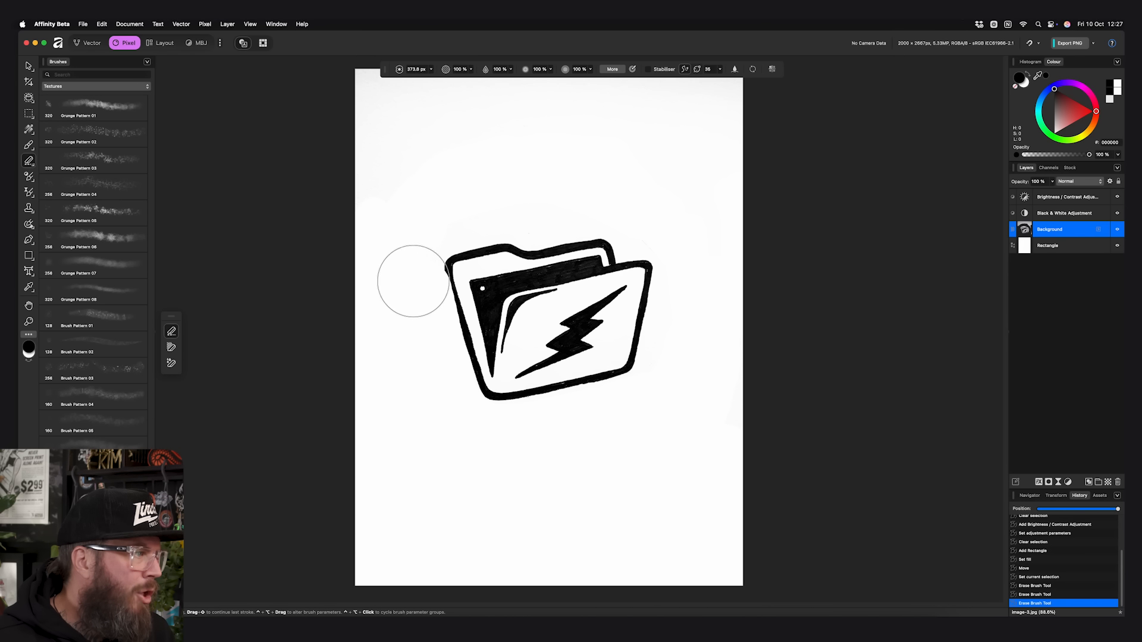
{"action": "key", "text": "super+z"}
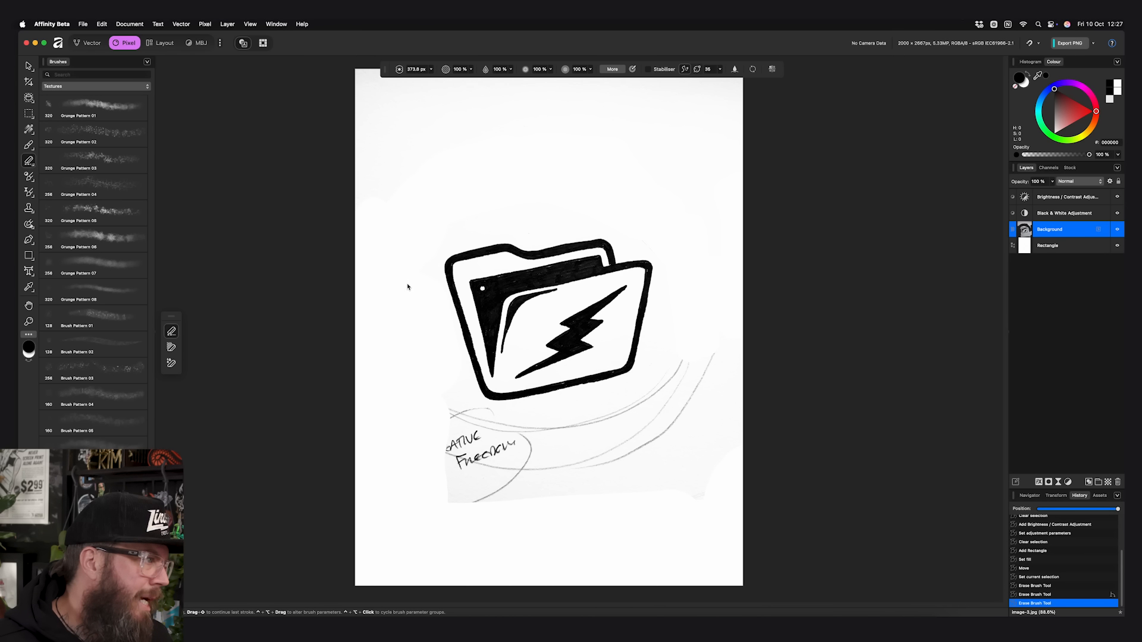
{"action": "mouse_move", "coordinate": [416, 433]}
{"action": "left_mouse_down"}
{"action": "mouse_move", "coordinate": [434, 407]}
{"action": "mouse_move", "coordinate": [492, 454]}
{"action": "mouse_move", "coordinate": [597, 443]}
{"action": "mouse_move", "coordinate": [703, 352]}
{"action": "mouse_move", "coordinate": [672, 512]}
{"action": "mouse_move", "coordinate": [515, 492]}
{"action": "mouse_move", "coordinate": [495, 479]}
{"action": "mouse_move", "coordinate": [488, 410]}
{"action": "left_mouse_up"}
{"action": "scroll", "coordinate": [395, 204], "scroll_direction": "up", "scroll_amount": 1}
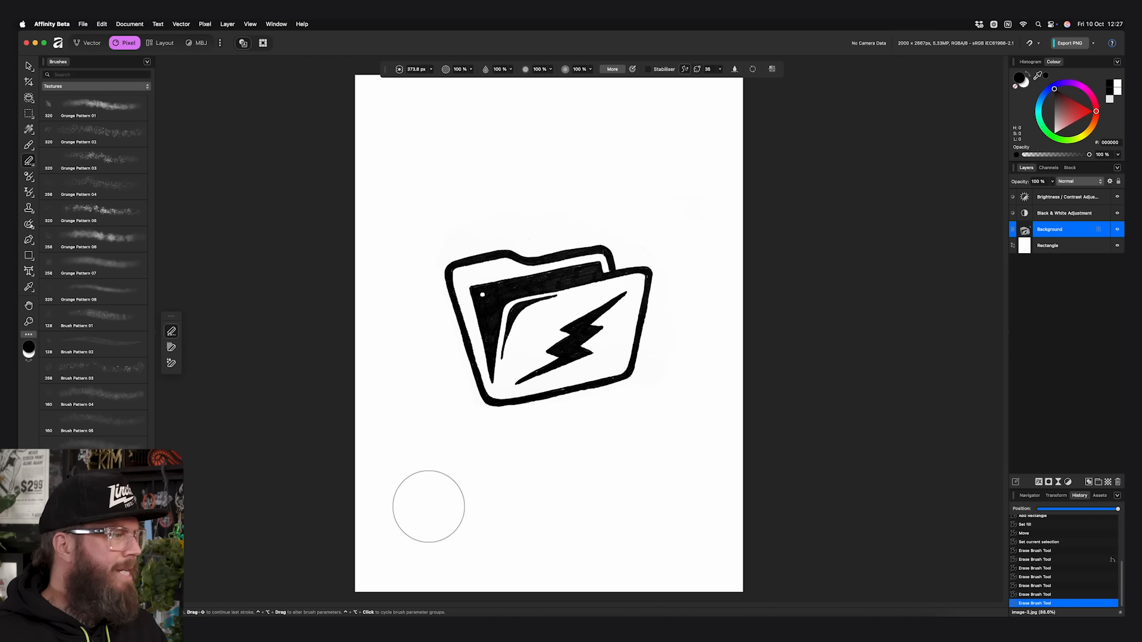
{"action": "left_click_drag", "start_coordinate": [635, 366], "coordinate": [619, 381]}
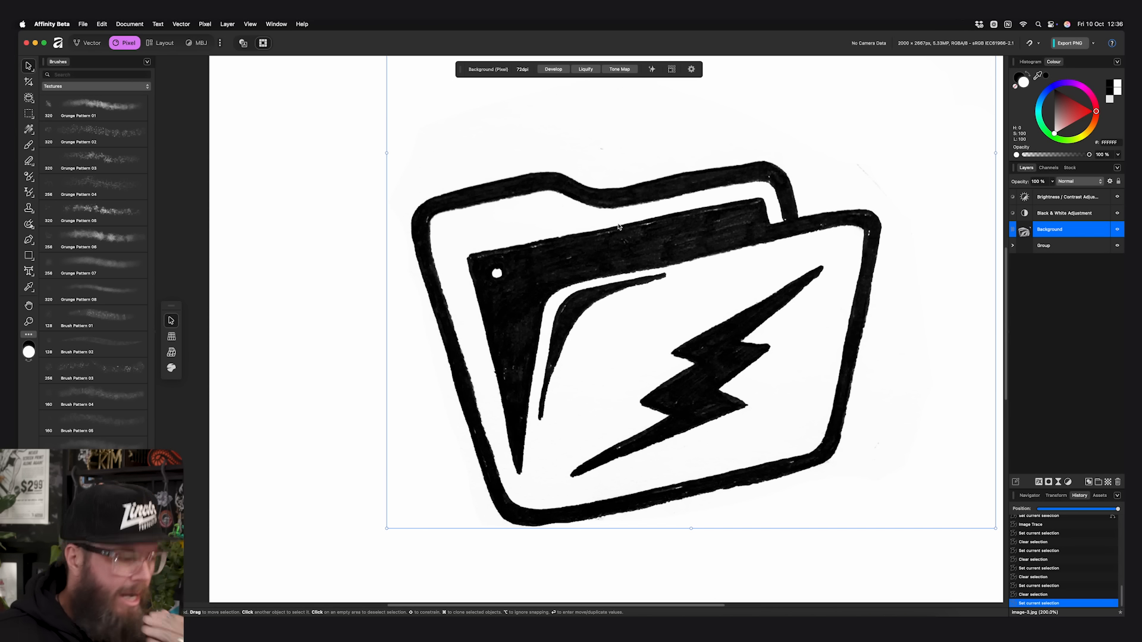
Start an Image Trace of the Background layer and compare tracing and original up close with the split before/after preview
{"action": "key", "text": "super+plus"}
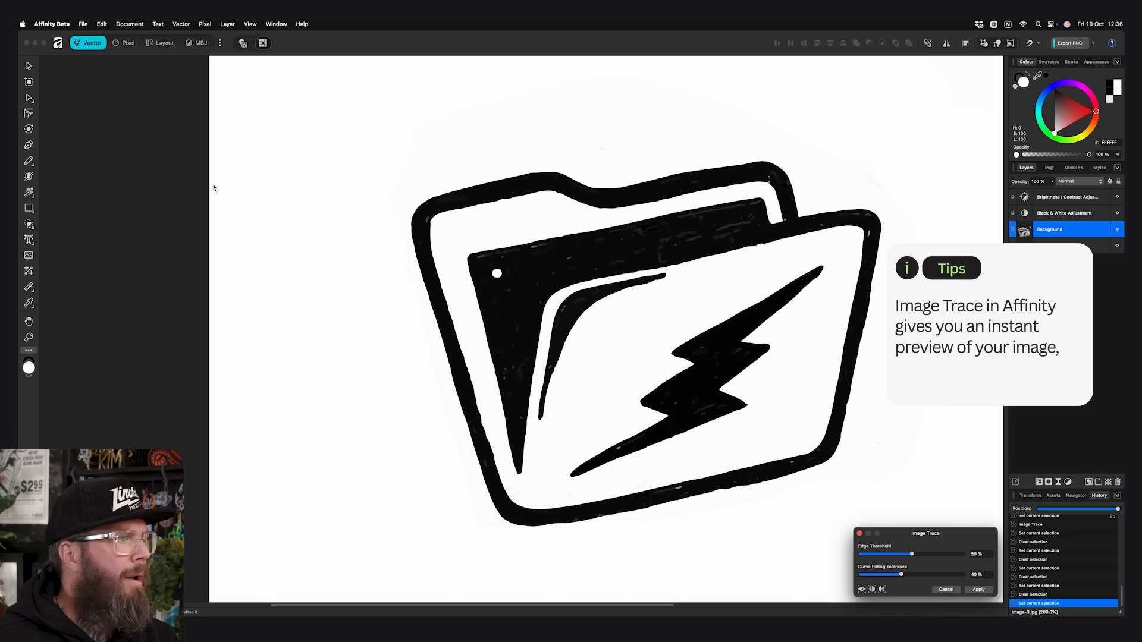
{"action": "left_click", "coordinate": [882, 590]}
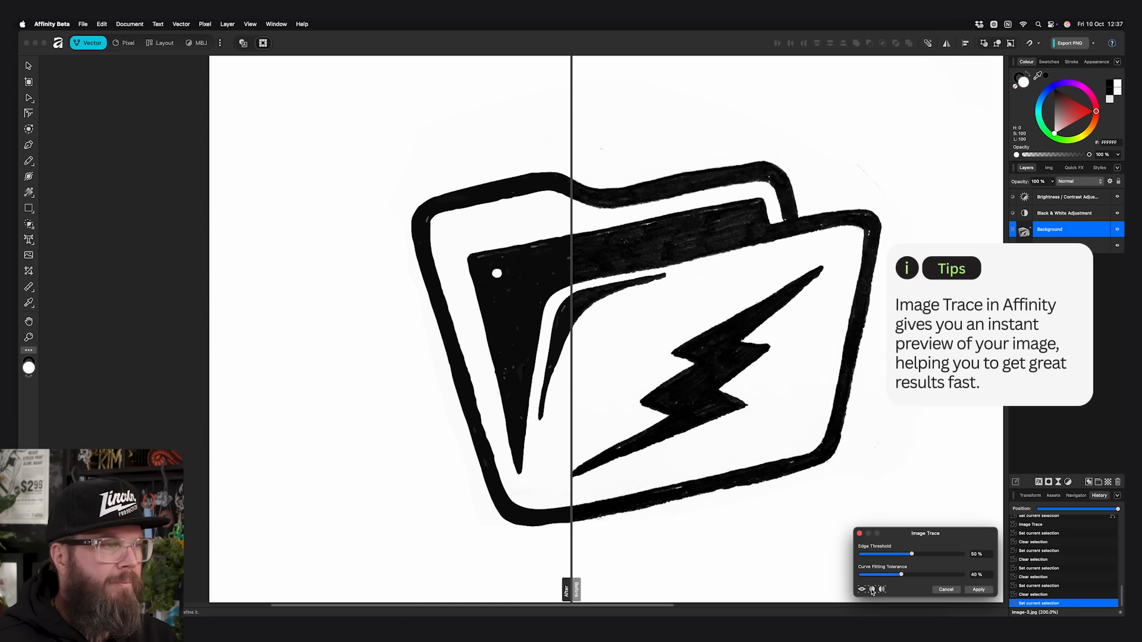
{"action": "left_click", "coordinate": [573, 471]}
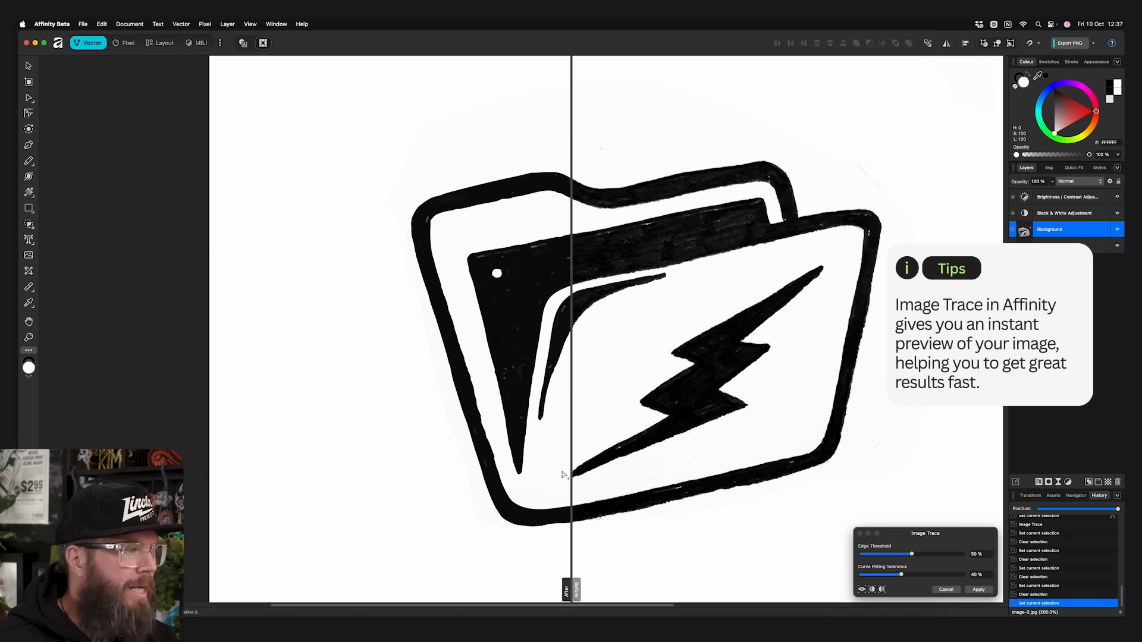
{"action": "left_click_drag", "start_coordinate": [571, 452], "coordinate": [638, 451]}
{"action": "key", "text": "super+equal"}
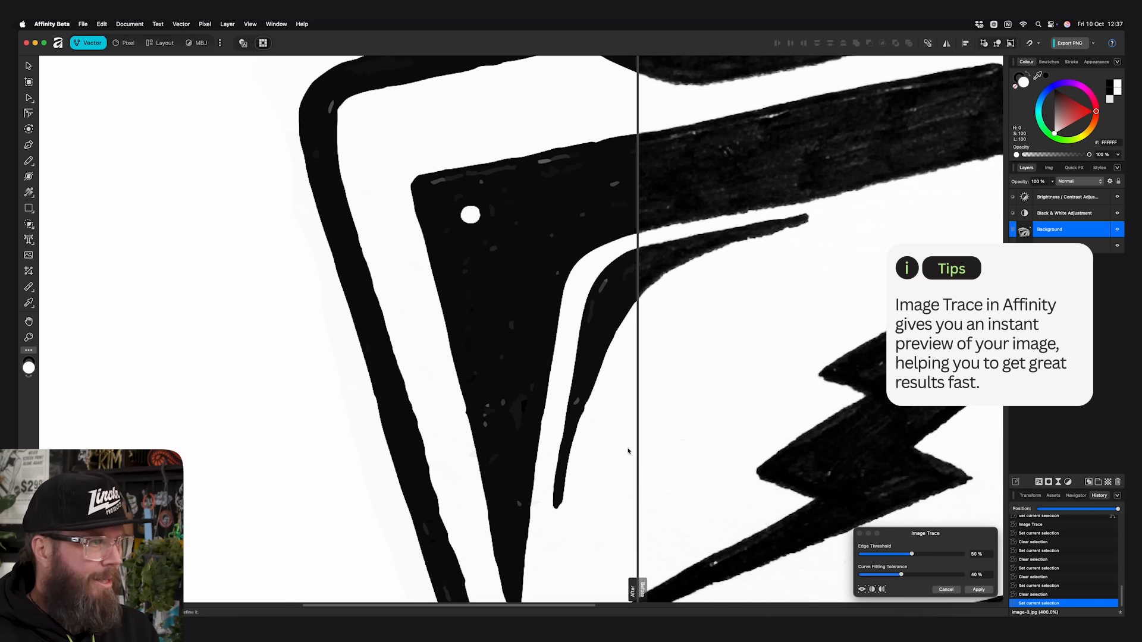
{"action": "mouse_move", "coordinate": [629, 221]}
{"action": "left_mouse_down"}
{"action": "mouse_move", "coordinate": [410, 217]}
{"action": "mouse_move", "coordinate": [876, 208]}
{"action": "left_mouse_up"}
Set the trace's Edge Threshold to 94% and Curve Fitting Tolerance to 56%, and apply it to the folder drawing
{"action": "left_click_drag", "start_coordinate": [911, 554], "coordinate": [959, 555]}
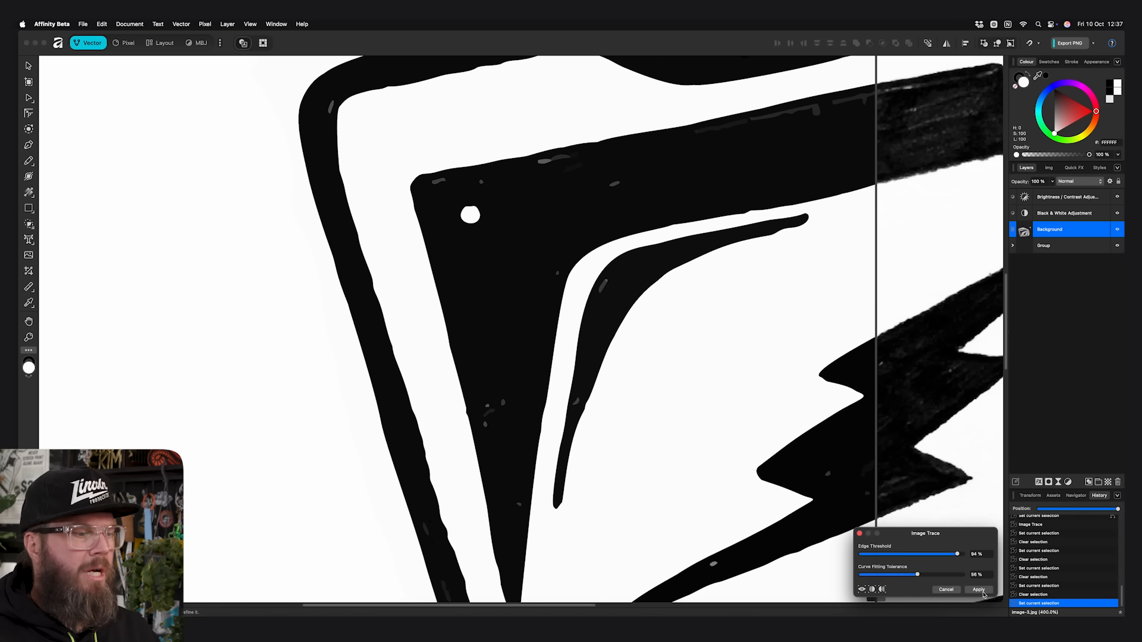
{"action": "left_click", "coordinate": [981, 591]}
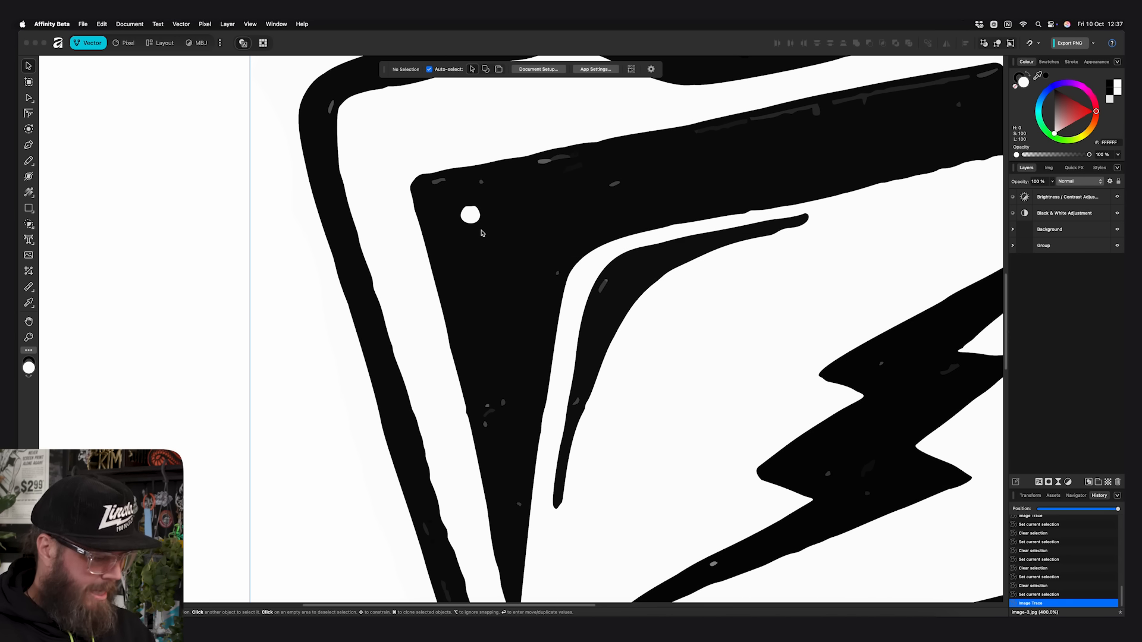
{"action": "key", "text": "super+minus"}
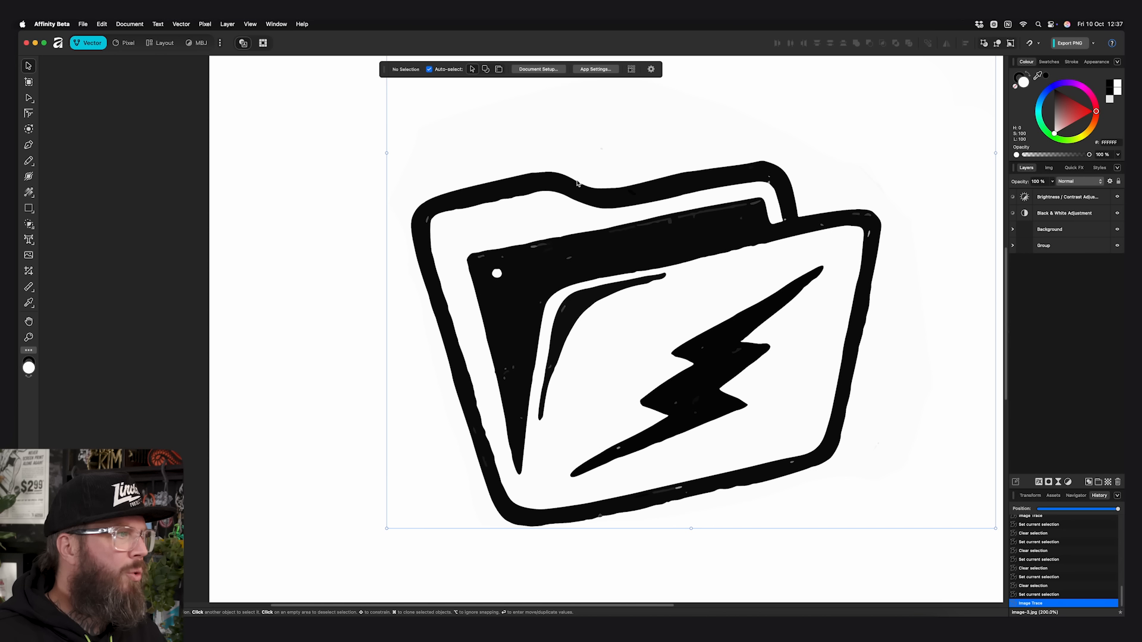
Select the leftover off-white curve surrounding the traced folder and delete it
{"action": "left_click", "coordinate": [577, 183]}
{"action": "key", "text": "a"}
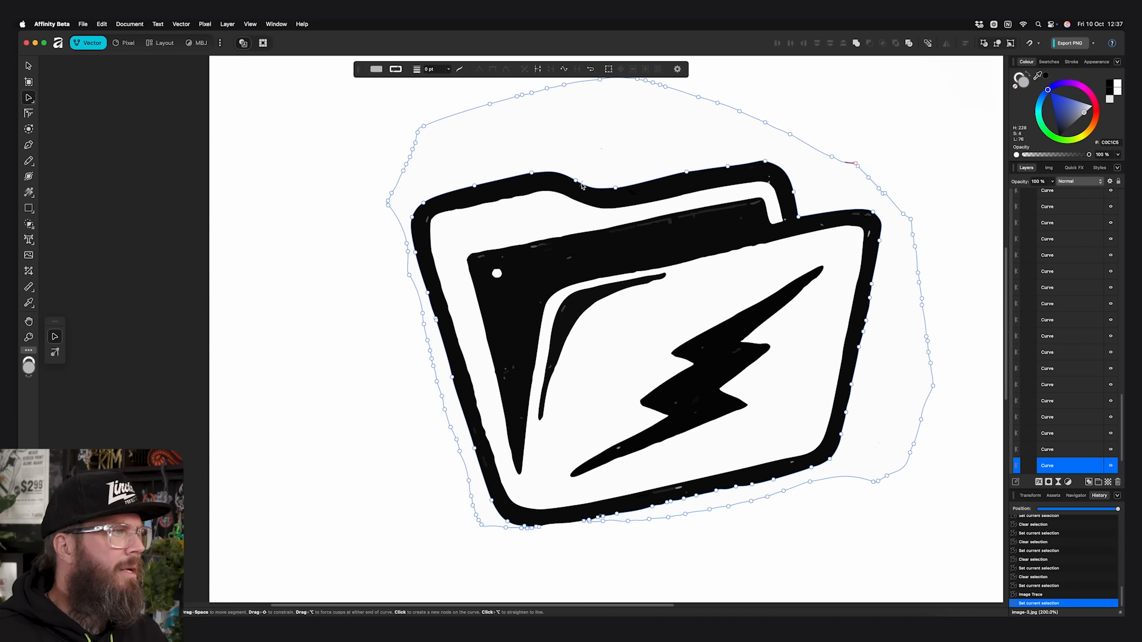
{"action": "key", "text": "Delete"}
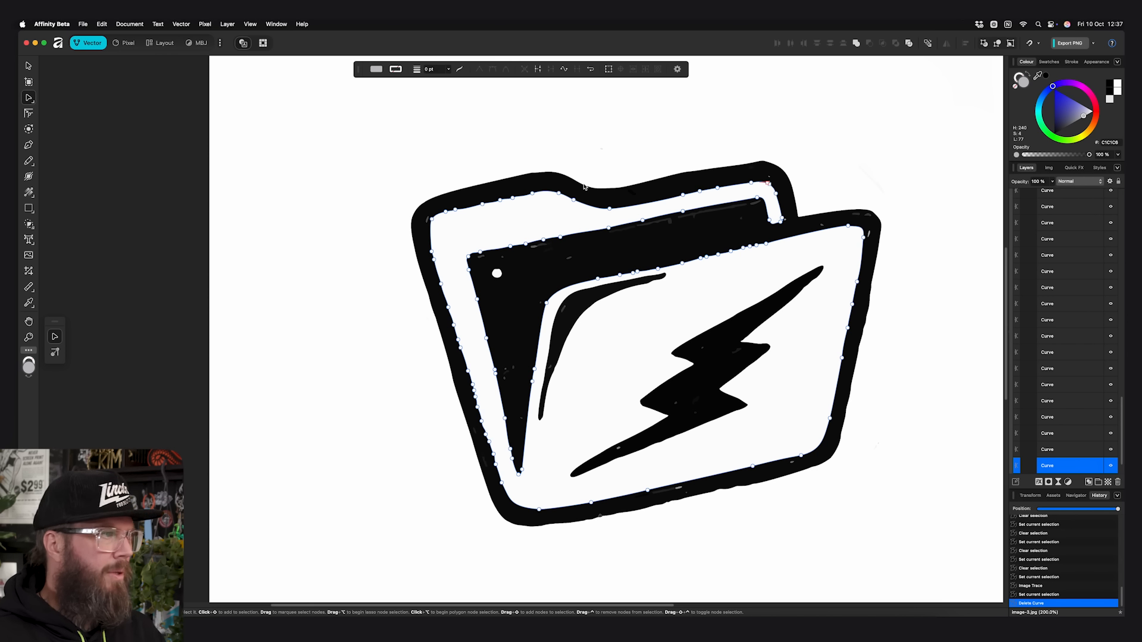
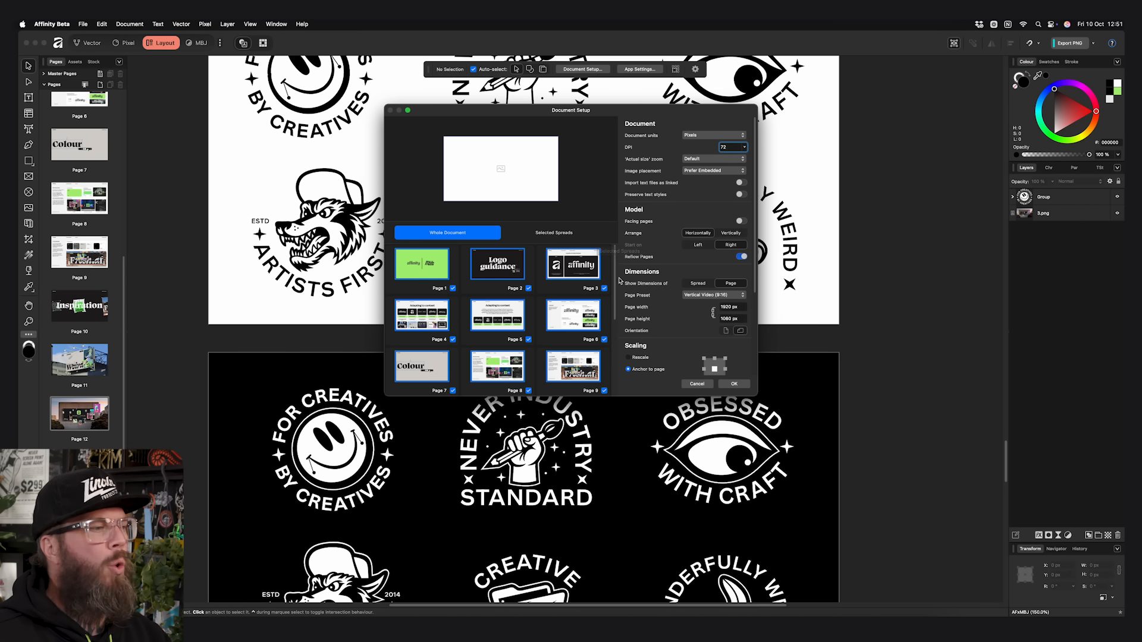
Close the document setup and browse the pages following the white and black logo badge spreads
{"action": "left_click", "coordinate": [733, 384]}
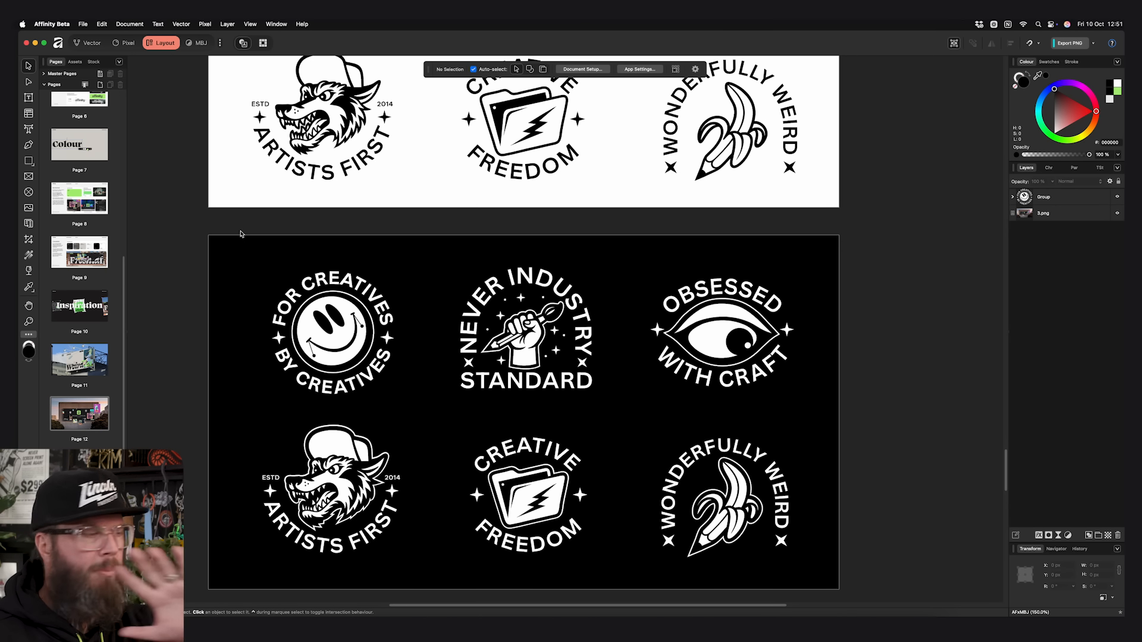
{"action": "scroll", "coordinate": [241, 234], "scroll_direction": "down", "scroll_amount": 3}
{"action": "scroll", "coordinate": [241, 234], "scroll_direction": "down", "scroll_amount": 6}
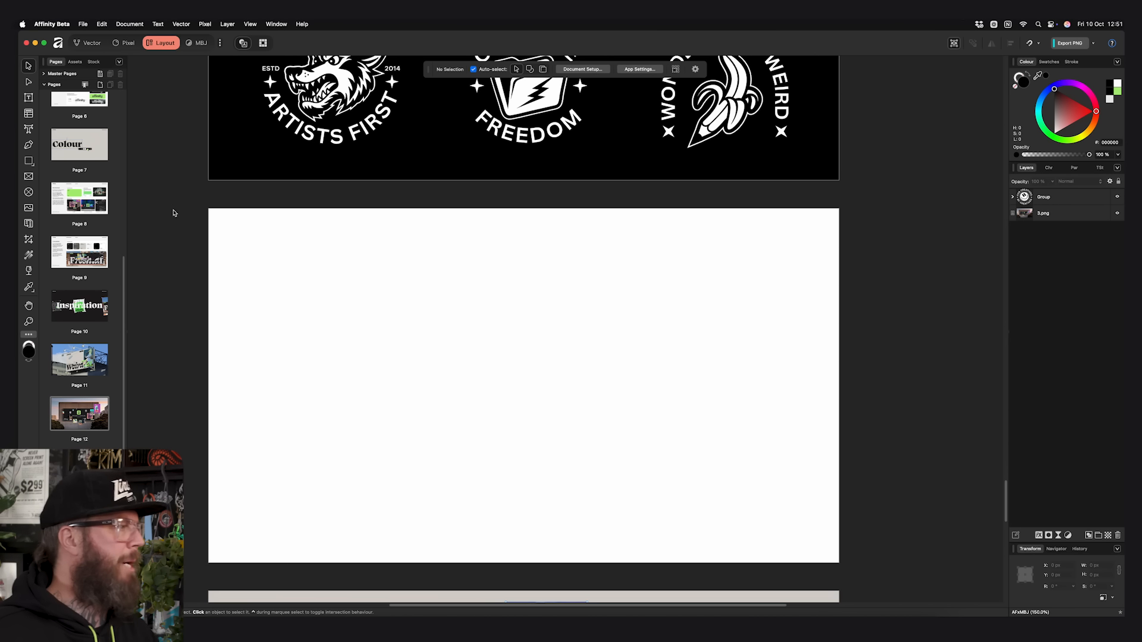
{"action": "scroll", "coordinate": [433, 389], "scroll_direction": "down", "scroll_amount": 3}
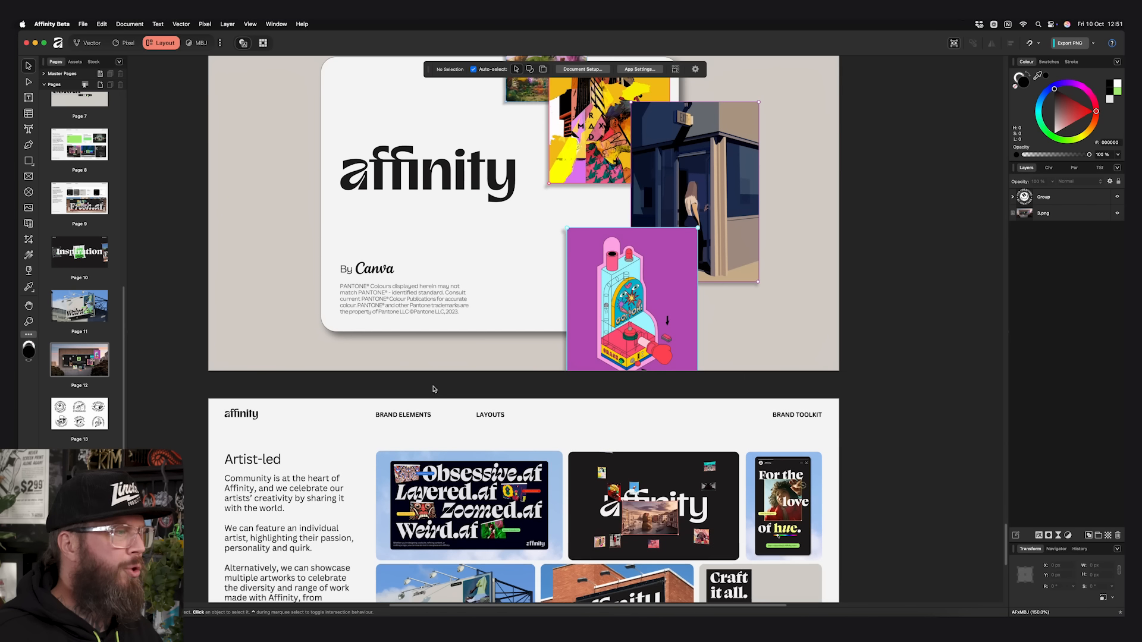
{"action": "scroll", "coordinate": [433, 389], "scroll_direction": "down", "scroll_amount": 2}
{"action": "scroll", "coordinate": [433, 388], "scroll_direction": "up", "scroll_amount": 10}
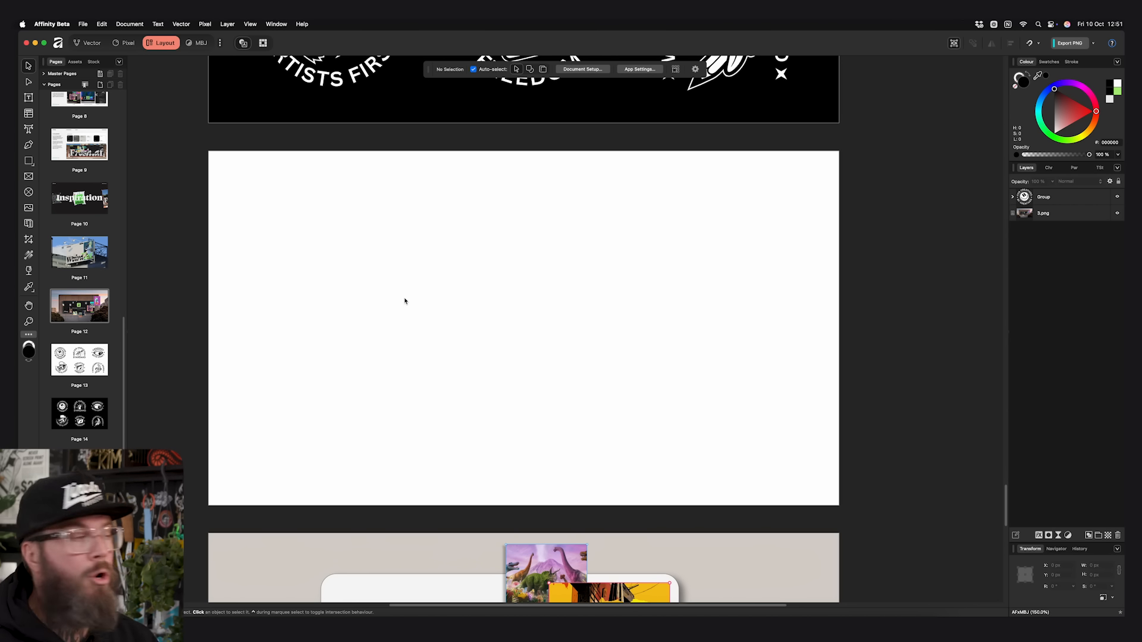
Add the Canva AI studio to the available studios beside Layout
{"action": "left_click", "coordinate": [221, 45]}
{"action": "left_click", "coordinate": [202, 133]}
{"action": "left_click", "coordinate": [323, 148]}
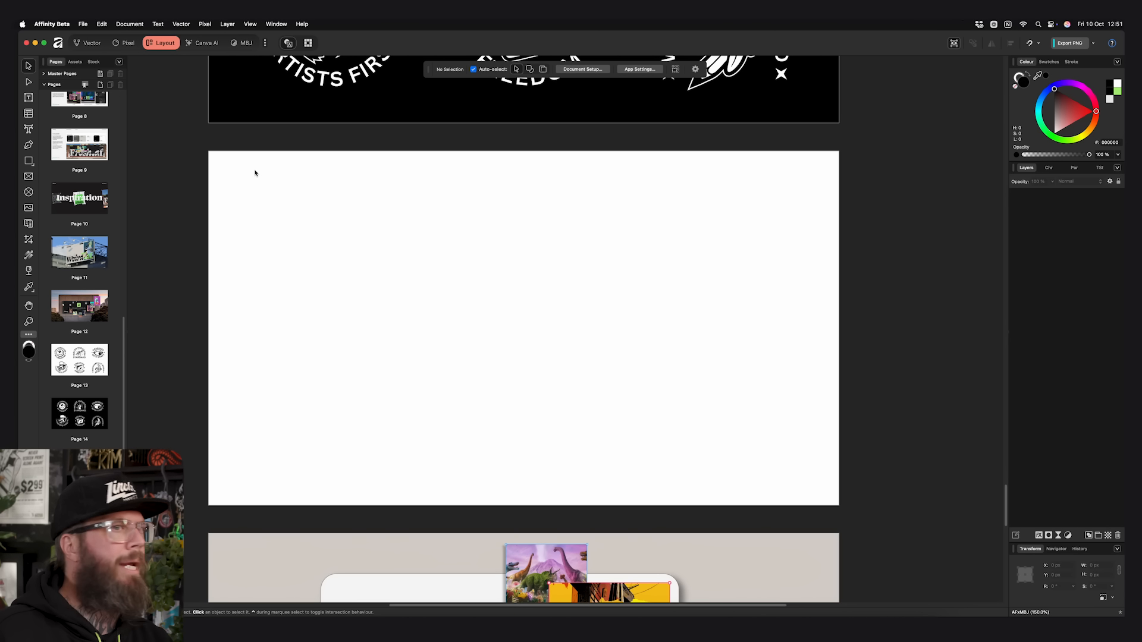
Open the Canva AI studio and replace the image prompt with "I want a white t-shirt, high quality version on a stone floor"
{"action": "left_click", "coordinate": [205, 43]}
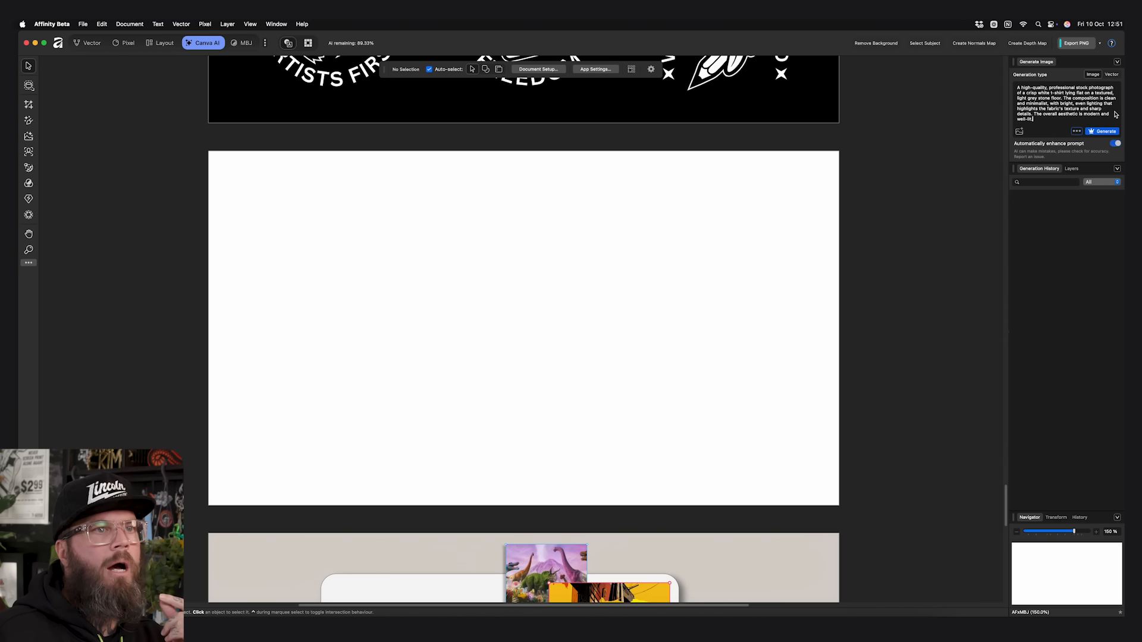
{"action": "left_click_drag", "start_coordinate": [1033, 118], "coordinate": [1009, 87]}
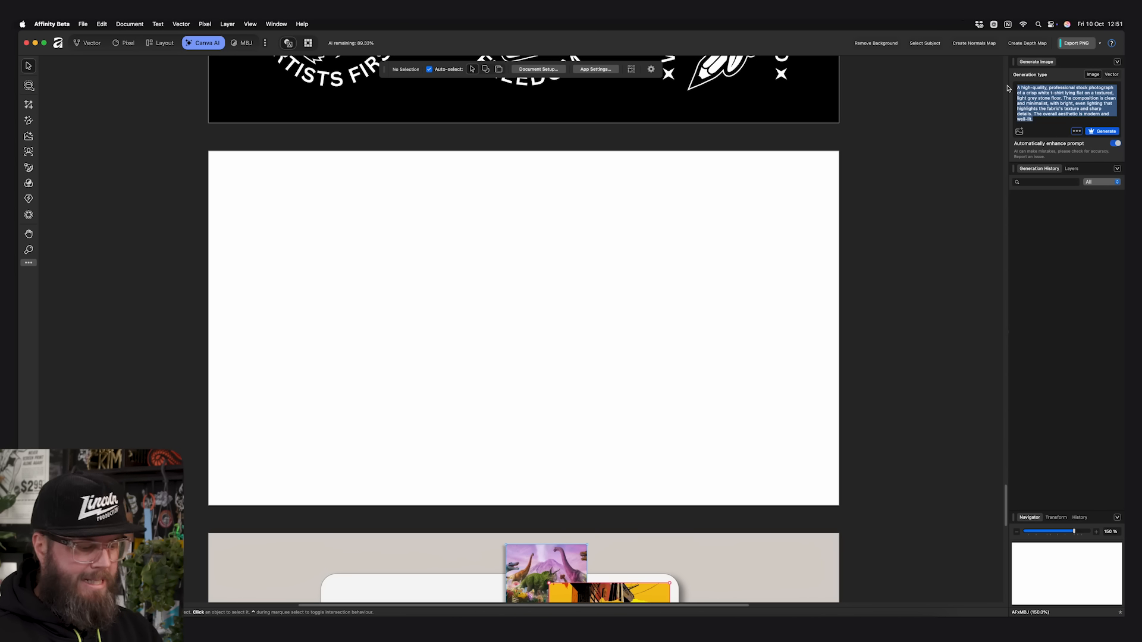
{"action": "key", "text": "BackSpace"}
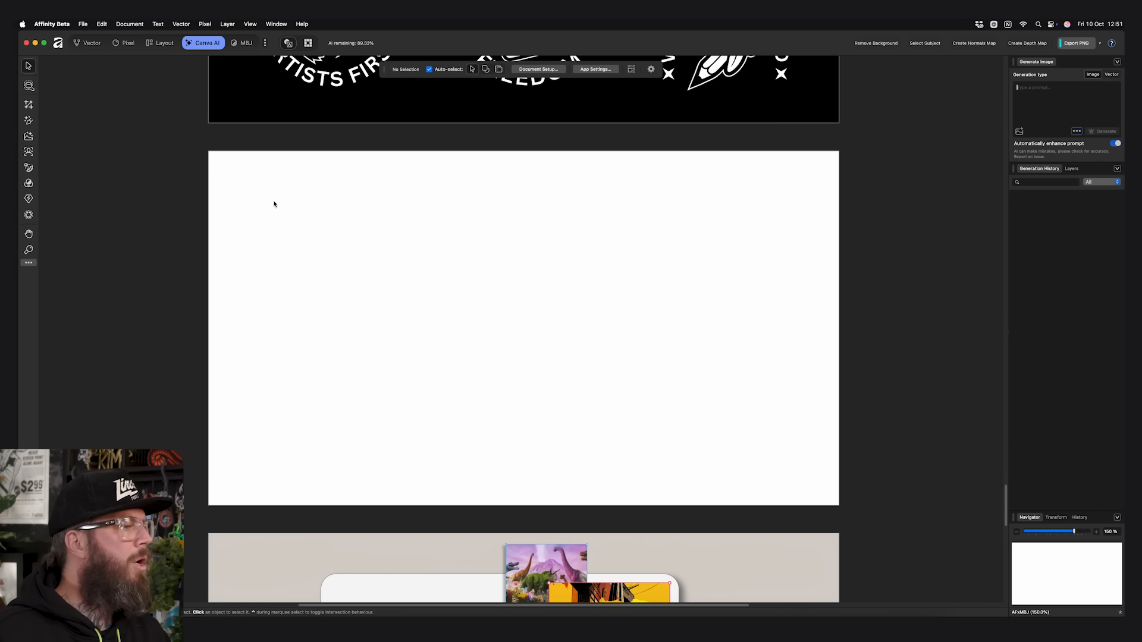
{"action": "type", "text": "I want a white"}
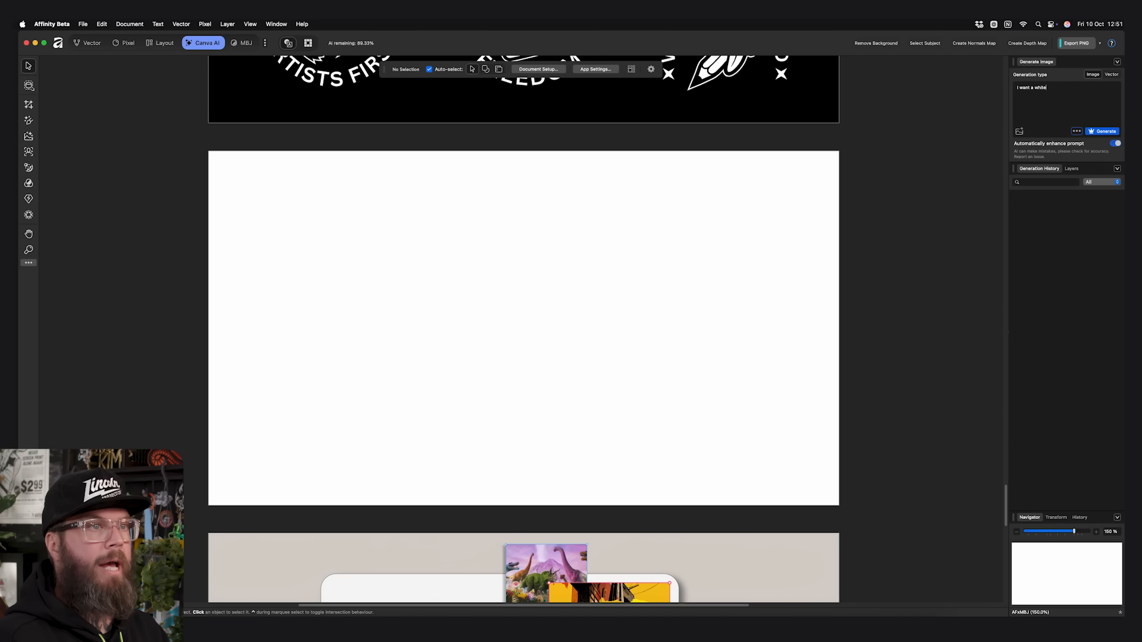
{"action": "type", "text": " t-sh"}
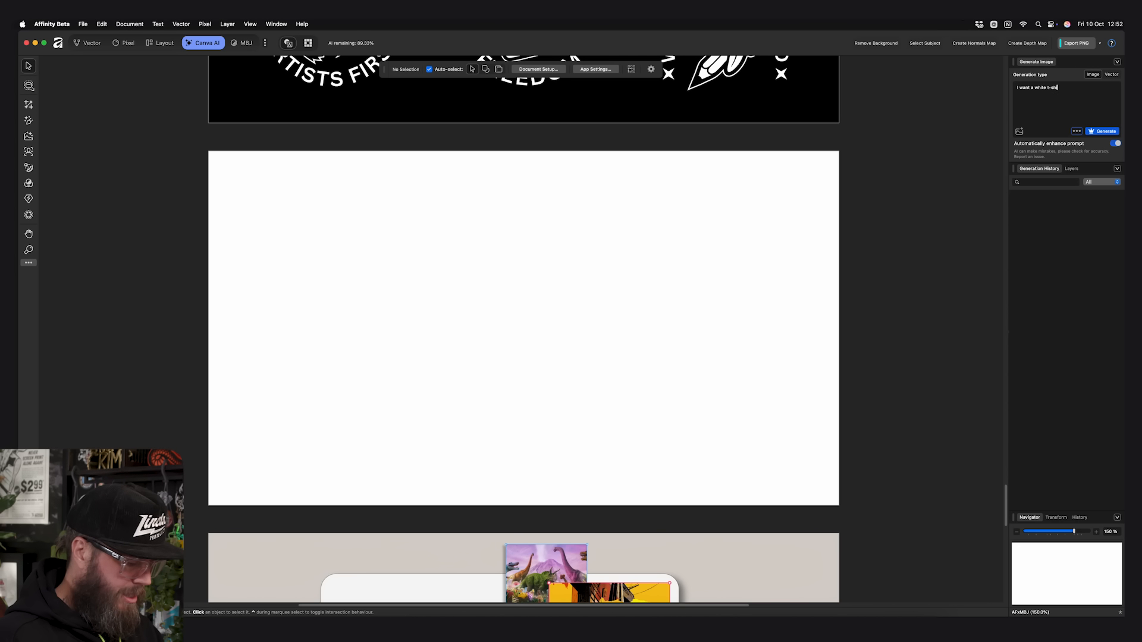
{"action": "type", "text": "irt, high quality"}
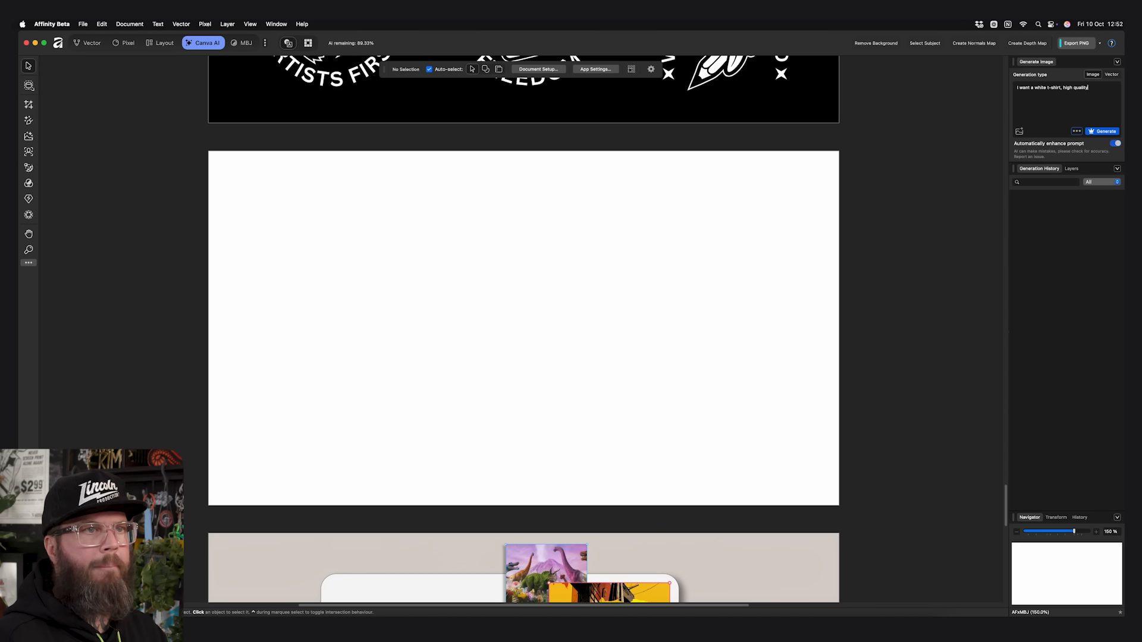
{"action": "type", "text": "ve"}
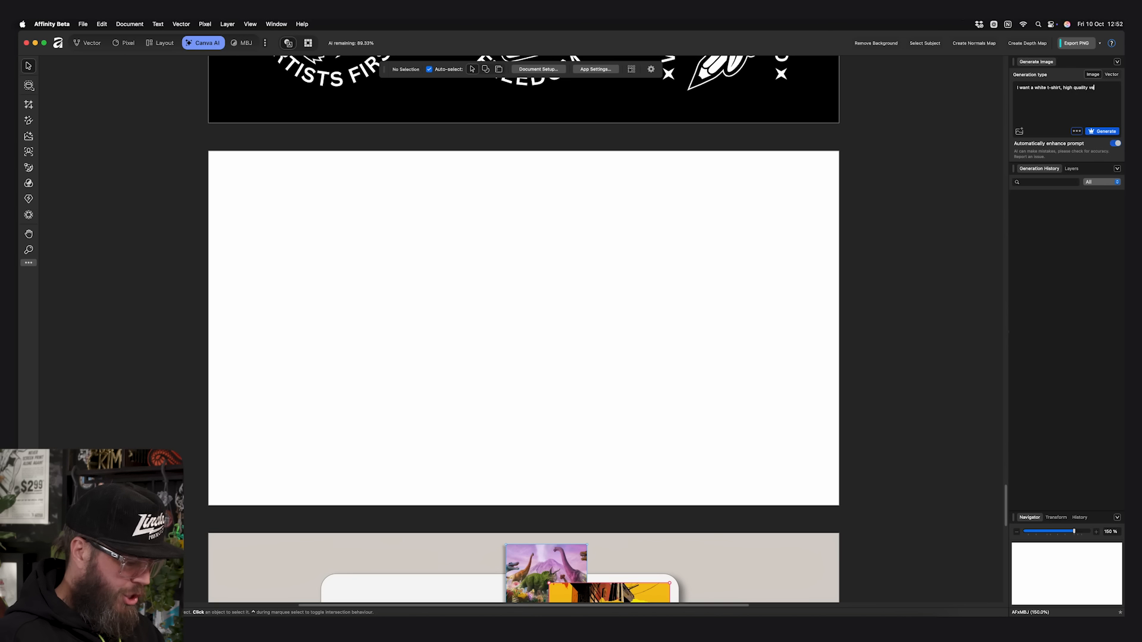
{"action": "type", "text": "rsion on a st"}
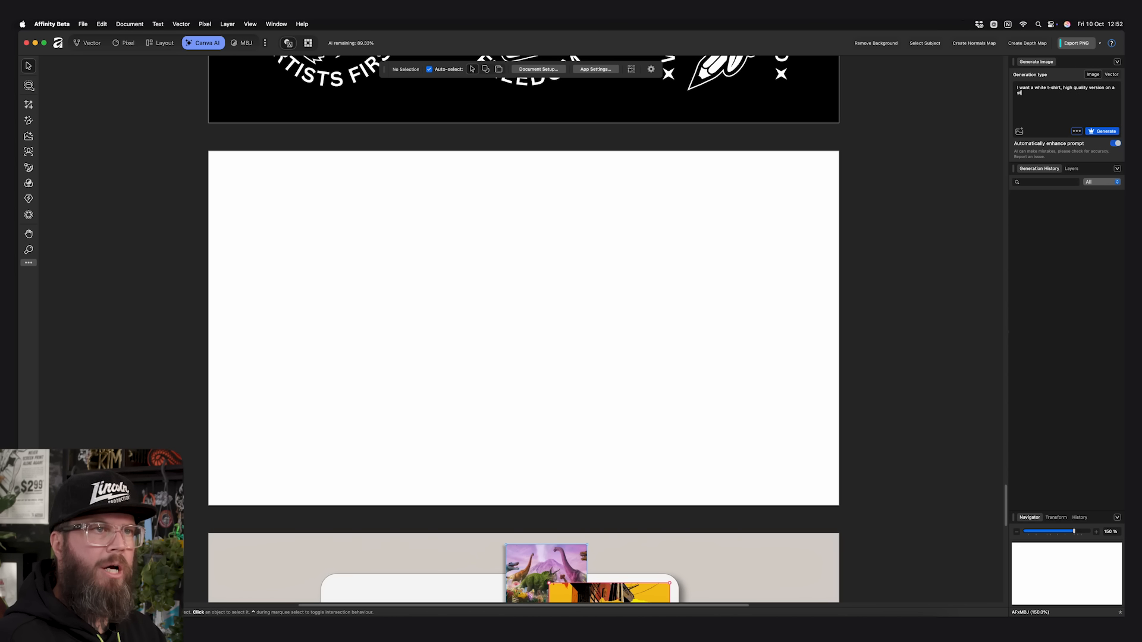
{"action": "type", "text": "one floor"}
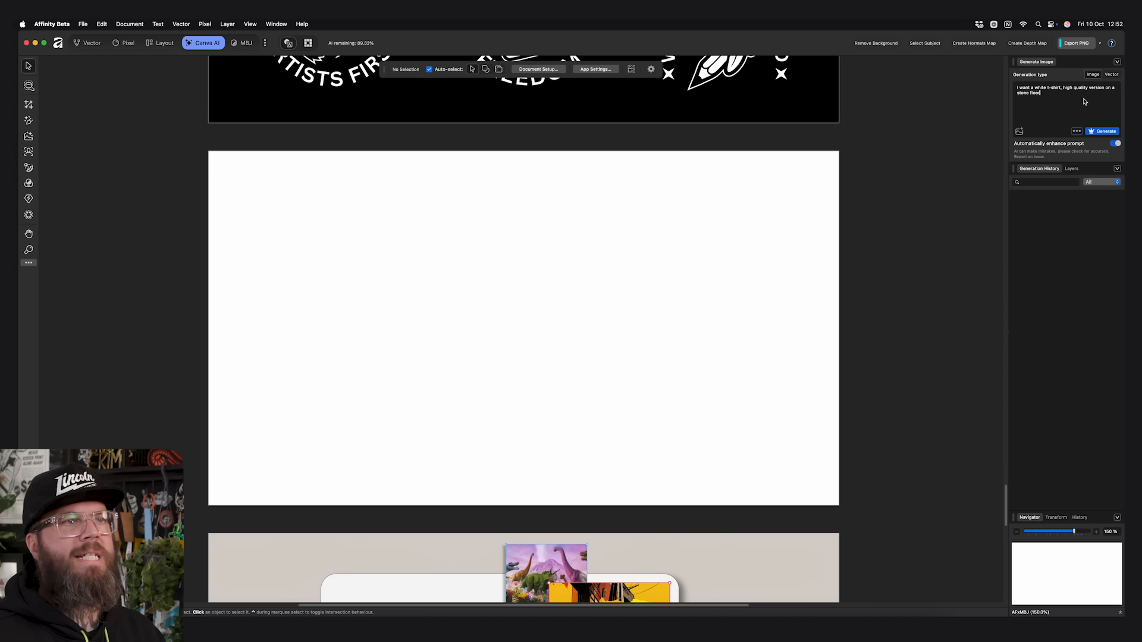
Generate four Stock Photo style images from the prompt in landscape aspect ratio with Ultra HD generation enabled
{"action": "left_click", "coordinate": [1077, 131]}
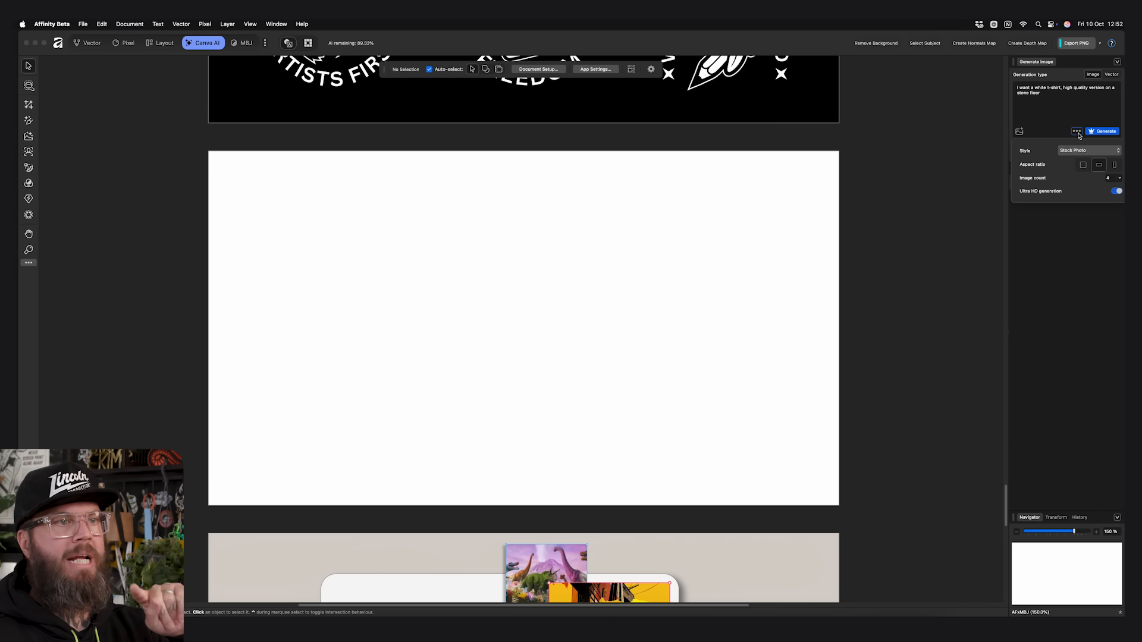
{"action": "left_click", "coordinate": [1099, 166]}
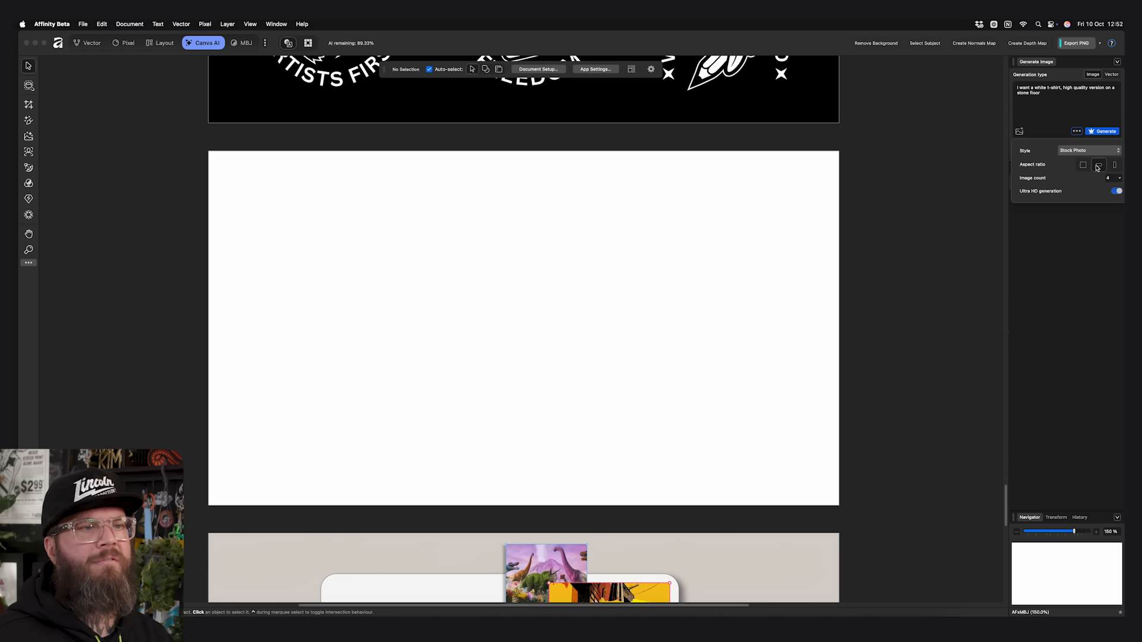
{"action": "left_click", "coordinate": [1099, 167]}
{"action": "left_click", "coordinate": [1117, 191]}
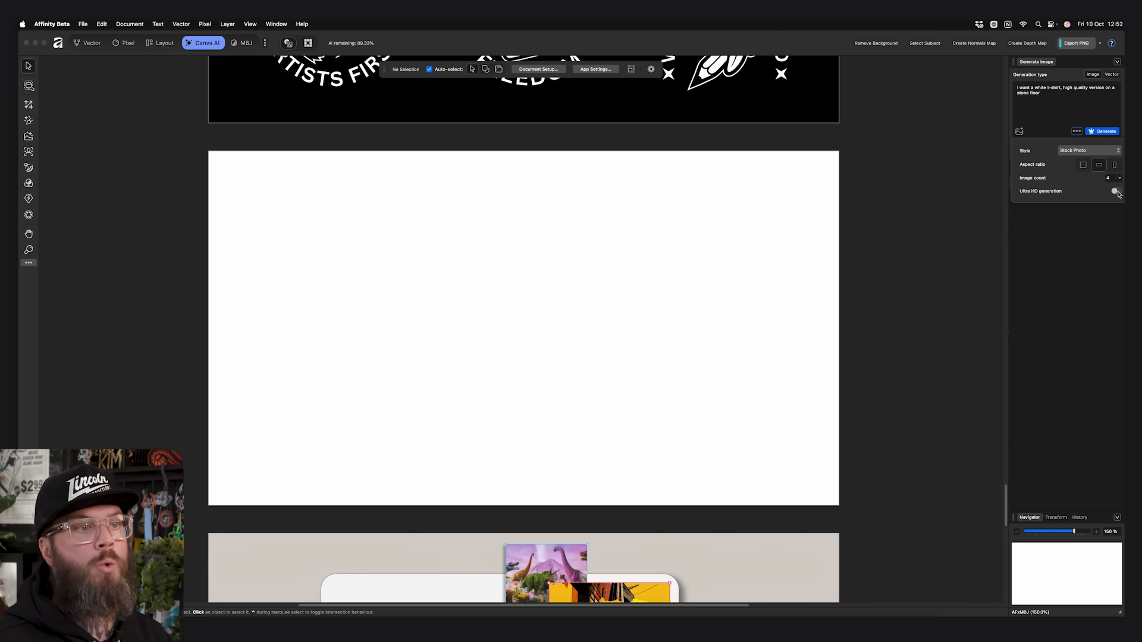
{"action": "left_click", "coordinate": [1116, 191]}
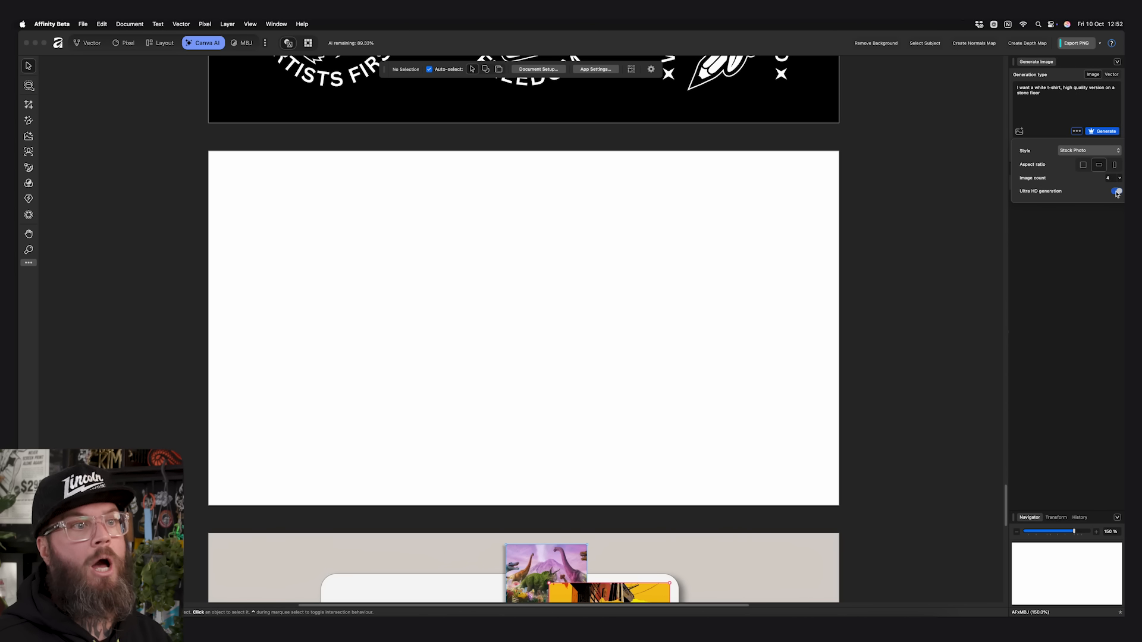
{"action": "left_click", "coordinate": [1103, 131]}
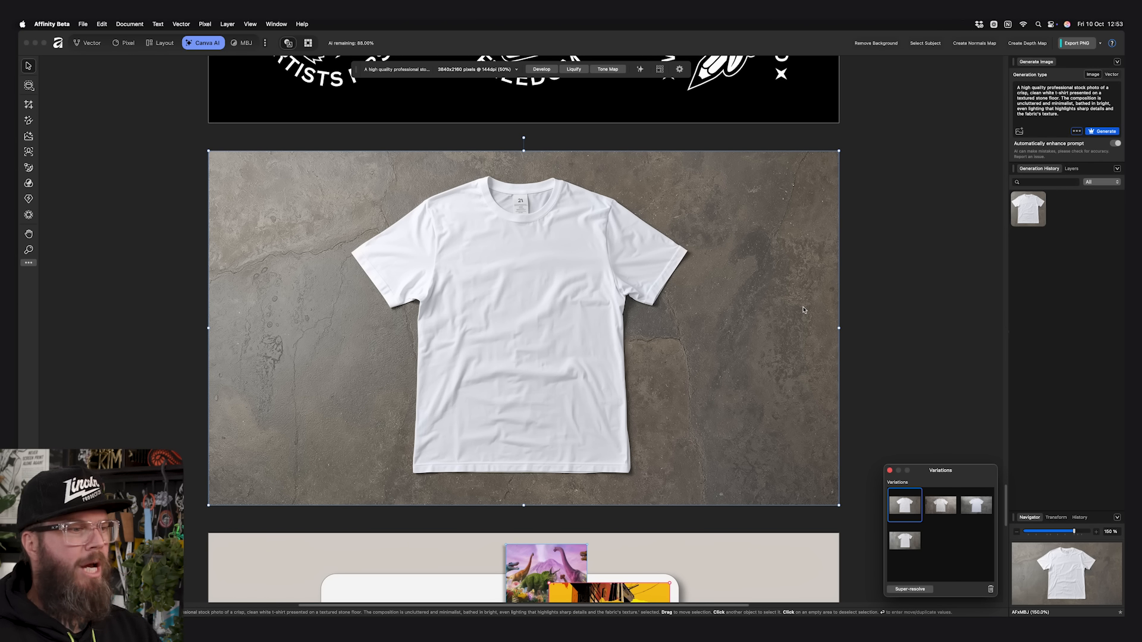
Compare the generated T-shirt variations and use the second one, on the cracked brownish stone floor, for the page
{"action": "left_click", "coordinate": [936, 505]}
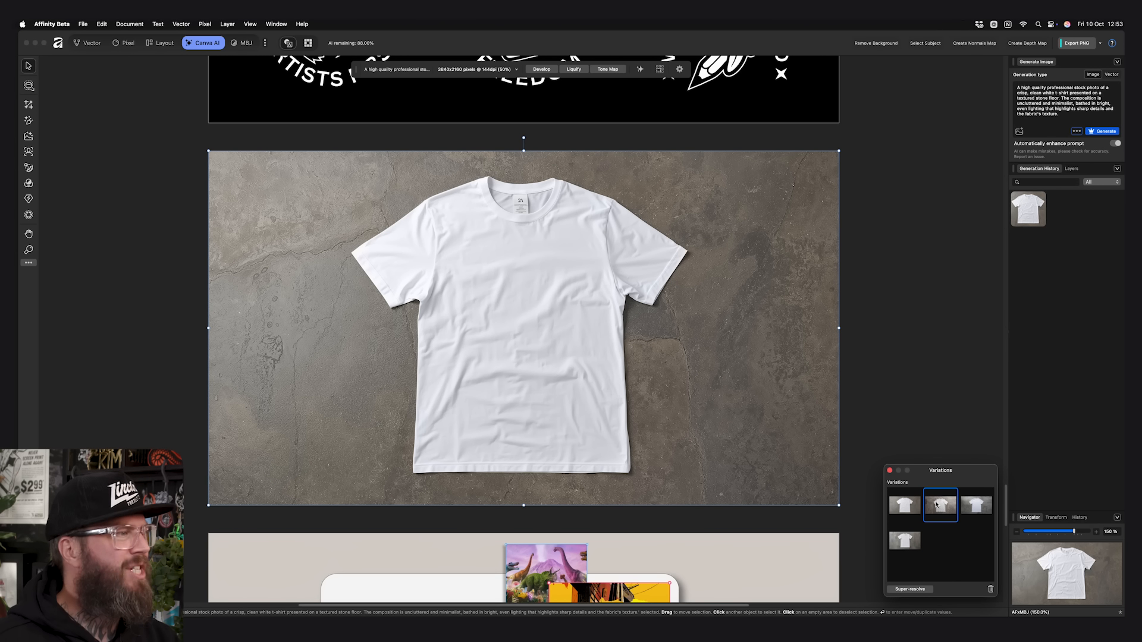
{"action": "left_click", "coordinate": [974, 506]}
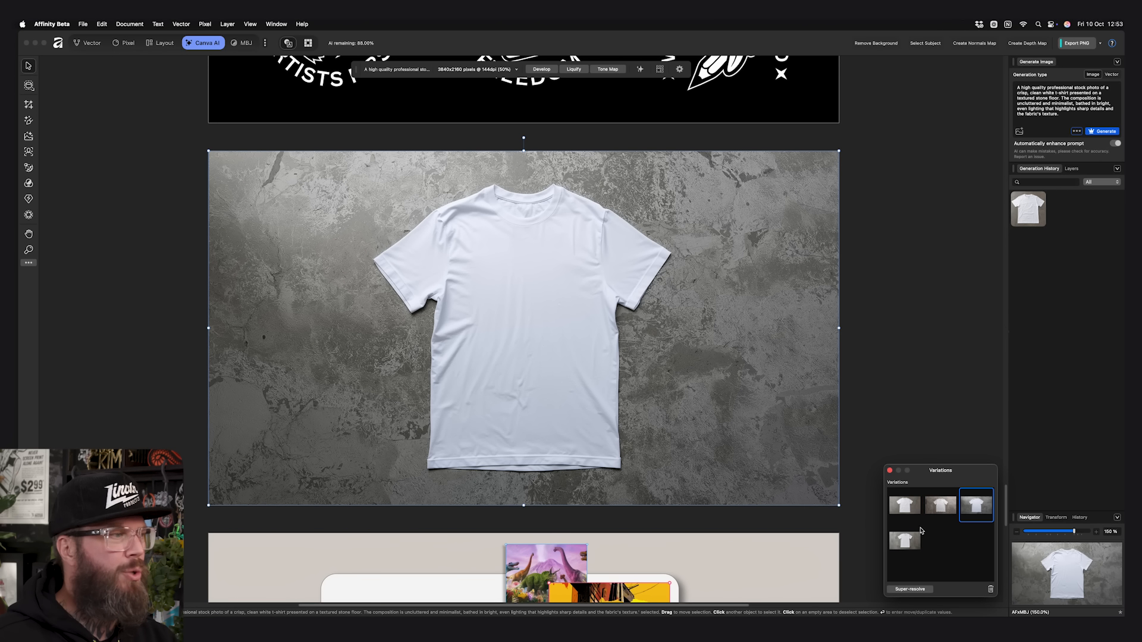
{"action": "left_click", "coordinate": [901, 542]}
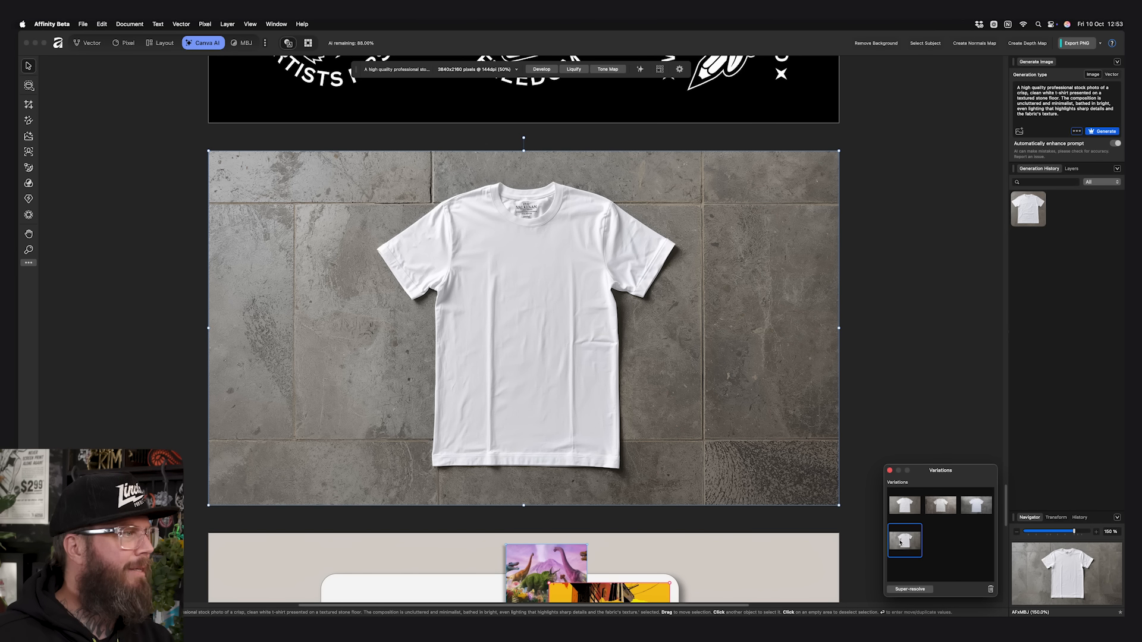
{"action": "left_click", "coordinate": [949, 506]}
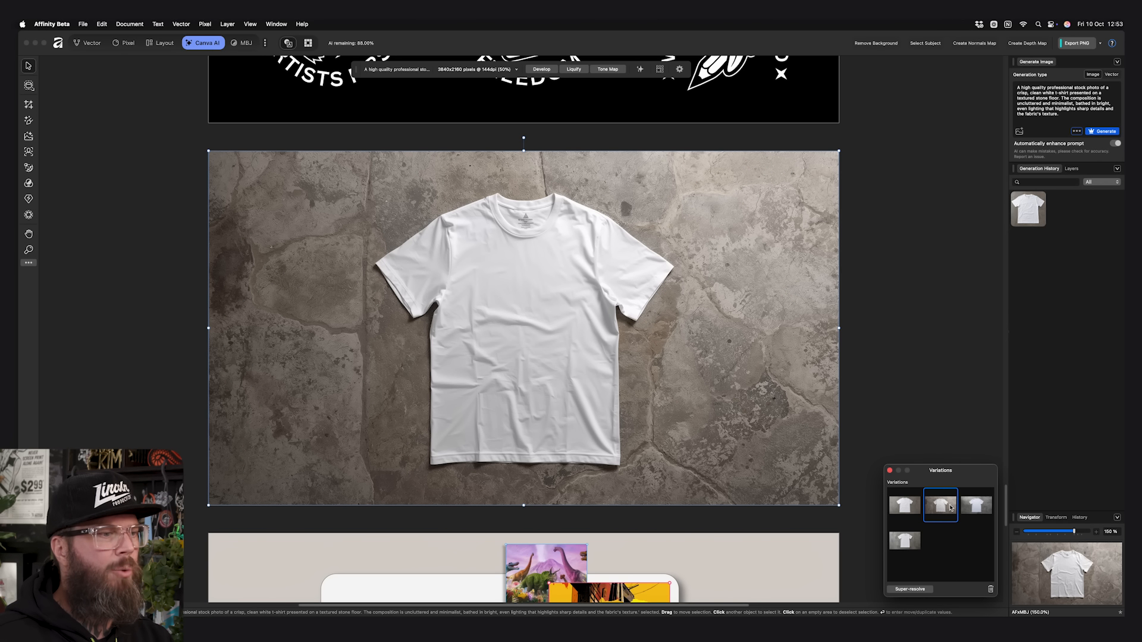
{"action": "left_click", "coordinate": [918, 426]}
{"action": "scroll", "coordinate": [600, 255], "scroll_direction": "up", "scroll_amount": 1}
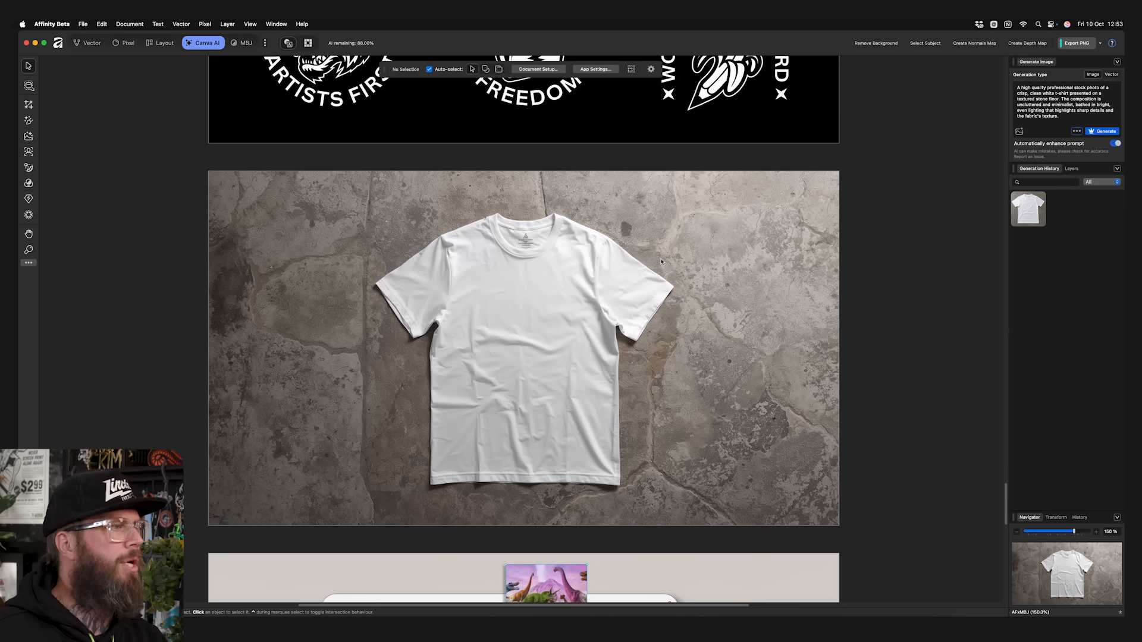
{"action": "scroll", "coordinate": [599, 254], "scroll_direction": "up", "scroll_amount": 3}
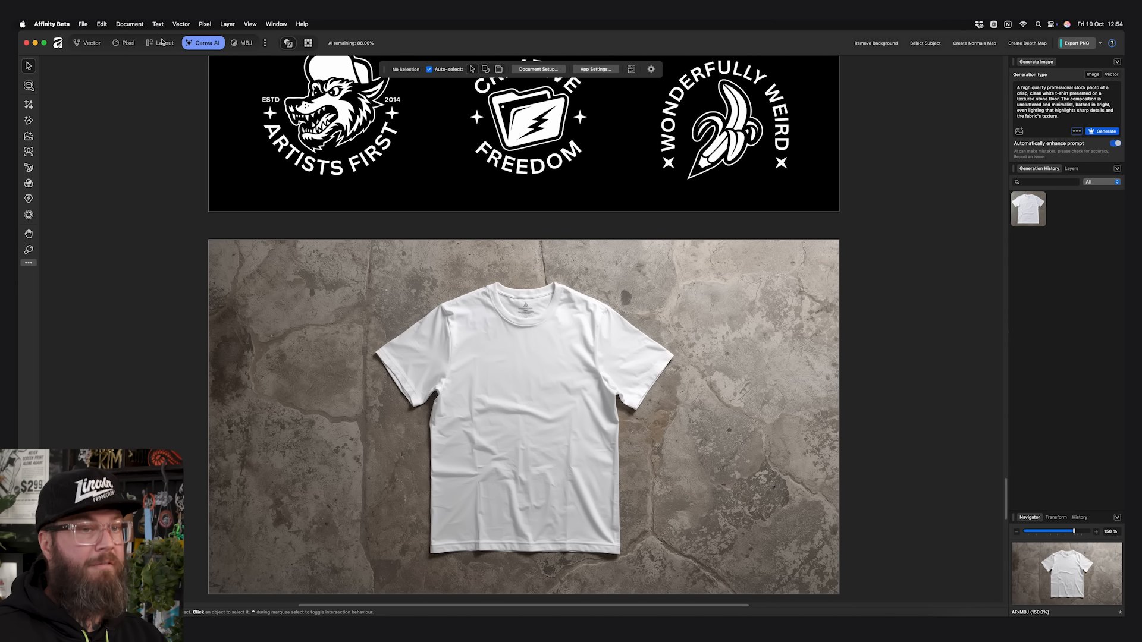
Copy the wonderfully weird banana group from its own document and paste it onto the T-shirt page in the Layout studio
{"action": "left_click", "coordinate": [162, 44]}
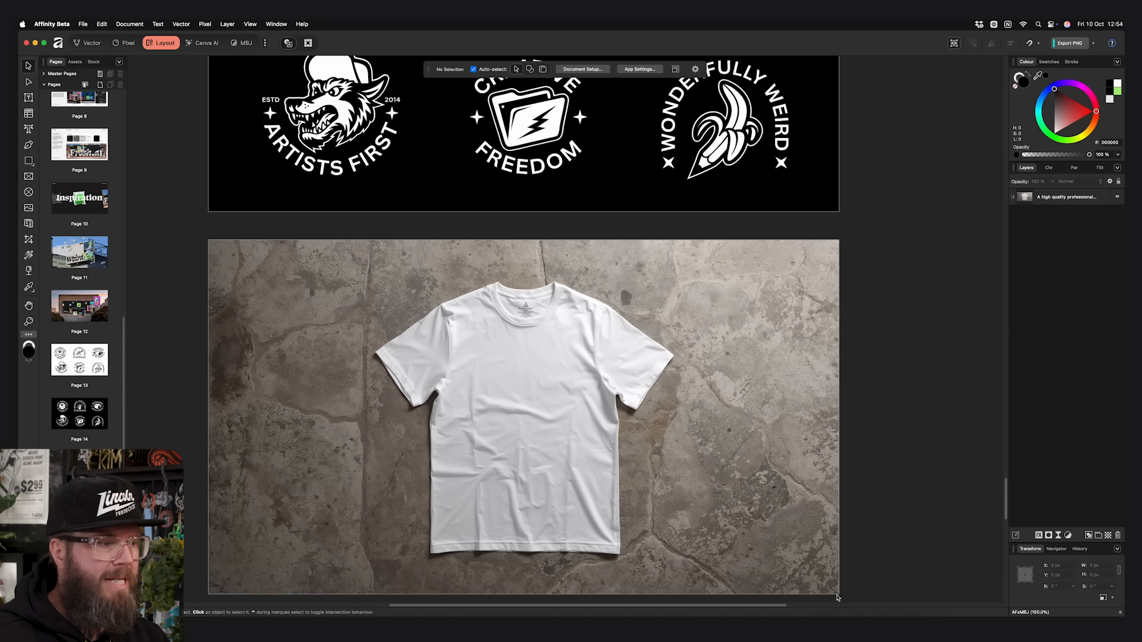
{"action": "mouse_move", "coordinate": [879, 618]}
{"action": "left_click", "coordinate": [880, 617]}
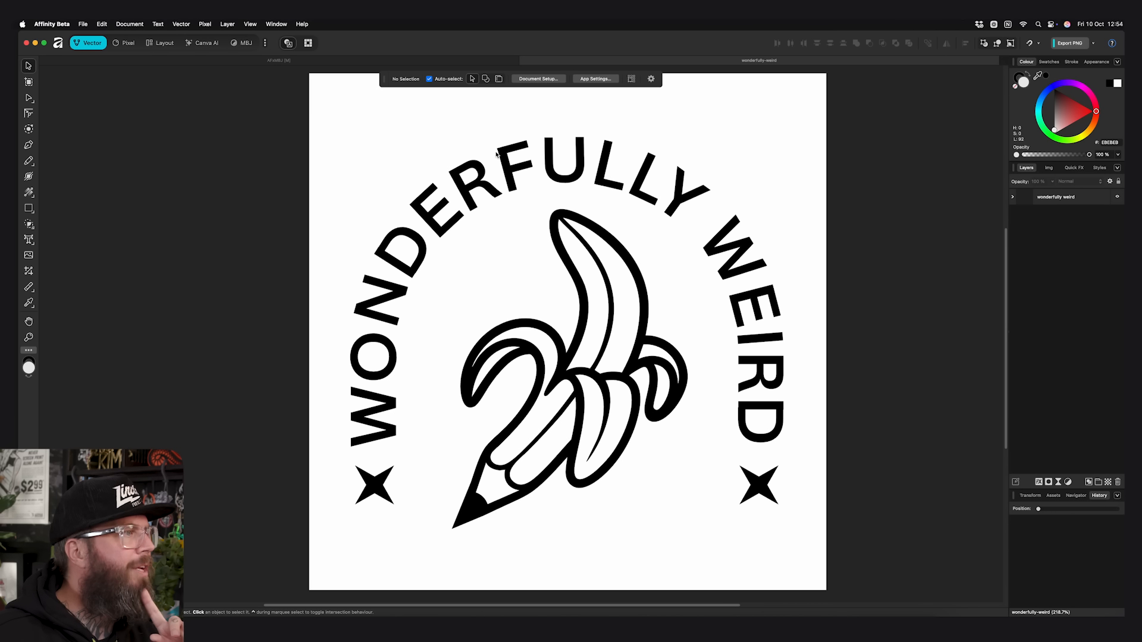
{"action": "left_click", "coordinate": [512, 167]}
{"action": "left_click_drag", "start_coordinate": [512, 168], "coordinate": [513, 142]}
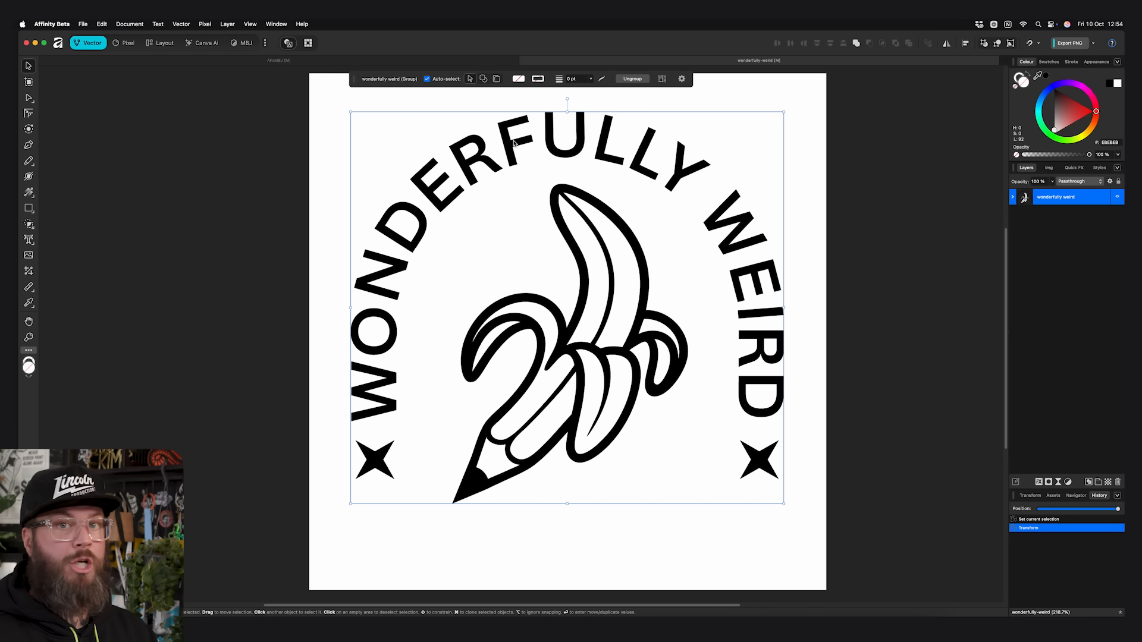
{"action": "left_click", "coordinate": [287, 60]}
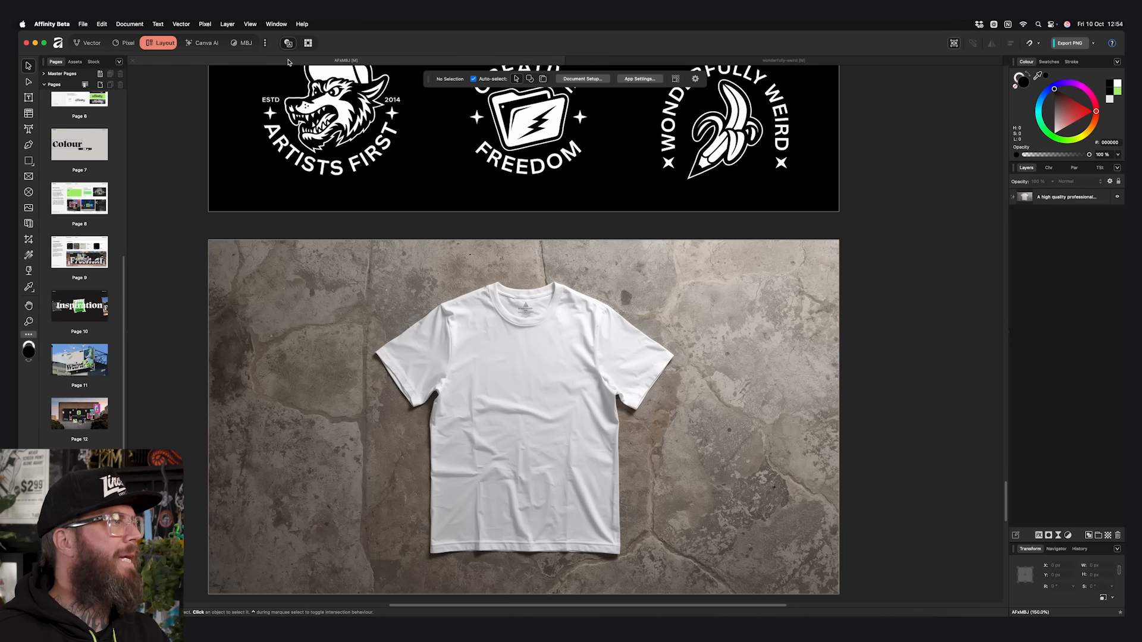
{"action": "key", "text": "super+v"}
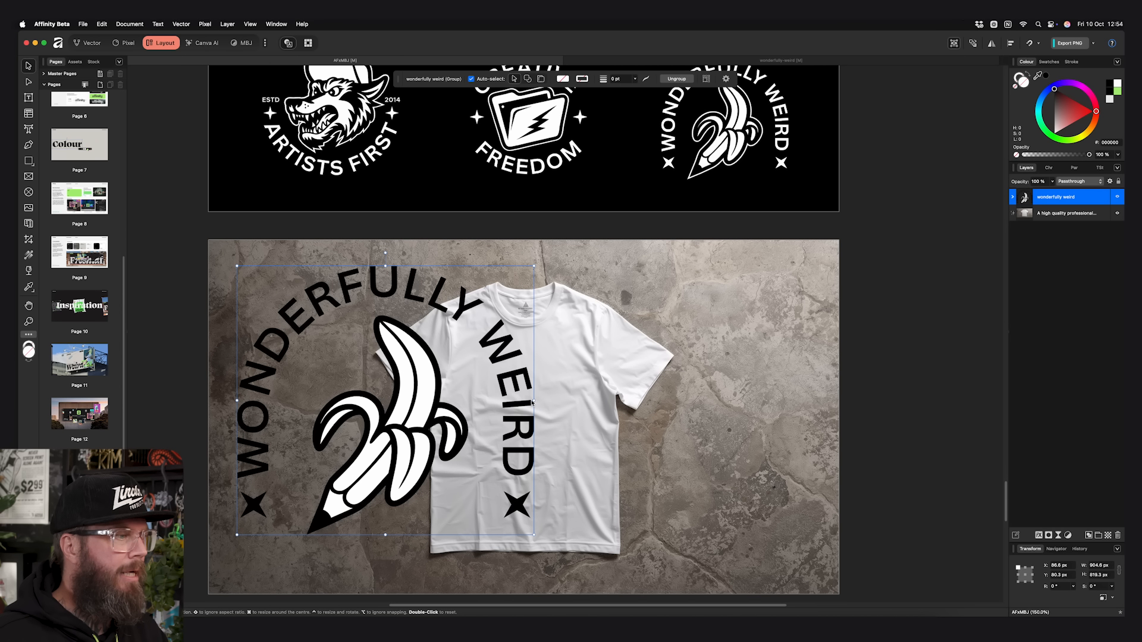
Scale the banana artwork down to about 394 px wide and place it on the T-shirt's chest
{"action": "left_click_drag", "start_coordinate": [534, 403], "coordinate": [571, 400]}
{"action": "left_click_drag", "start_coordinate": [526, 444], "coordinate": [525, 456]}
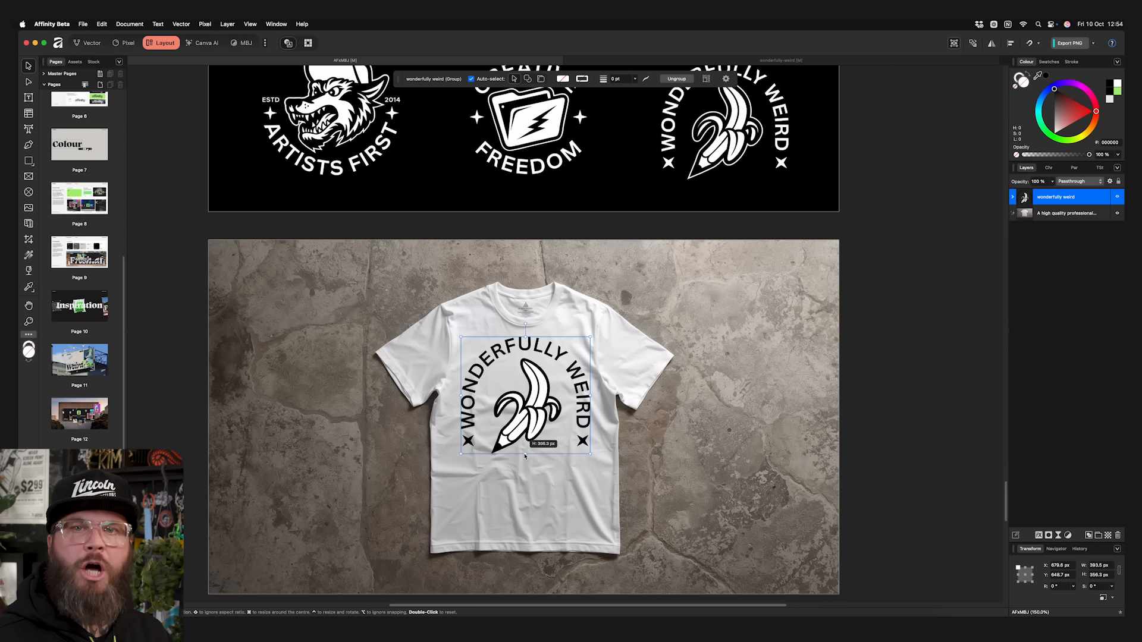
{"action": "left_click_drag", "start_coordinate": [539, 408], "coordinate": [540, 410]}
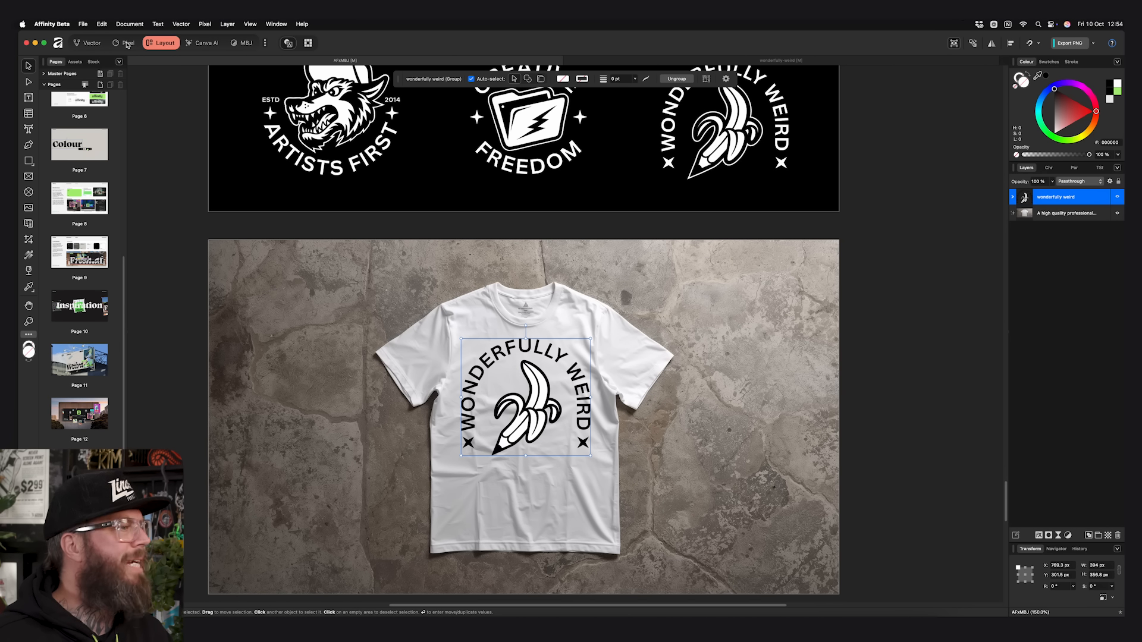
Switch to the Pixel studio and set the banana artwork's blend mode to Multiply
{"action": "left_click", "coordinate": [126, 44]}
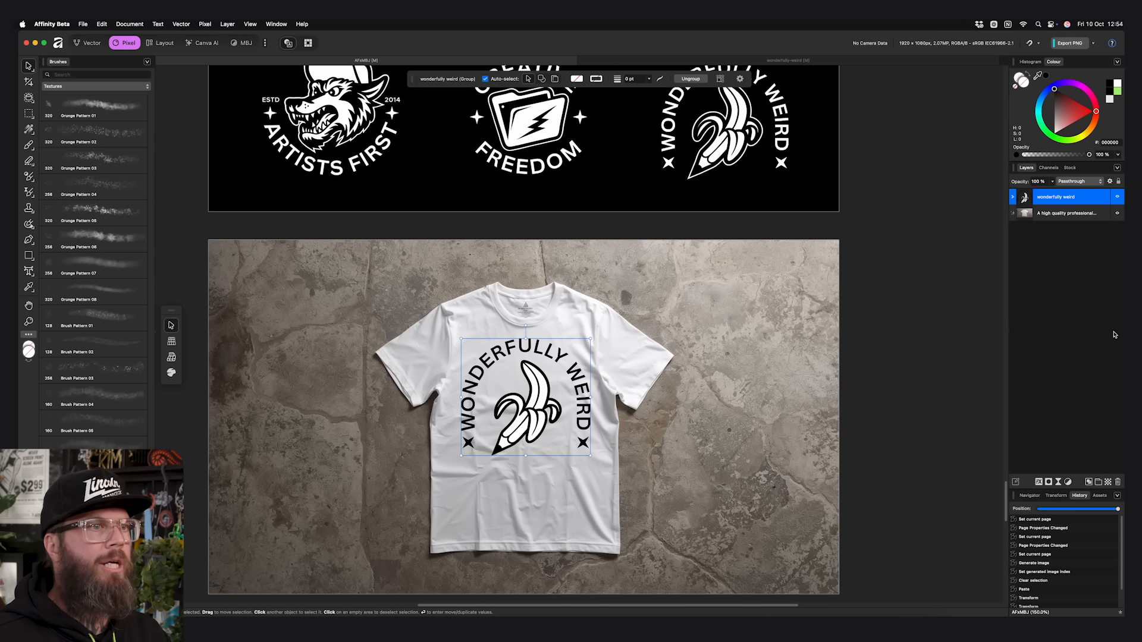
{"action": "left_click", "coordinate": [1082, 183]}
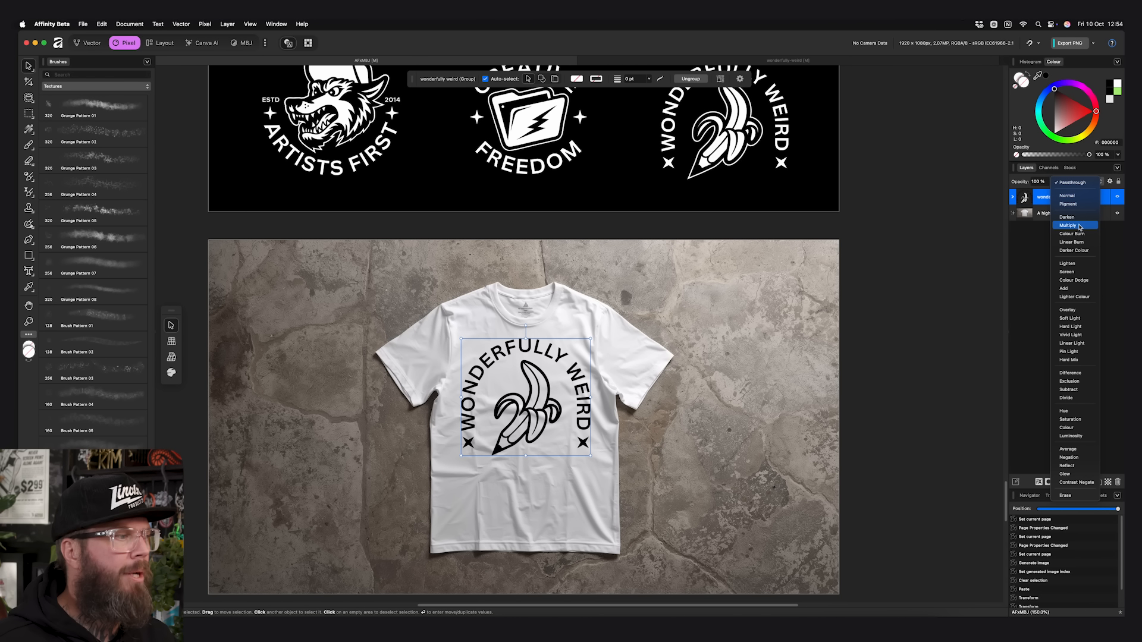
{"action": "left_click", "coordinate": [1080, 226]}
Back in the Layout studio, rotate the banana artwork by about 1°, nudge it into place and reduce its opacity to 92%
{"action": "left_click", "coordinate": [161, 43]}
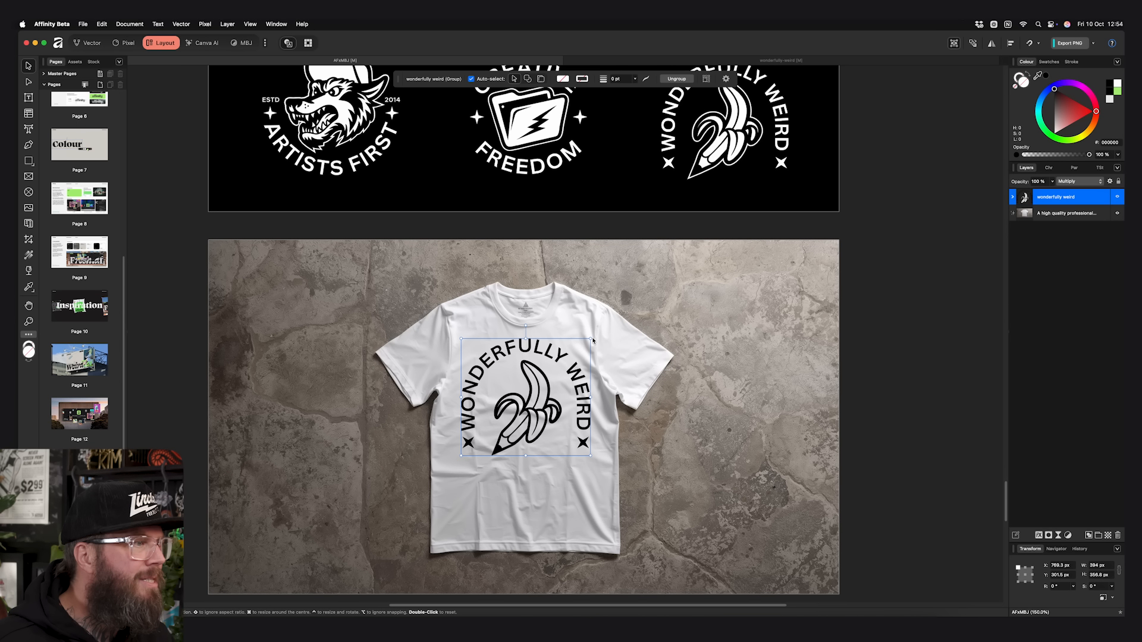
{"action": "left_click_drag", "start_coordinate": [525, 326], "coordinate": [525, 328]}
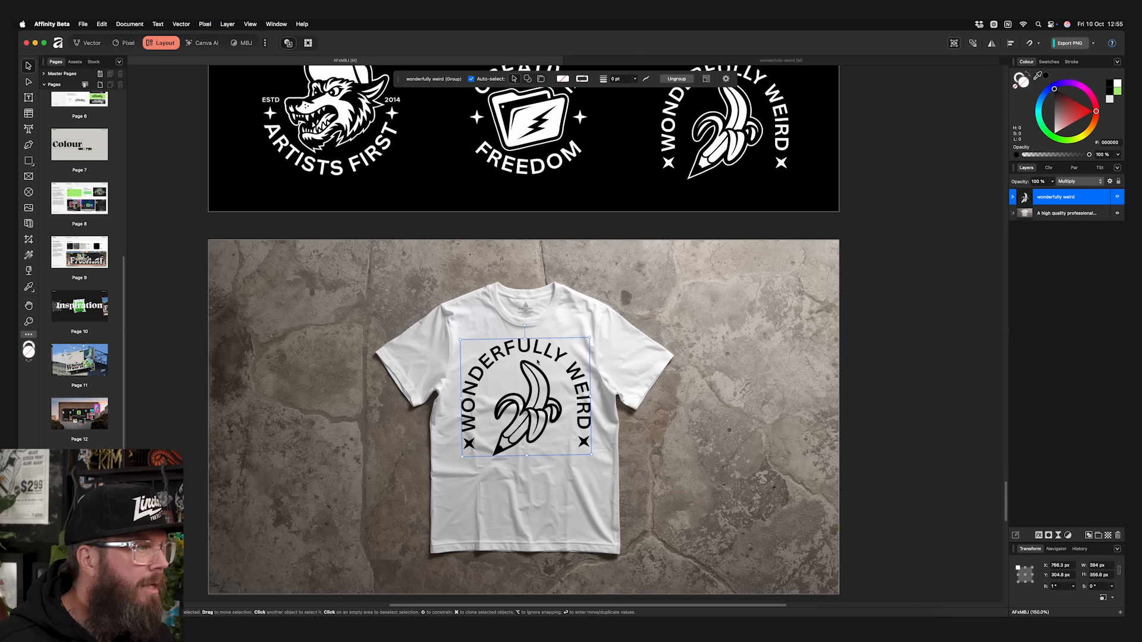
{"action": "left_click_drag", "start_coordinate": [541, 373], "coordinate": [540, 373]}
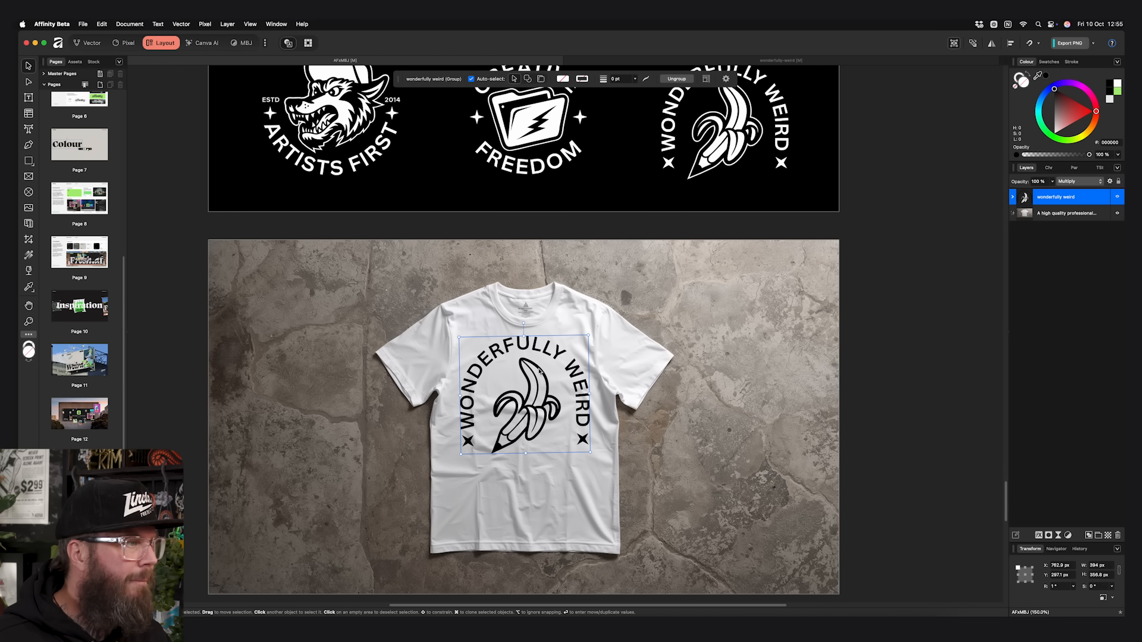
{"action": "mouse_move", "coordinate": [1053, 181]}
{"action": "left_mouse_down"}
{"action": "mouse_move", "coordinate": [1030, 195]}
{"action": "mouse_move", "coordinate": [1048, 194]}
{"action": "left_mouse_up"}
{"action": "left_click", "coordinate": [918, 241]}
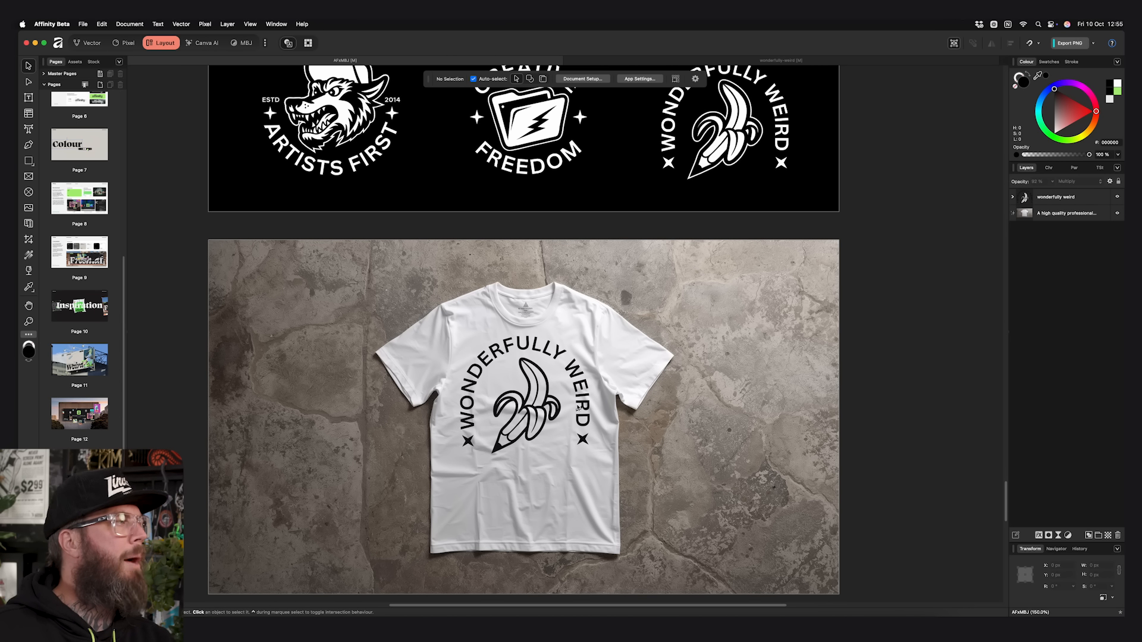
In the Vector studio, slightly enlarge the left star and scale up the banana inside the wonderfully weird group on the T-shirt
{"action": "left_click", "coordinate": [576, 408]}
{"action": "left_click", "coordinate": [87, 43]}
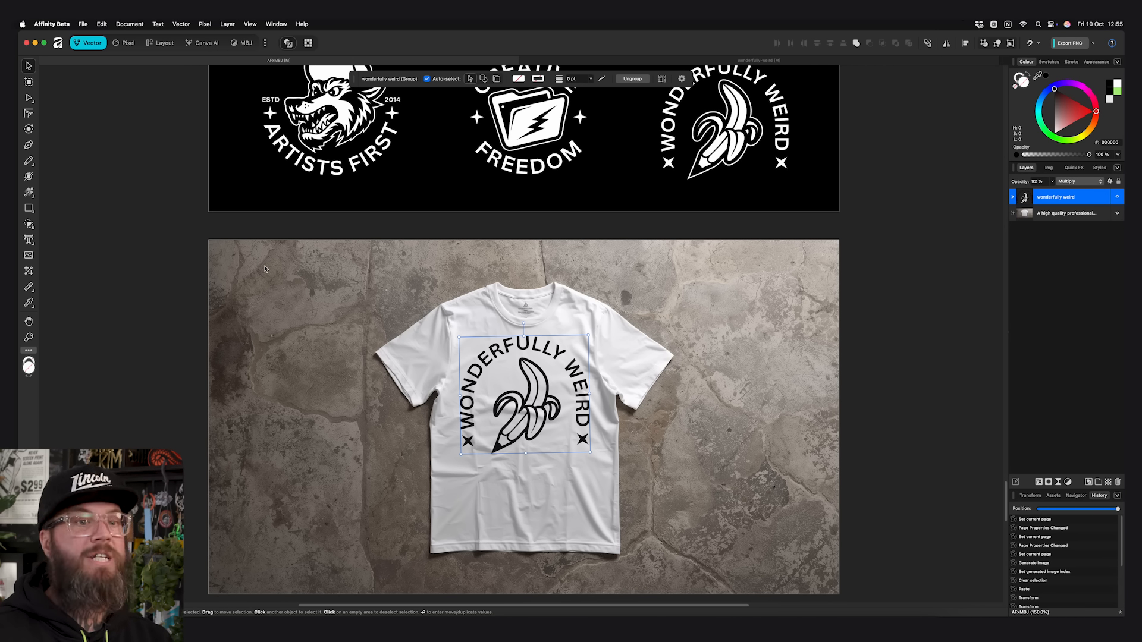
{"action": "double_click", "coordinate": [471, 445]}
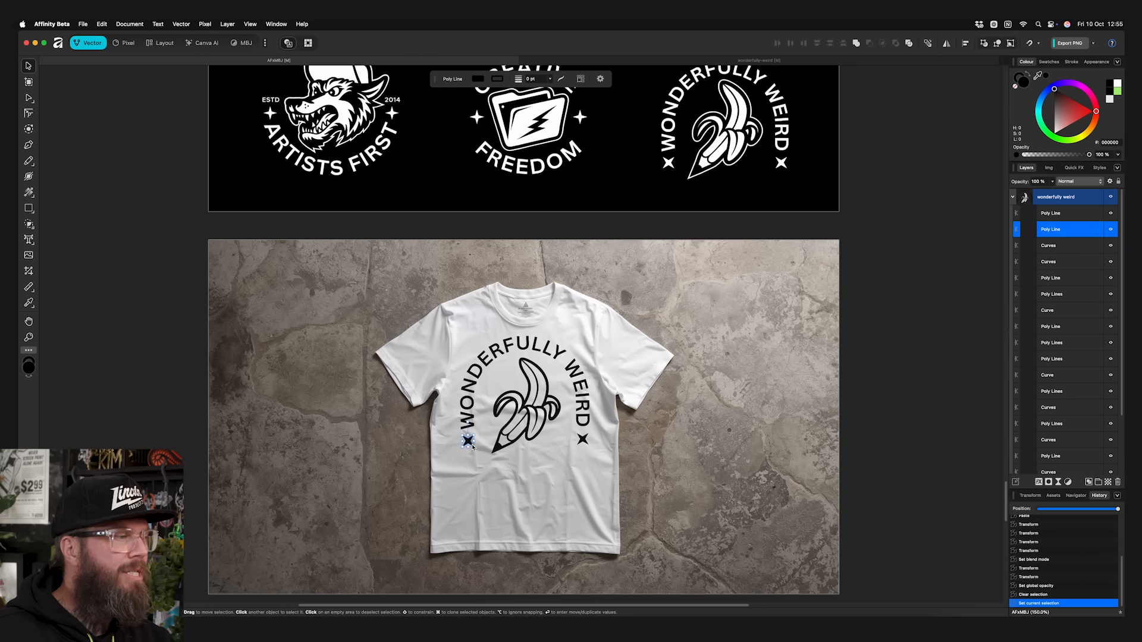
{"action": "left_click_drag", "start_coordinate": [474, 447], "coordinate": [526, 480]}
{"action": "left_click", "coordinate": [505, 443]}
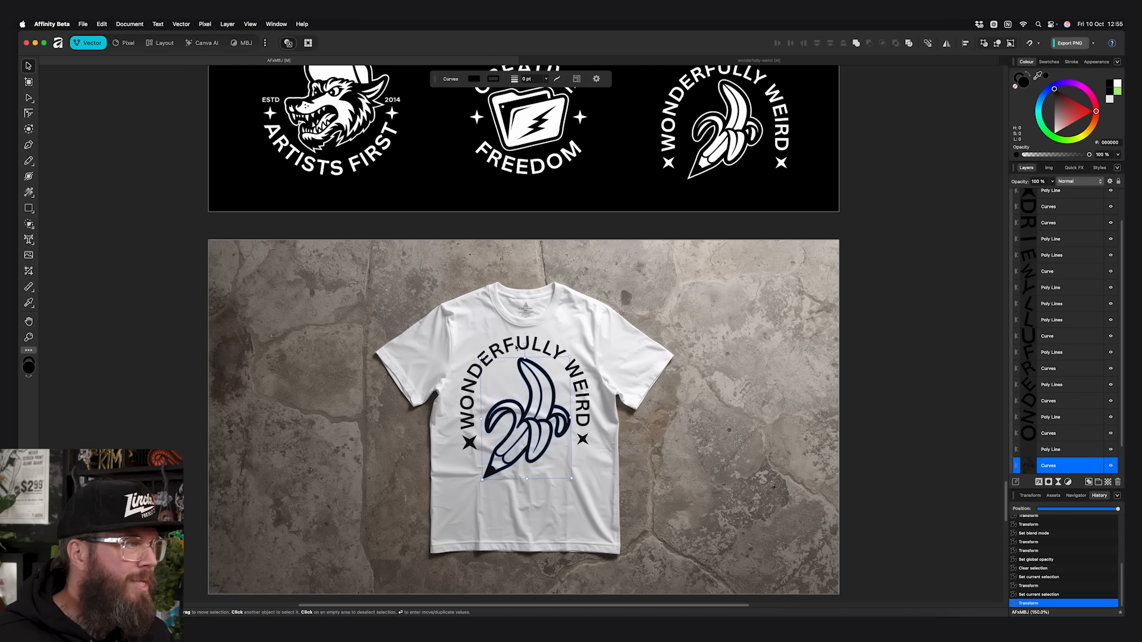
{"action": "left_click_drag", "start_coordinate": [526, 352], "coordinate": [522, 346]}
Return to the Layout studio and review the T-shirt mockup together with the affinity collage page and the white-on-black badge page
{"action": "left_click", "coordinate": [163, 43]}
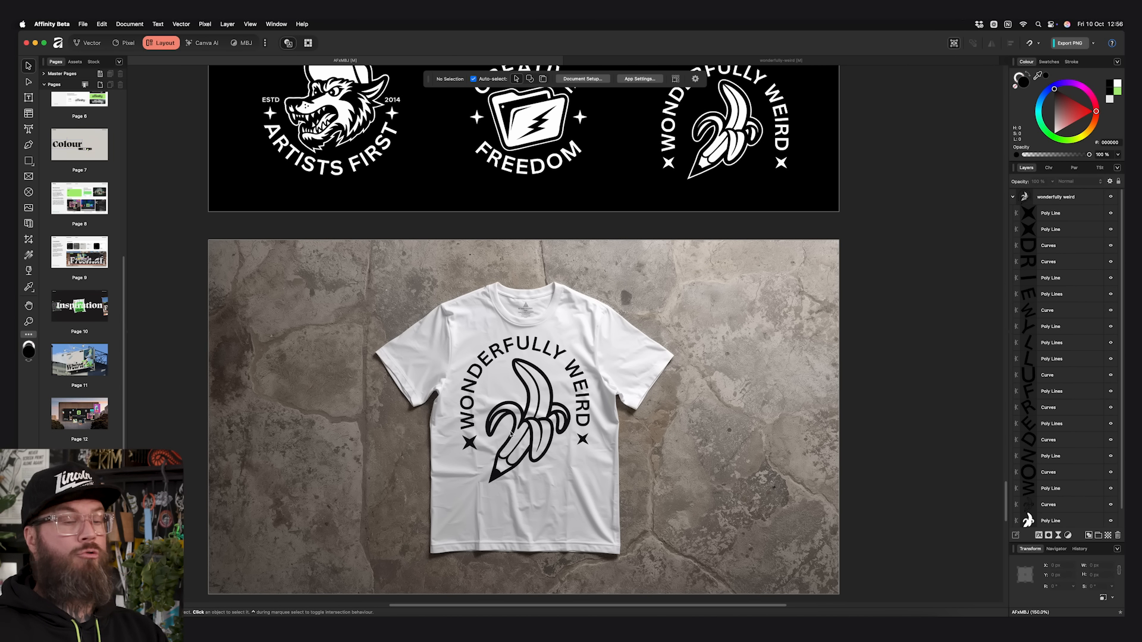
{"action": "scroll", "coordinate": [509, 433], "scroll_direction": "down", "scroll_amount": 5}
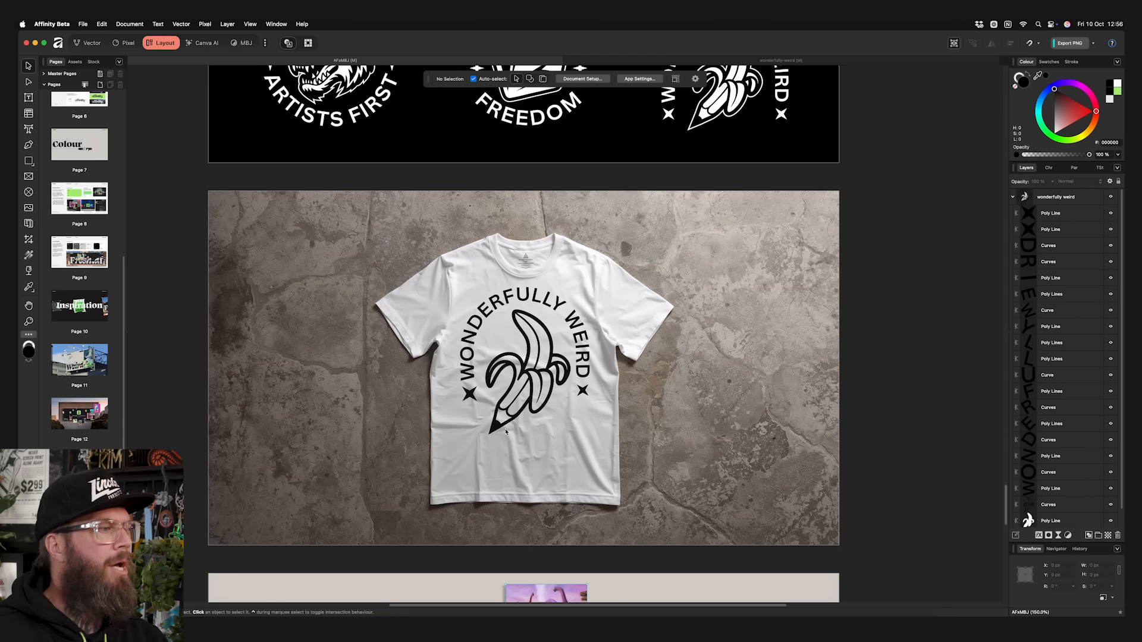
{"action": "scroll", "coordinate": [507, 433], "scroll_direction": "down", "scroll_amount": 4}
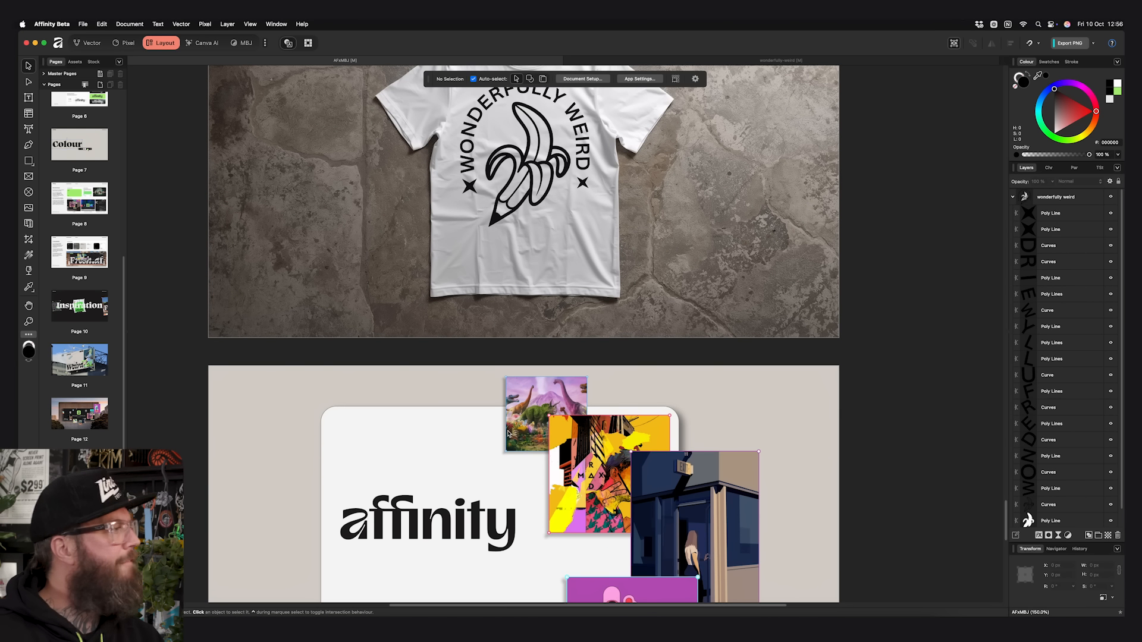
{"action": "scroll", "coordinate": [507, 433], "scroll_direction": "down", "scroll_amount": 2}
{"action": "scroll", "coordinate": [507, 433], "scroll_direction": "up", "scroll_amount": 8}
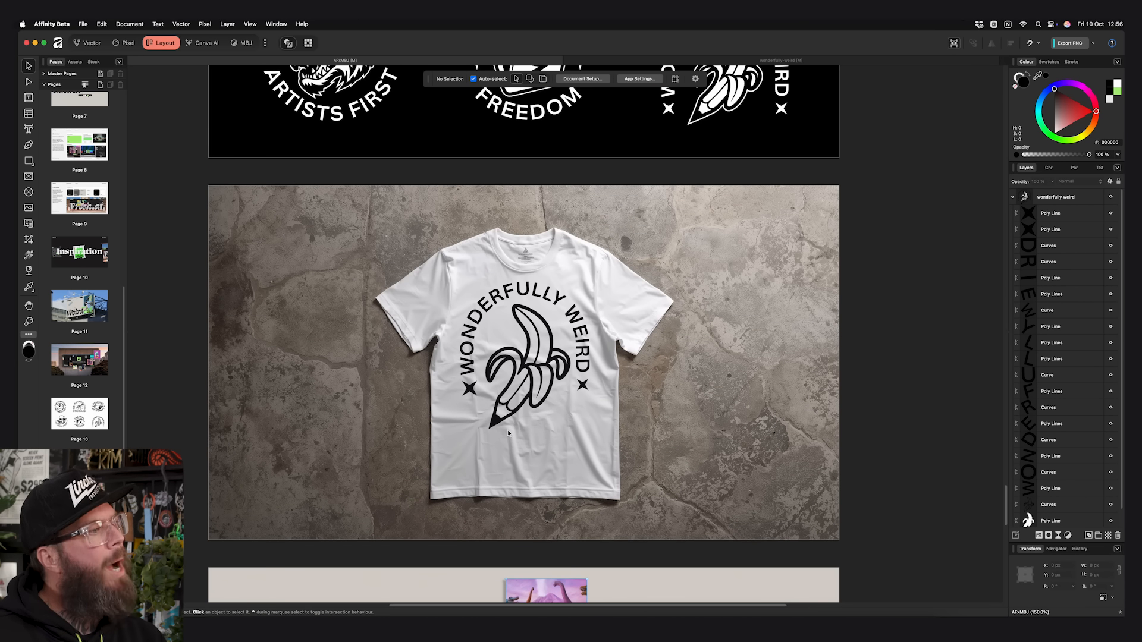
{"action": "scroll", "coordinate": [509, 433], "scroll_direction": "up", "scroll_amount": 10}
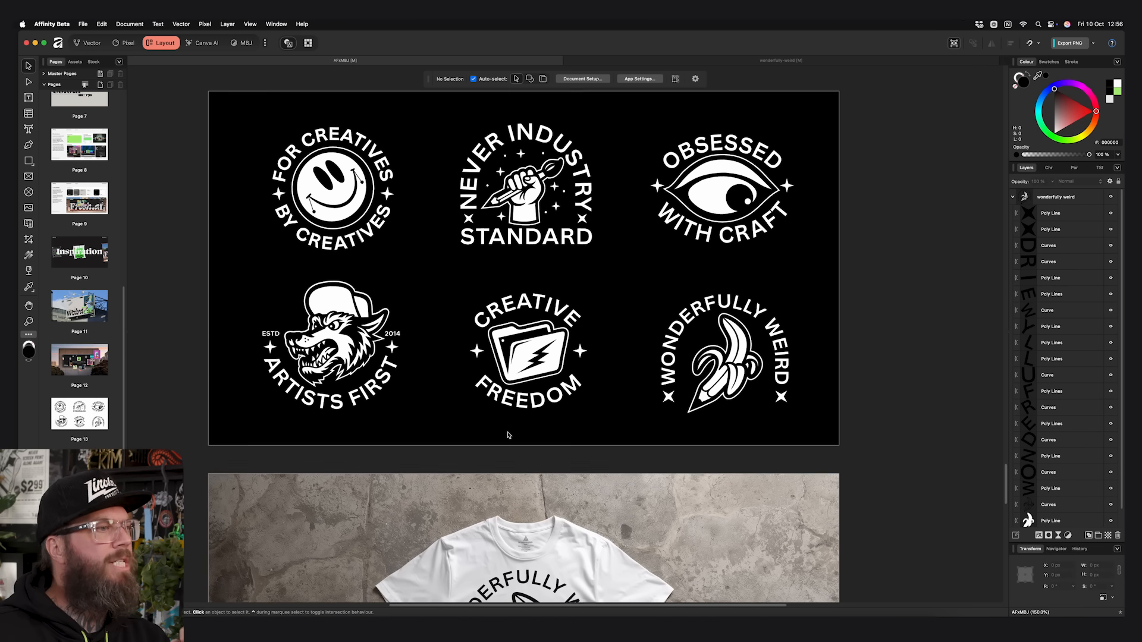